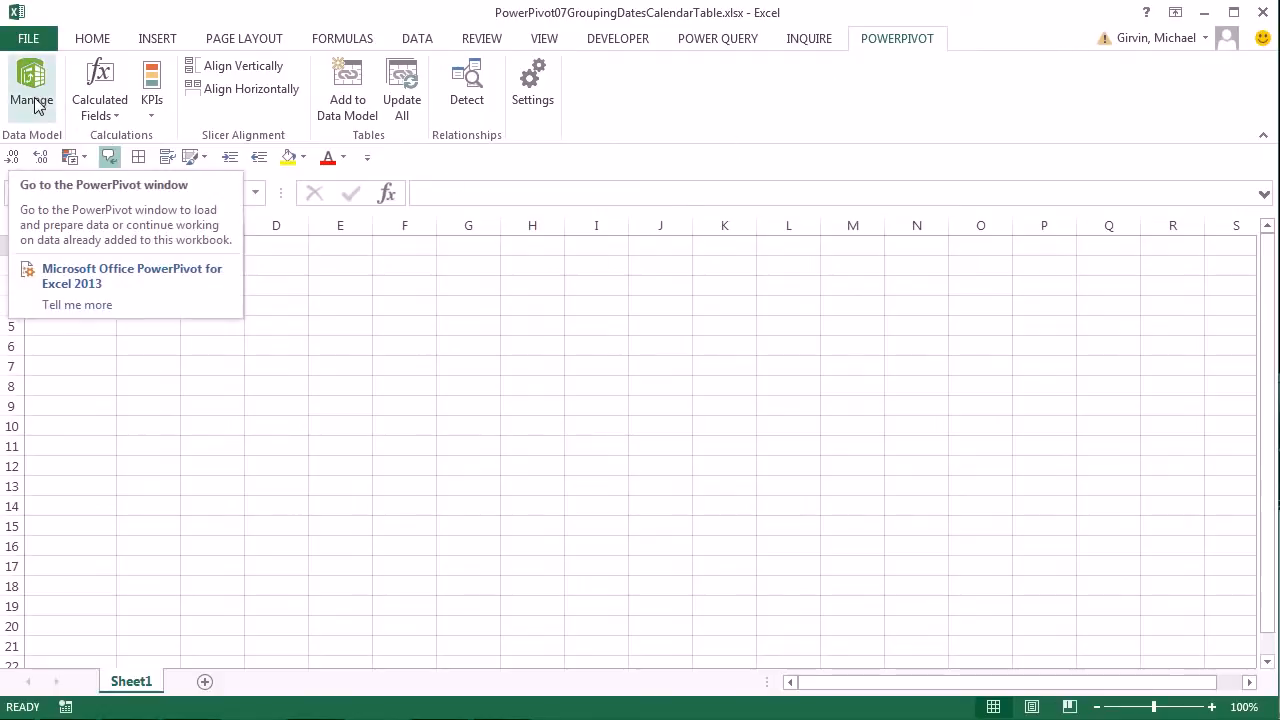
- Open the PowerPivot data model window and review the table relationships in Diagram View before returning to Data View
{"action": "key", "text": "alt"}
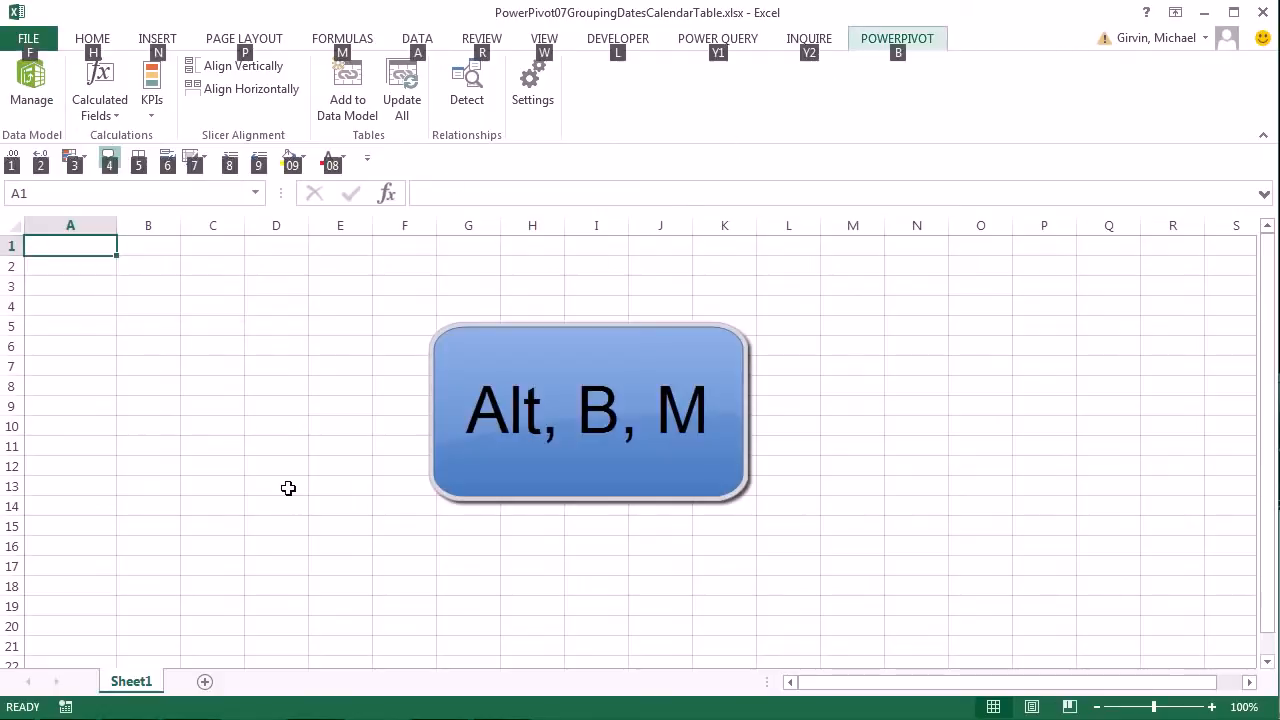
{"action": "key", "text": "b"}
{"action": "key", "text": "m"}
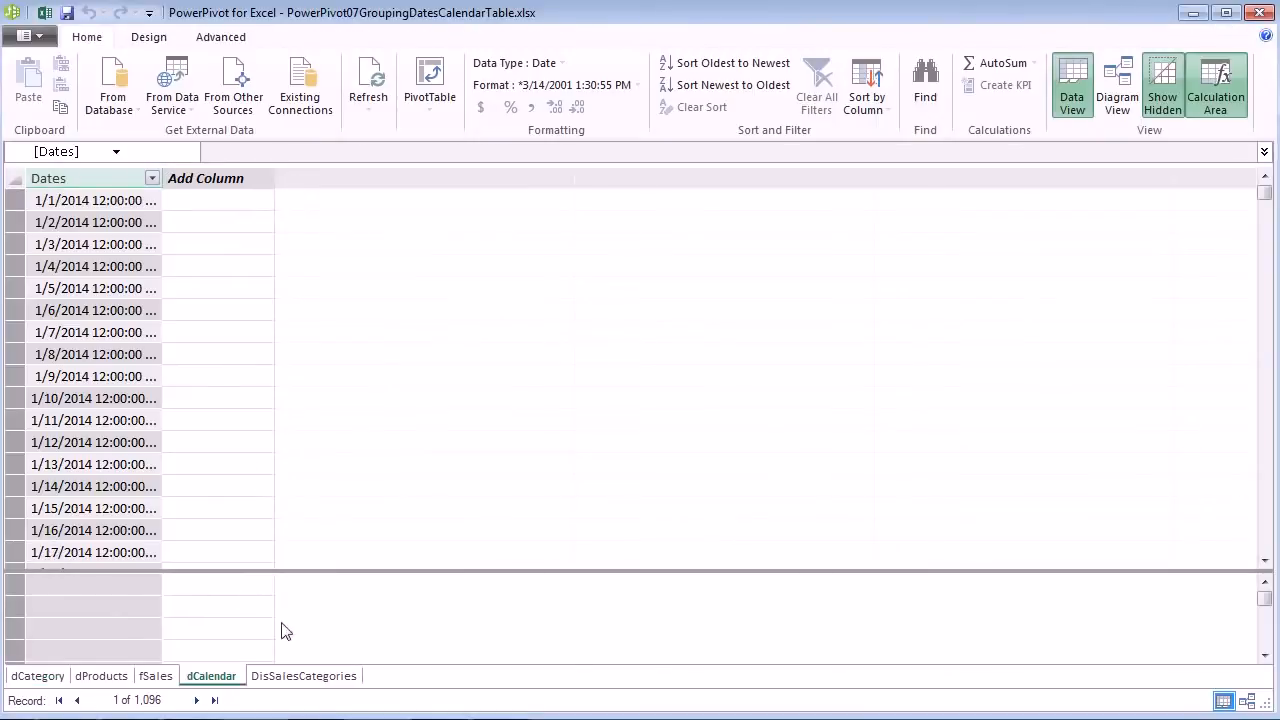
{"action": "left_click", "coordinate": [1116, 102]}
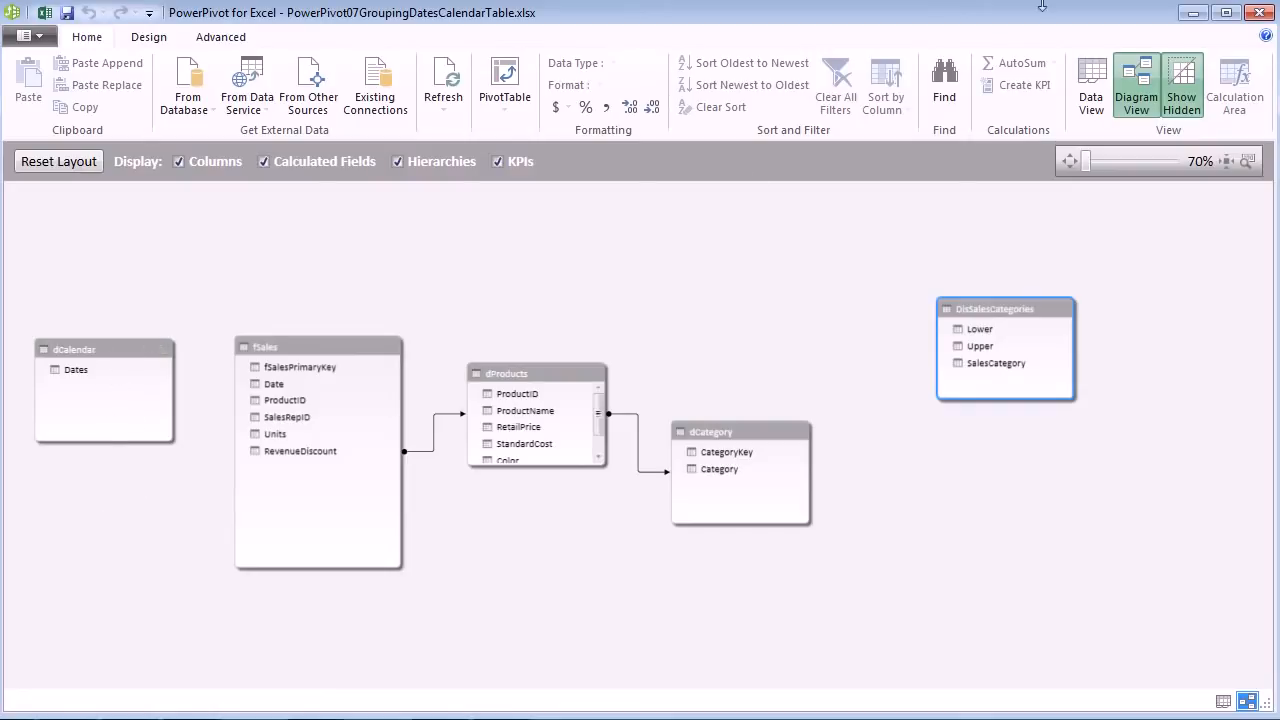
{"action": "left_click", "coordinate": [1089, 88]}
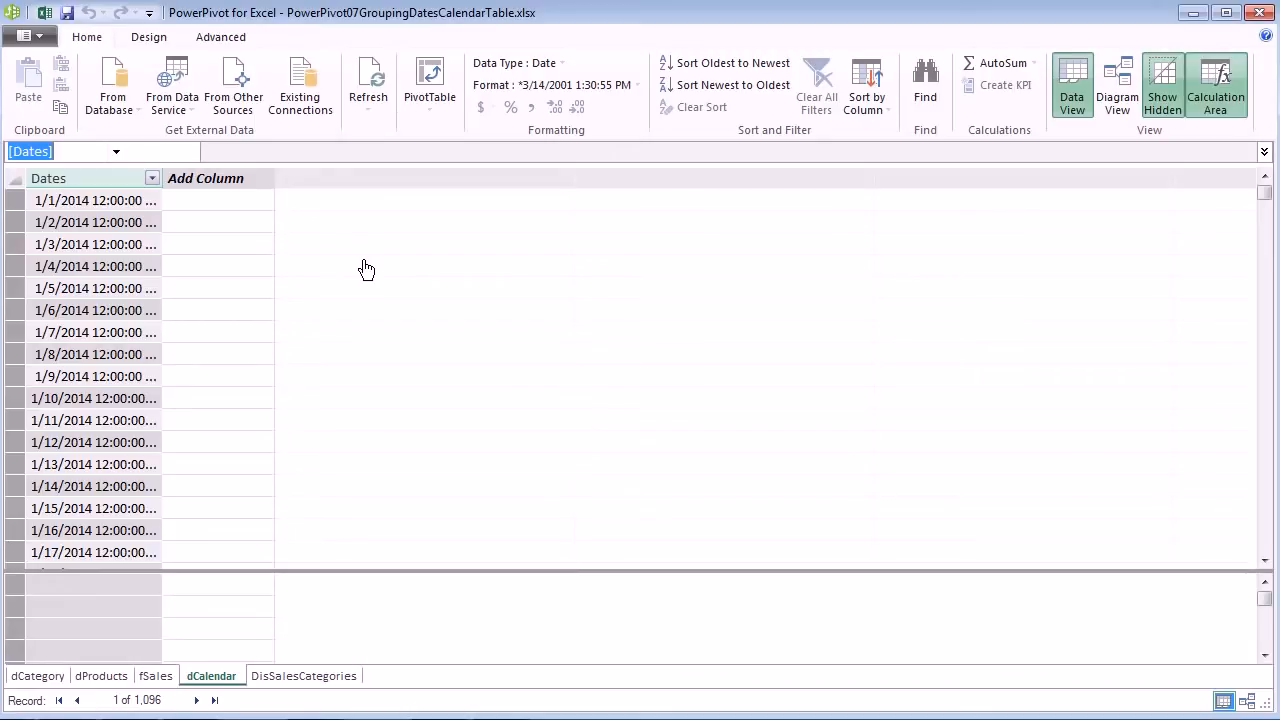
- Format the Dates column of the dCalendar table with the date-only format *3/14/2001
{"action": "left_click", "coordinate": [68, 203]}
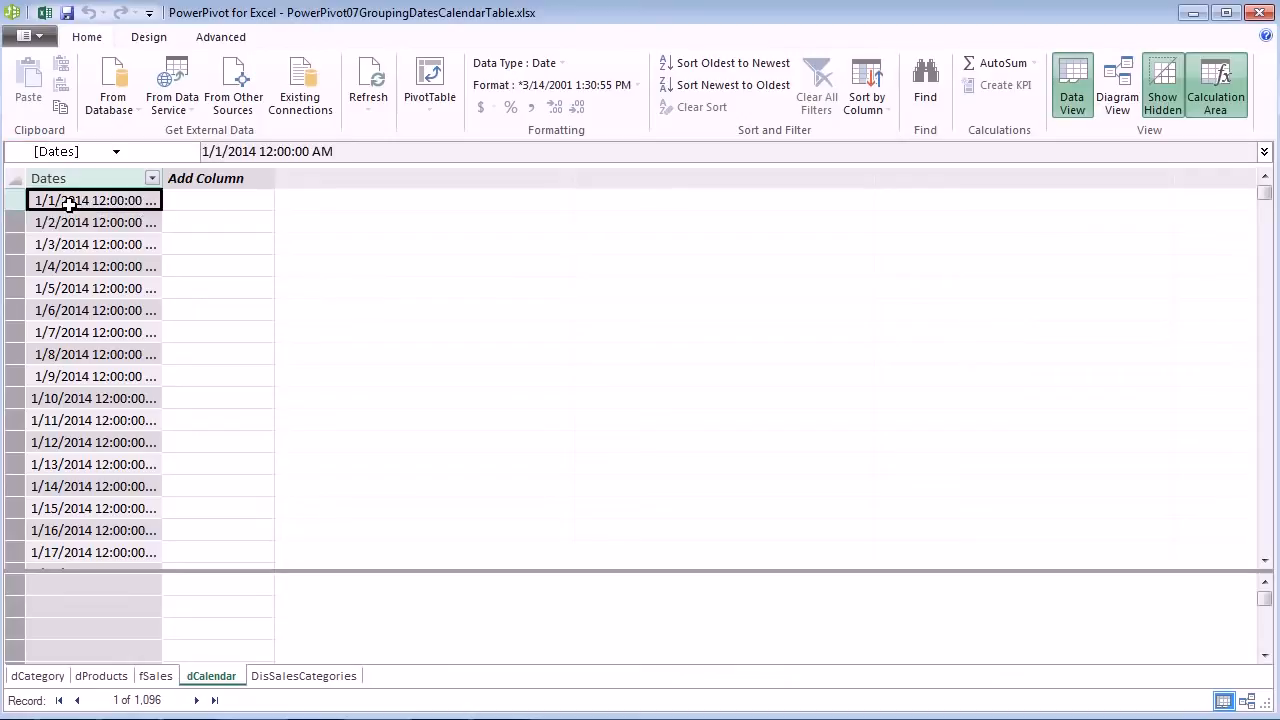
{"action": "left_click", "coordinate": [490, 88]}
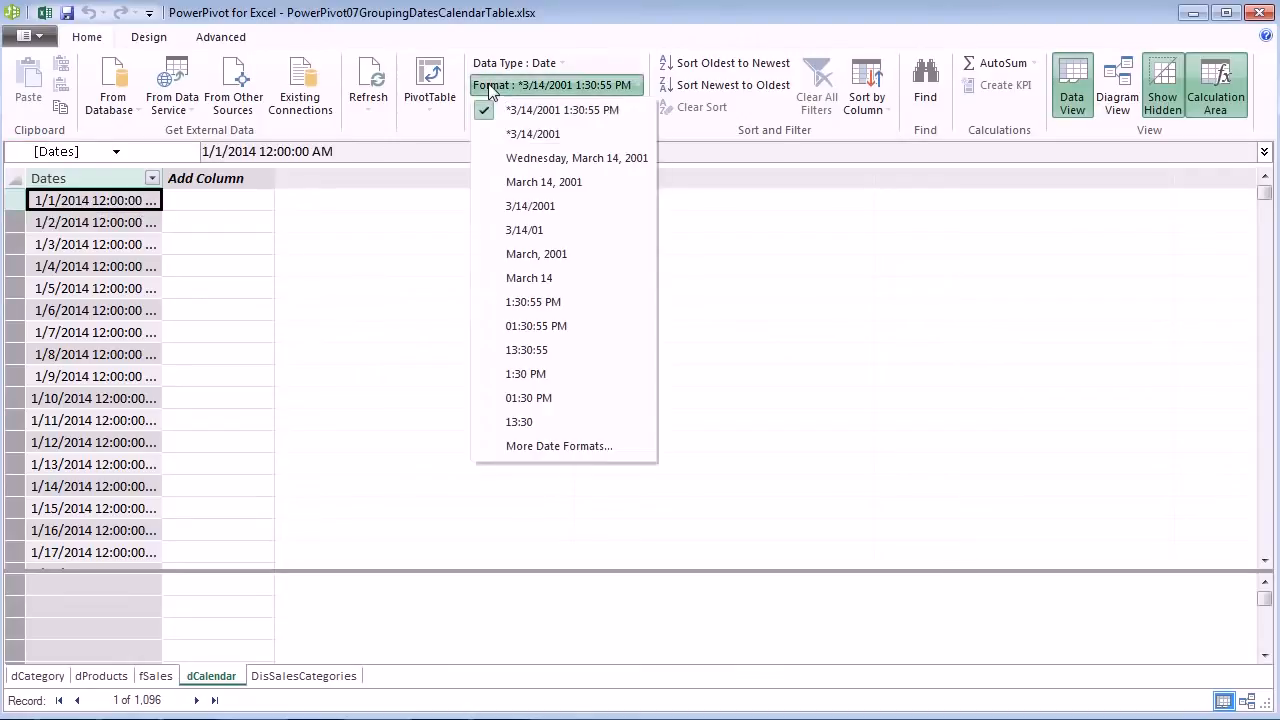
{"action": "left_click", "coordinate": [513, 136]}
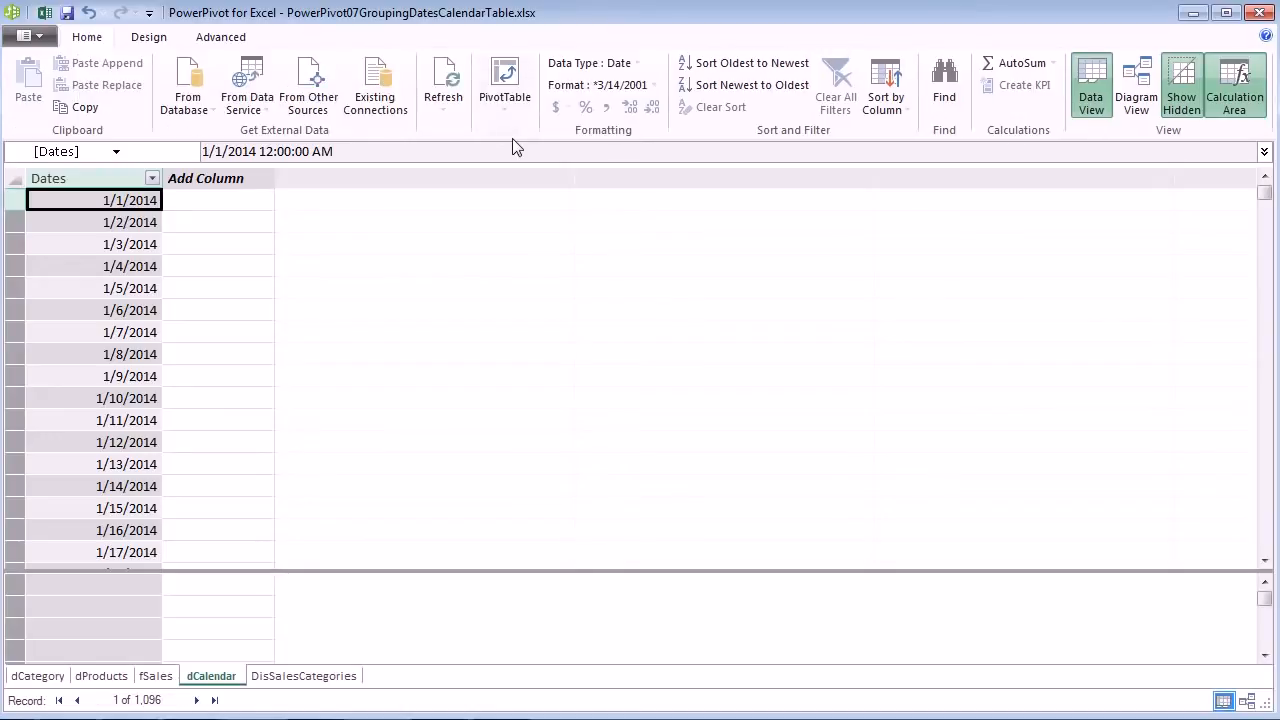
- Add a new column named MonthNumber to the dCalendar table
{"action": "double_click", "coordinate": [205, 177]}
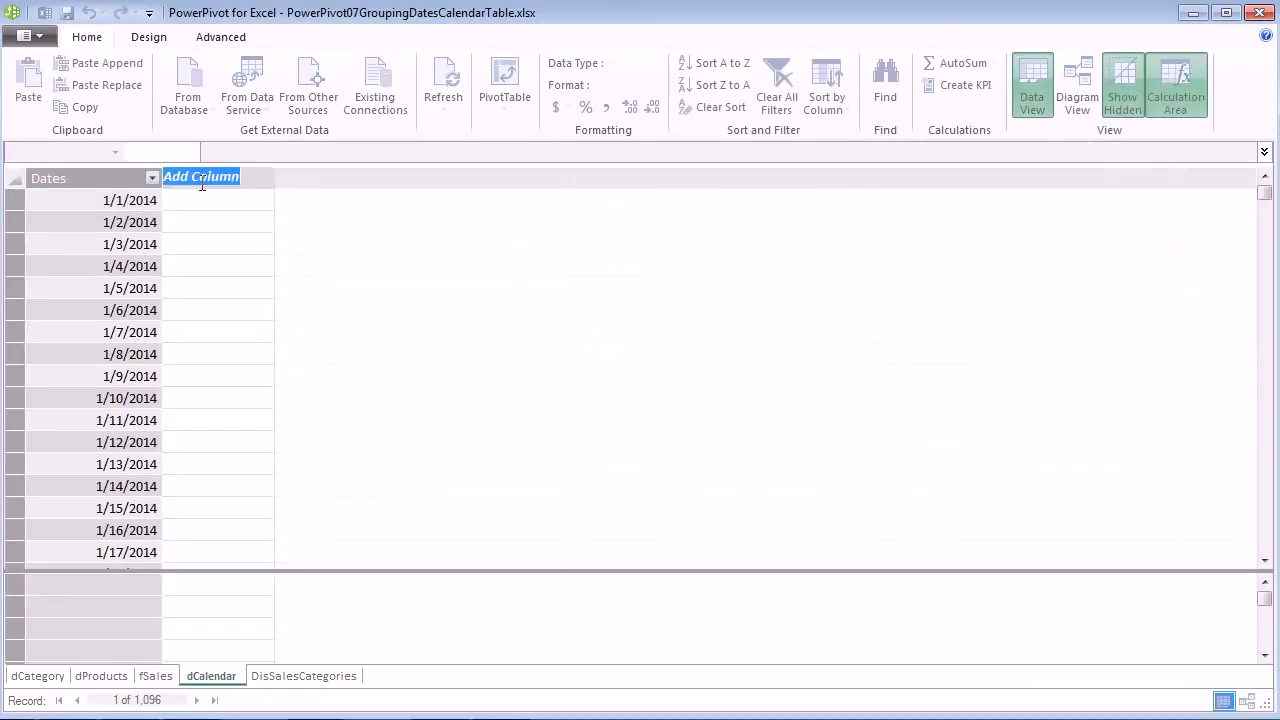
{"action": "type", "text": "MonthNumber"}
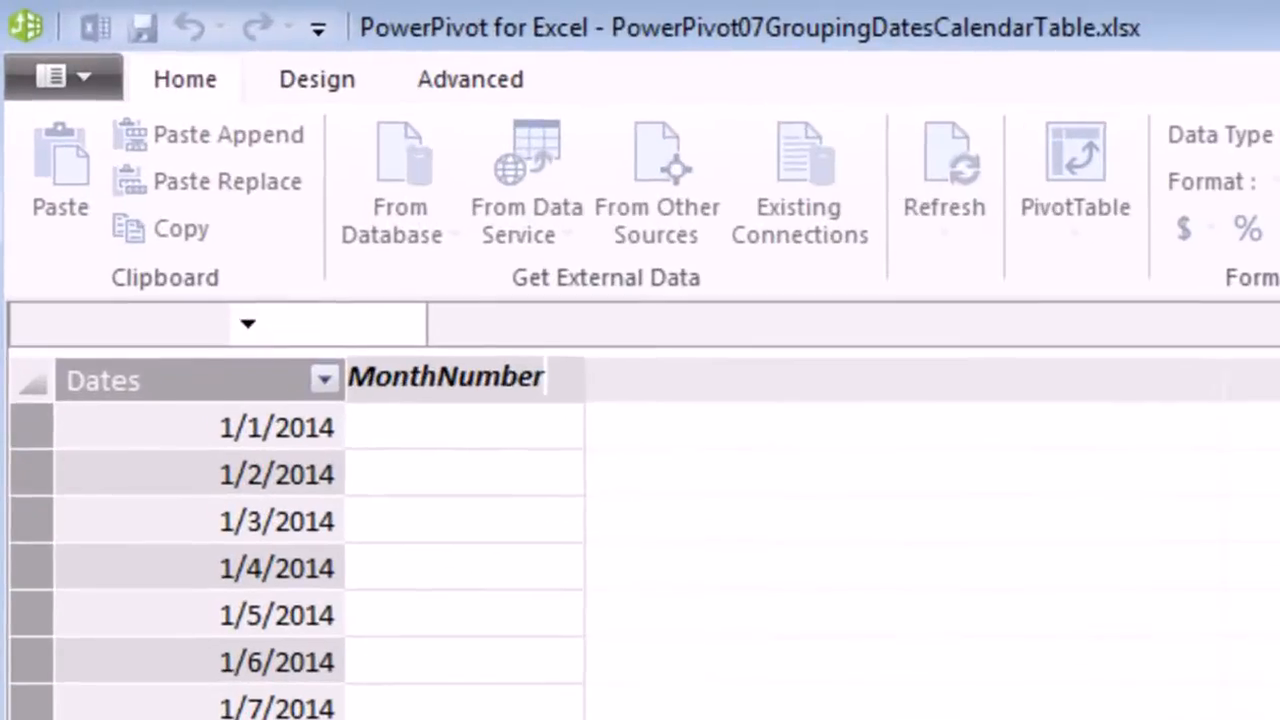
{"action": "key", "text": "Return"}
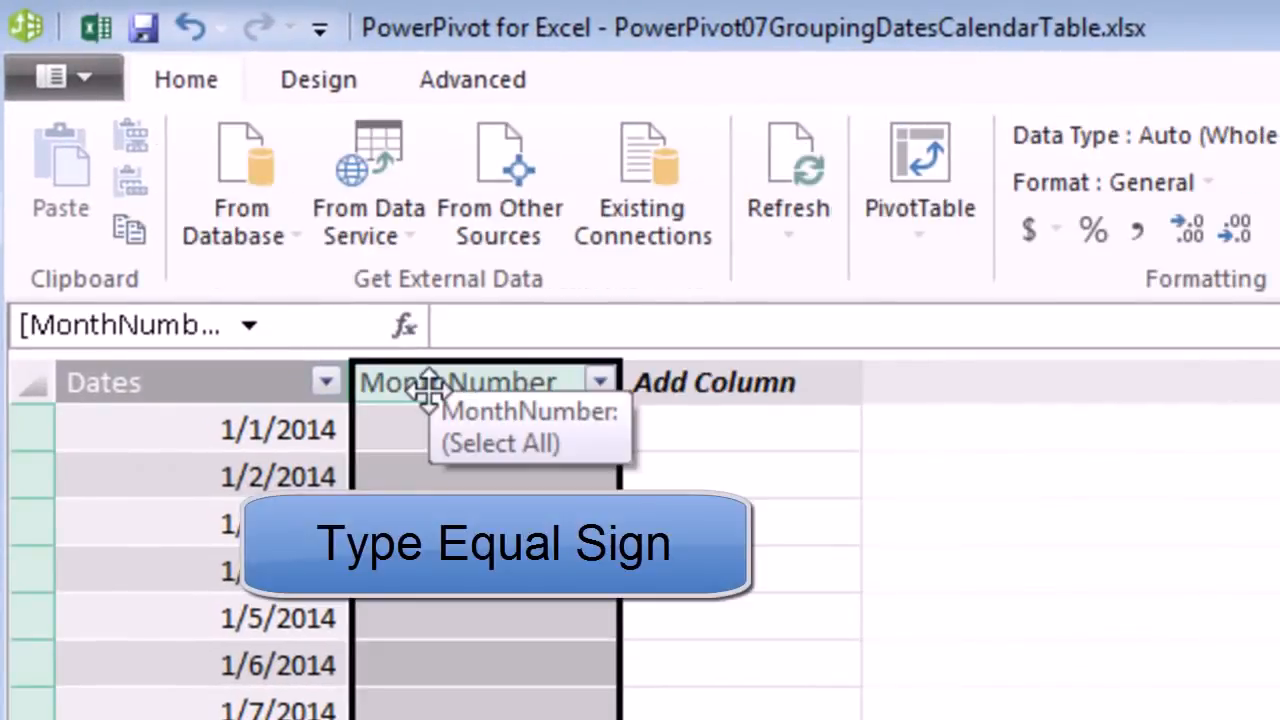
- Enter the formula =MONTH(dCalendar[Dates]) for the MonthNumber calculated column
{"action": "type", "text": "=mon"}
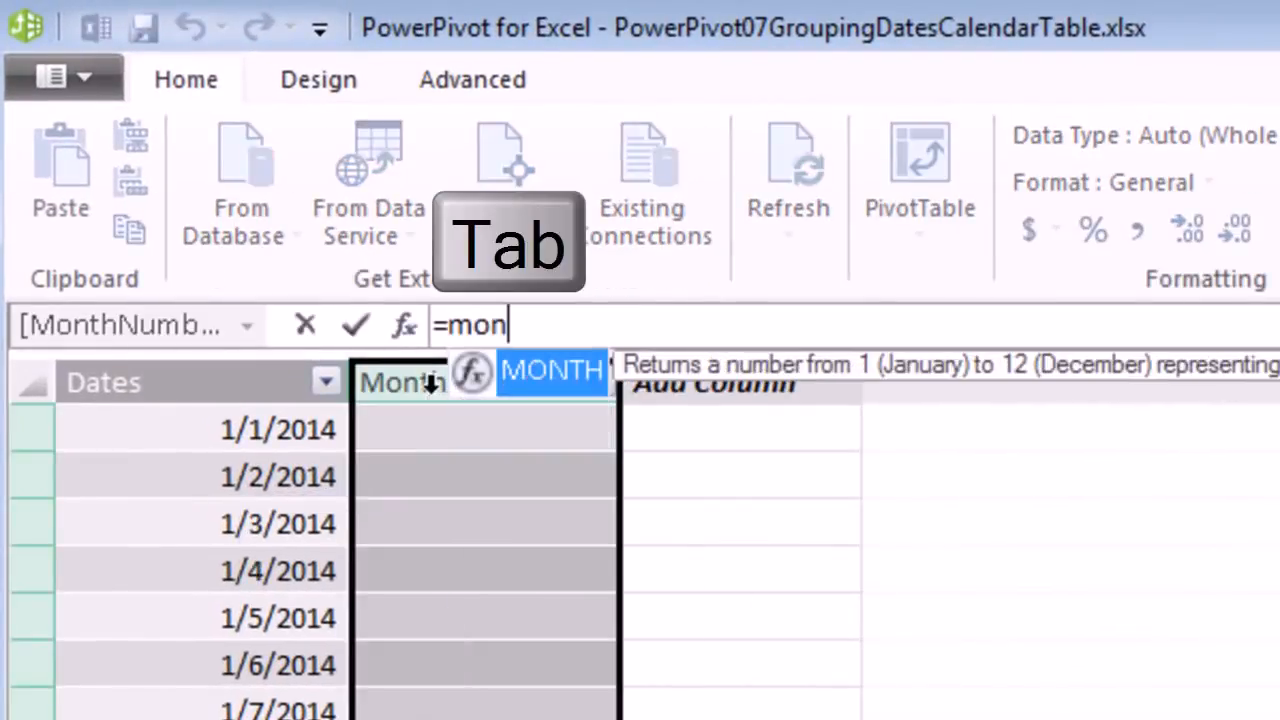
{"action": "key", "text": "Tab"}
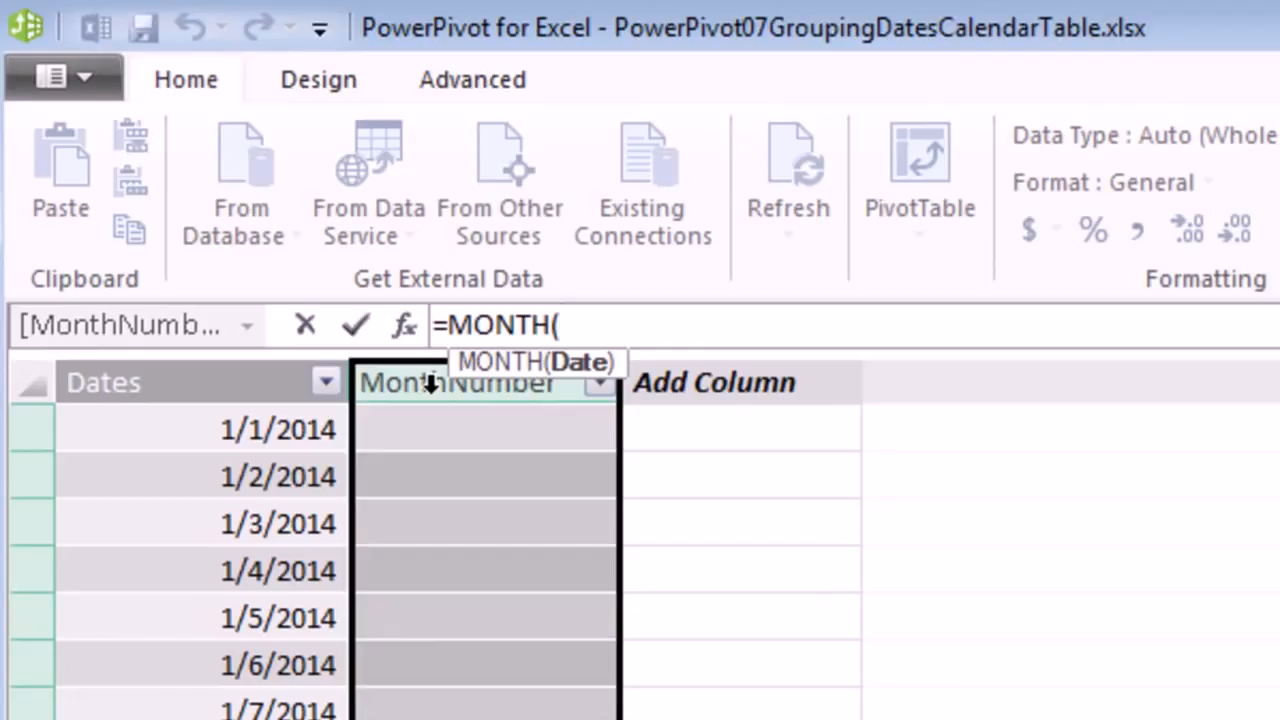
{"action": "type", "text": "dc"}
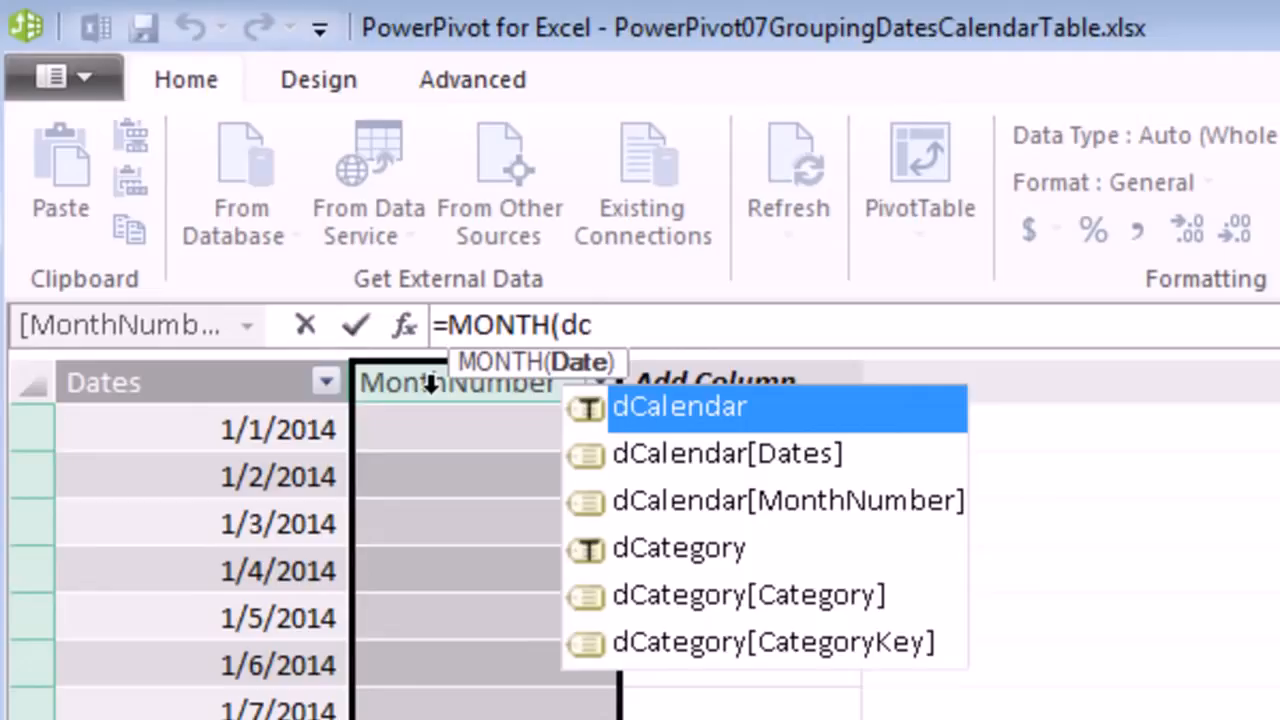
{"action": "key", "text": "Down"}
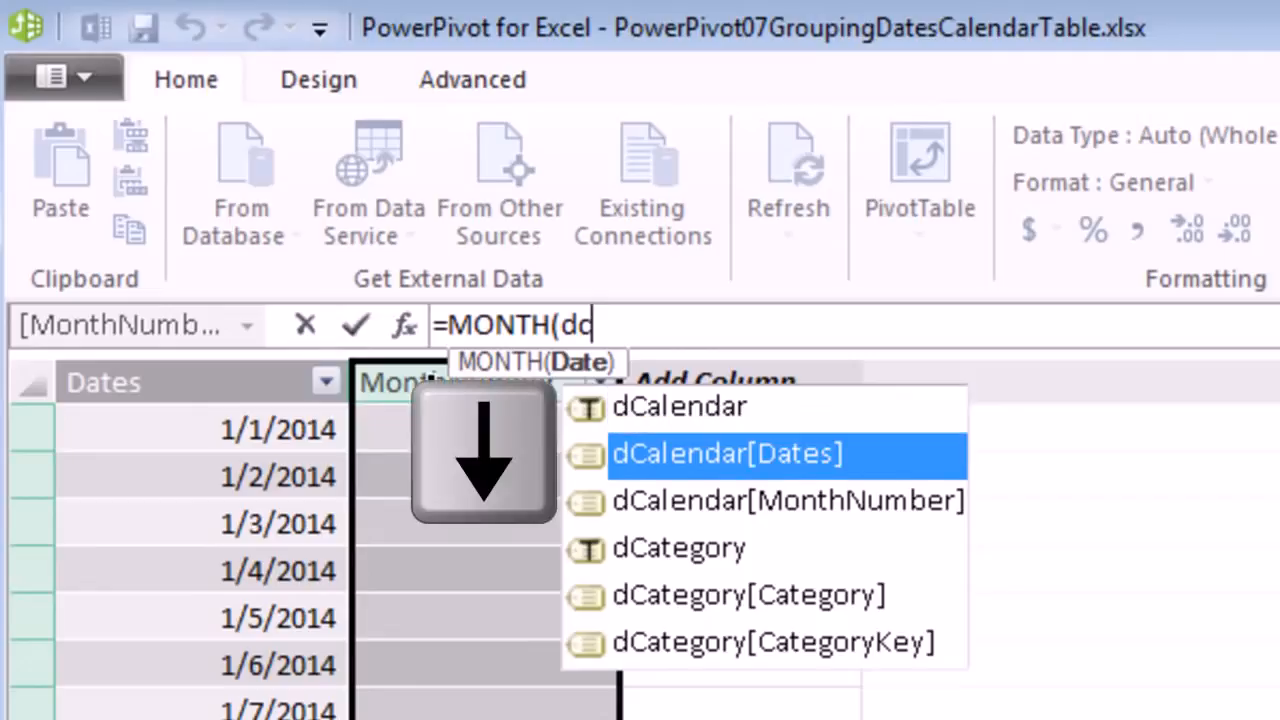
{"action": "key", "text": "Tab"}
{"action": "type", "text": ")"}
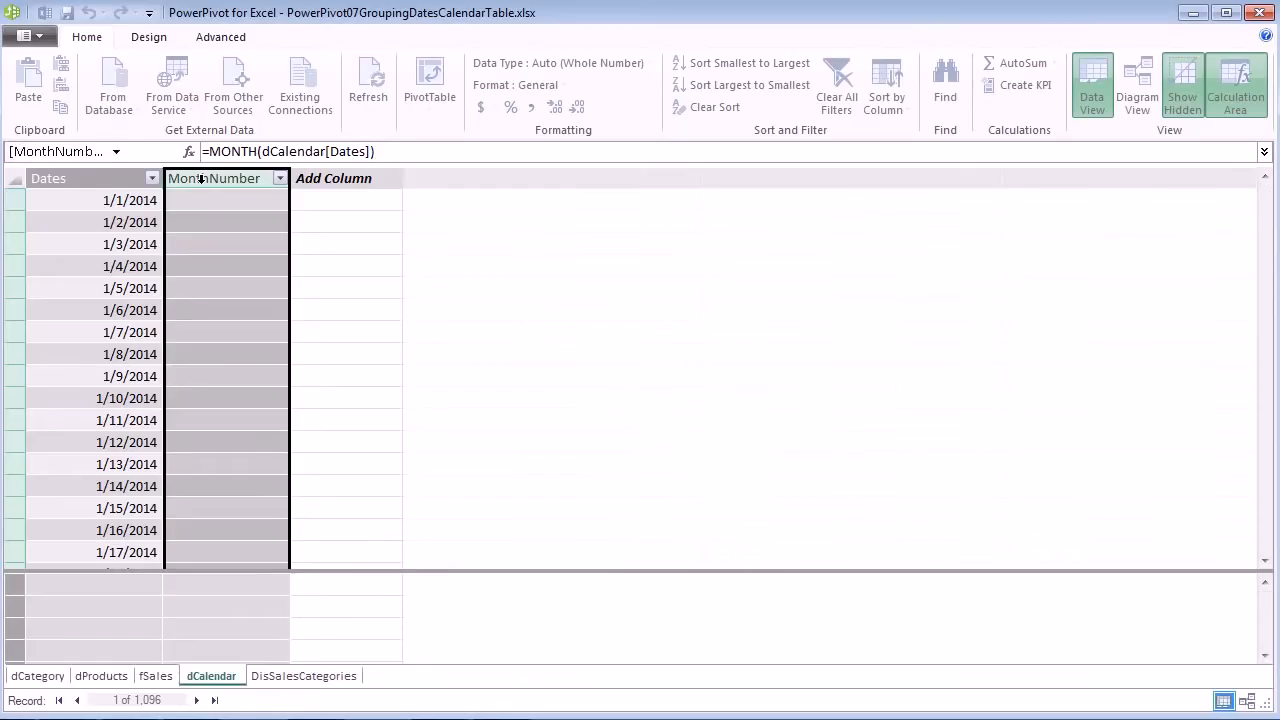
{"action": "key", "text": "Return"}
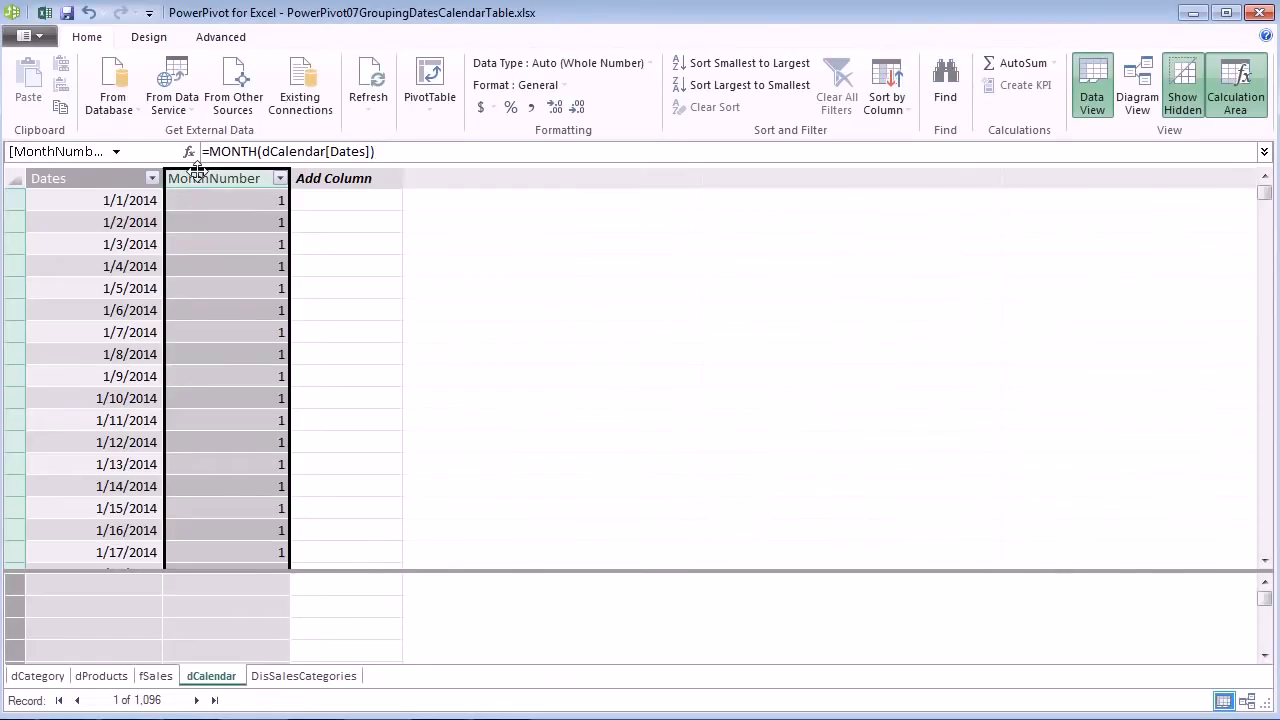
- Check the MonthNumber values against the dates down to the last record, and return to the first record
{"action": "scroll", "coordinate": [246, 240], "scroll_direction": "down", "scroll_amount": 7}
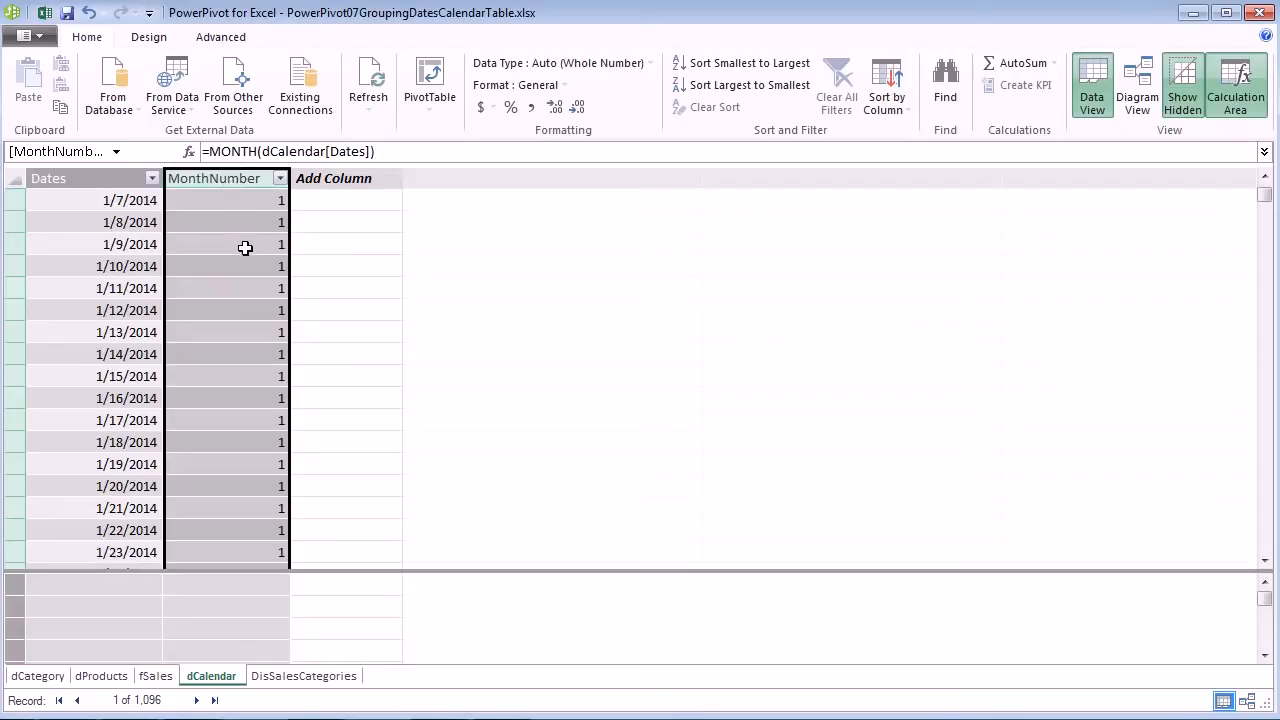
{"action": "scroll", "coordinate": [240, 360], "scroll_direction": "down", "scroll_amount": 2}
{"action": "scroll", "coordinate": [279, 516], "scroll_direction": "up", "scroll_amount": 5}
{"action": "scroll", "coordinate": [281, 515], "scroll_direction": "up", "scroll_amount": 4}
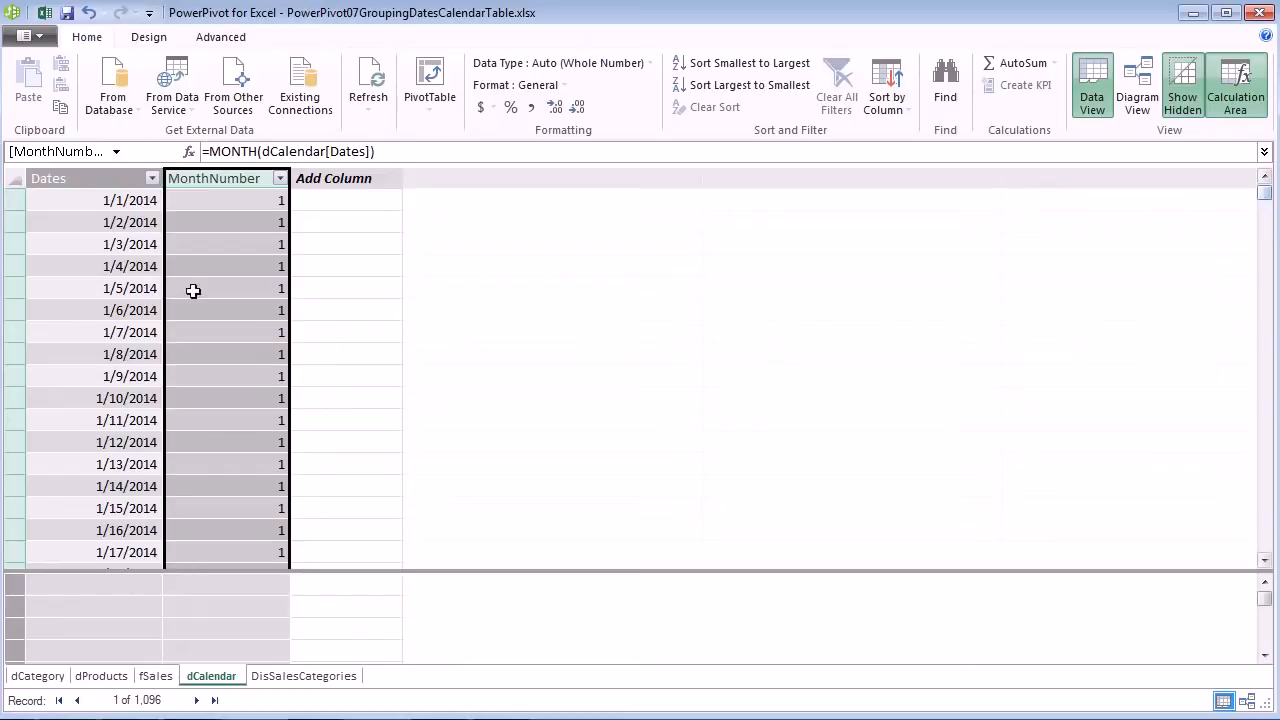
{"action": "left_click", "coordinate": [137, 266]}
{"action": "key", "text": "ctrl+Down"}
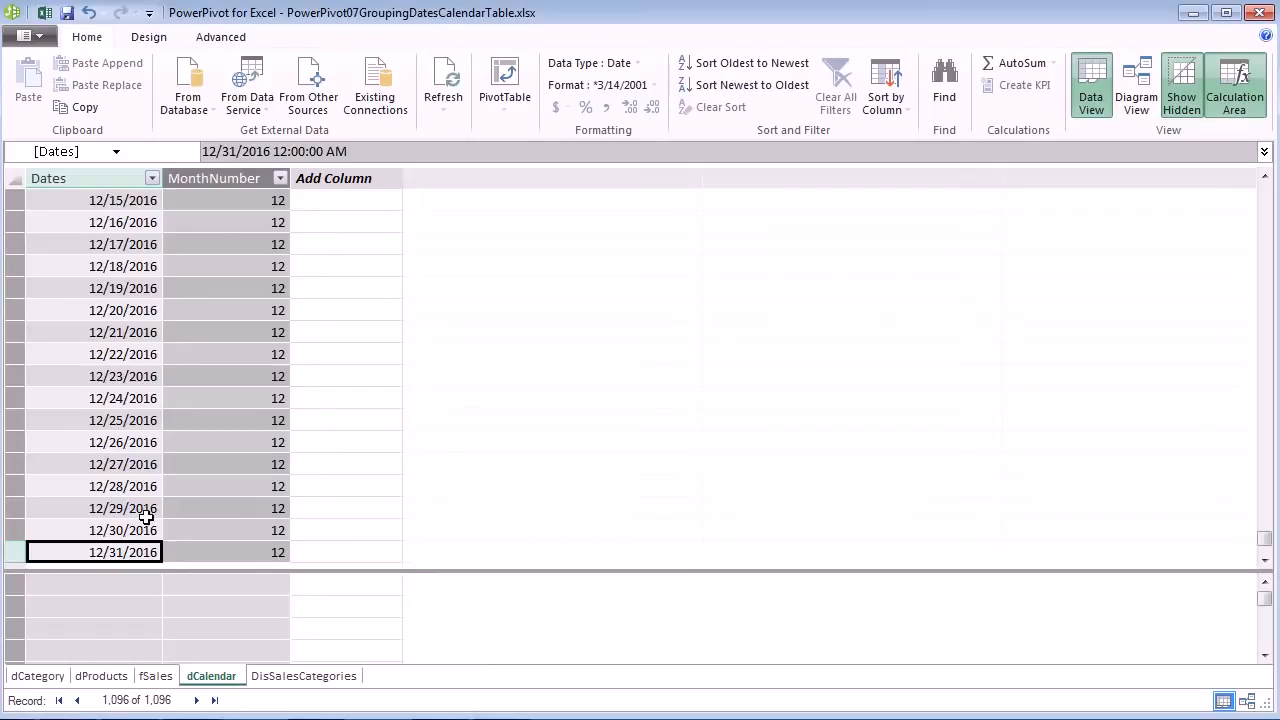
{"action": "key", "text": "ctrl+Home"}
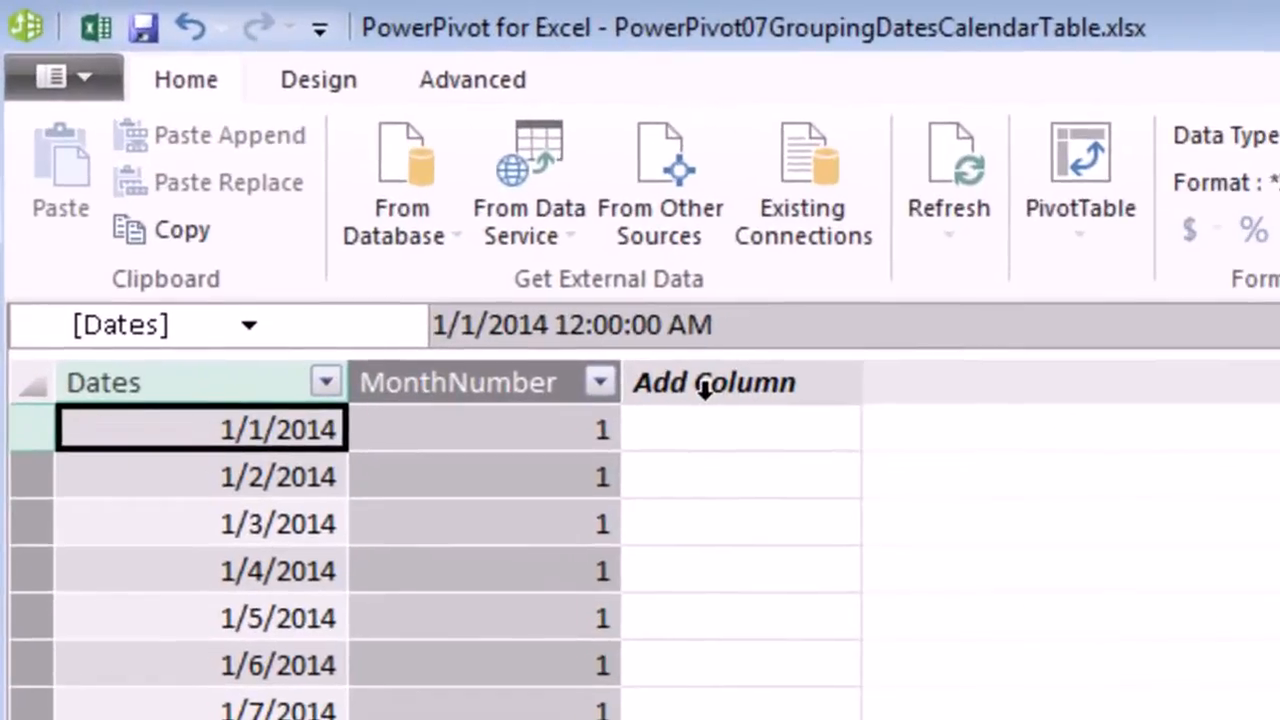
- Add another new column named Month beside the MonthNumber column
{"action": "left_click", "coordinate": [329, 180]}
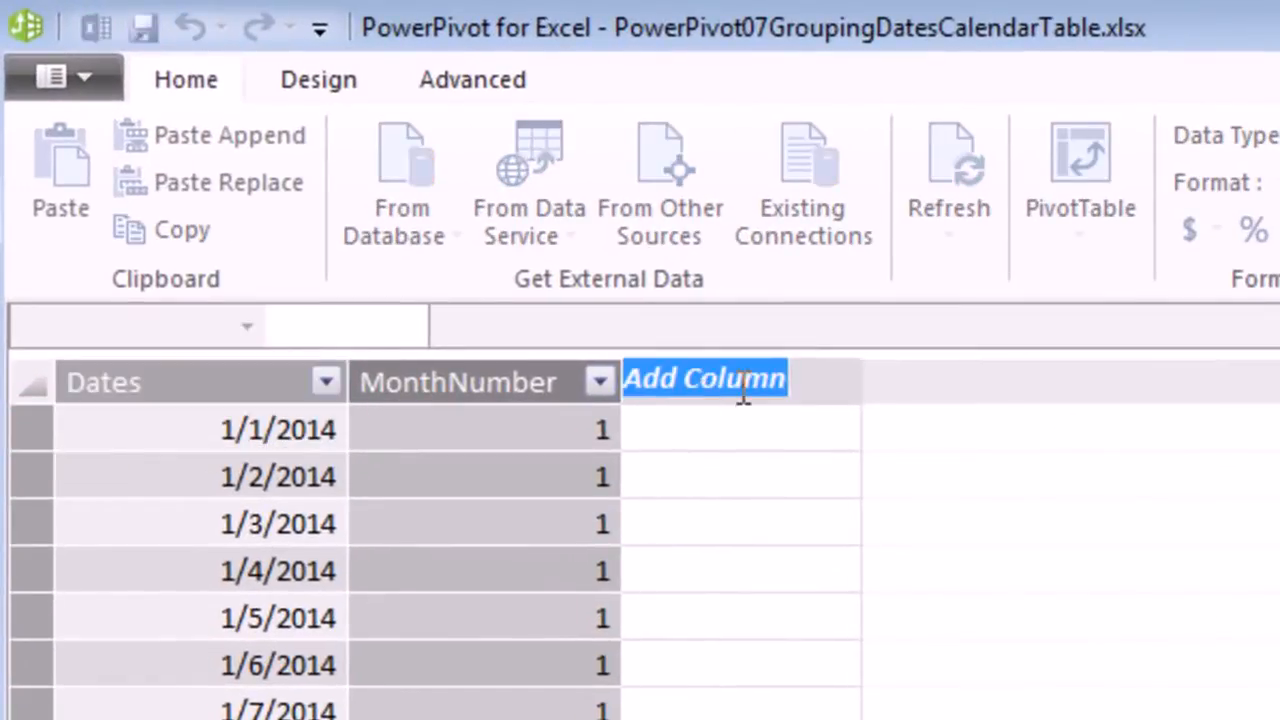
{"action": "type", "text": "MonthName"}
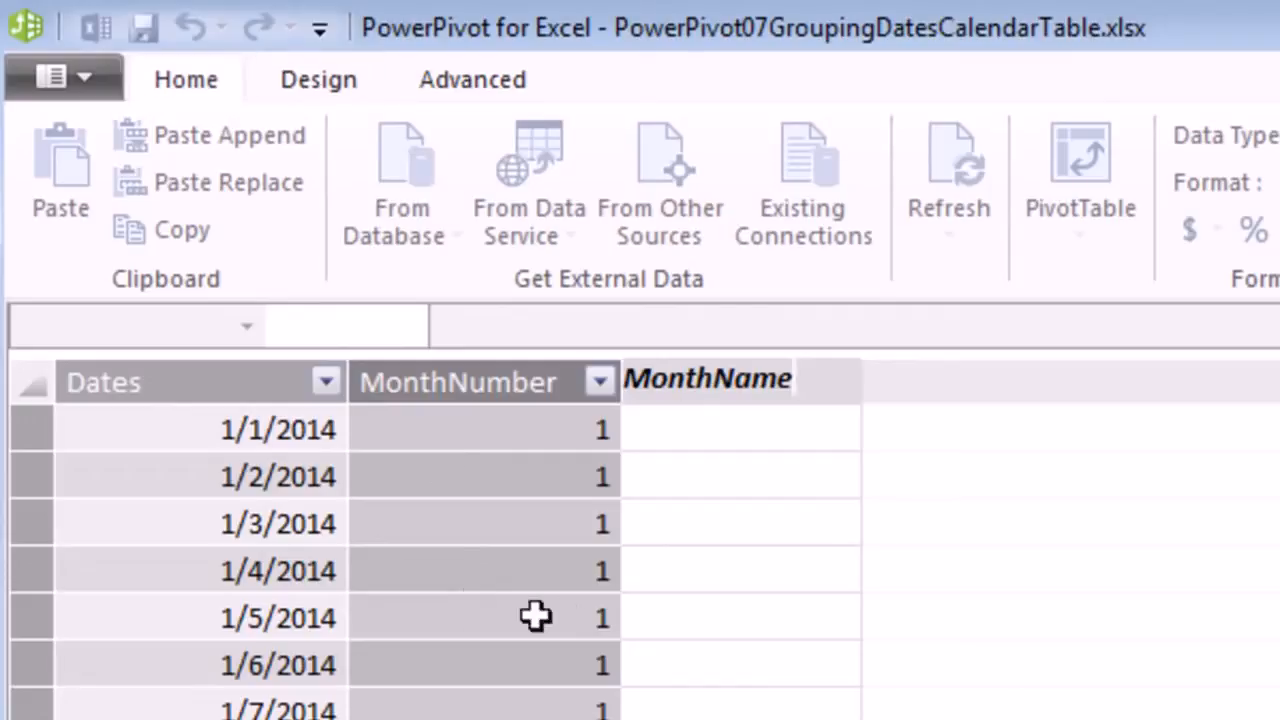
{"action": "key", "text": "BackSpace"}
{"action": "key", "text": "BackSpace"}
{"action": "key", "text": "BackSpace"}
{"action": "key", "text": "BackSpace"}
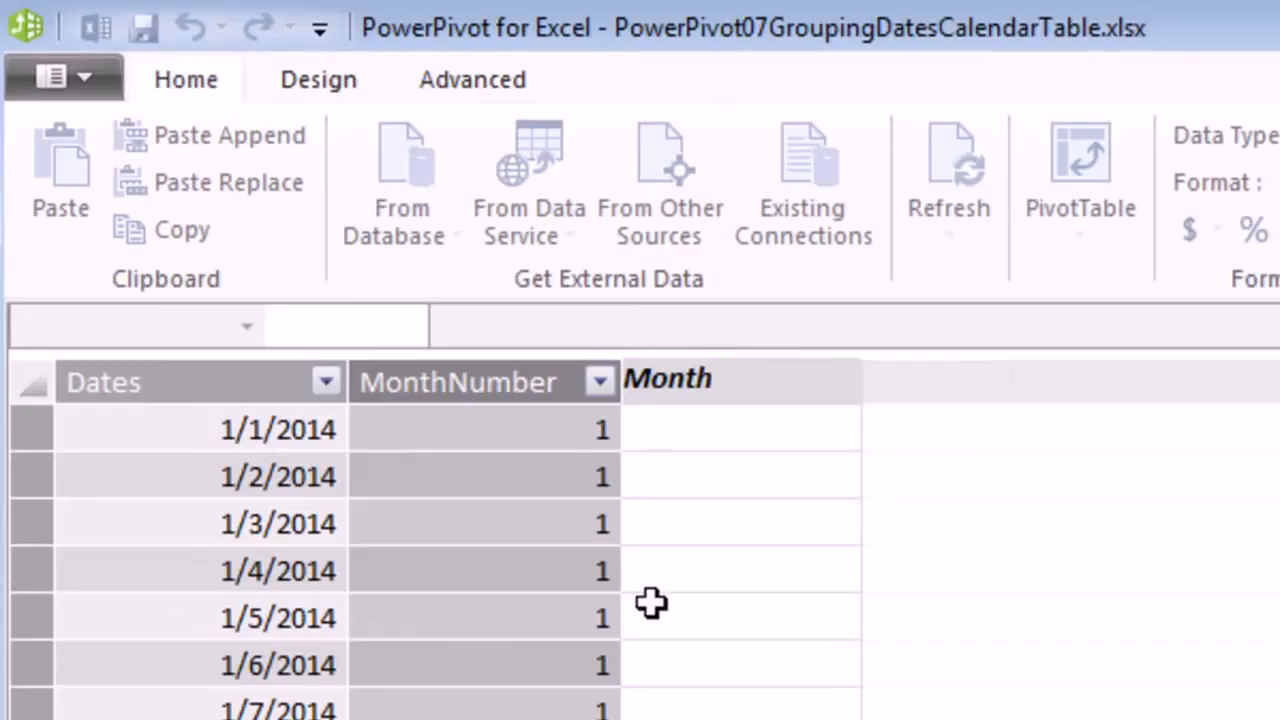
{"action": "key", "text": "Return"}
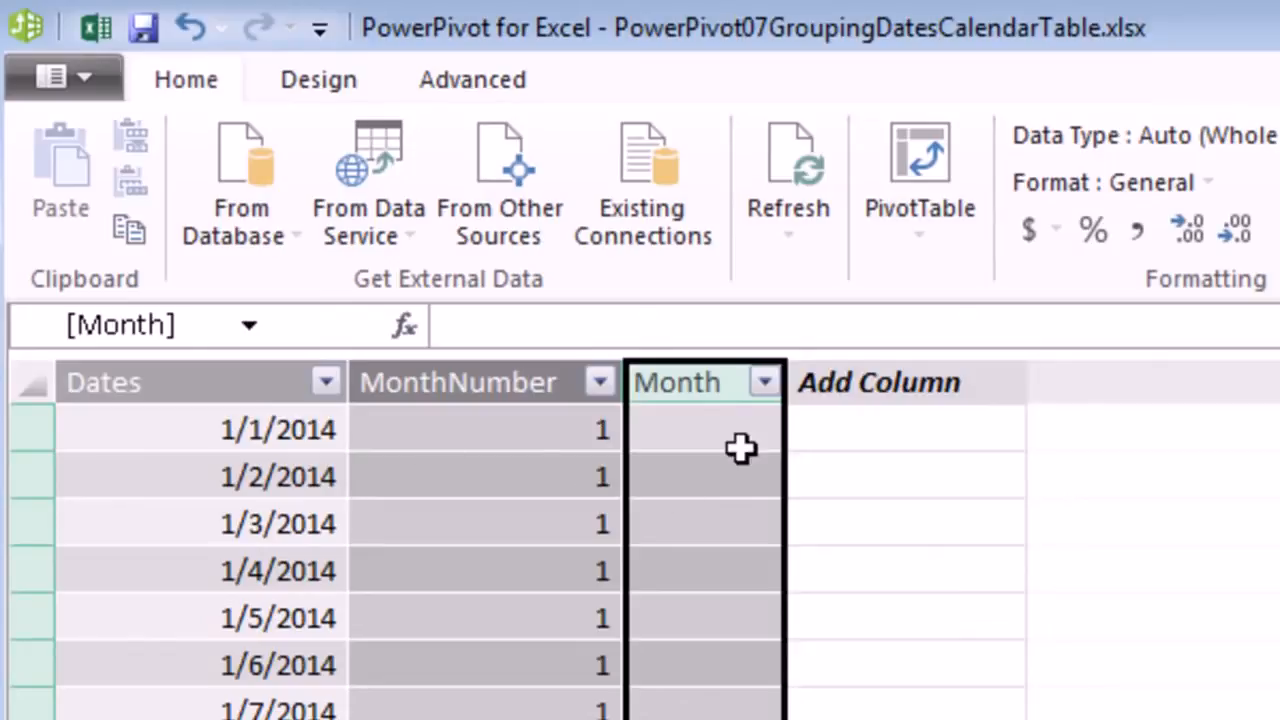
- Enter the formula =FORMAT(dCalendar[Dates],"mmm") for the Month calculated column
{"action": "type", "text": "=fo"}
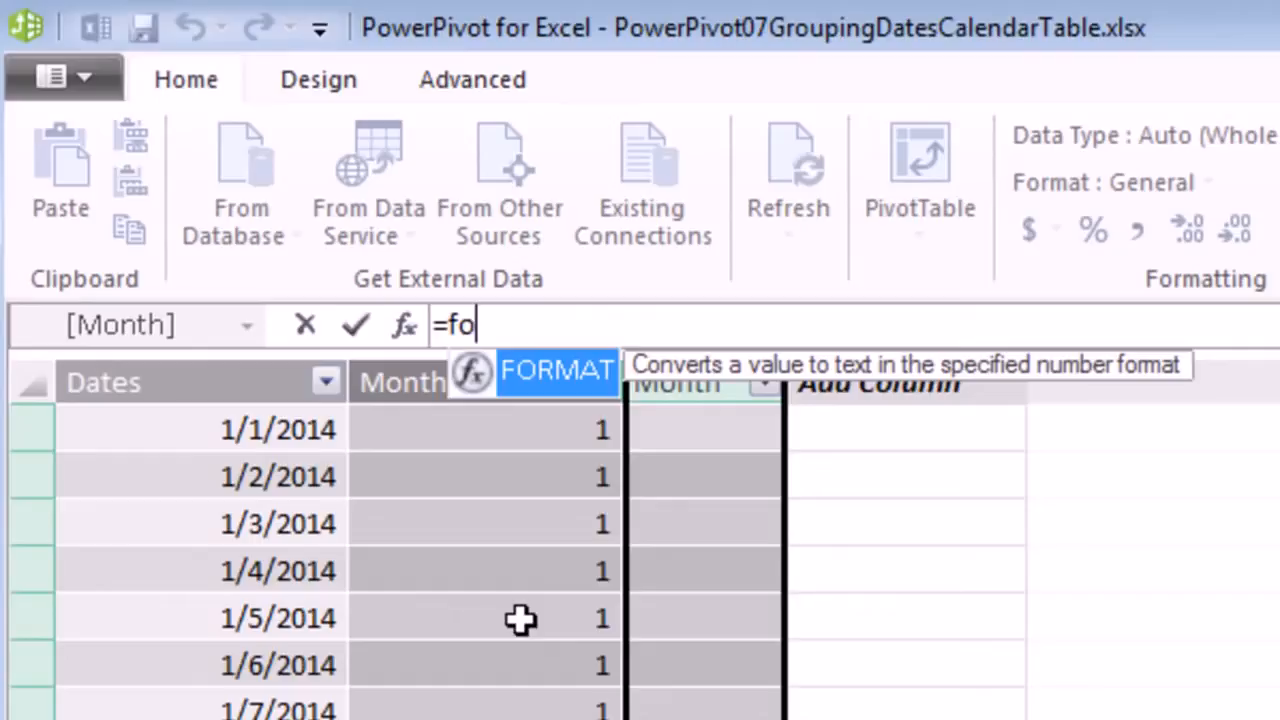
{"action": "key", "text": "Tab"}
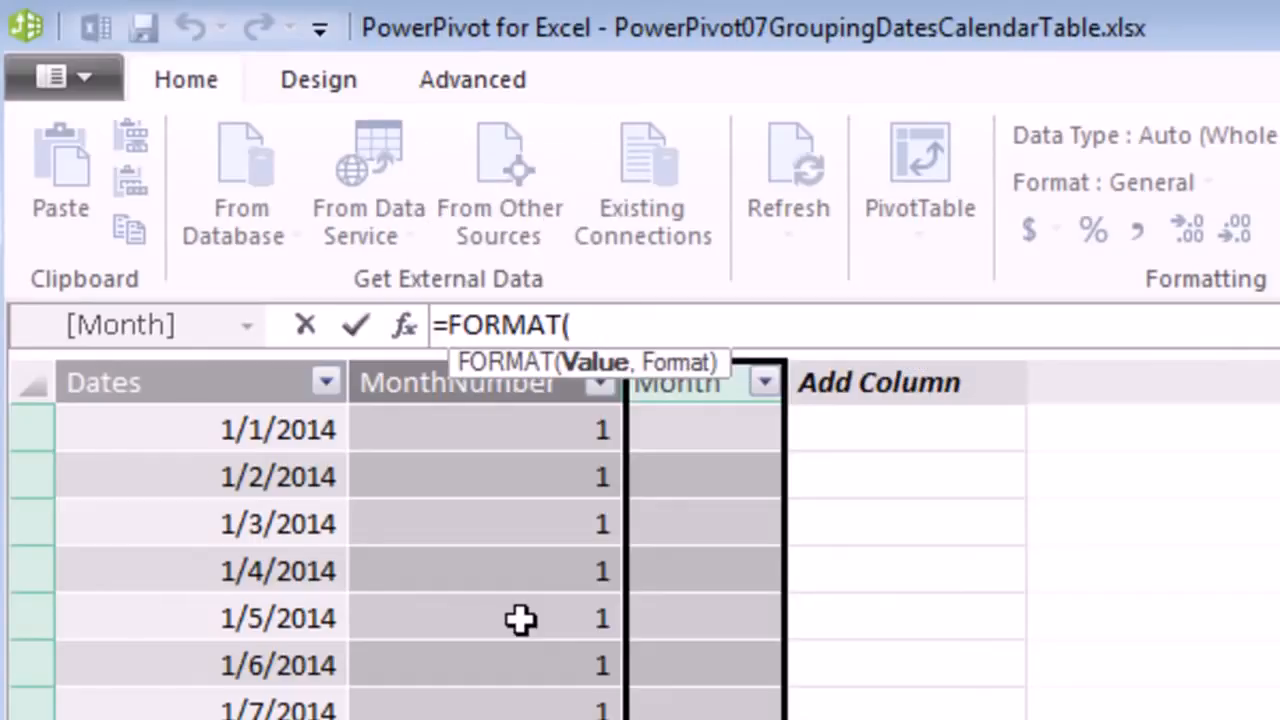
{"action": "type", "text": "dc"}
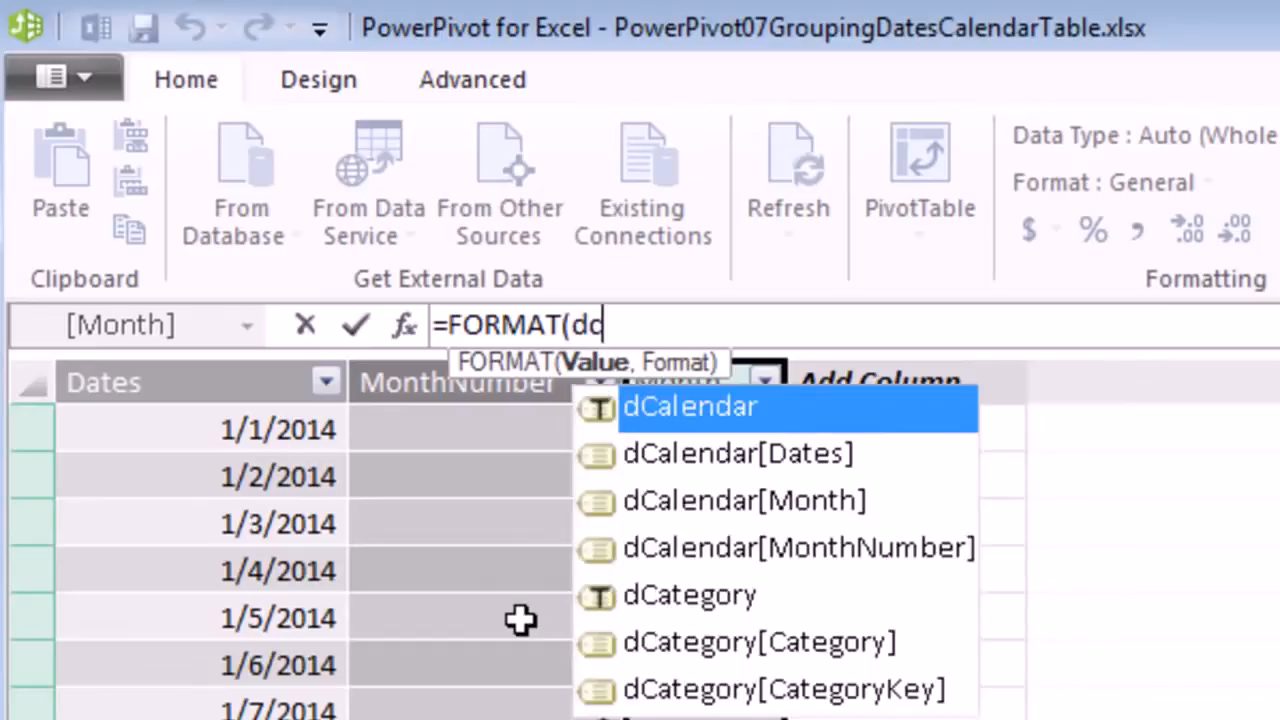
{"action": "key", "text": "Down"}
{"action": "key", "text": "Tab"}
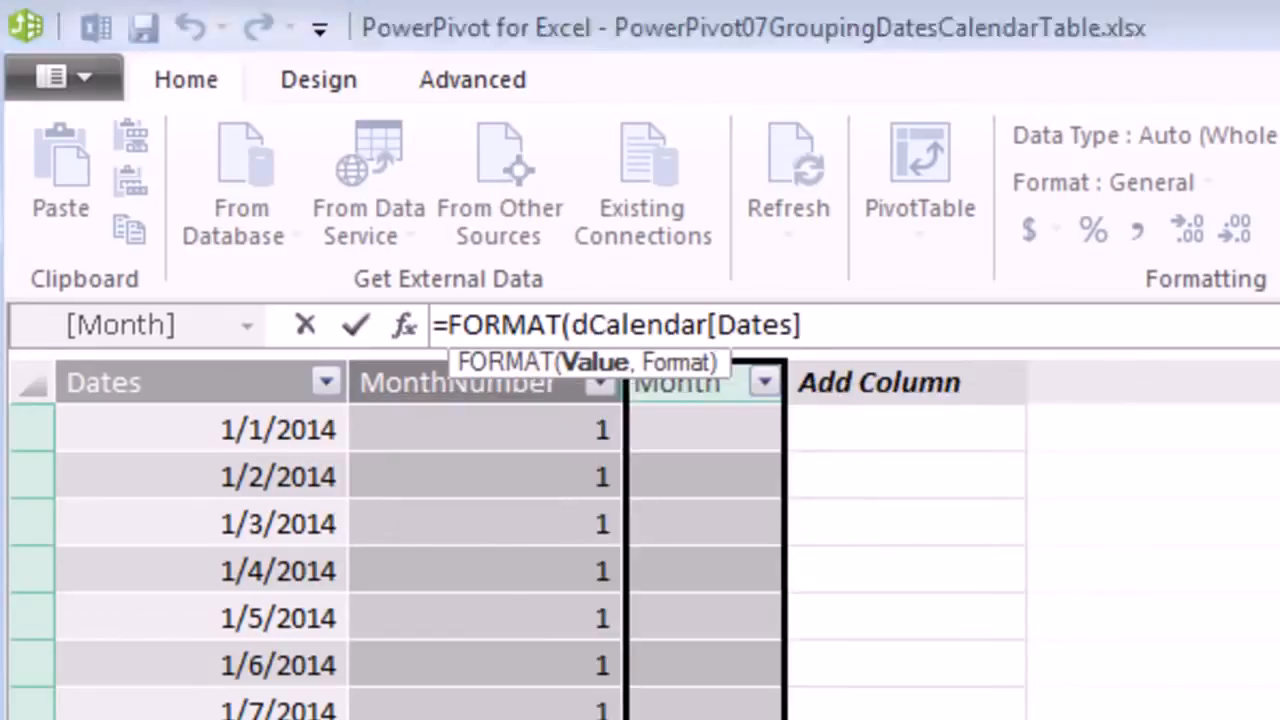
{"action": "type", "text": ","}
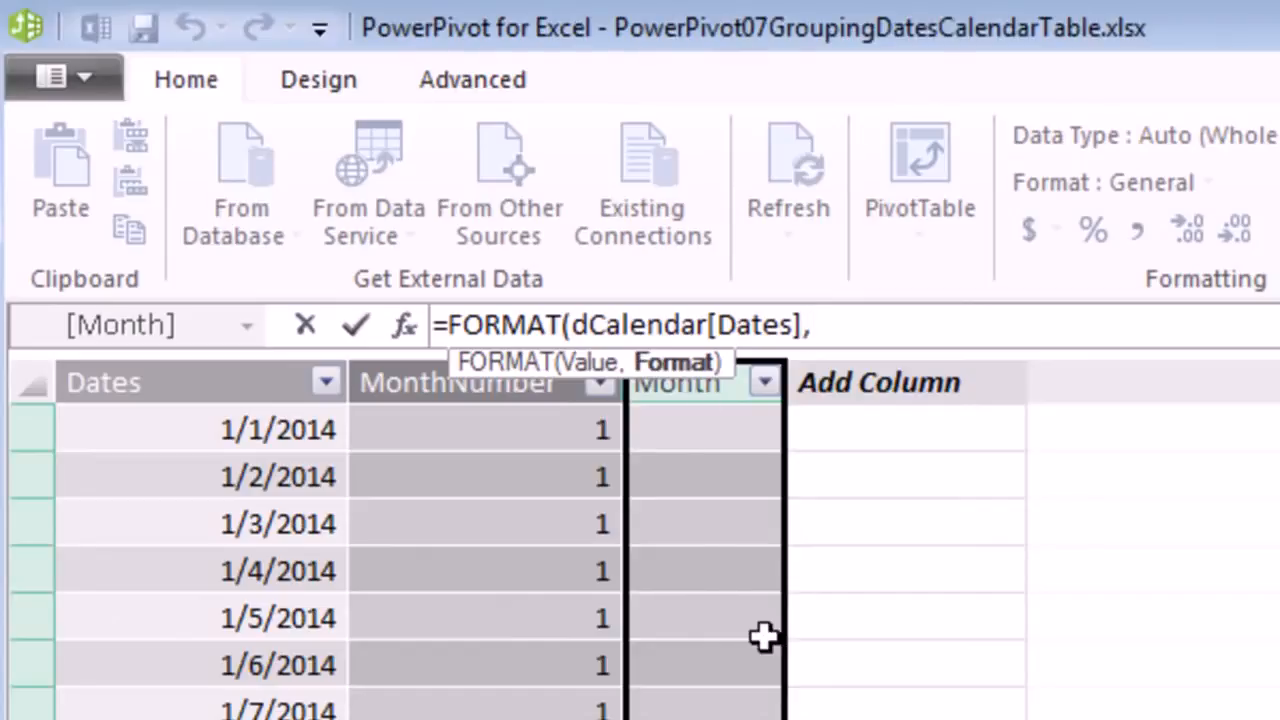
{"action": "type", "text": "\"mmm"}
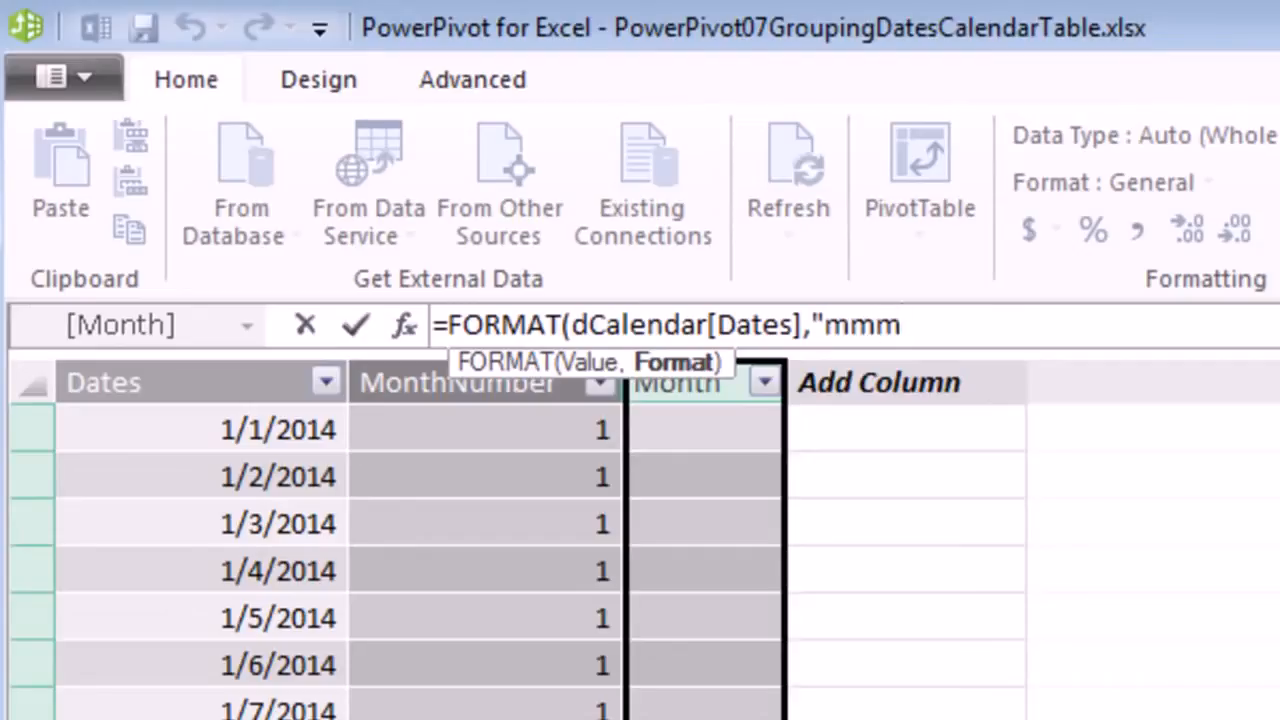
{"action": "type", "text": "\""}
{"action": "type", "text": ")"}
{"action": "key", "text": "Return"}
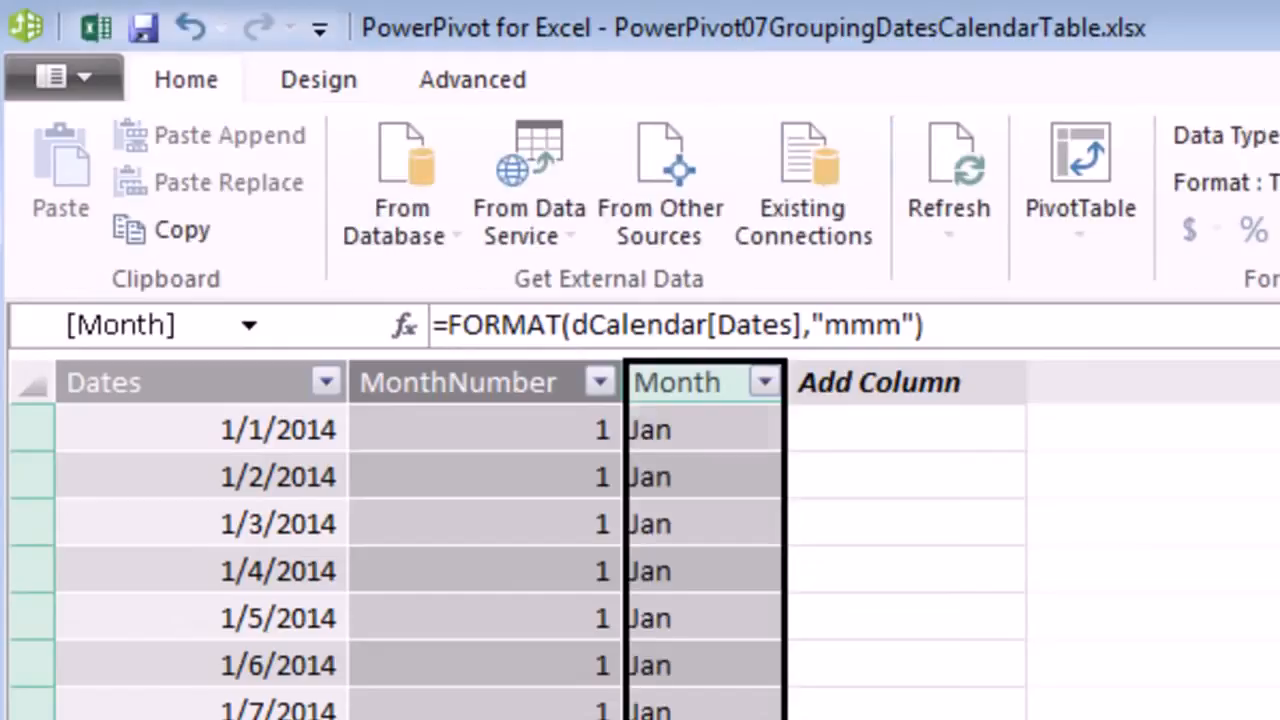
- Change the format code in the Month column's FORMAT formula to "mmmm"
{"action": "left_click", "coordinate": [878, 322]}
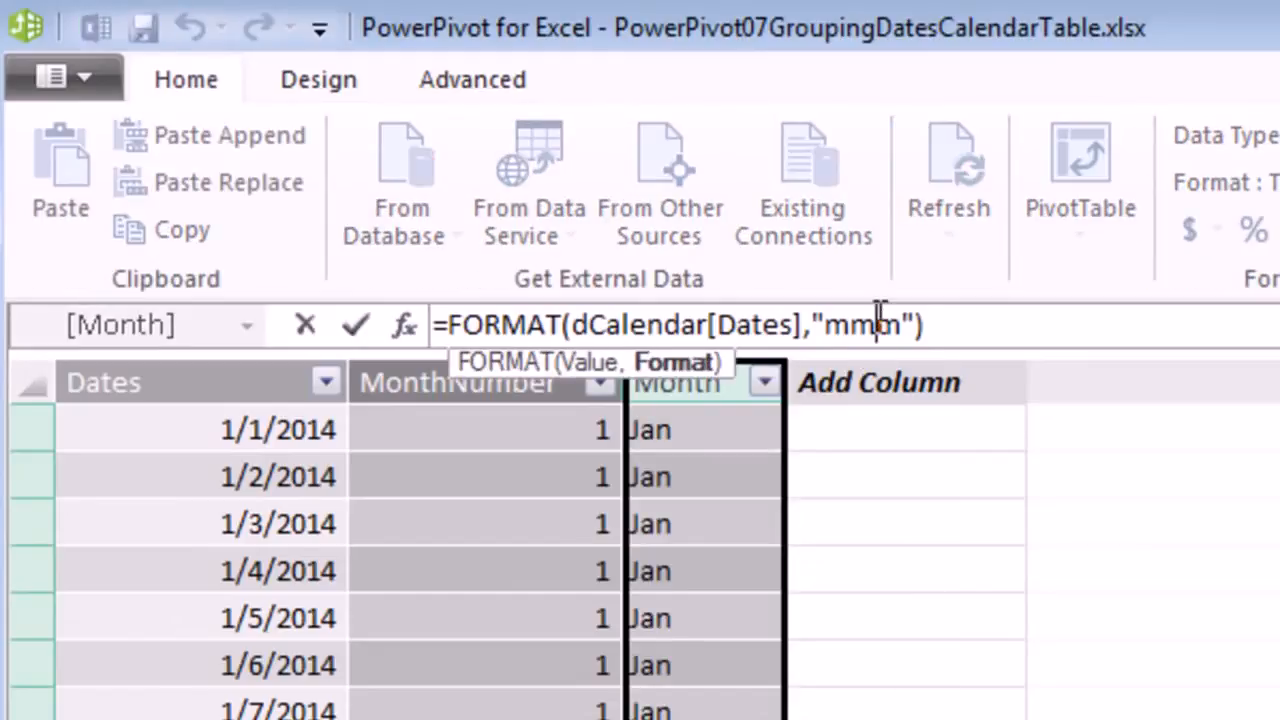
{"action": "type", "text": "m"}
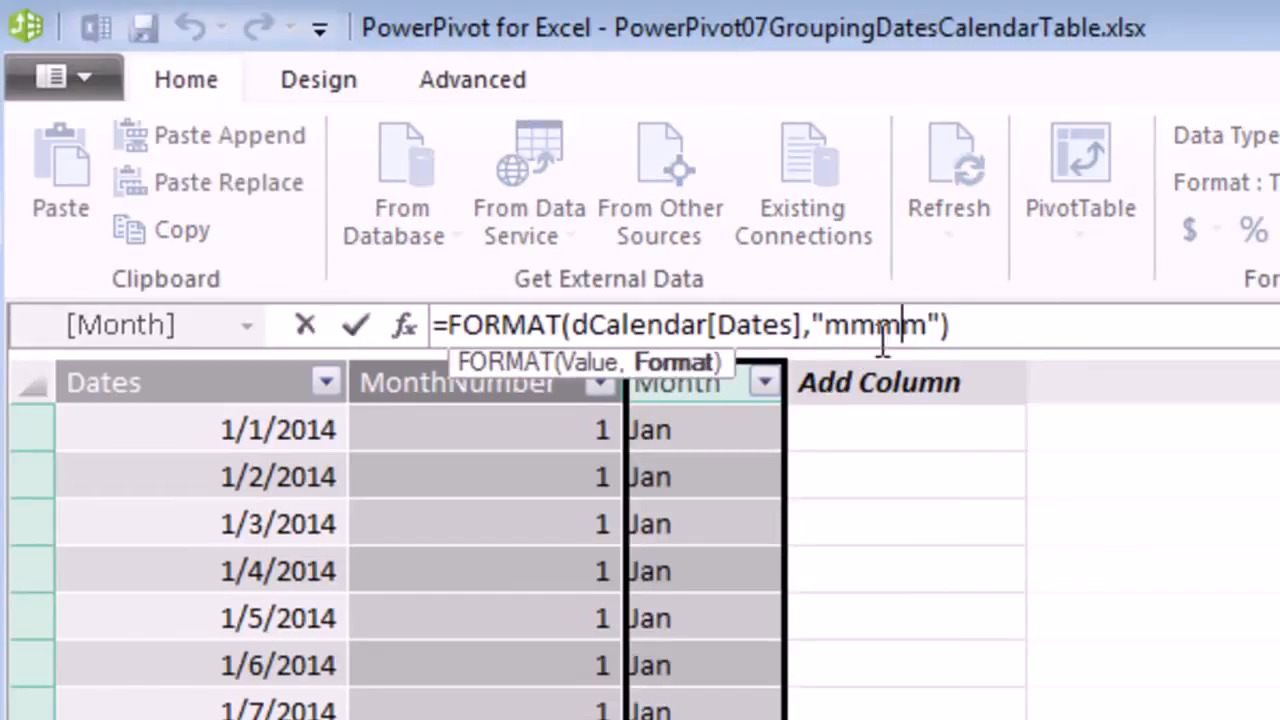
{"action": "key", "text": "Return"}
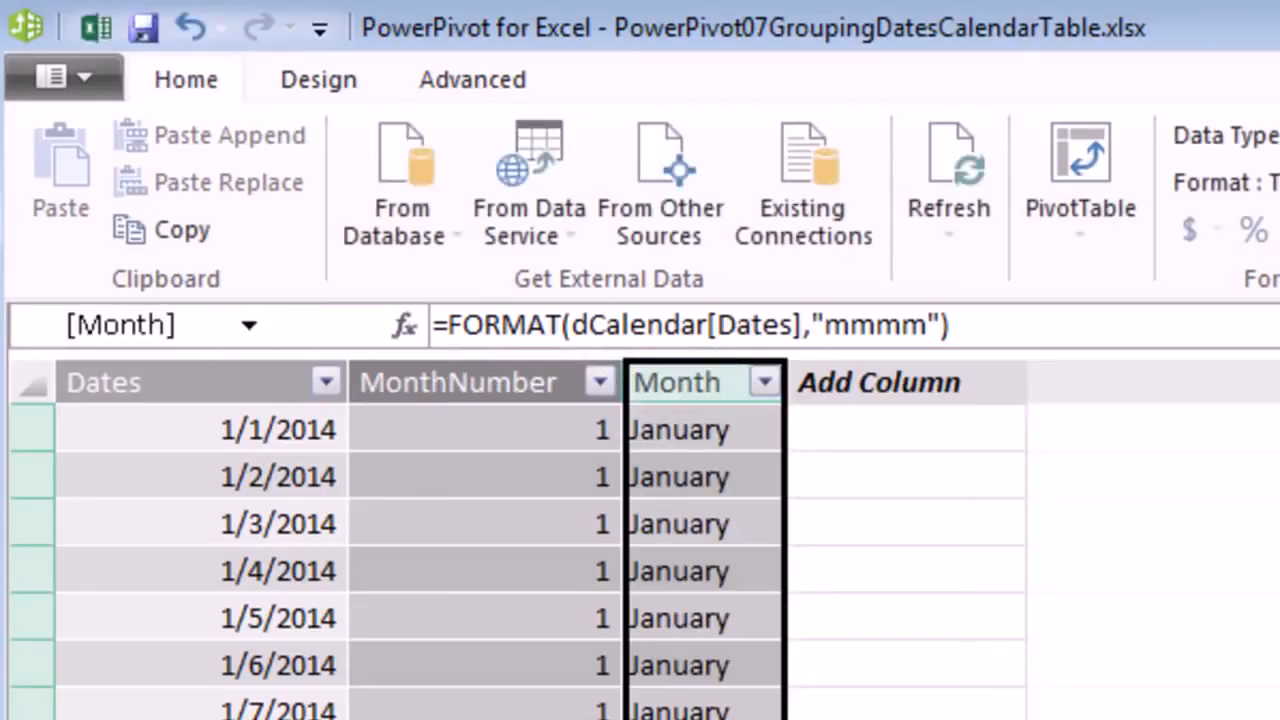
- Change the format code in the Month column's FORMAT formula back to "mmm"
{"action": "left_click", "coordinate": [893, 323]}
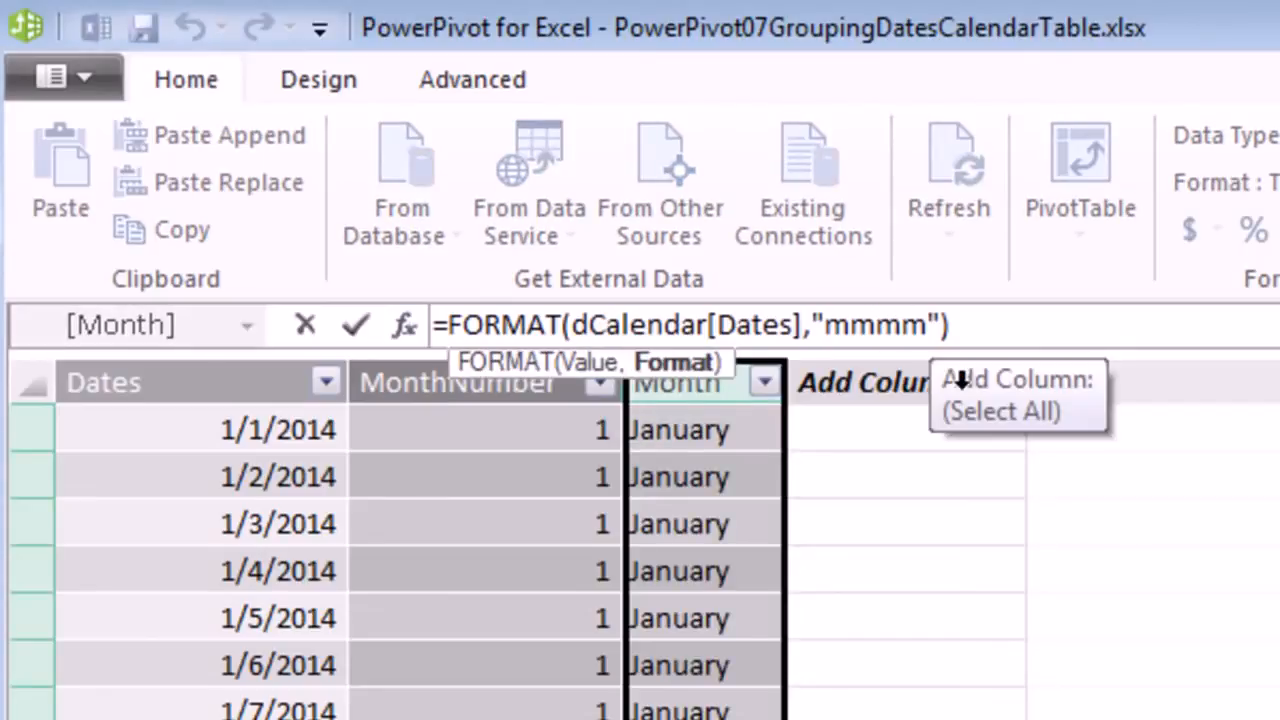
{"action": "key", "text": "BackSpace"}
{"action": "key", "text": "Return"}
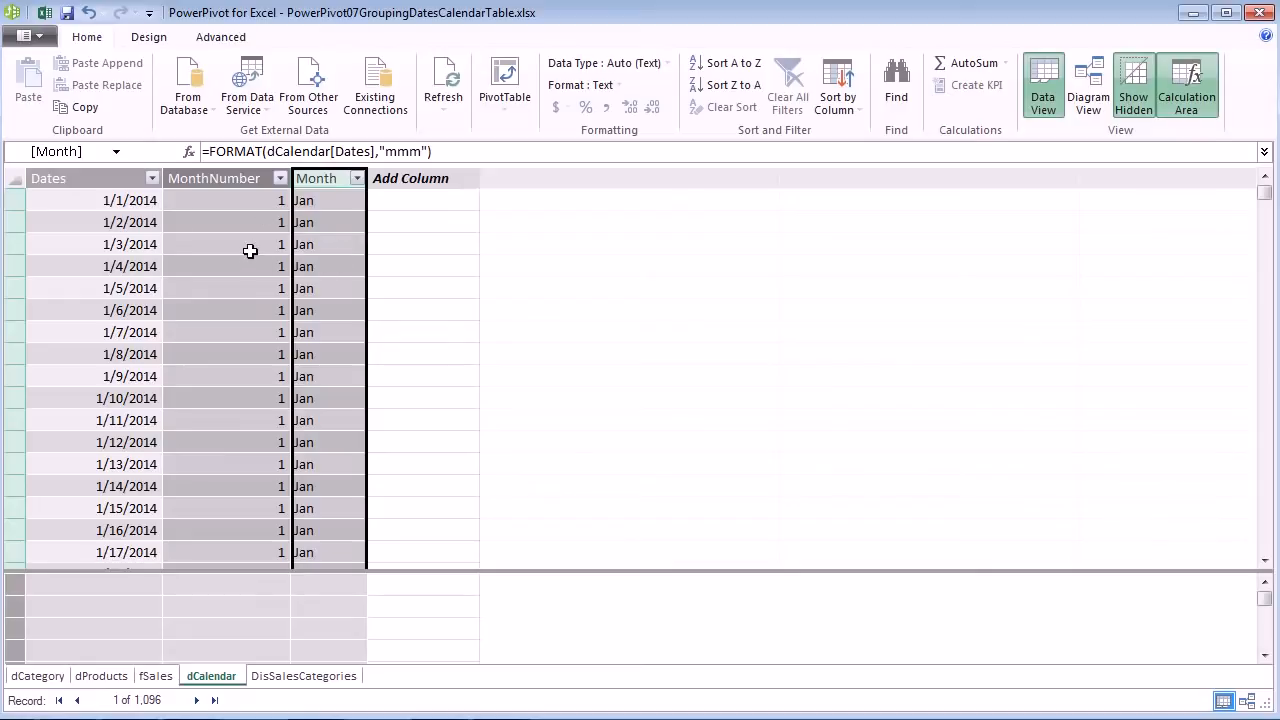
- Create a PivotTable from the data model on the existing worksheet at Sheet1!$A$1, and float its field list near the data
{"action": "left_click", "coordinate": [505, 80]}
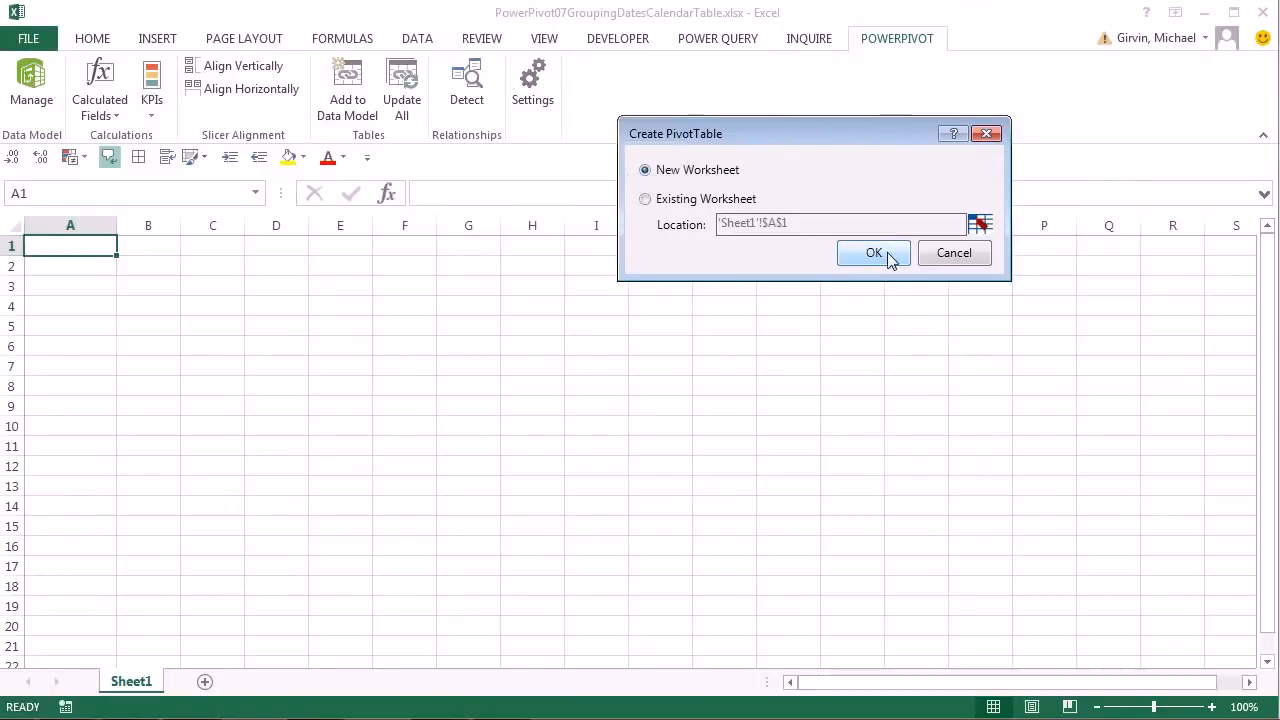
{"action": "left_click", "coordinate": [646, 200]}
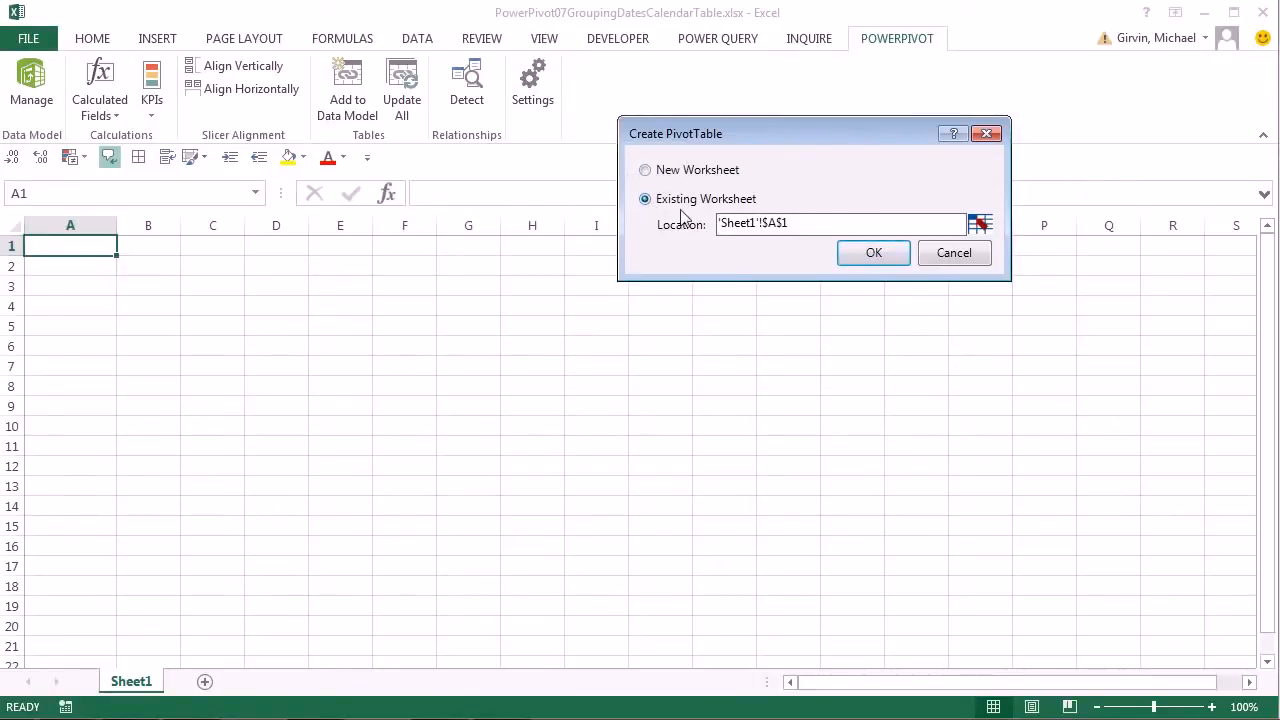
{"action": "left_click", "coordinate": [874, 254]}
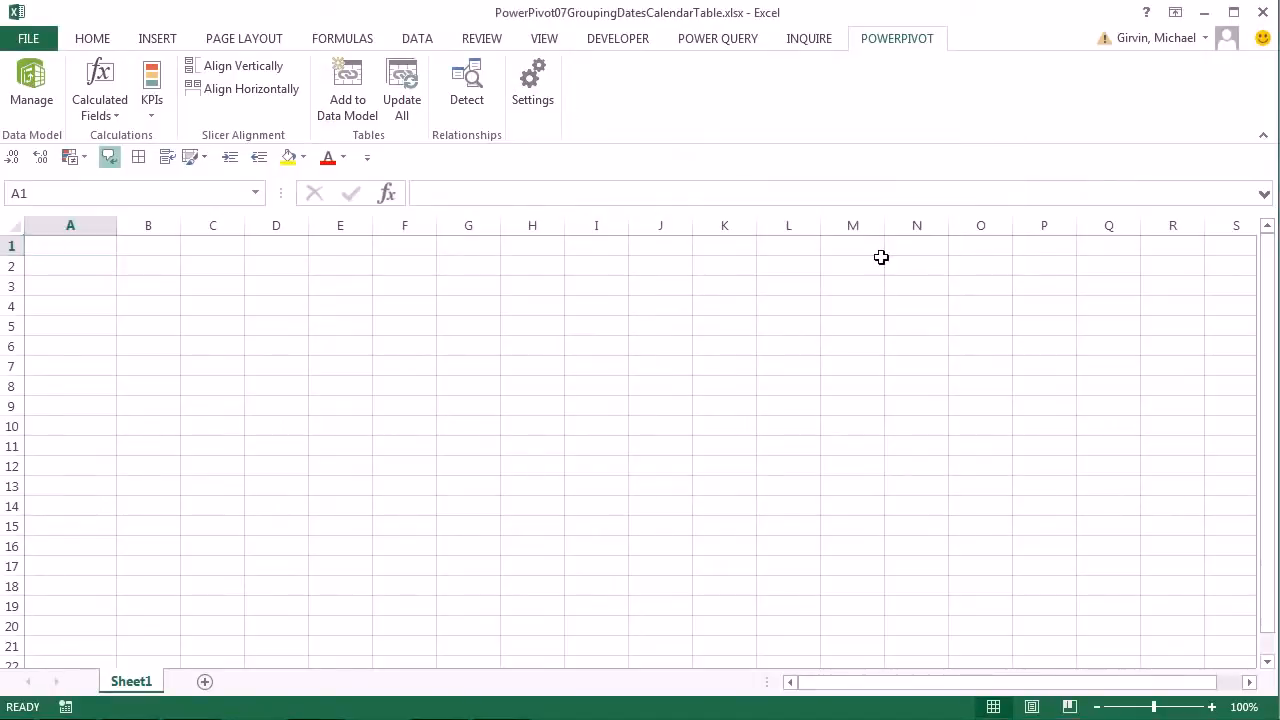
{"action": "left_click_drag", "start_coordinate": [479, 96], "coordinate": [616, 93]}
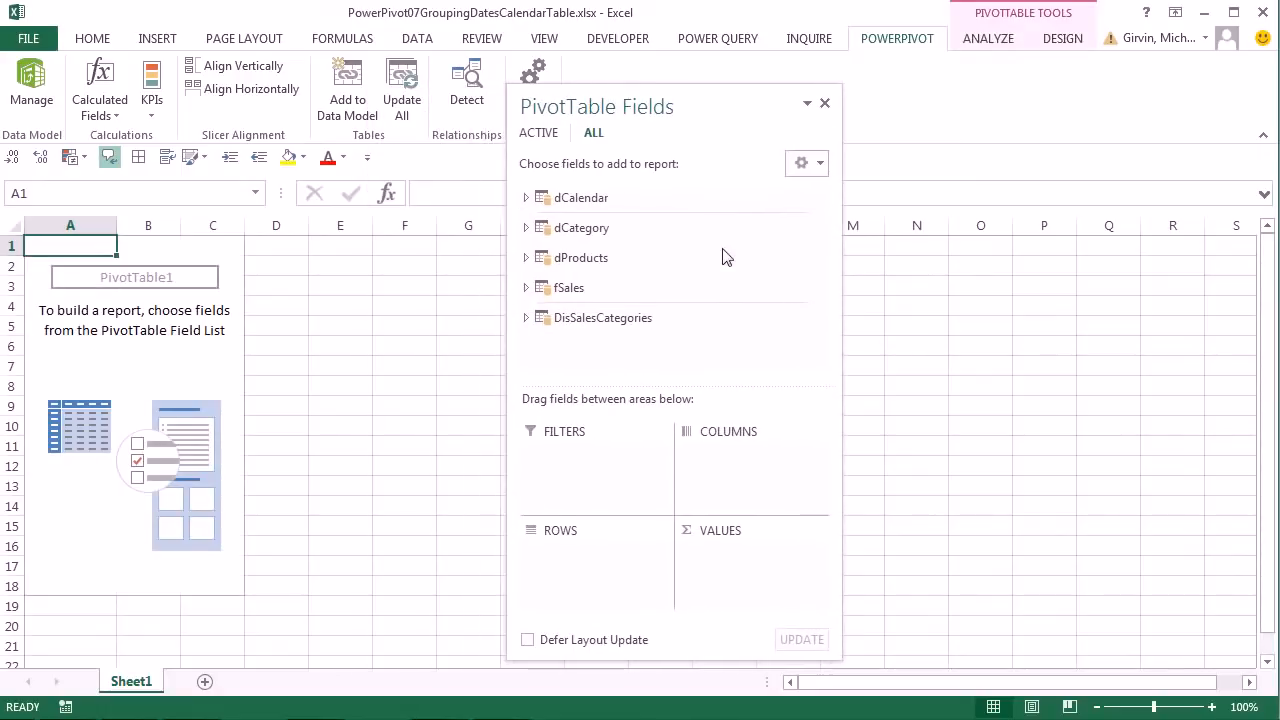
- Try the fSales Date field as PivotTable rows, checking whether its dates can be grouped, and remove the field
{"action": "left_click", "coordinate": [526, 287]}
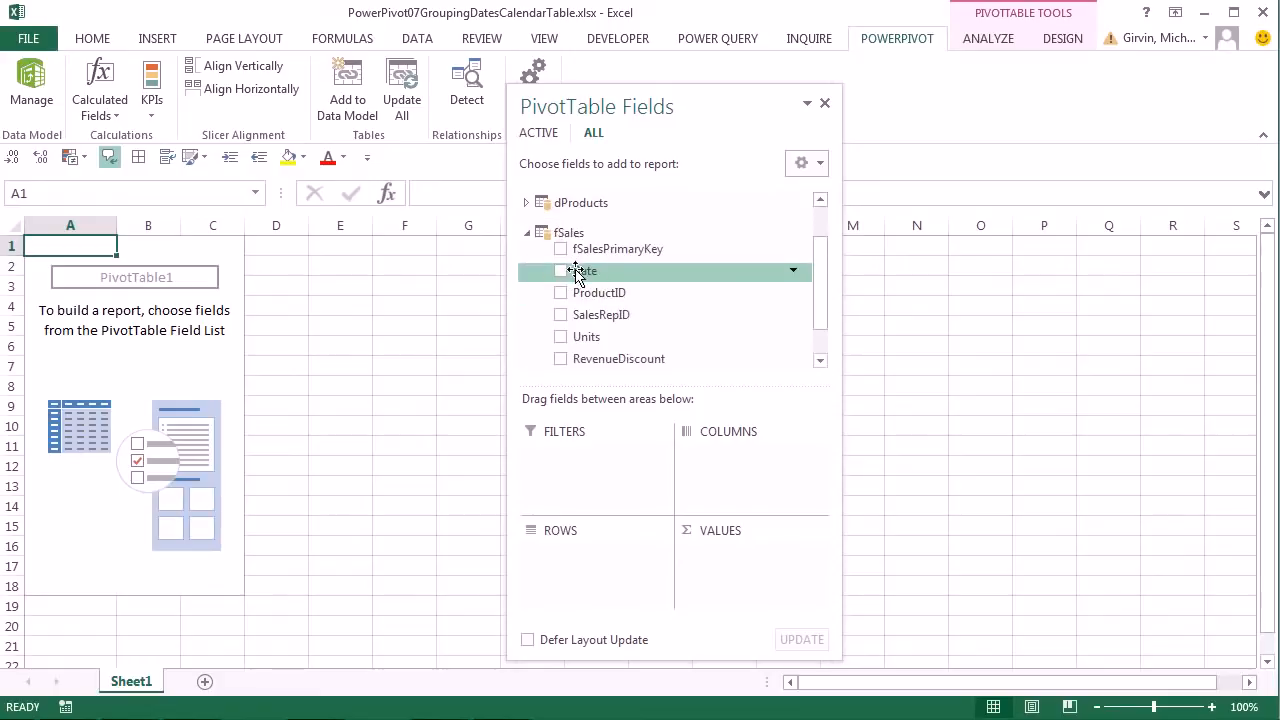
{"action": "left_click_drag", "start_coordinate": [572, 269], "coordinate": [591, 563]}
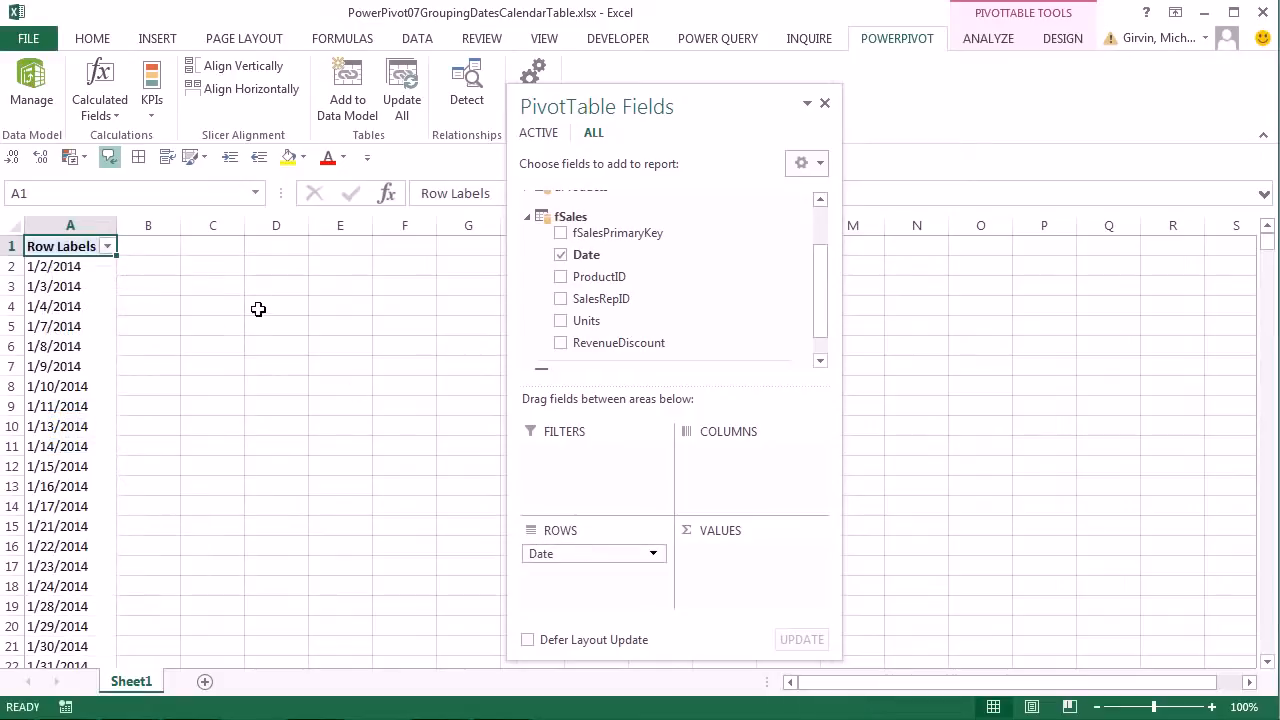
{"action": "right_click", "coordinate": [65, 287]}
{"action": "right_click", "coordinate": [48, 565]}
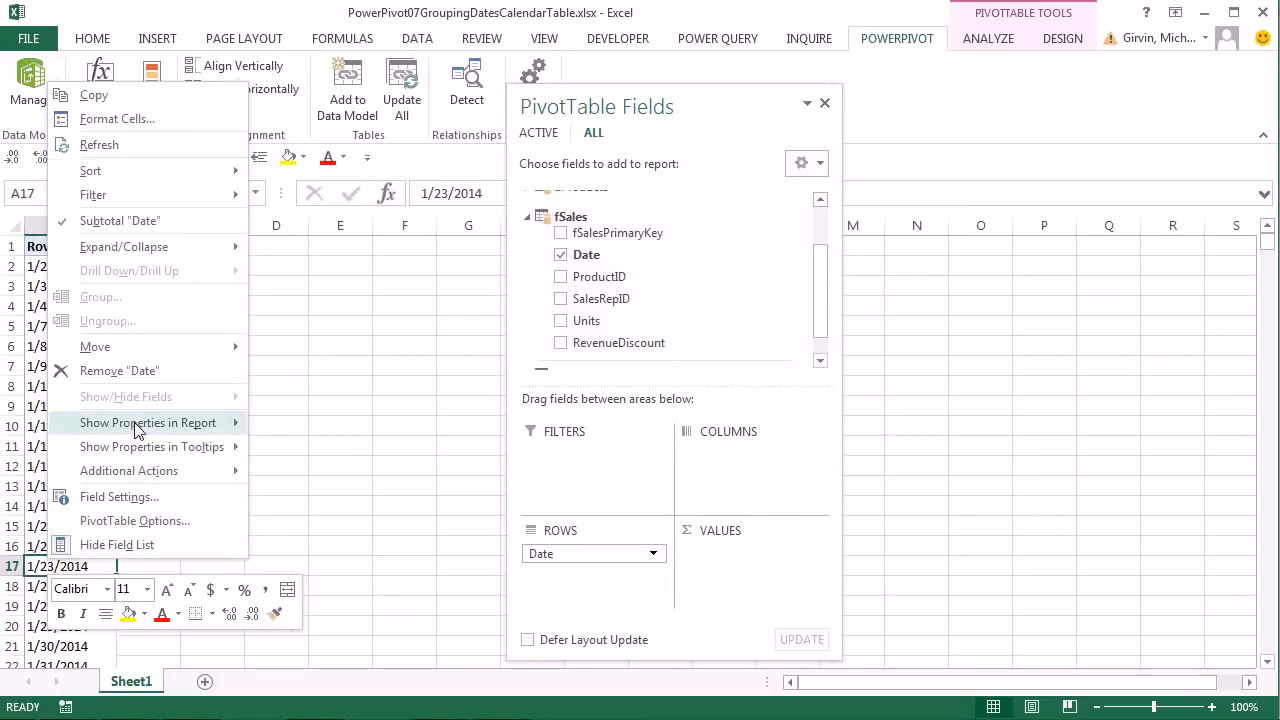
{"action": "mouse_move", "coordinate": [137, 429]}
{"action": "key", "text": "Escape"}
{"action": "key", "text": "Escape"}
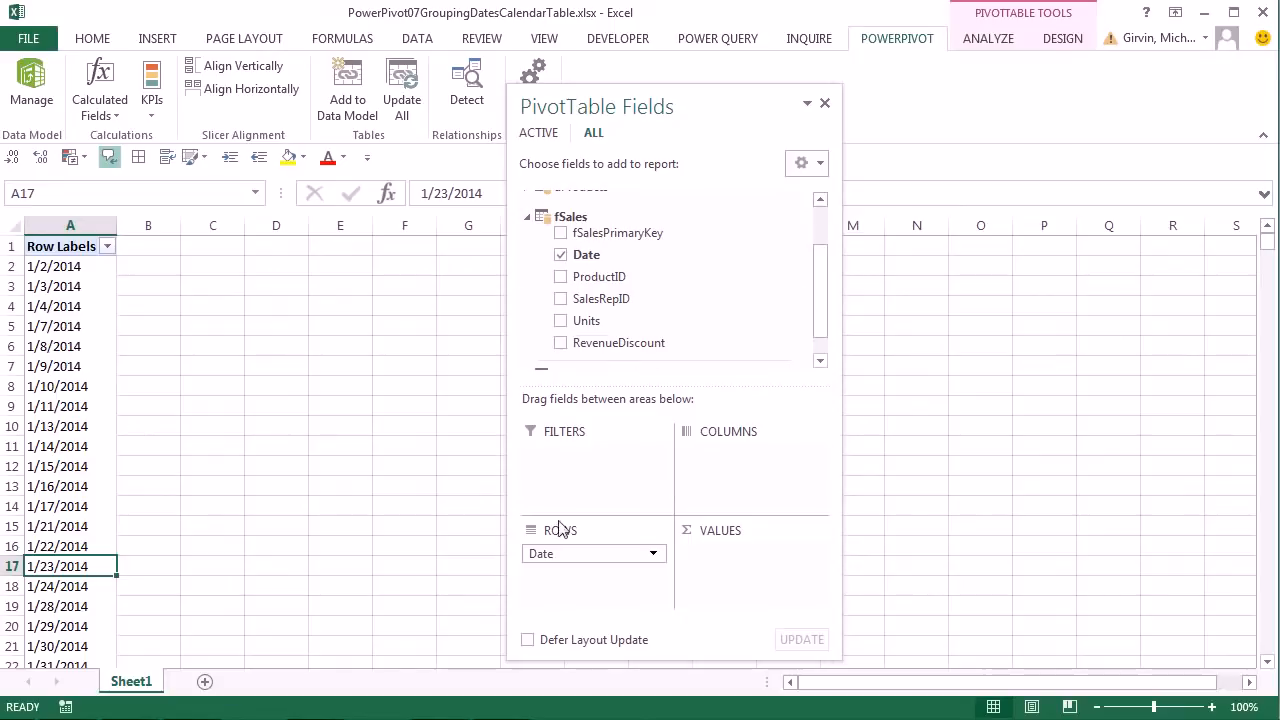
{"action": "left_click_drag", "start_coordinate": [540, 553], "coordinate": [655, 372]}
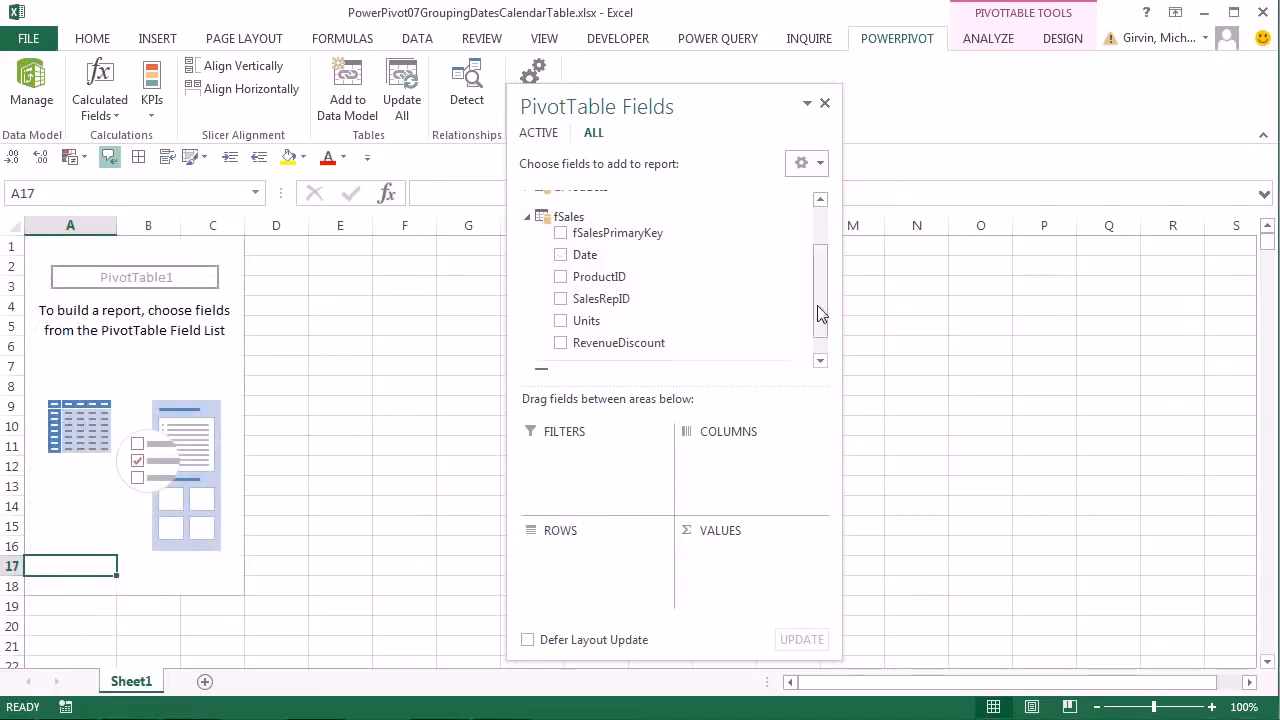
- Add the Month field from the dCalendar table to the PivotTable's rows
{"action": "left_click_drag", "start_coordinate": [820, 314], "coordinate": [829, 229]}
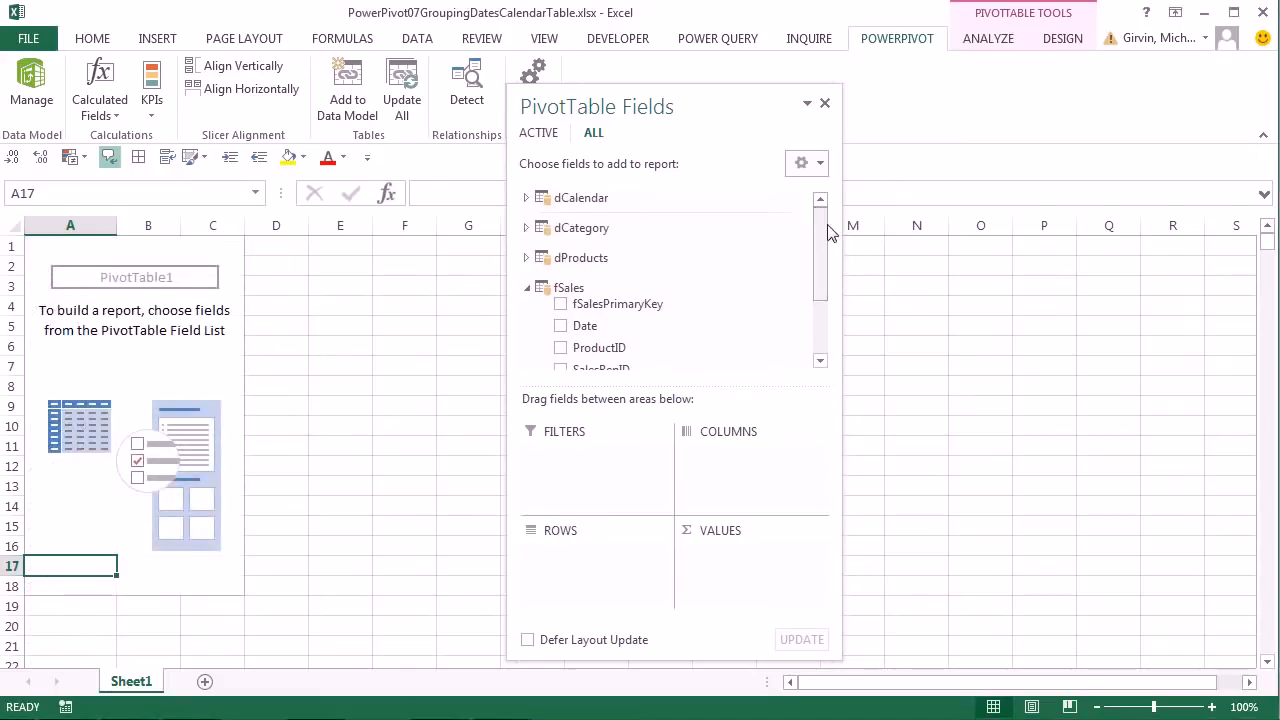
{"action": "left_click", "coordinate": [527, 198]}
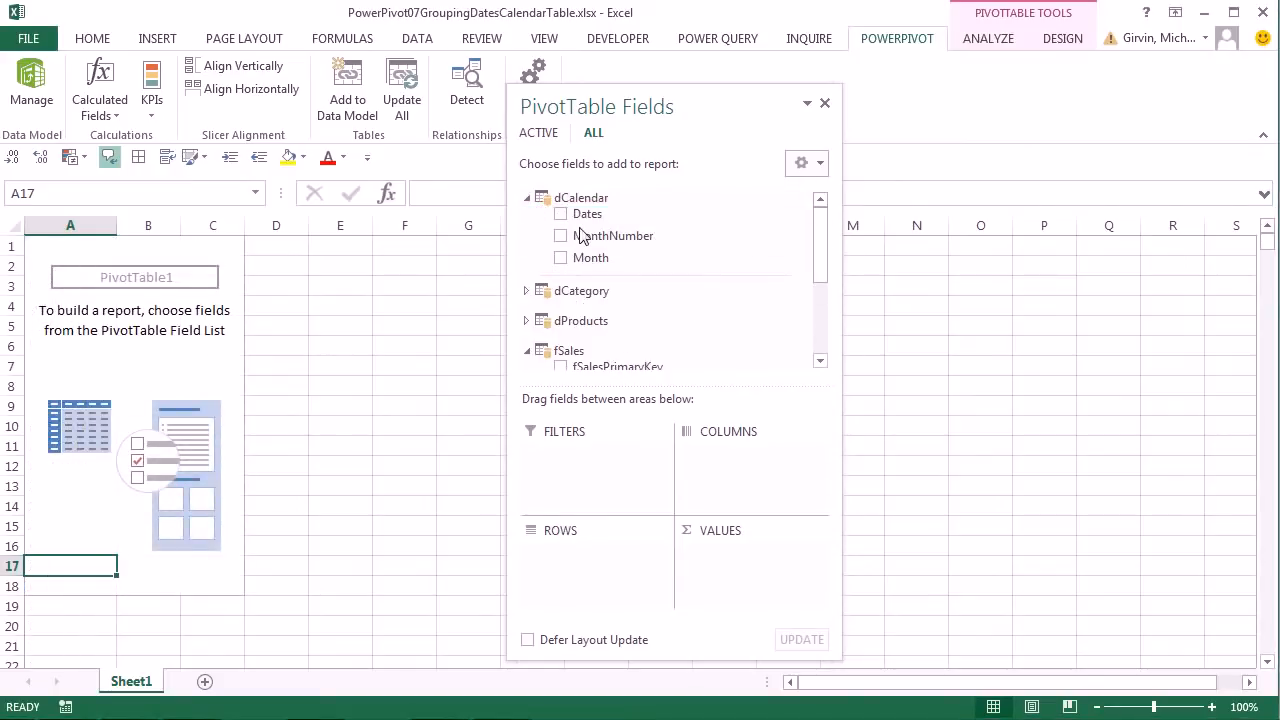
{"action": "left_click_drag", "start_coordinate": [590, 258], "coordinate": [596, 560]}
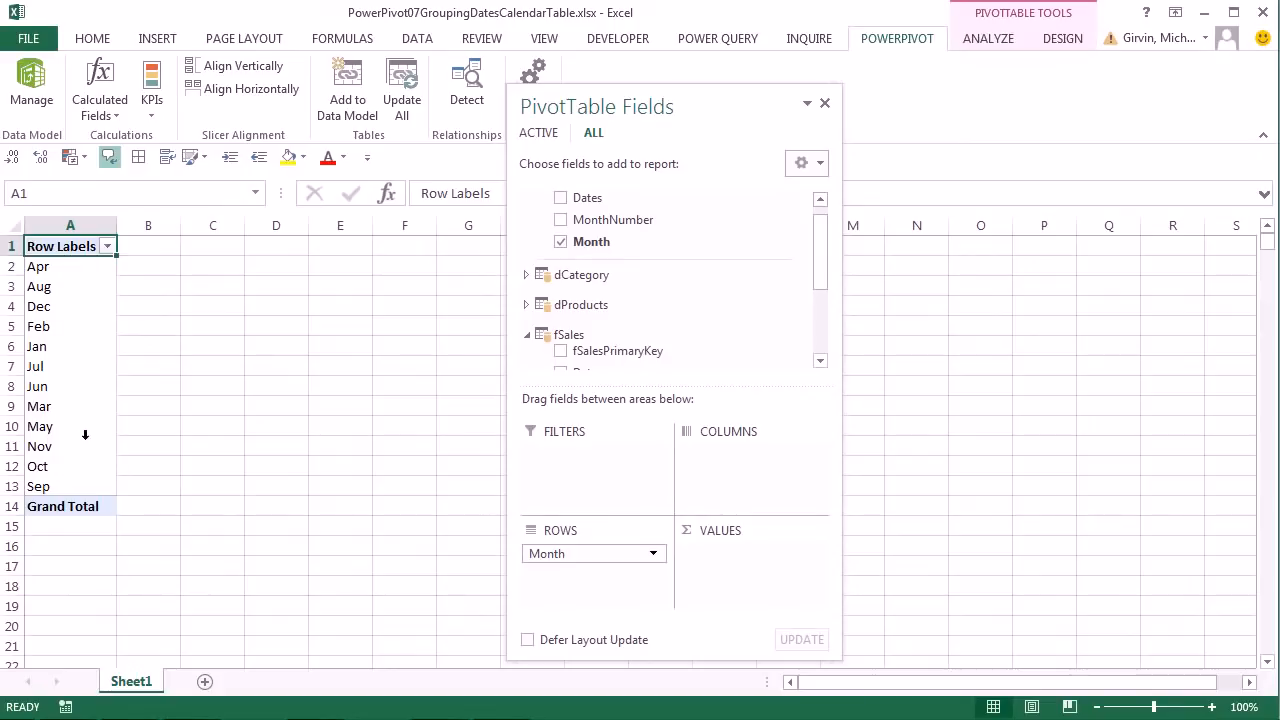
- Switch to the PowerPivot window and set the dCalendar Month column to sort by the MonthNumber column
{"action": "key", "text": "alt+Tab"}
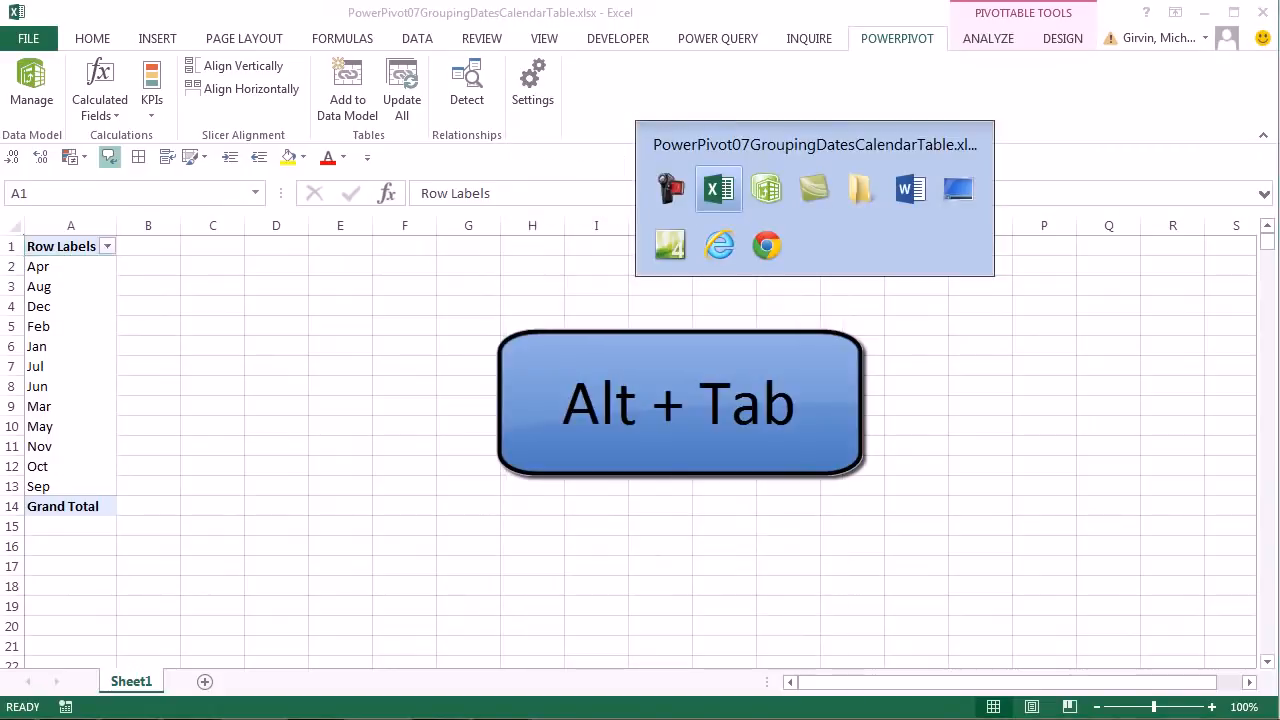
{"action": "left_click", "coordinate": [767, 197]}
{"action": "left_click", "coordinate": [315, 203]}
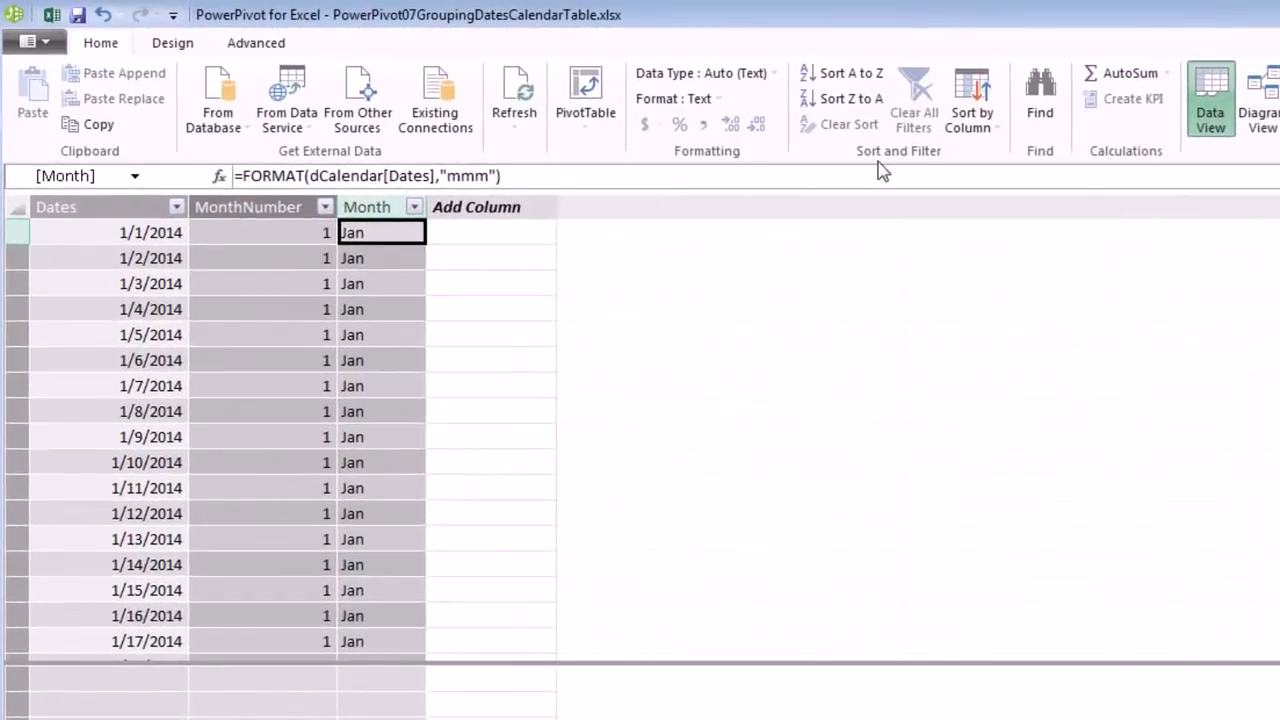
{"action": "left_click", "coordinate": [980, 102]}
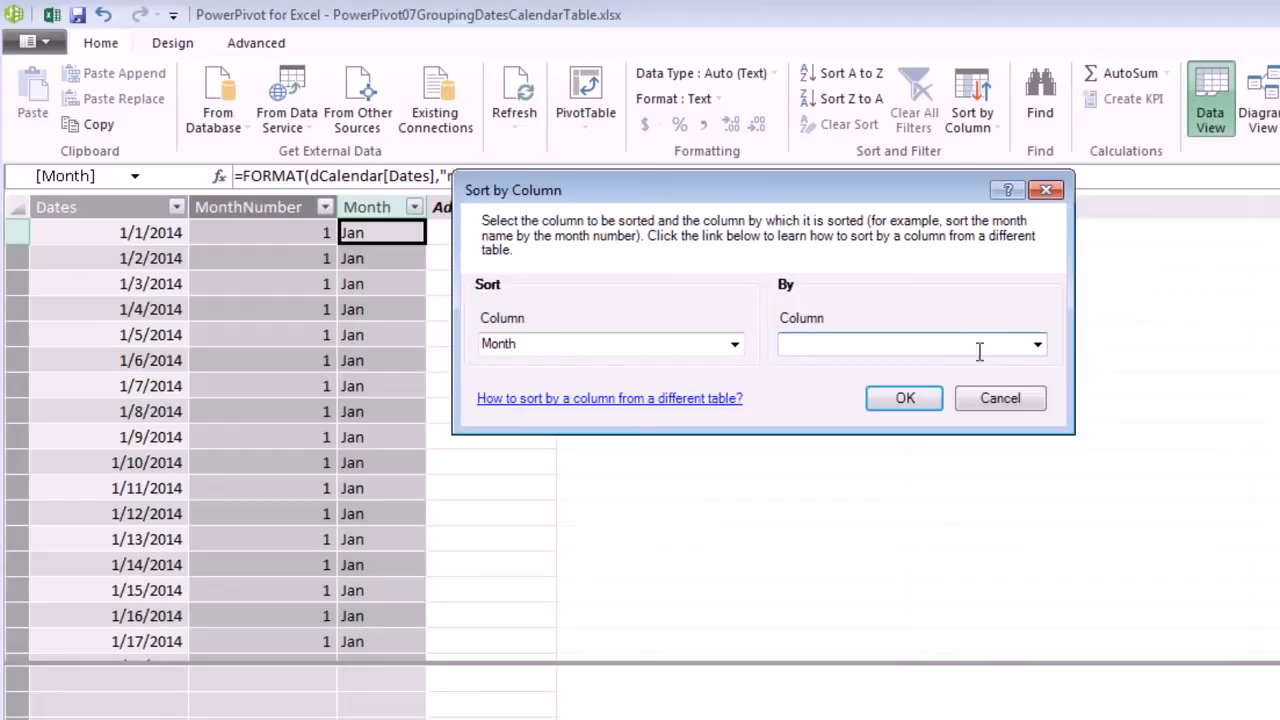
{"action": "left_click", "coordinate": [1037, 344]}
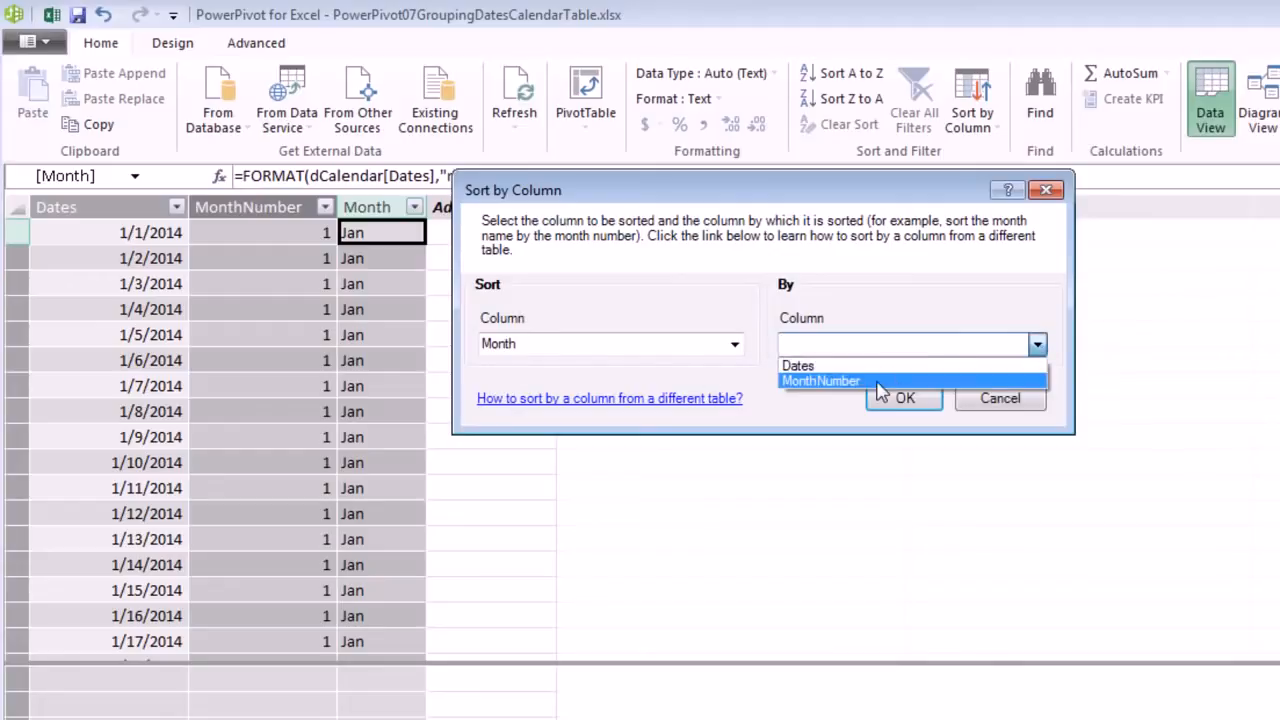
{"action": "left_click", "coordinate": [880, 382]}
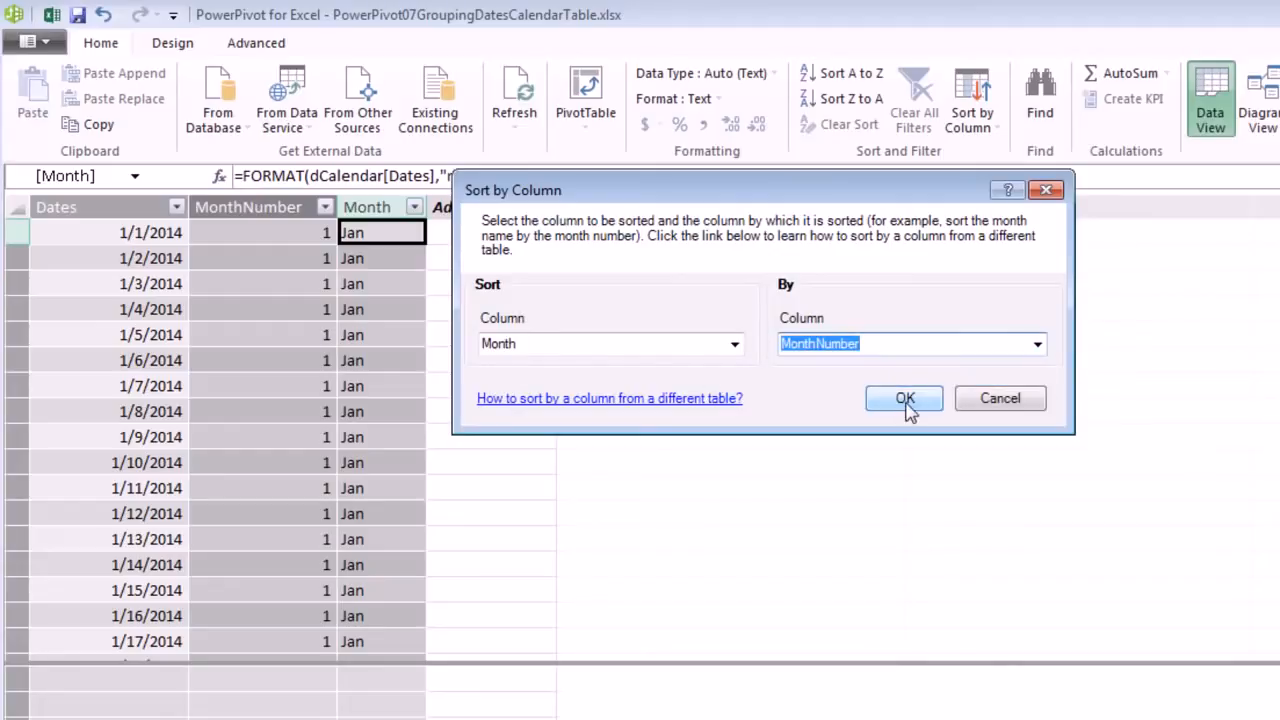
{"action": "left_click", "coordinate": [906, 400]}
- Compare the month order of the Excel PivotTable with the dCalendar columns in PowerPivot, and return to the PivotTable
{"action": "key", "text": "alt+Tab"}
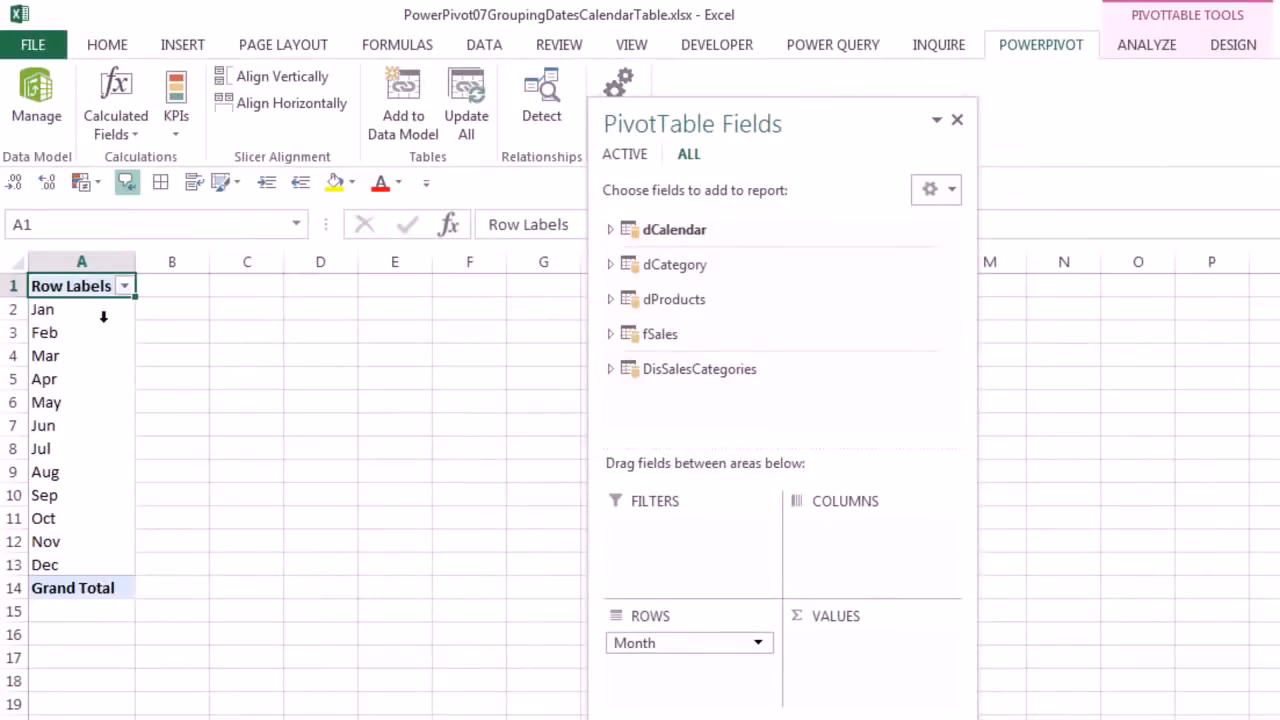
{"action": "key", "text": "alt+Tab"}
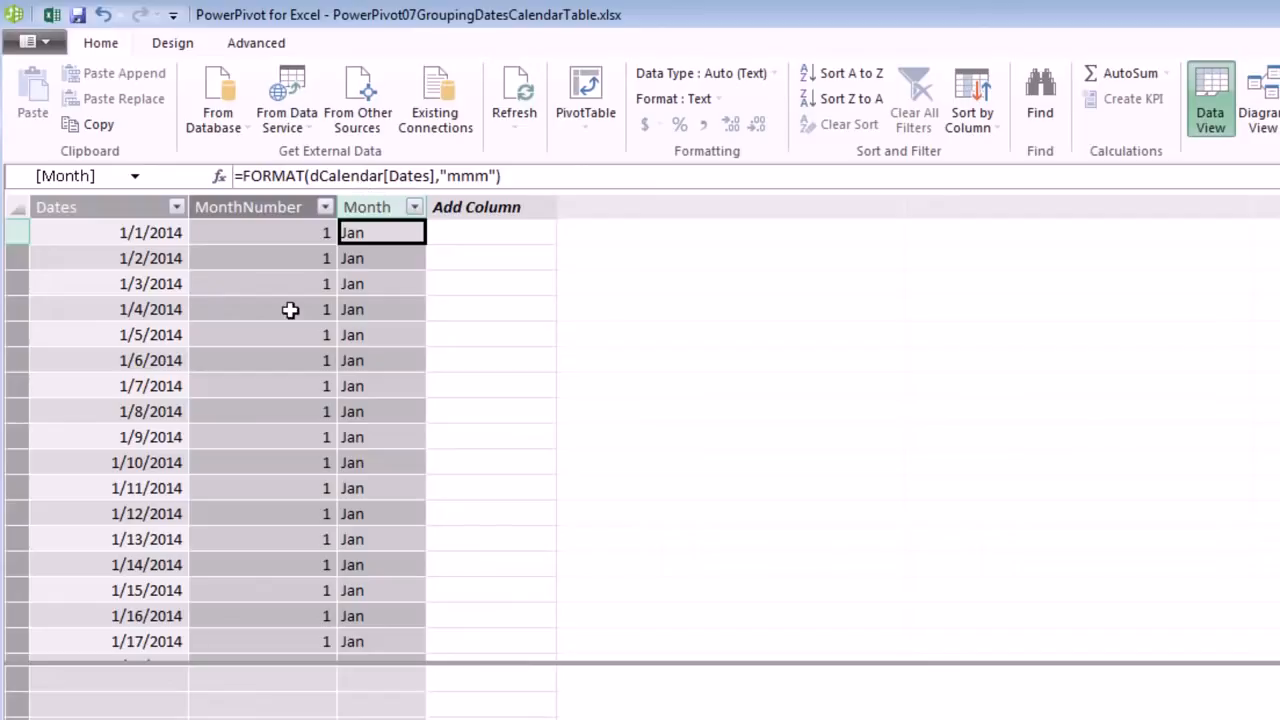
{"action": "key", "text": "alt+Tab"}
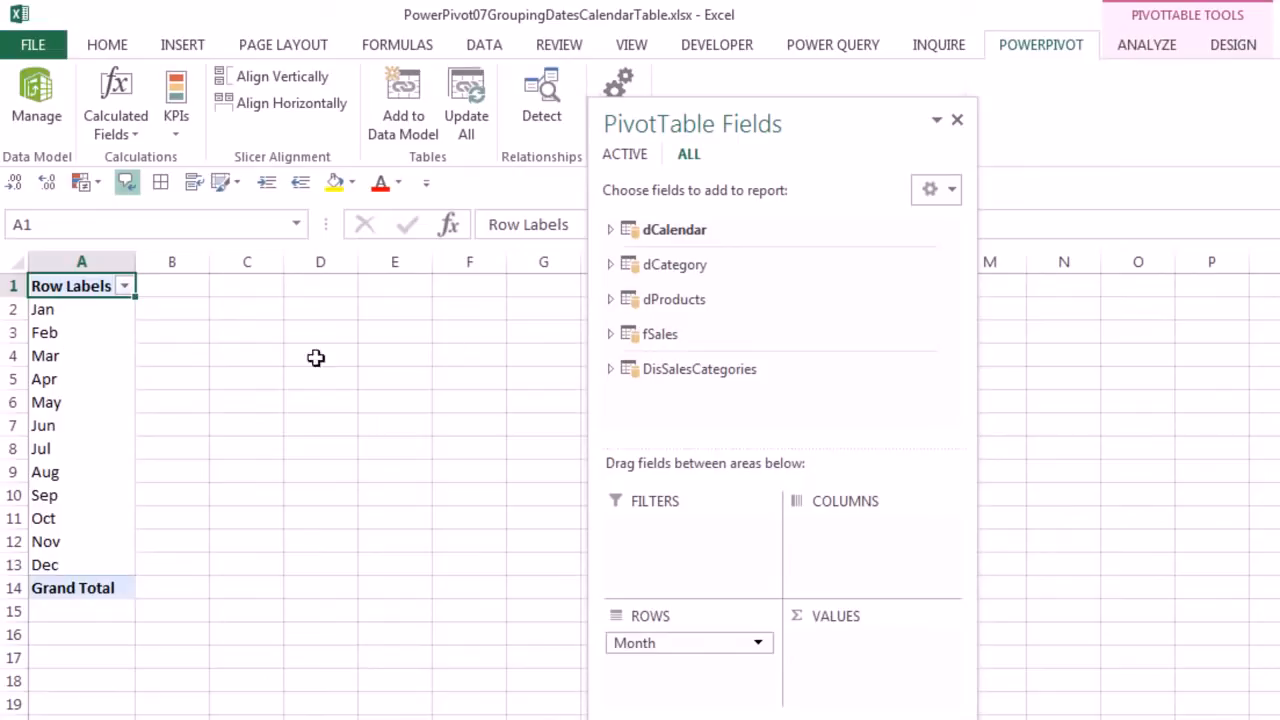
- Add the Units field from the fSales table to the PivotTable's values
{"action": "left_click", "coordinate": [610, 334]}
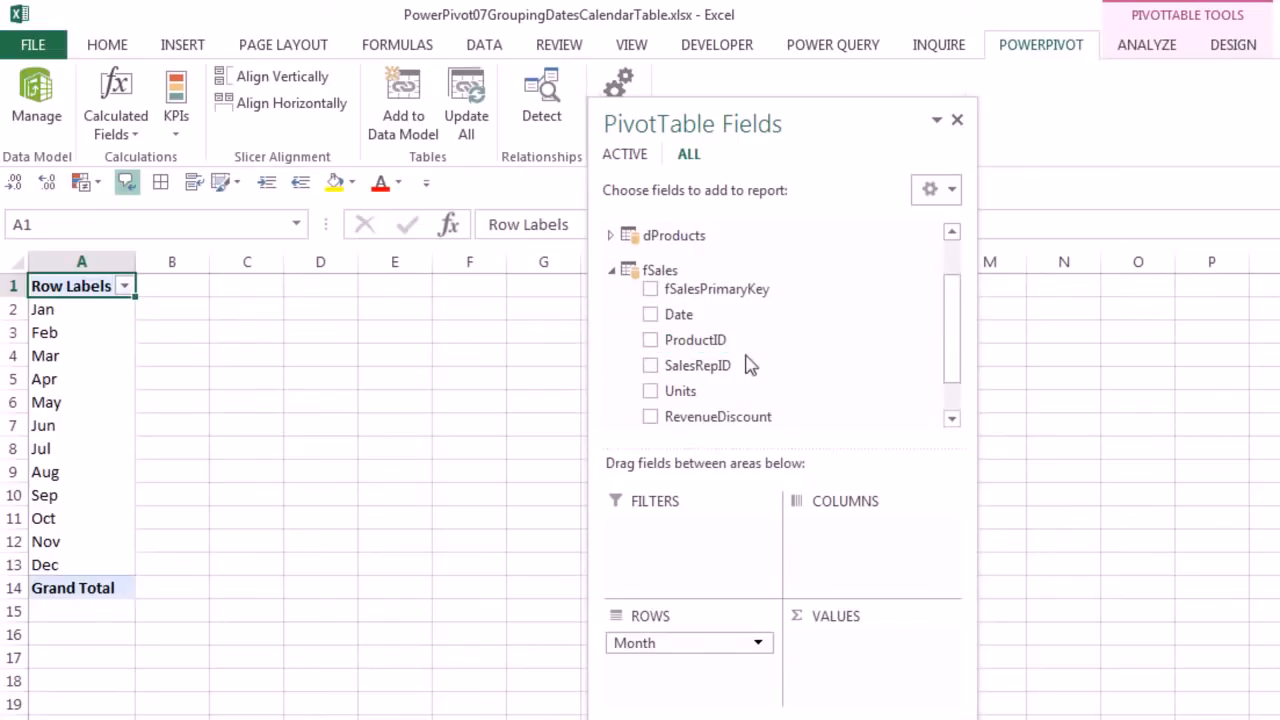
{"action": "left_click_drag", "start_coordinate": [951, 320], "coordinate": [951, 349]}
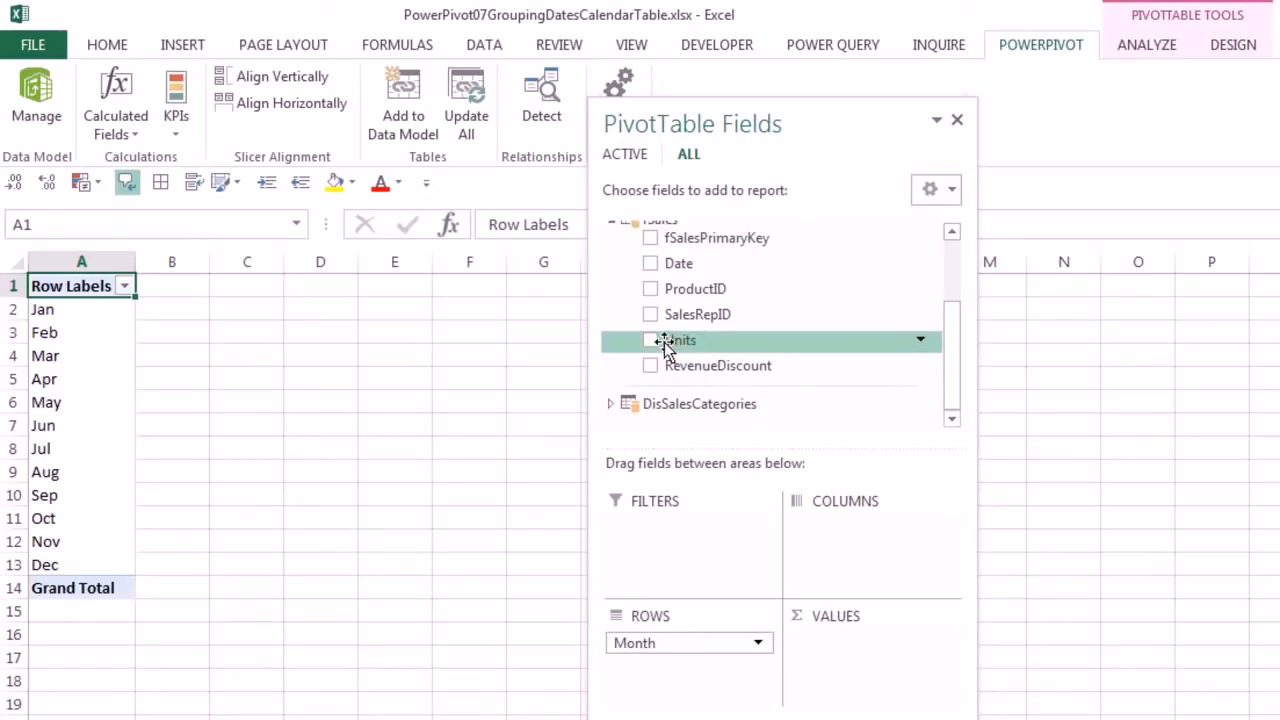
{"action": "left_click_drag", "start_coordinate": [656, 345], "coordinate": [862, 620]}
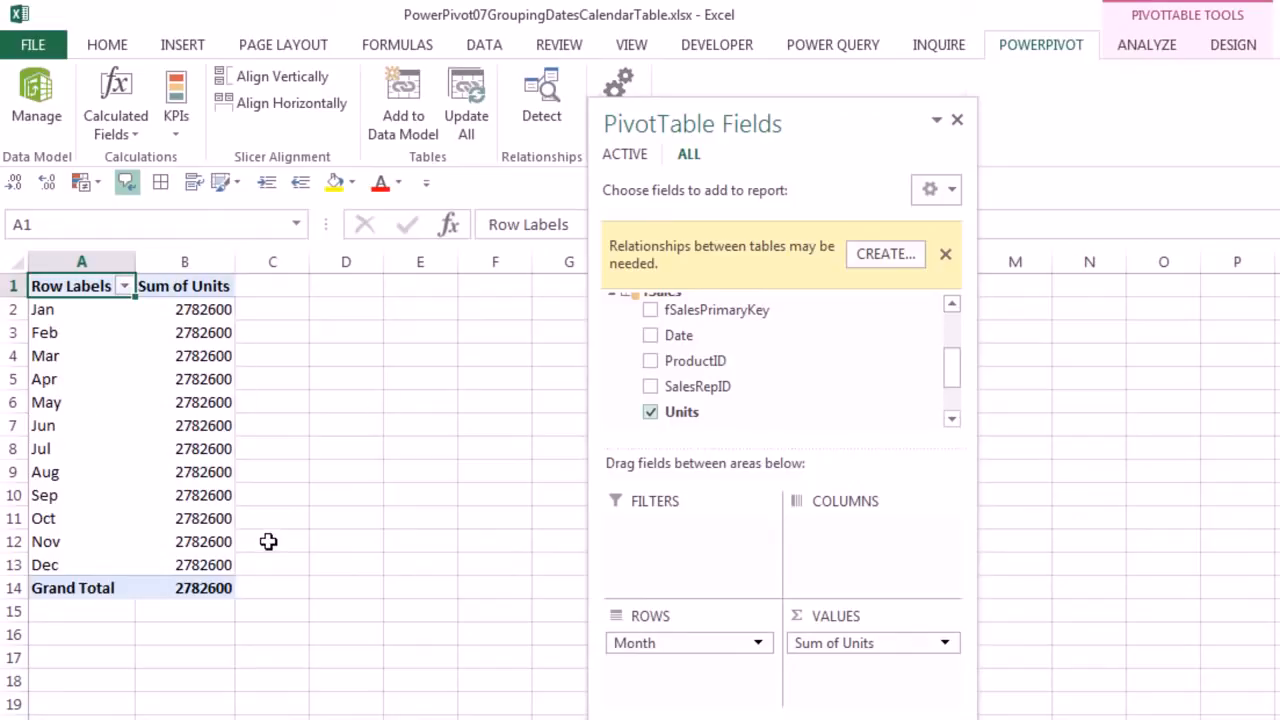
- Switch to PowerPivot's diagram view and create a relationship between dCalendar's Dates field and fSales' Date field
{"action": "key", "text": "alt+Tab"}
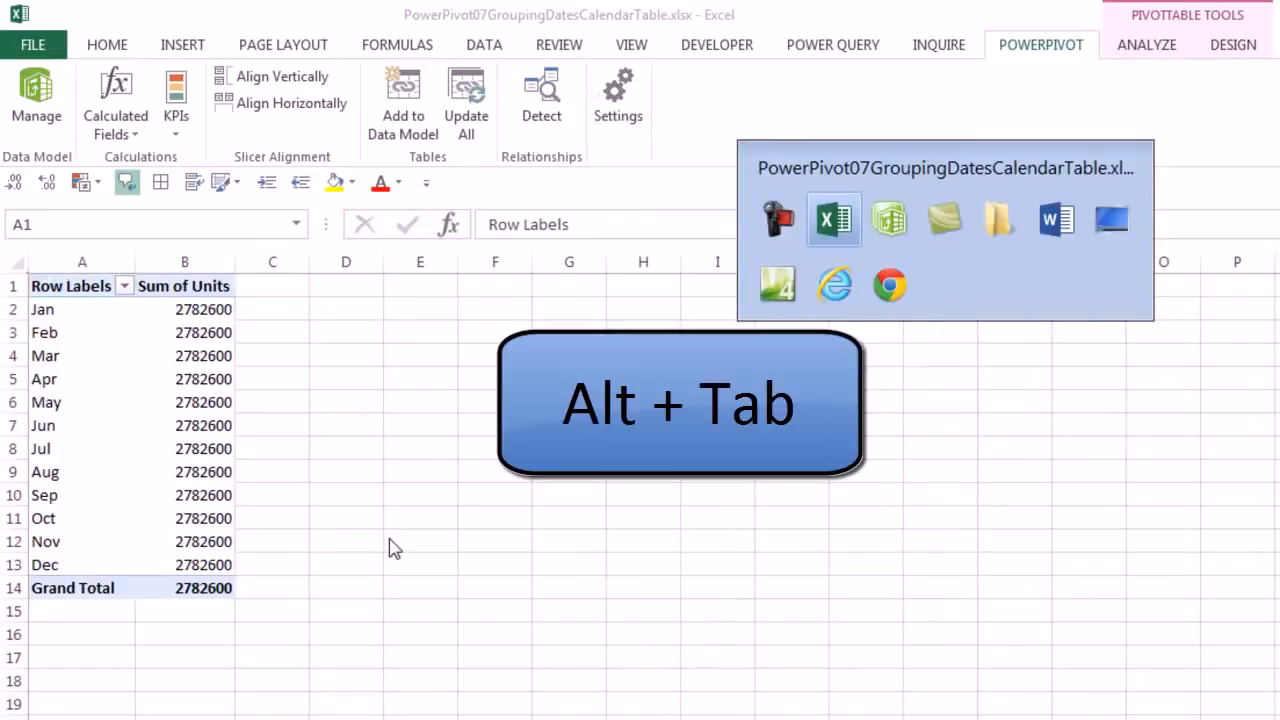
{"action": "key", "text": "alt+Tab"}
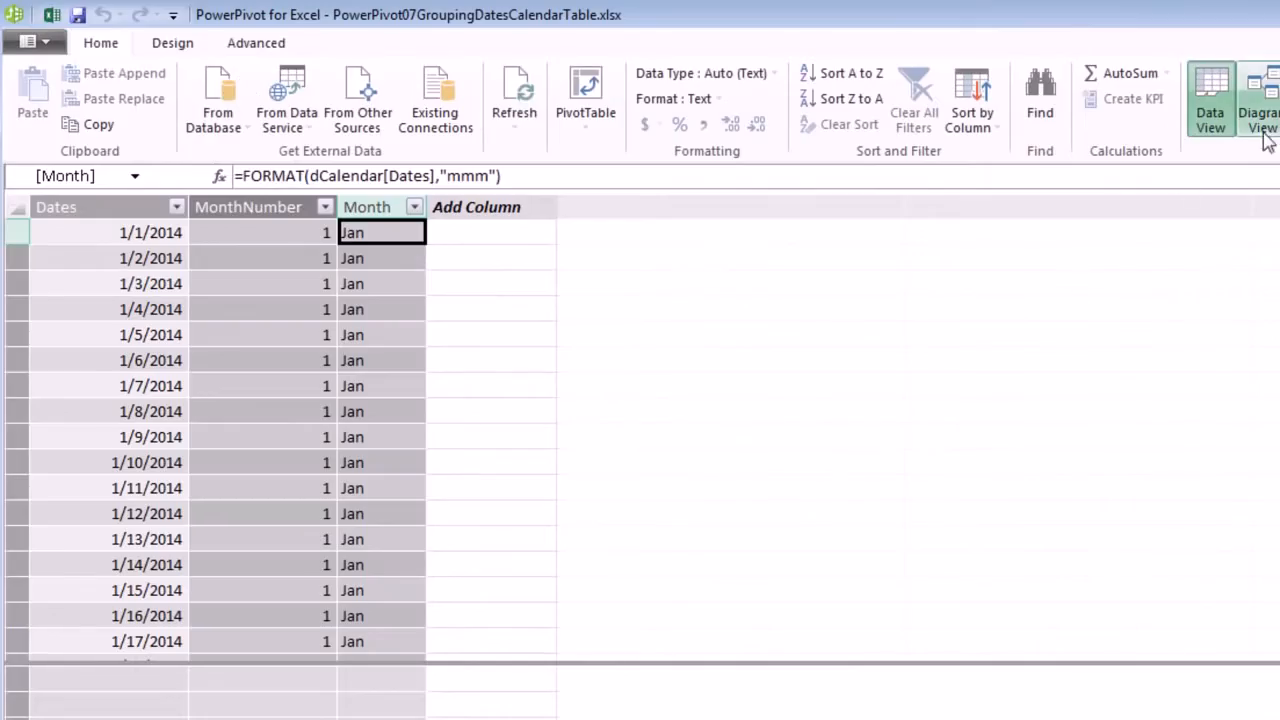
{"action": "left_click", "coordinate": [1272, 112]}
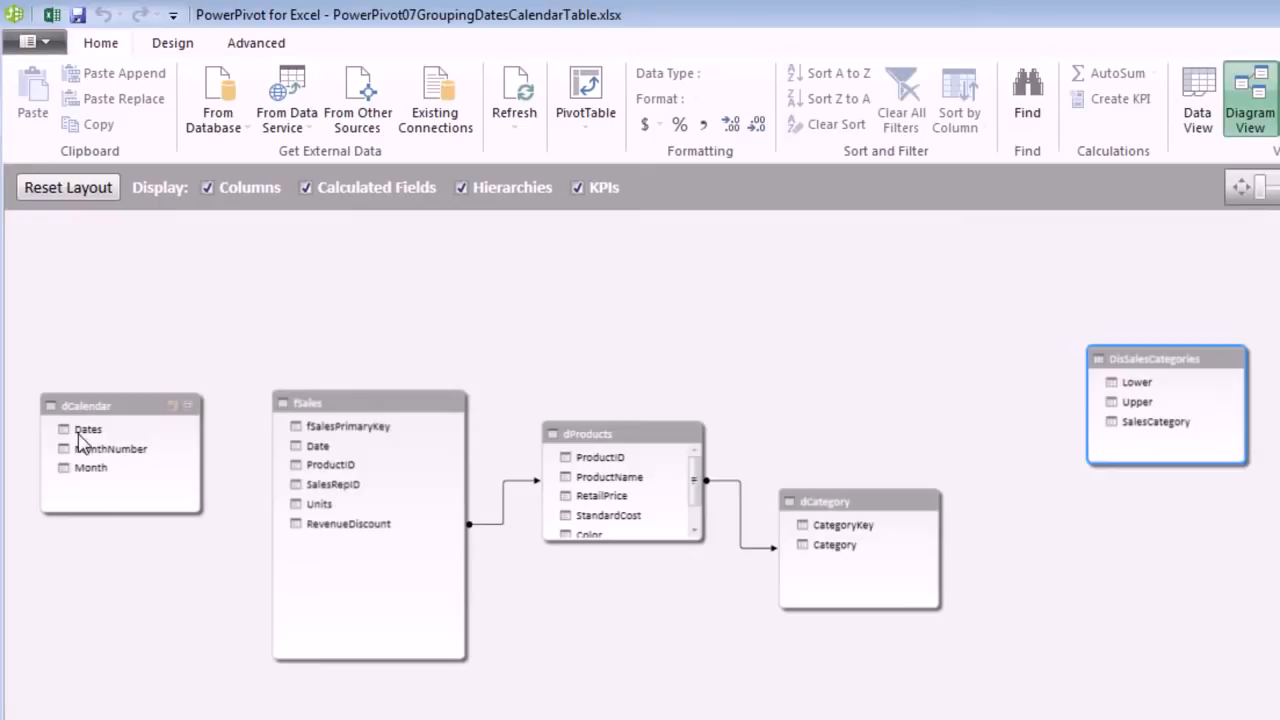
{"action": "left_click_drag", "start_coordinate": [82, 440], "coordinate": [320, 445]}
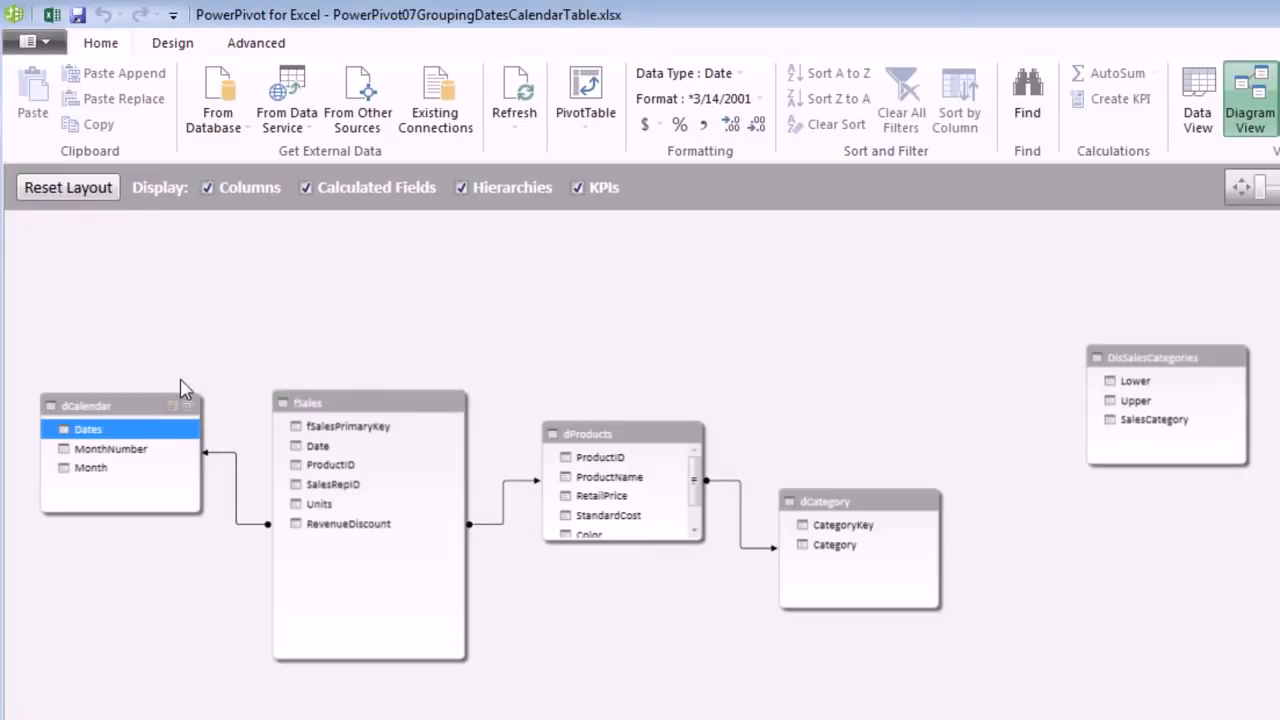
- Examine the Dates column of dCalendar in the data grid, and return to the relationship diagram
{"action": "left_click", "coordinate": [1198, 105]}
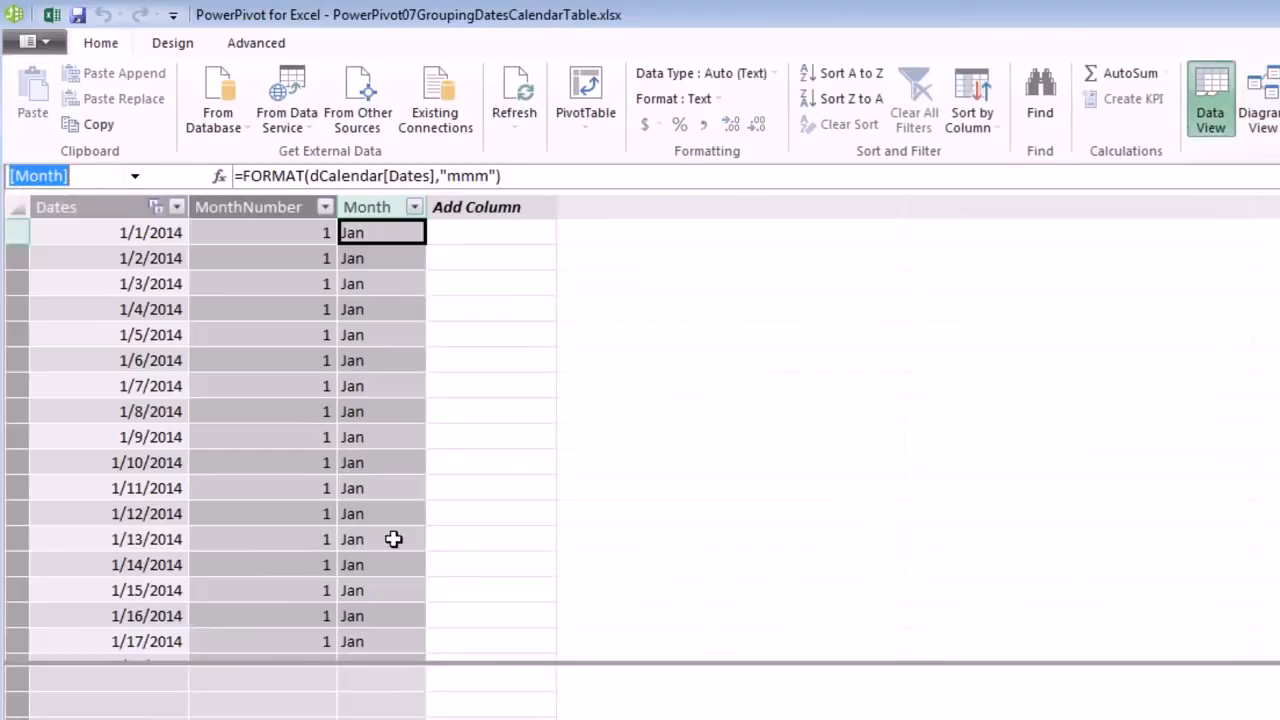
{"action": "left_click", "coordinate": [152, 232]}
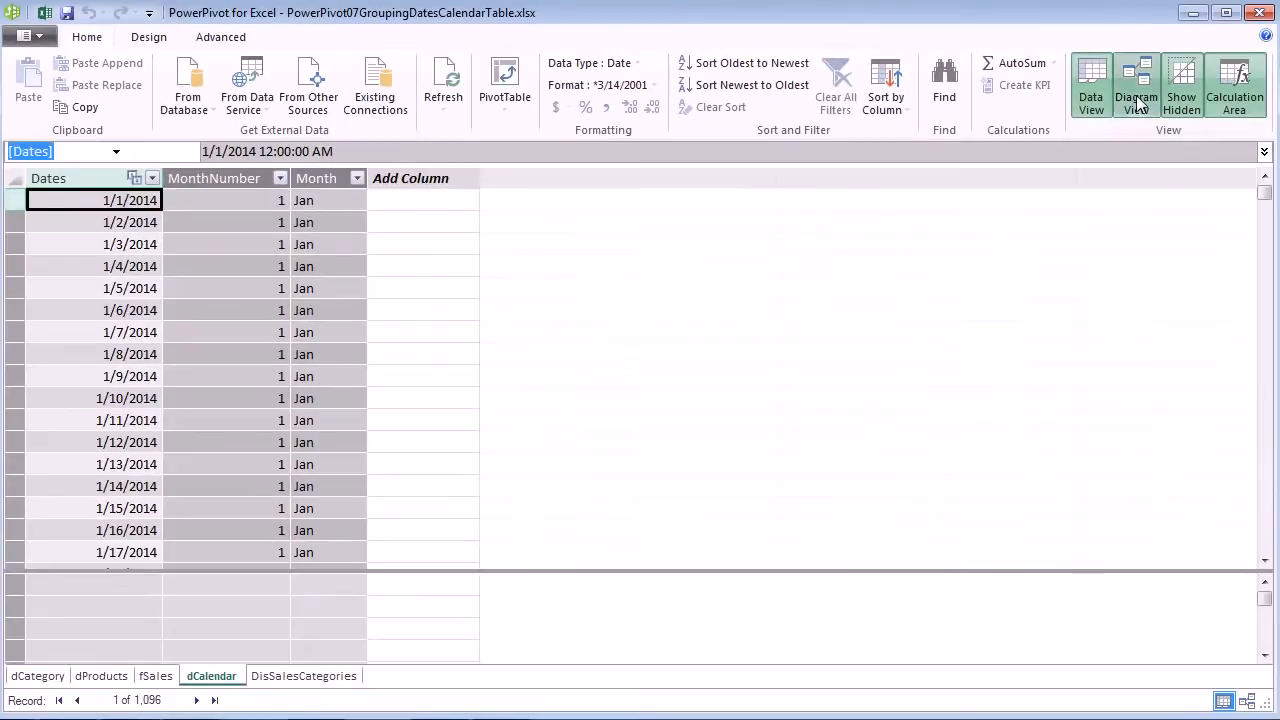
{"action": "left_click", "coordinate": [1136, 90]}
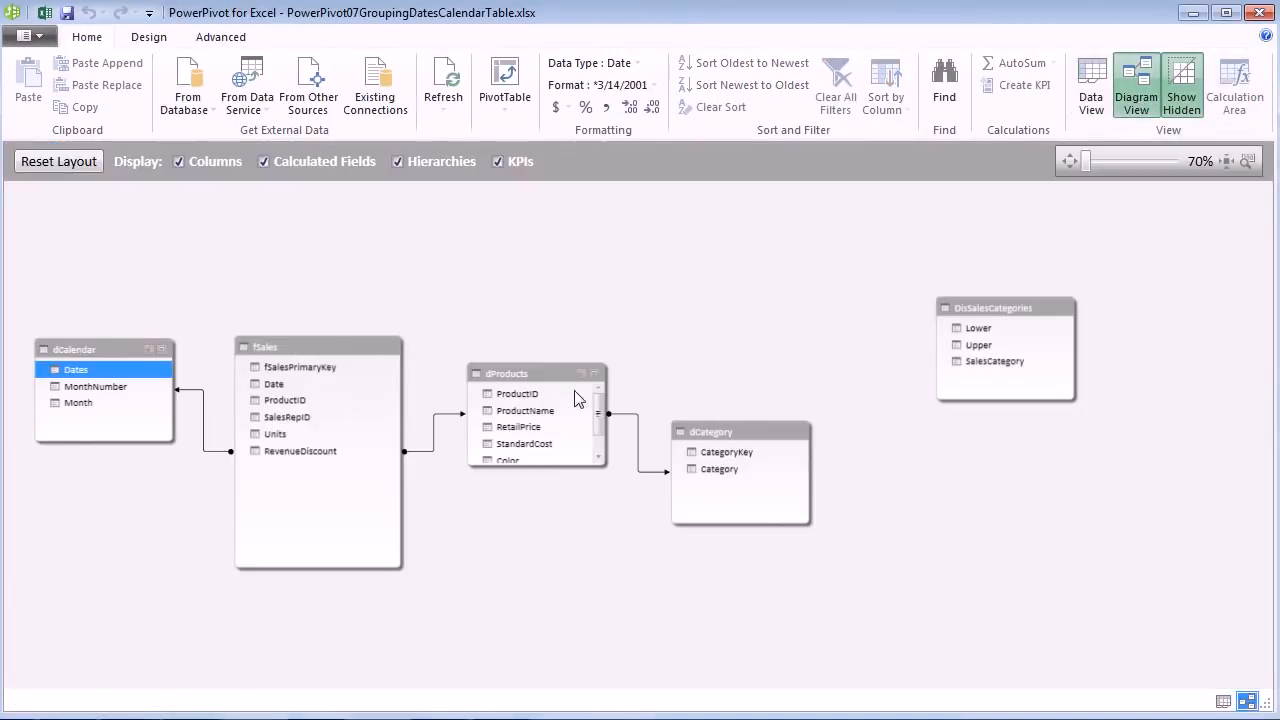
- Switch to Excel to check the PivotTable's Sum of Units for each month, and return to the PowerPivot window
{"action": "key", "text": "alt+Tab"}
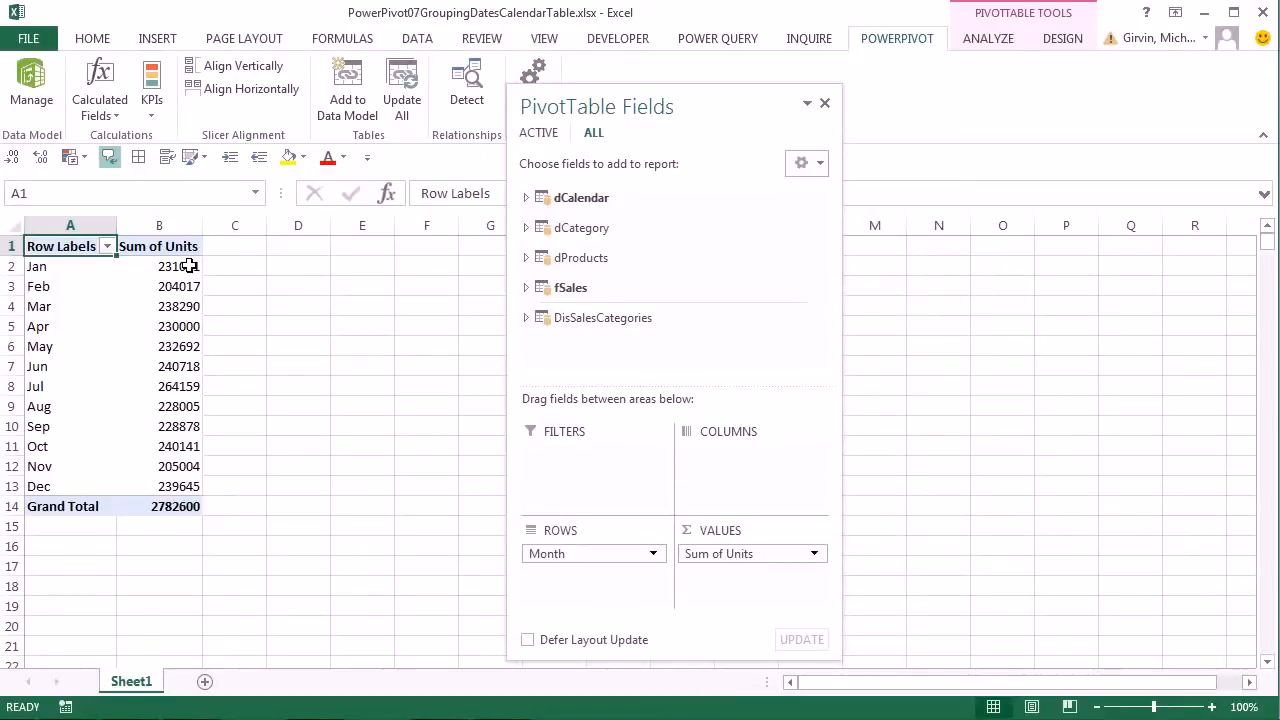
{"action": "mouse_move", "coordinate": [198, 443]}
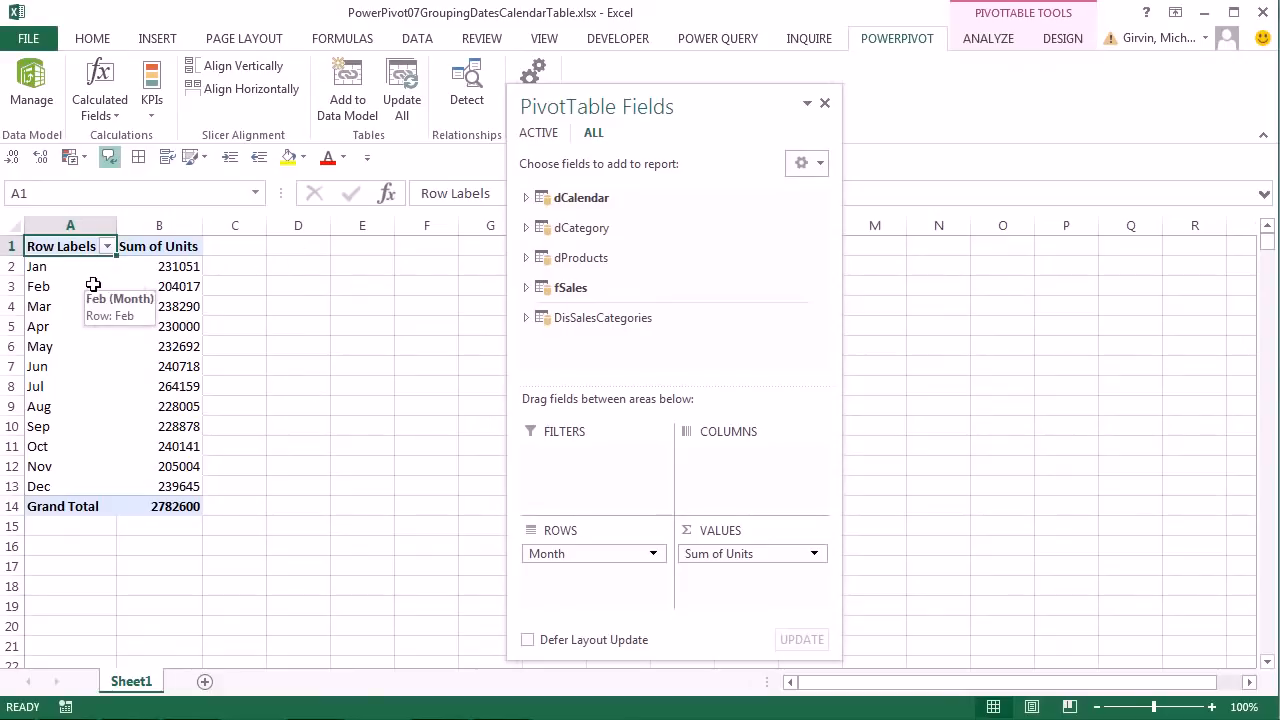
{"action": "key", "text": "alt+Tab"}
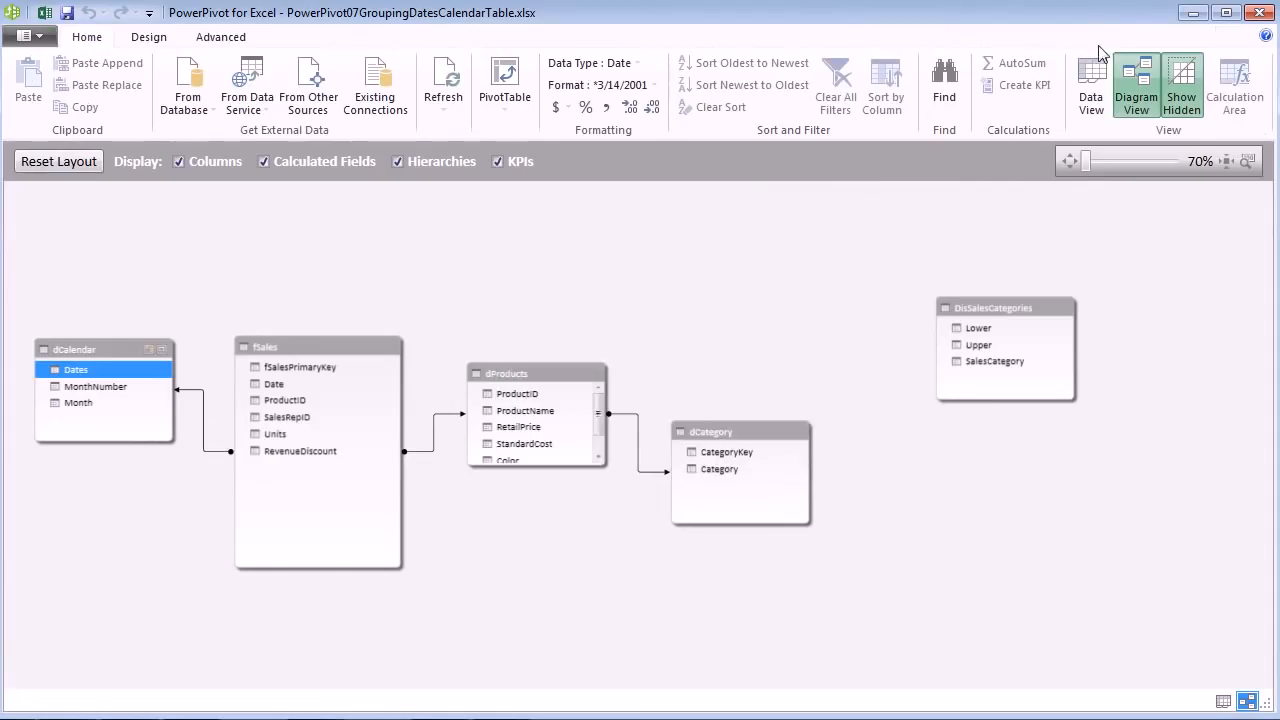
- Switch the data model to Data View and add a new column named Year to the dCalendar table
{"action": "left_click", "coordinate": [1096, 102]}
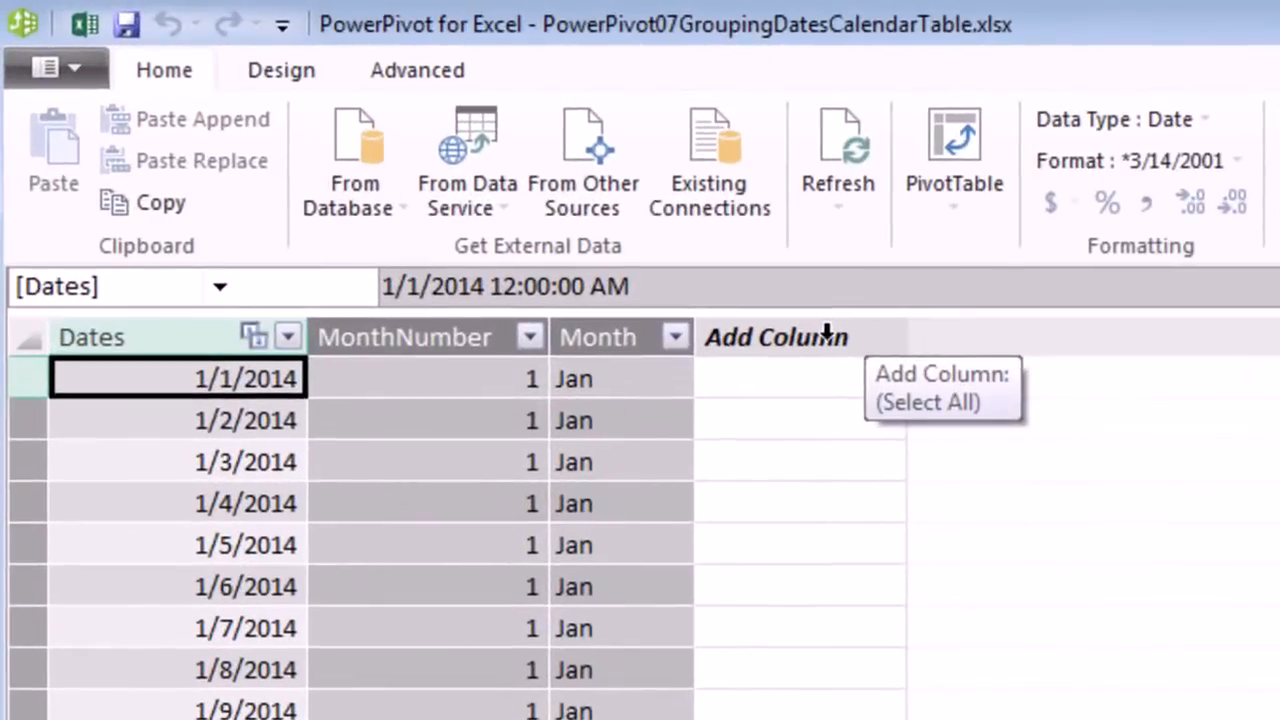
{"action": "double_click", "coordinate": [827, 334]}
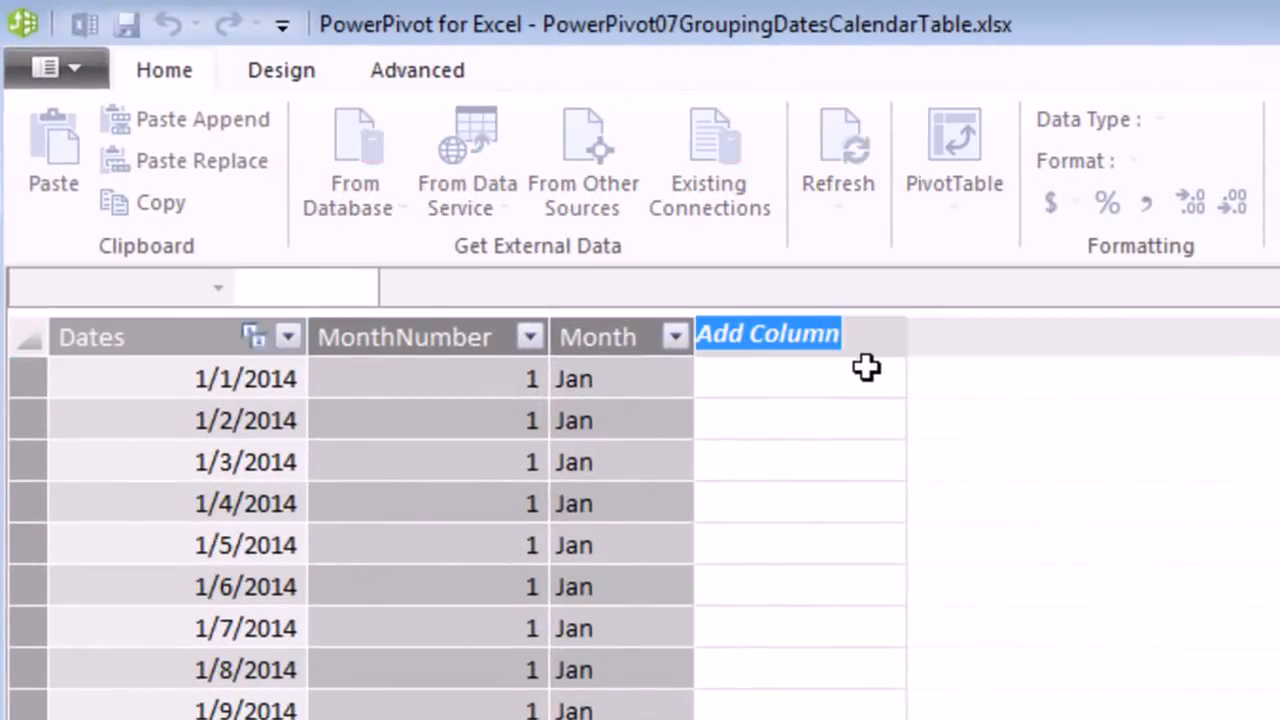
{"action": "type", "text": "Year"}
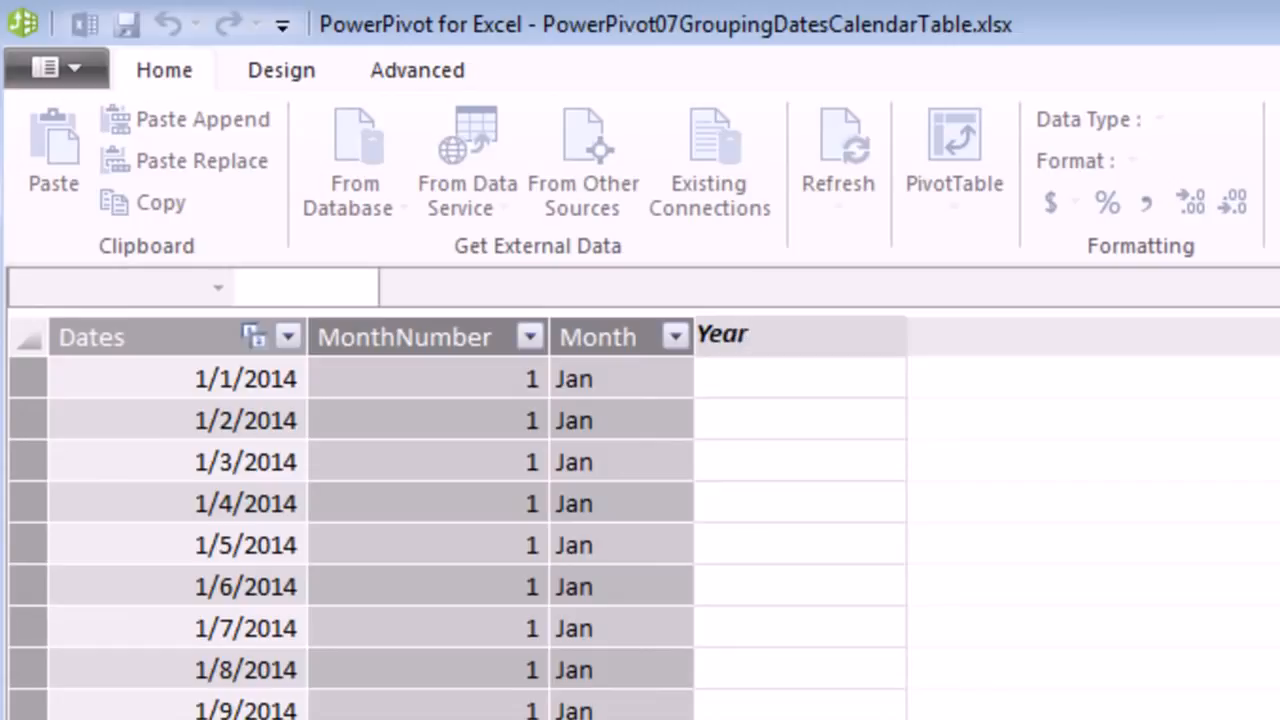
{"action": "key", "text": "Return"}
- Enter the formula =YEAR(dCalendar[Dates]) for the Year column and widen the column slightly
{"action": "type", "text": "="}
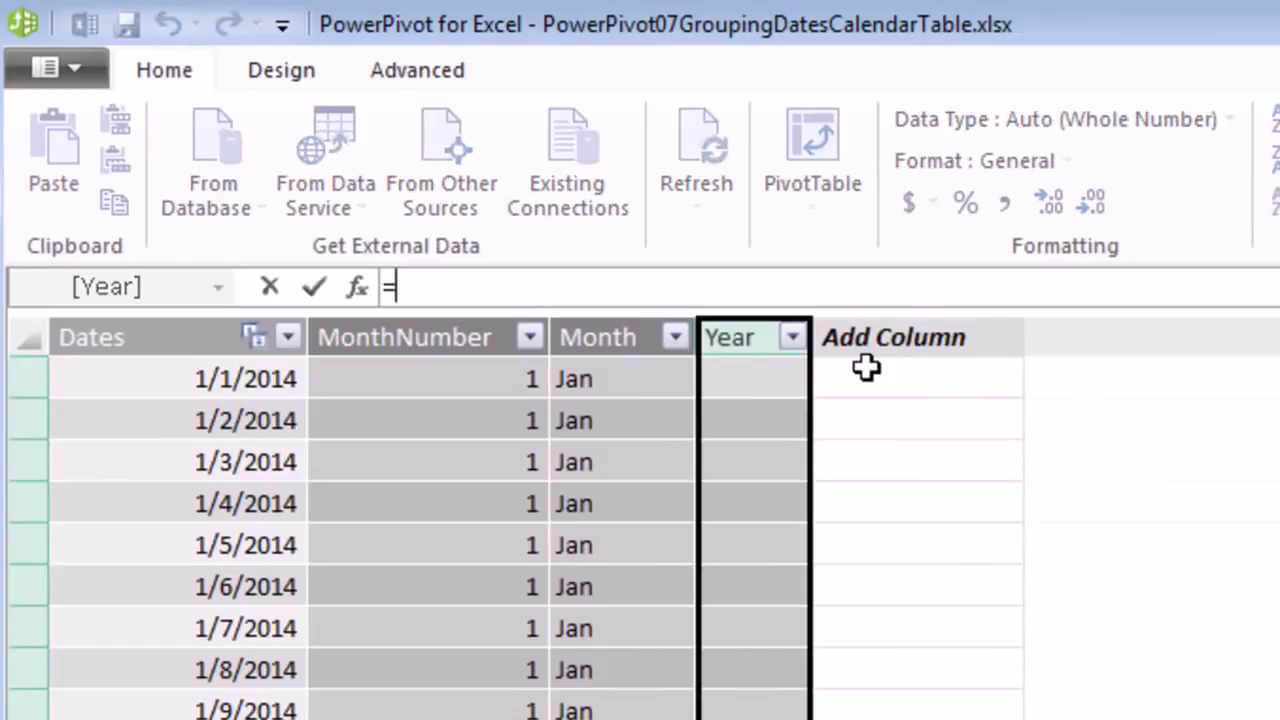
{"action": "type", "text": "year"}
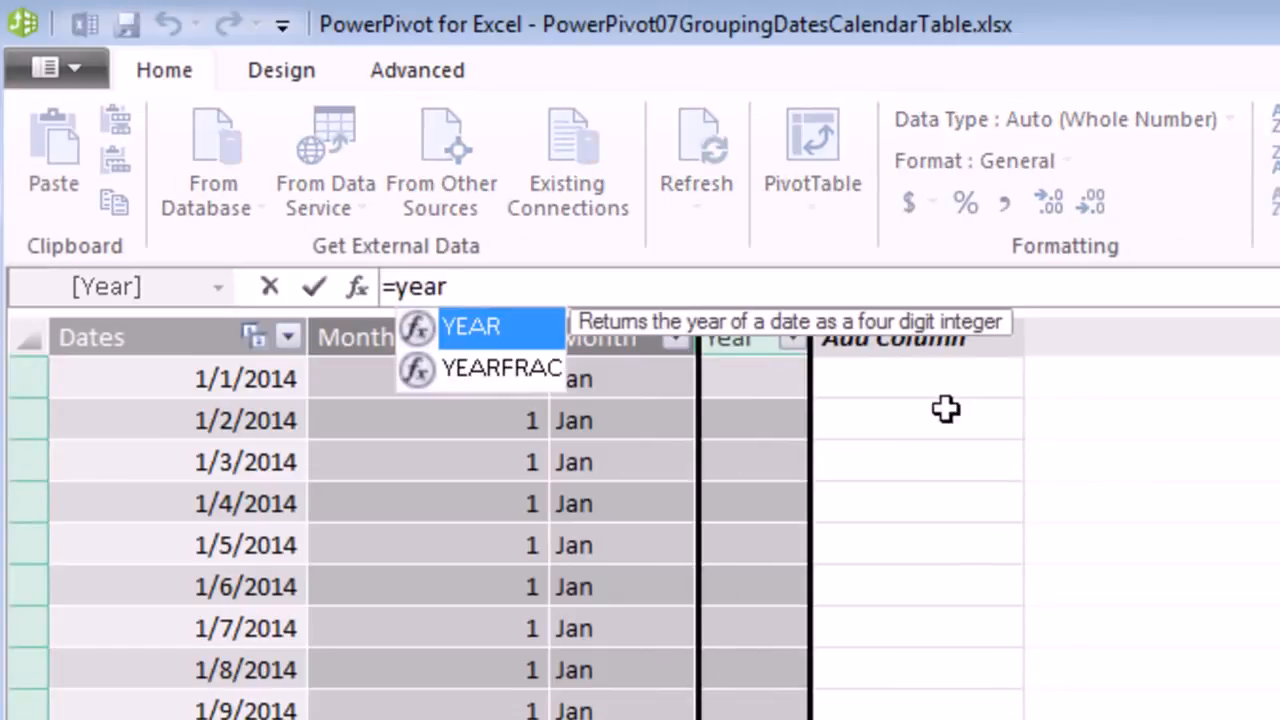
{"action": "key", "text": "Tab"}
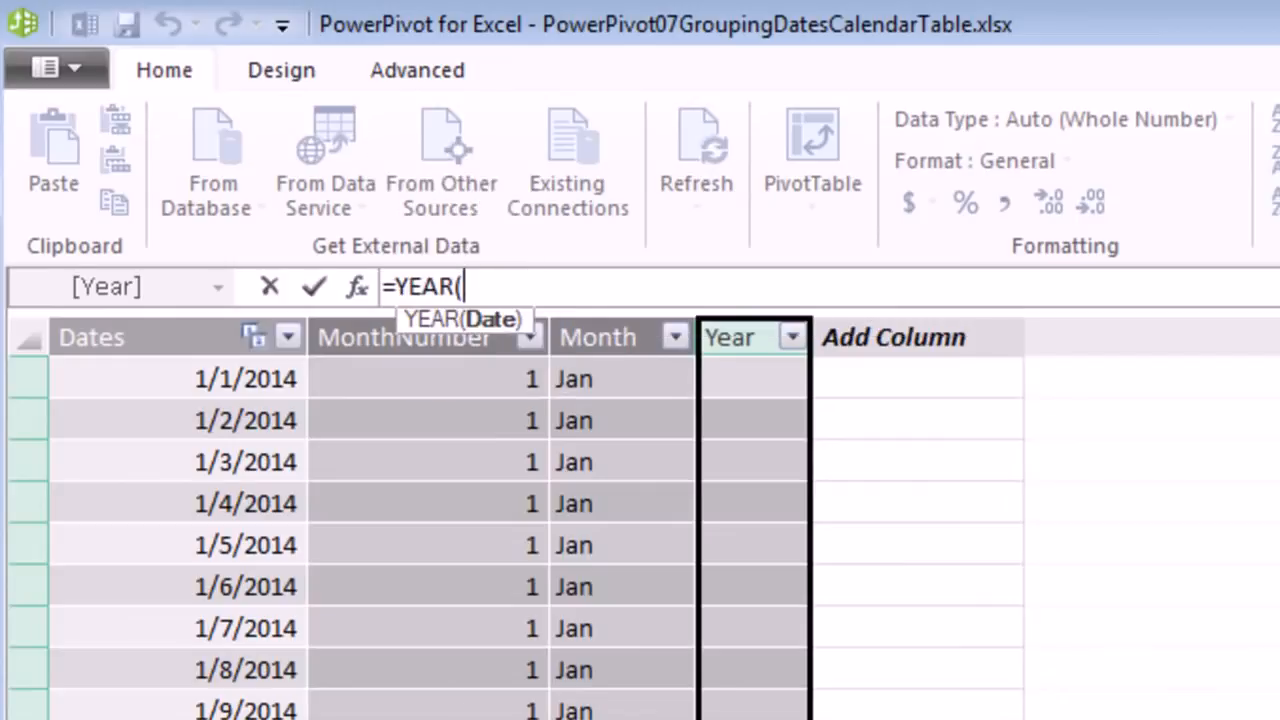
{"action": "type", "text": "dc"}
{"action": "key", "text": "Down"}
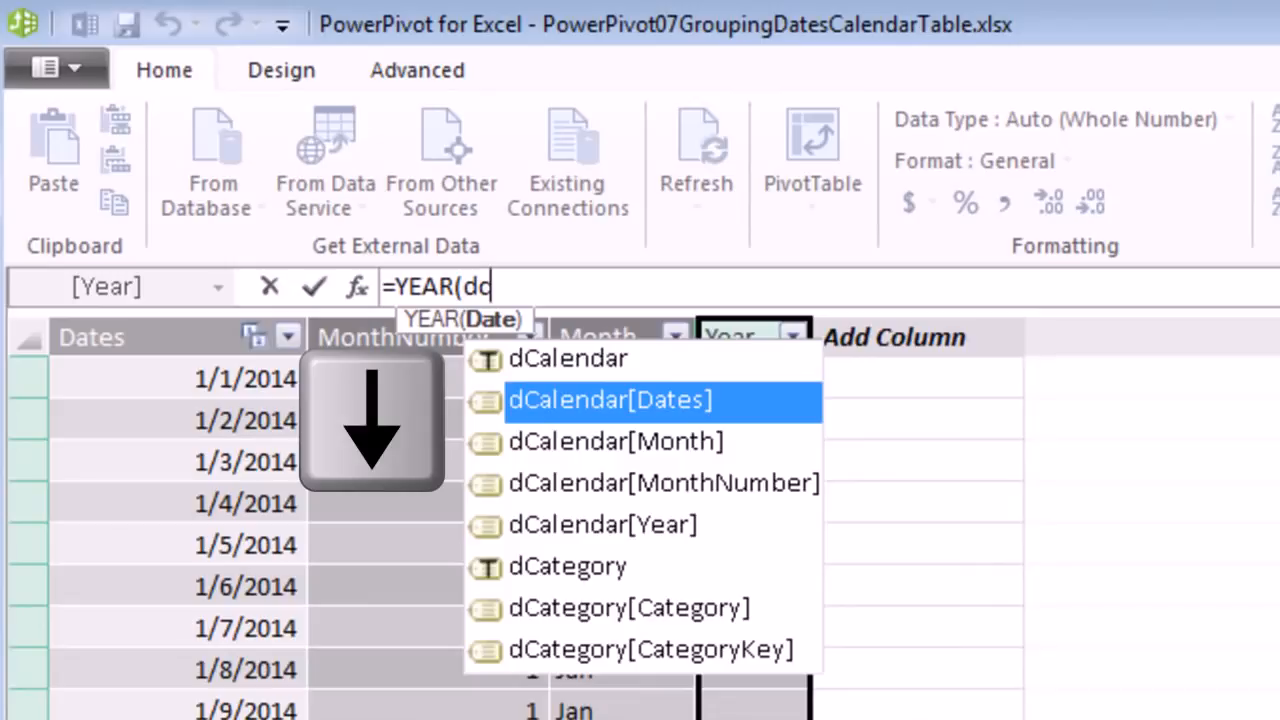
{"action": "key", "text": "Tab"}
{"action": "type", "text": ")"}
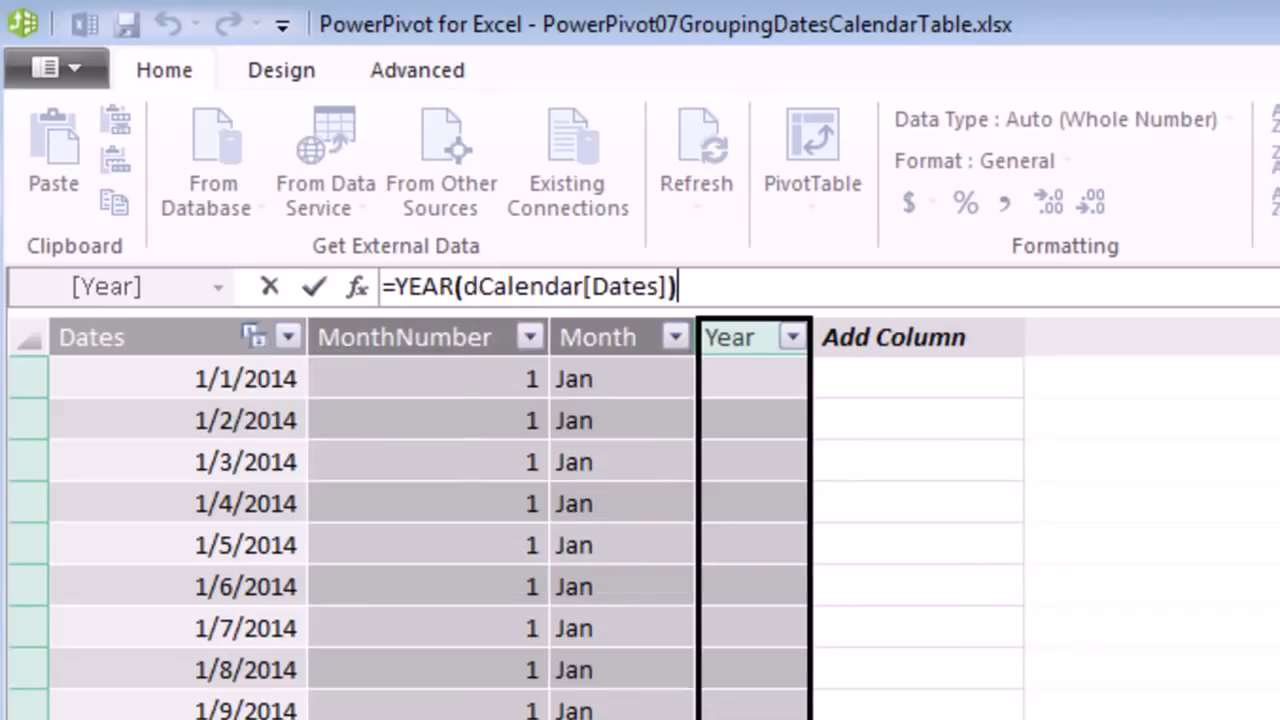
{"action": "key", "text": "Return"}
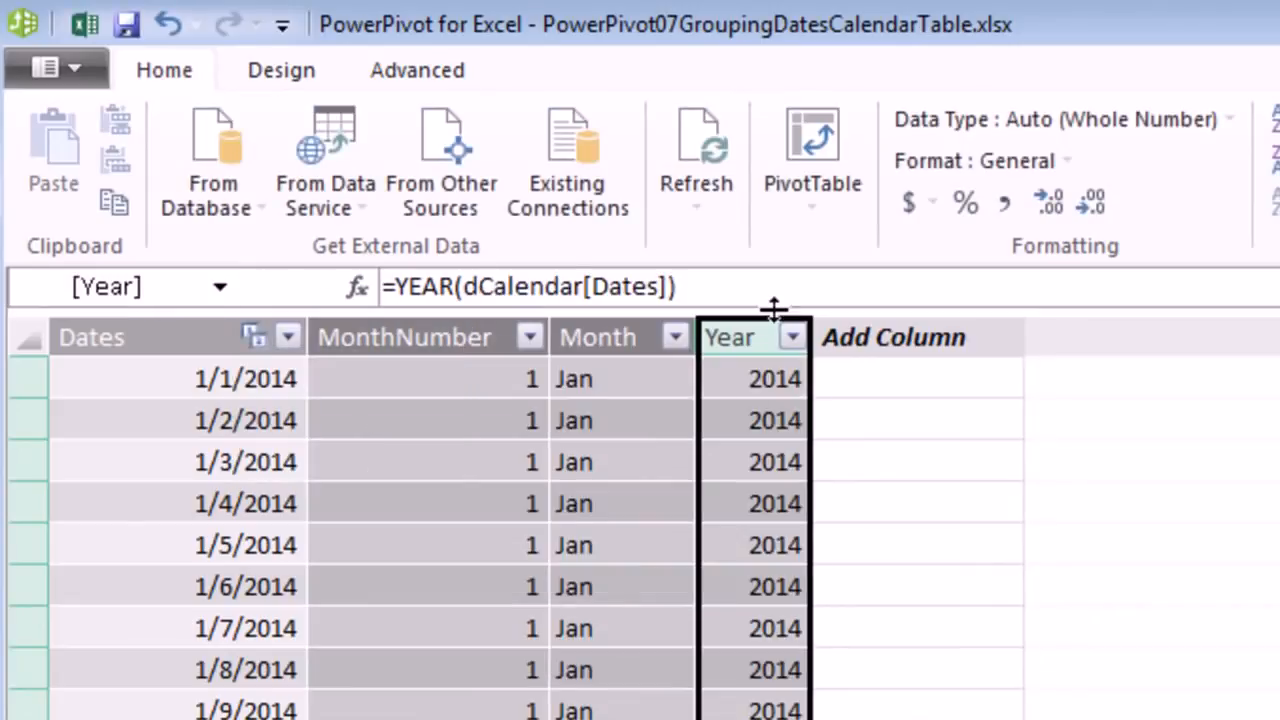
{"action": "left_click_drag", "start_coordinate": [810, 337], "coordinate": [838, 337]}
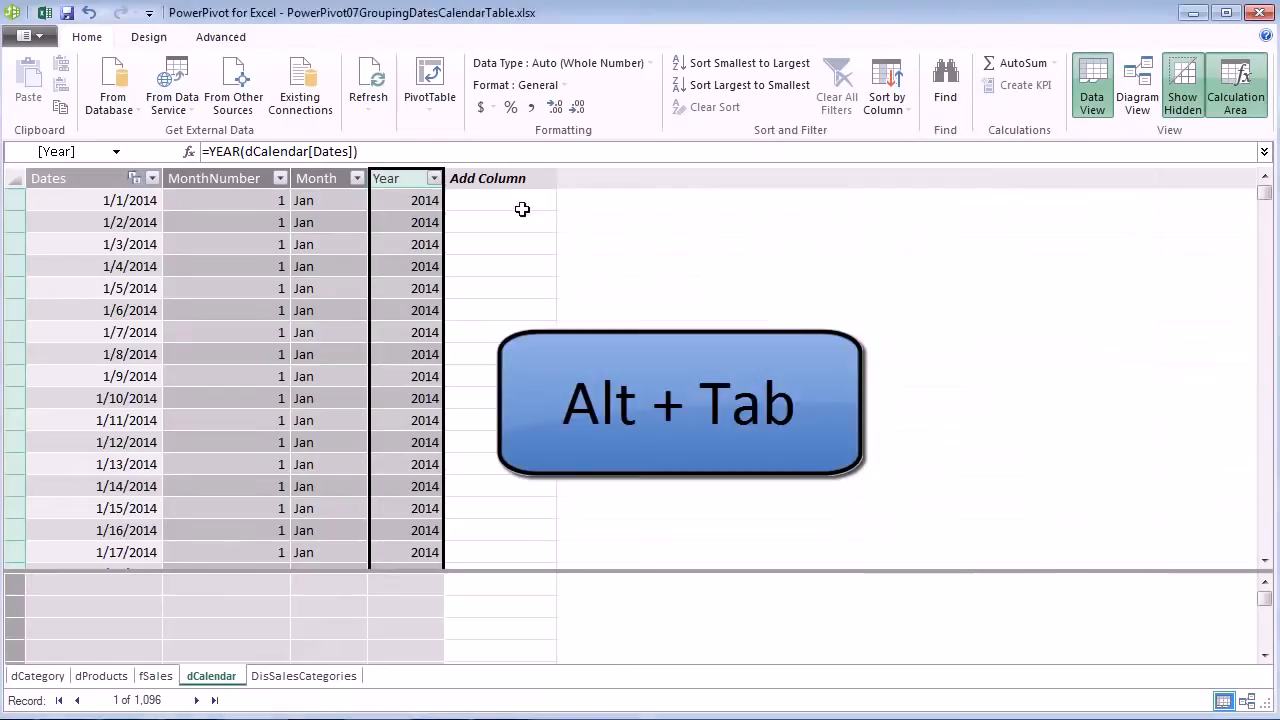
- Switch to Excel, add dCalendar's Year field to the PivotTable's columns, and move the field list clear of the report
{"action": "key", "text": "alt+Tab"}
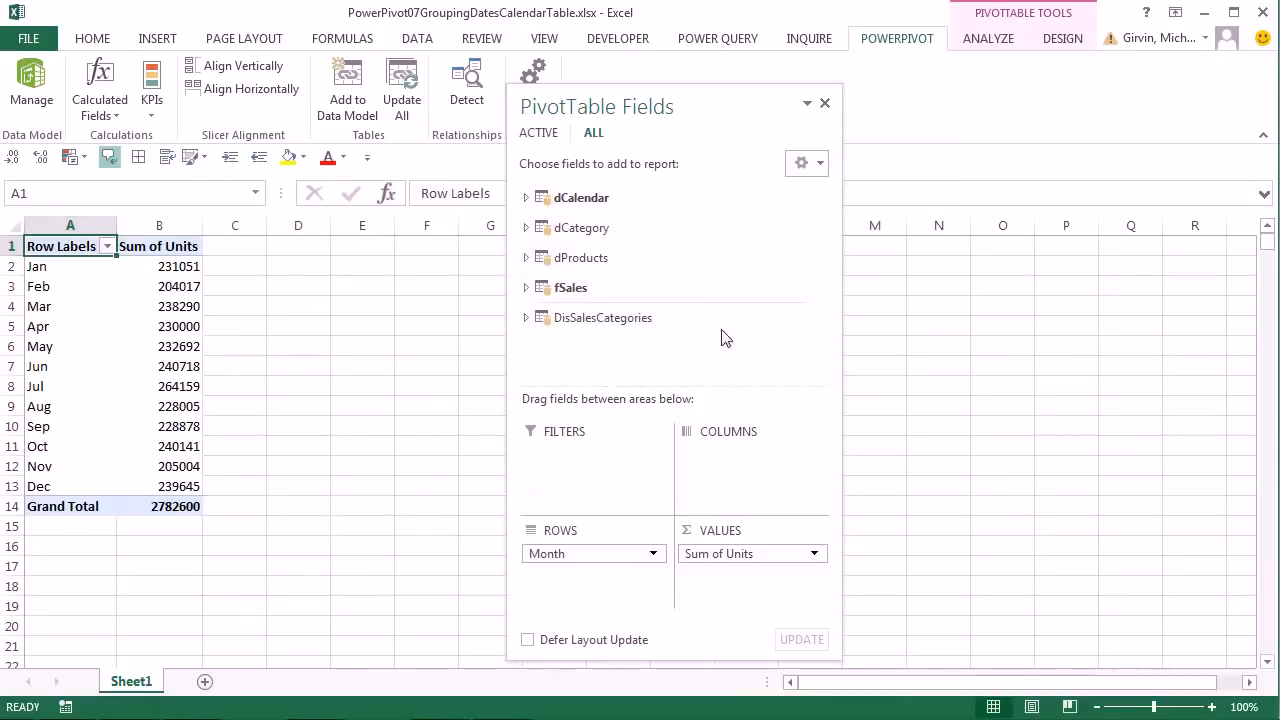
{"action": "left_click", "coordinate": [527, 199]}
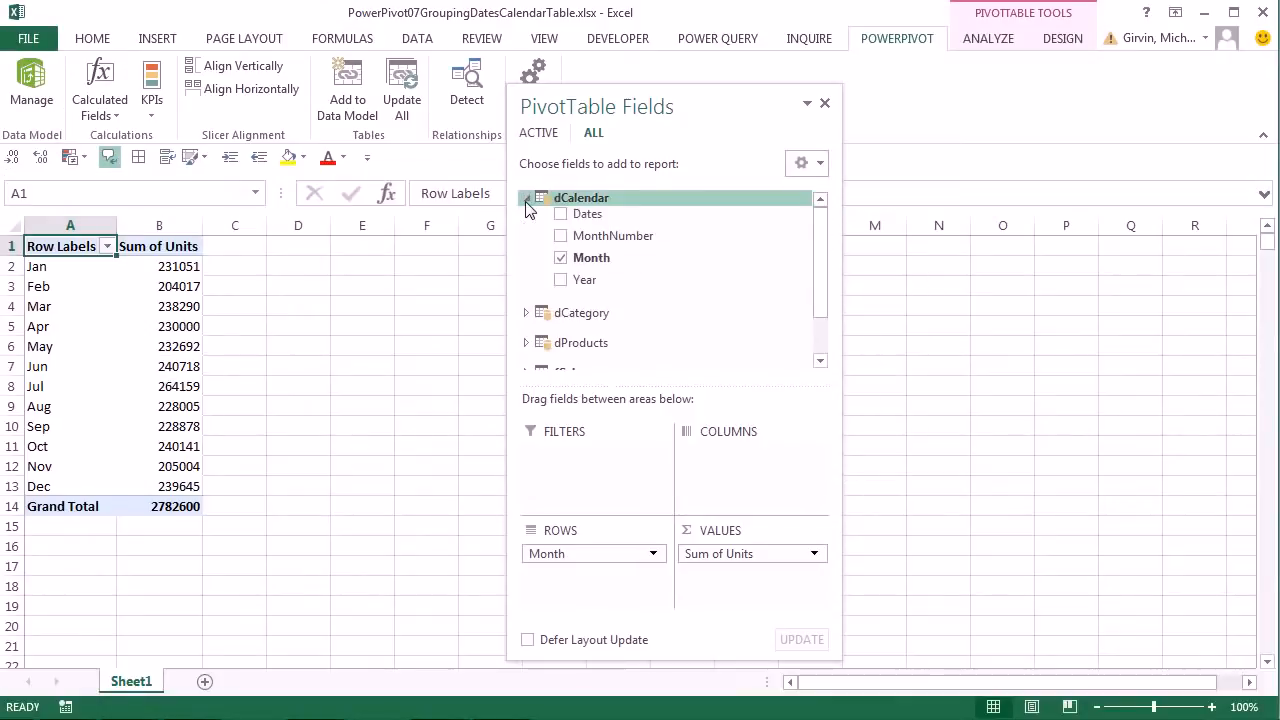
{"action": "left_click_drag", "start_coordinate": [582, 281], "coordinate": [723, 482]}
{"action": "left_click_drag", "start_coordinate": [709, 101], "coordinate": [767, 94]}
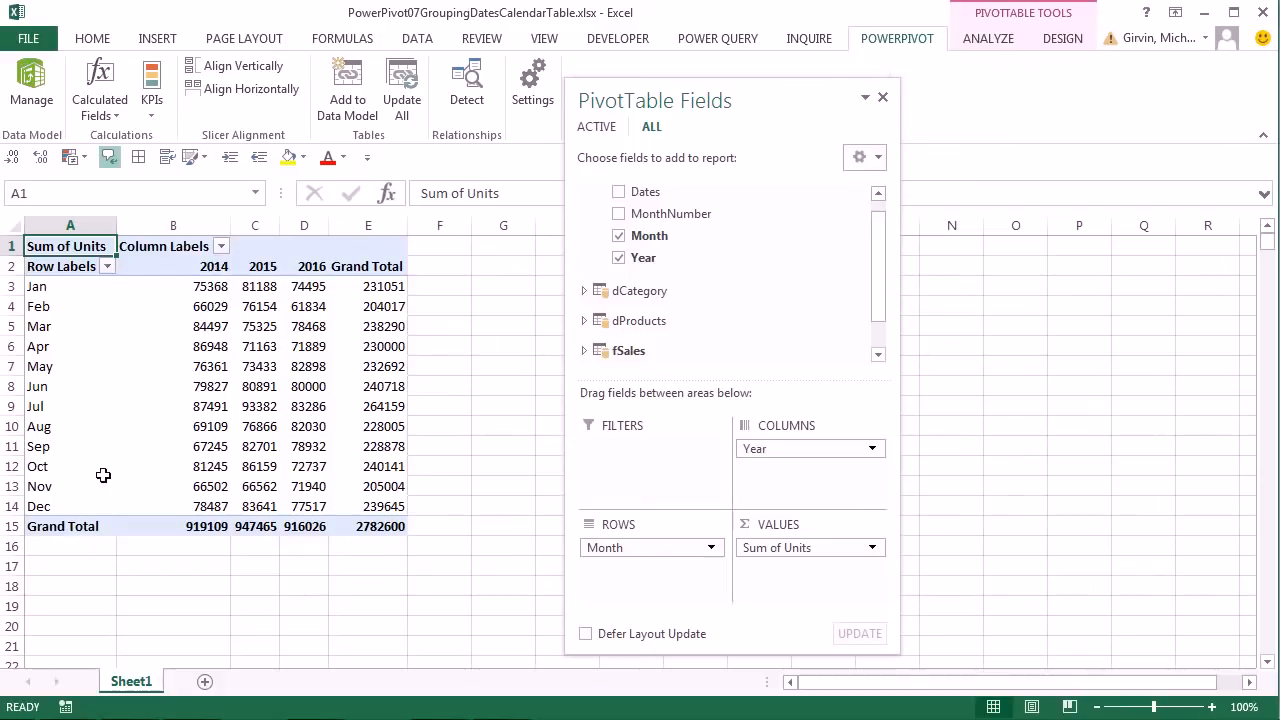
{"action": "mouse_move", "coordinate": [284, 430]}
{"action": "mouse_move", "coordinate": [332, 397]}
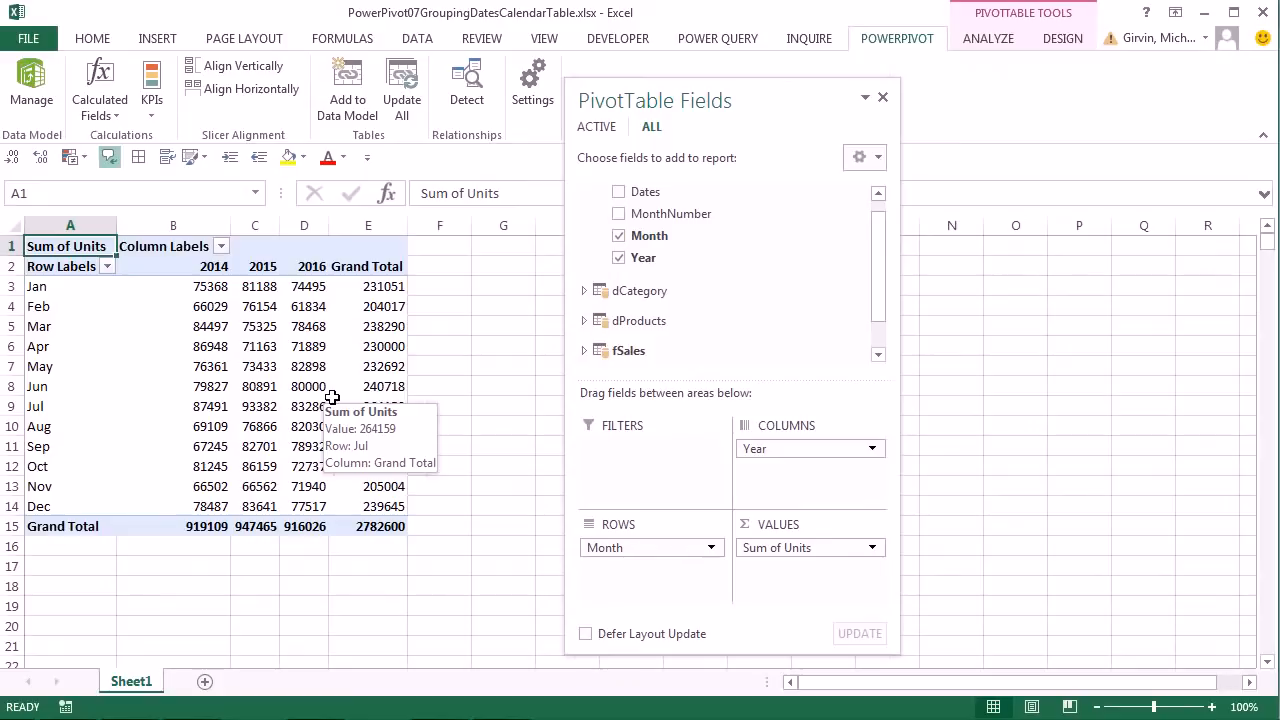
- Switch back to the PowerPivot window and add a new column named Quarter to the dCalendar table
{"action": "key", "text": "alt+Tab"}
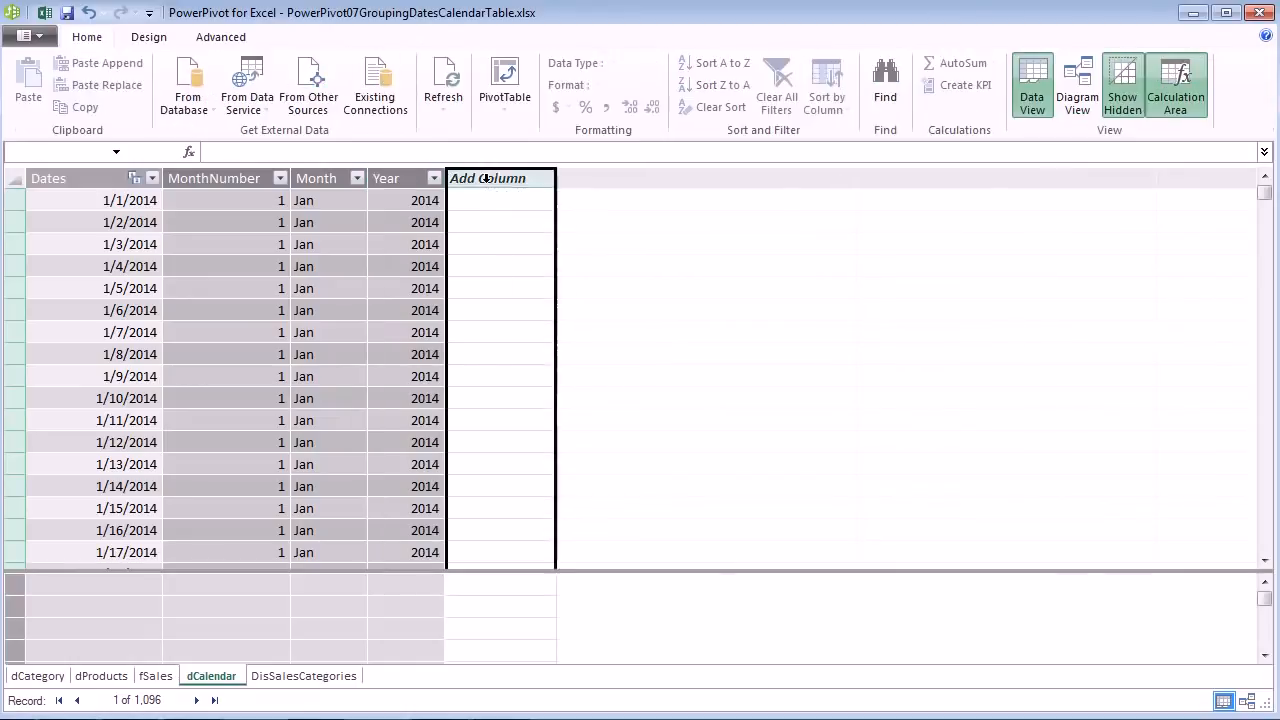
{"action": "double_click", "coordinate": [486, 178]}
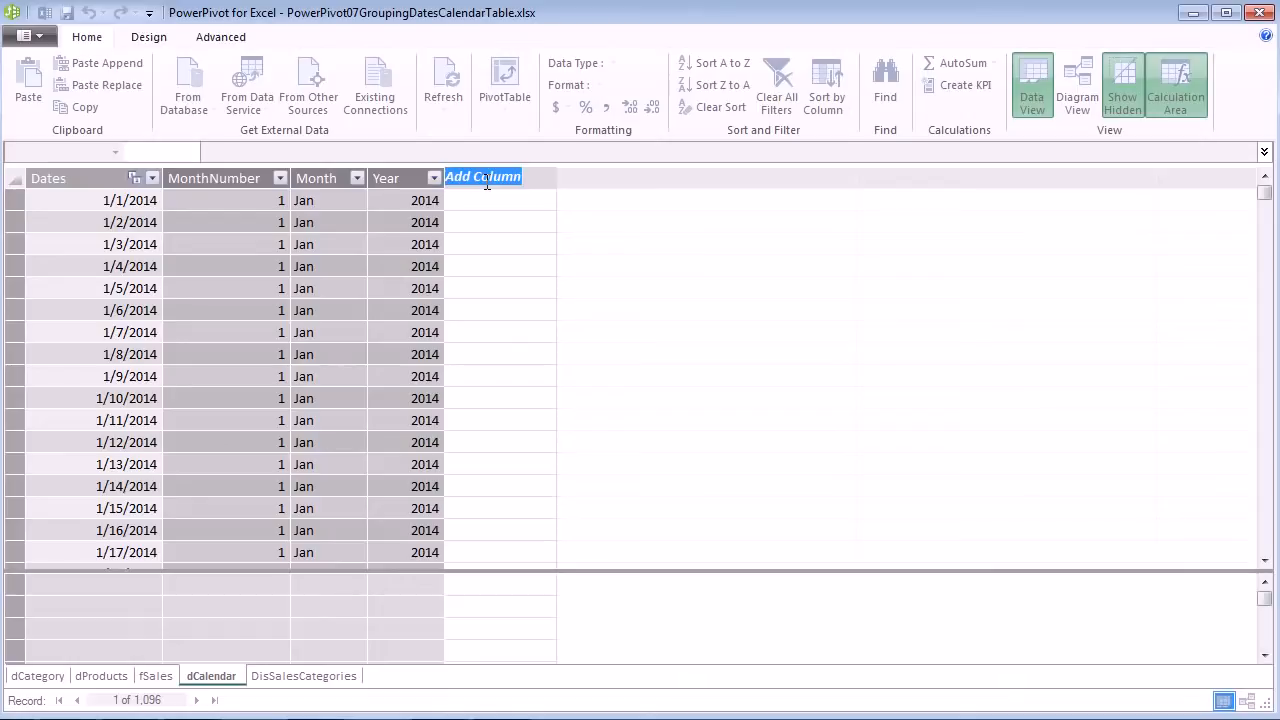
{"action": "type", "text": "Quarter"}
{"action": "key", "text": "Return"}
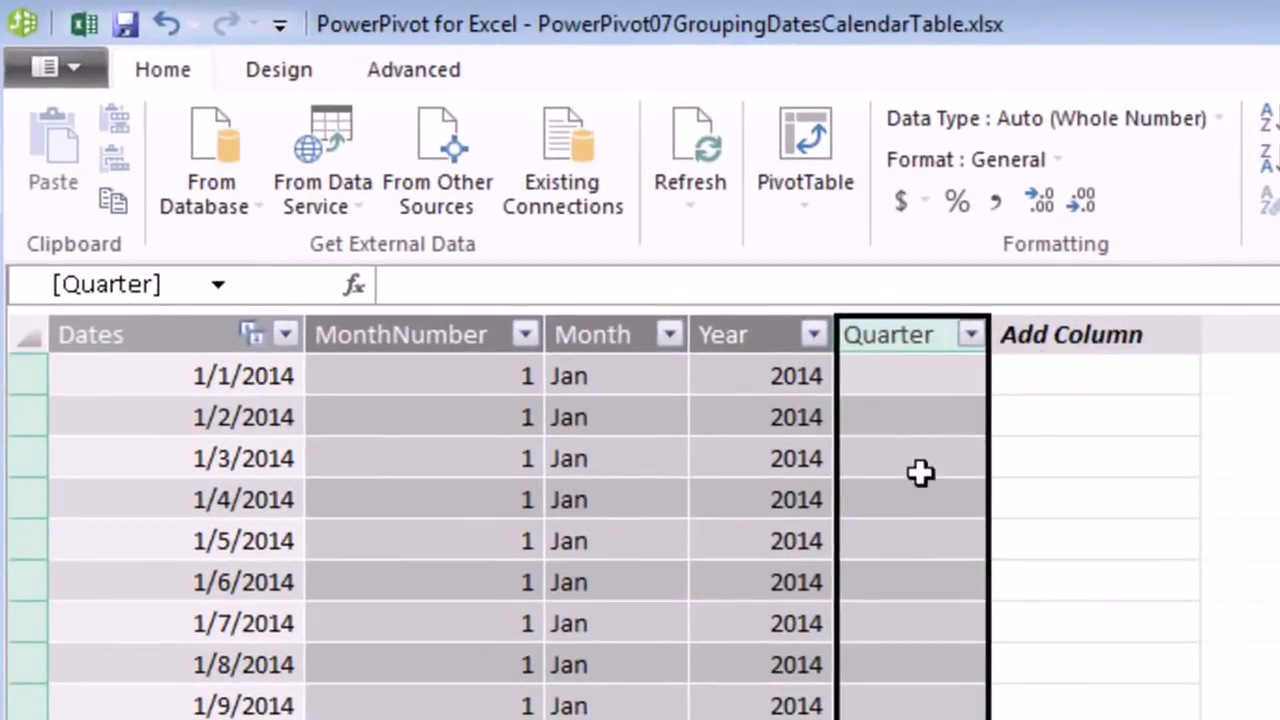
- Enter the formula =CEILING(dCalendar[MonthNumber],3) for the Quarter column
{"action": "type", "text": "=ce"}
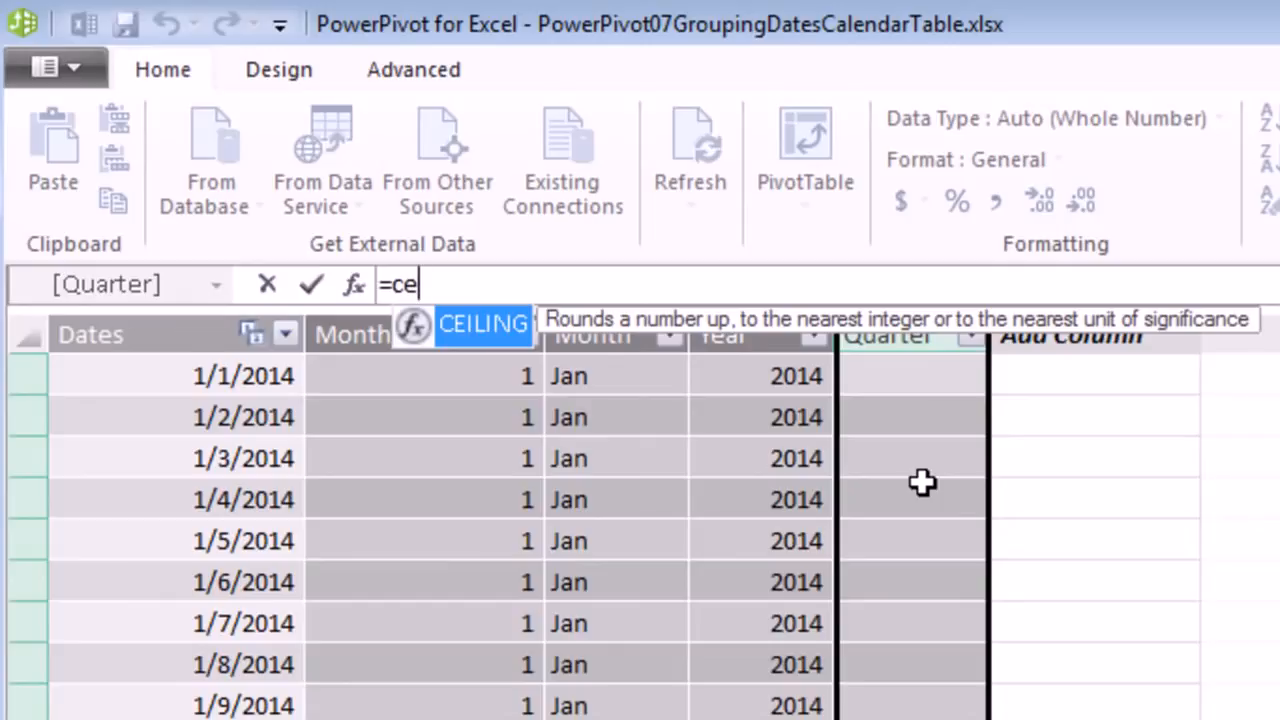
{"action": "key", "text": "Tab"}
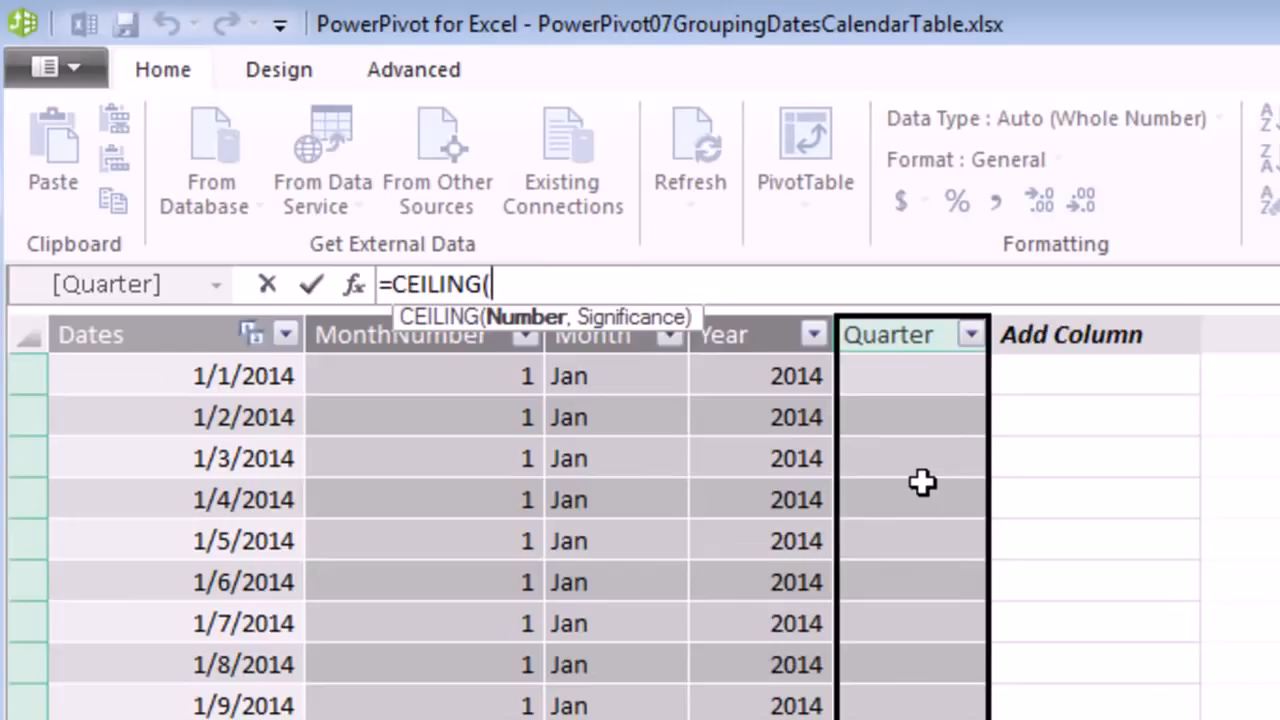
{"action": "type", "text": "dc"}
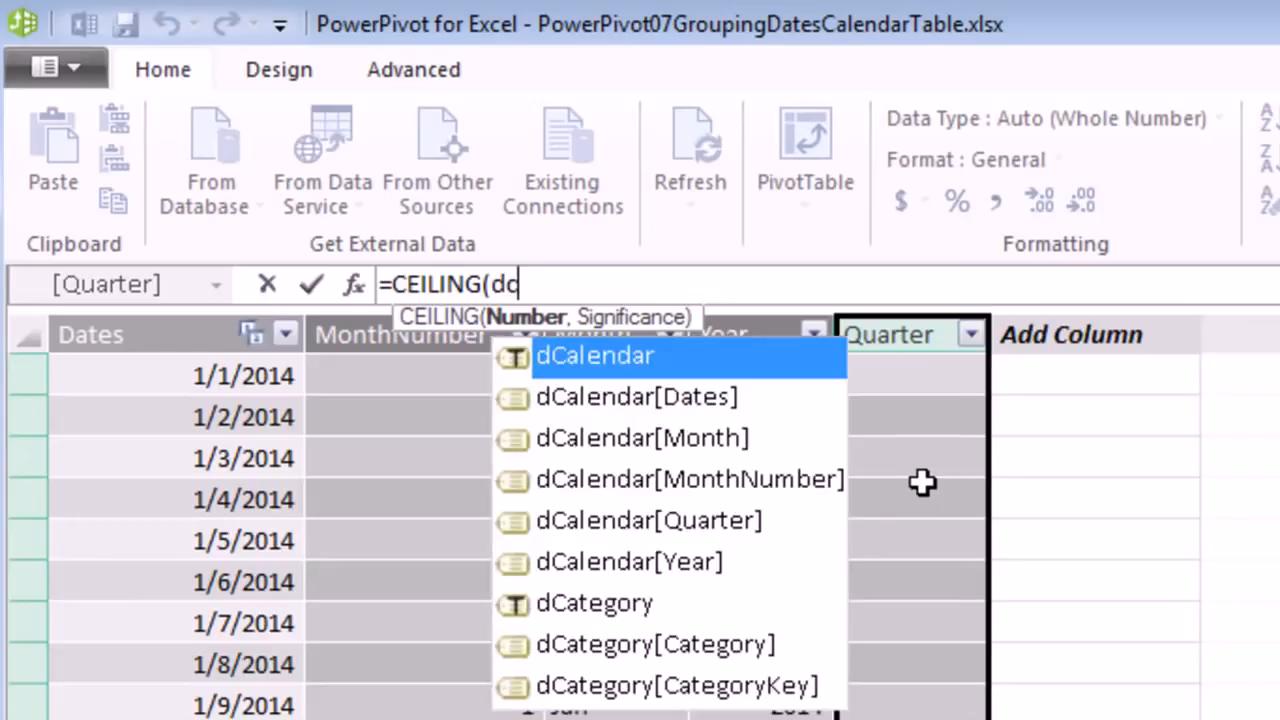
{"action": "key", "text": "Down"}
{"action": "key", "text": "Down"}
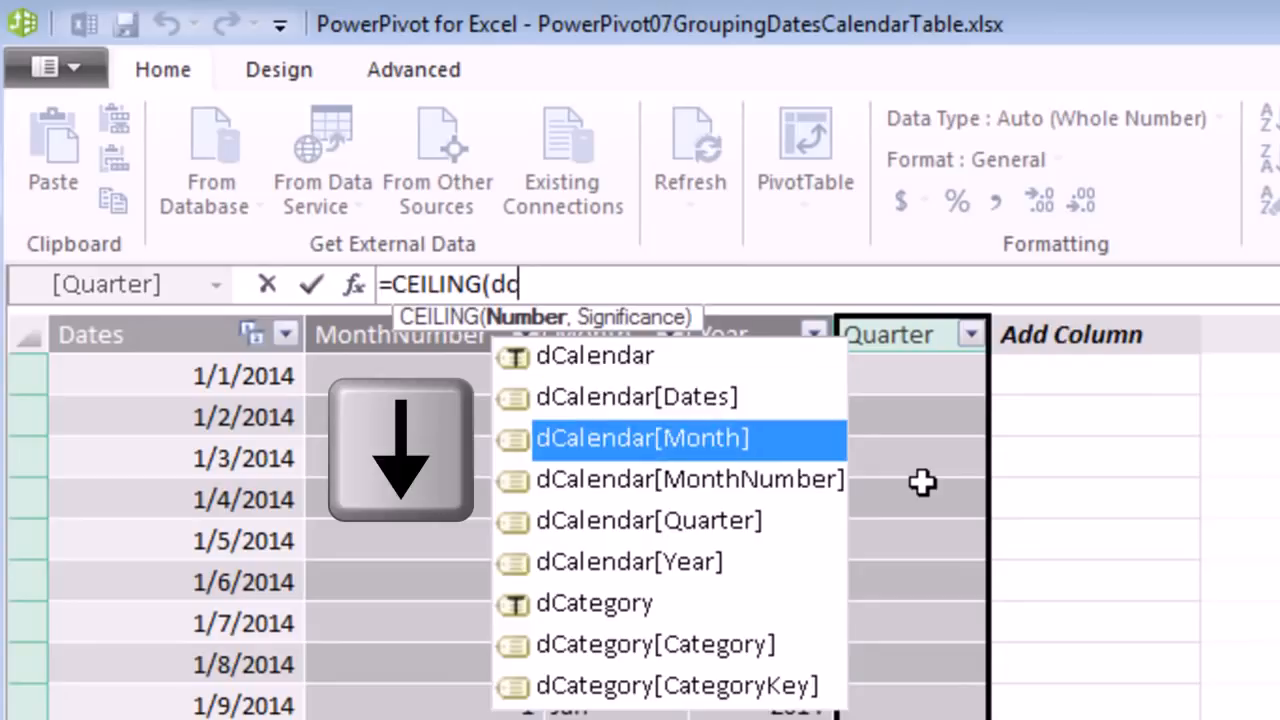
{"action": "key", "text": "Down"}
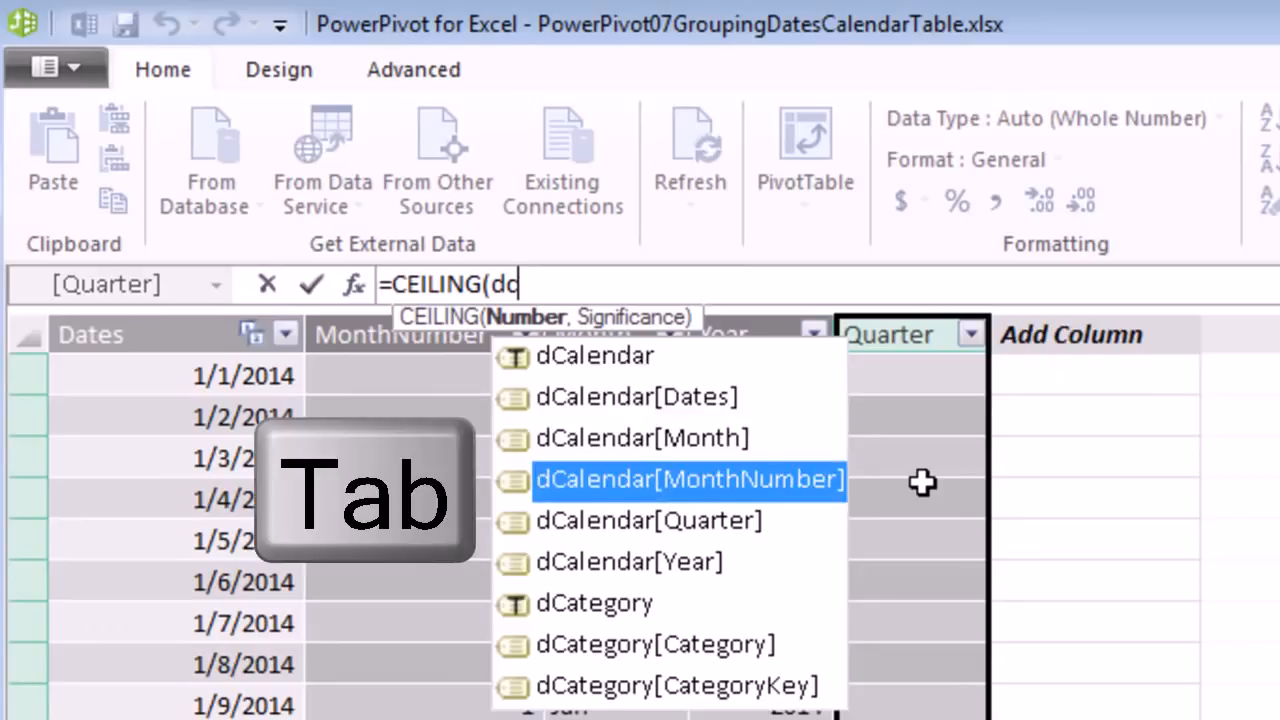
{"action": "key", "text": "Tab"}
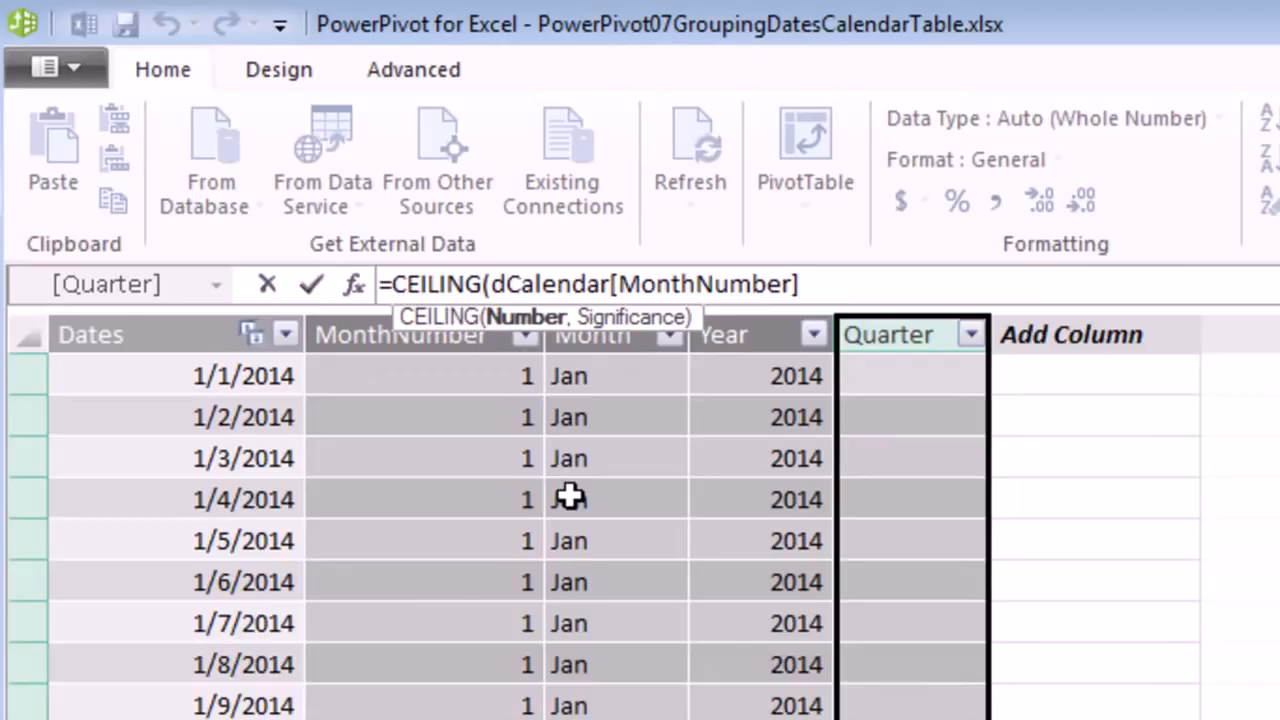
{"action": "type", "text": ","}
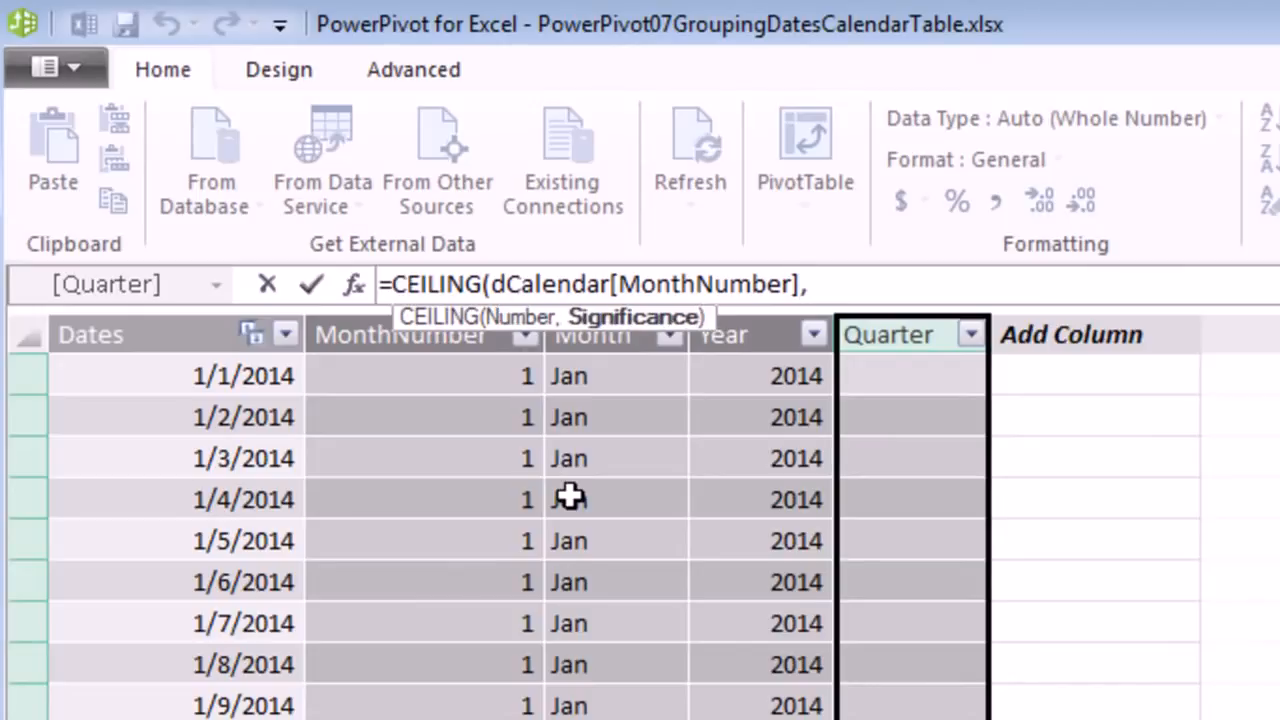
{"action": "type", "text": "3"}
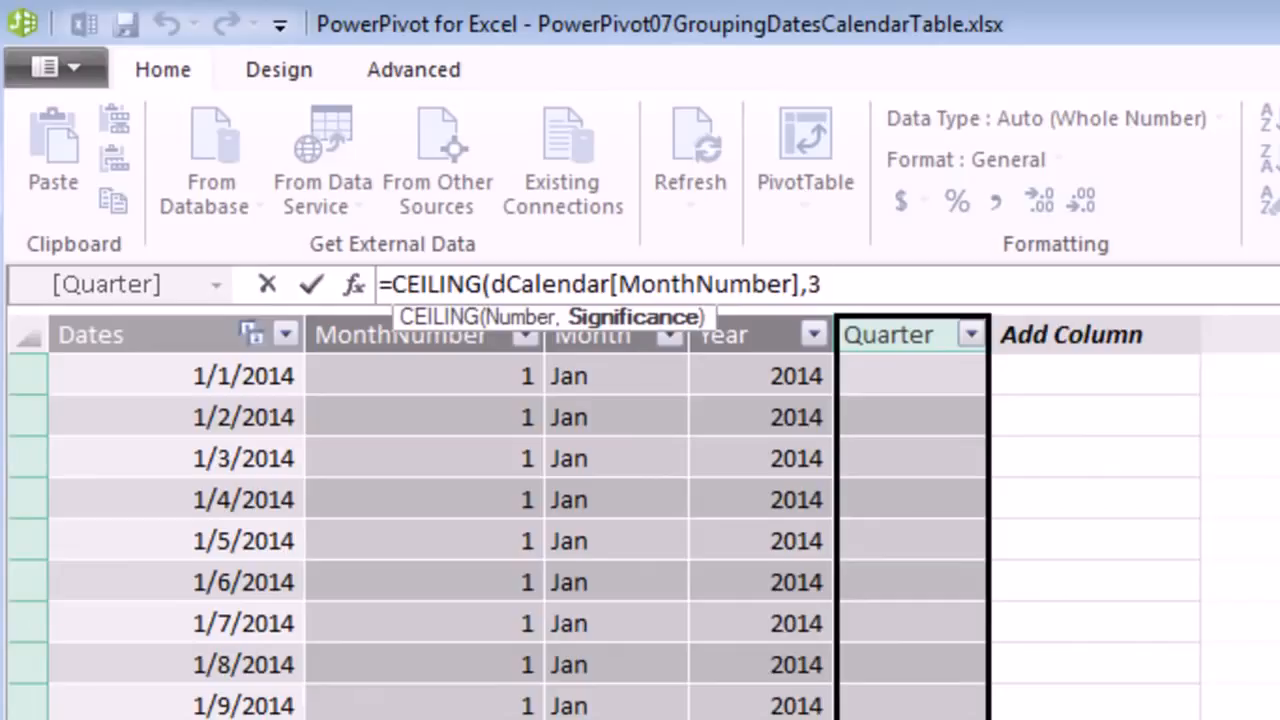
{"action": "type", "text": ")"}
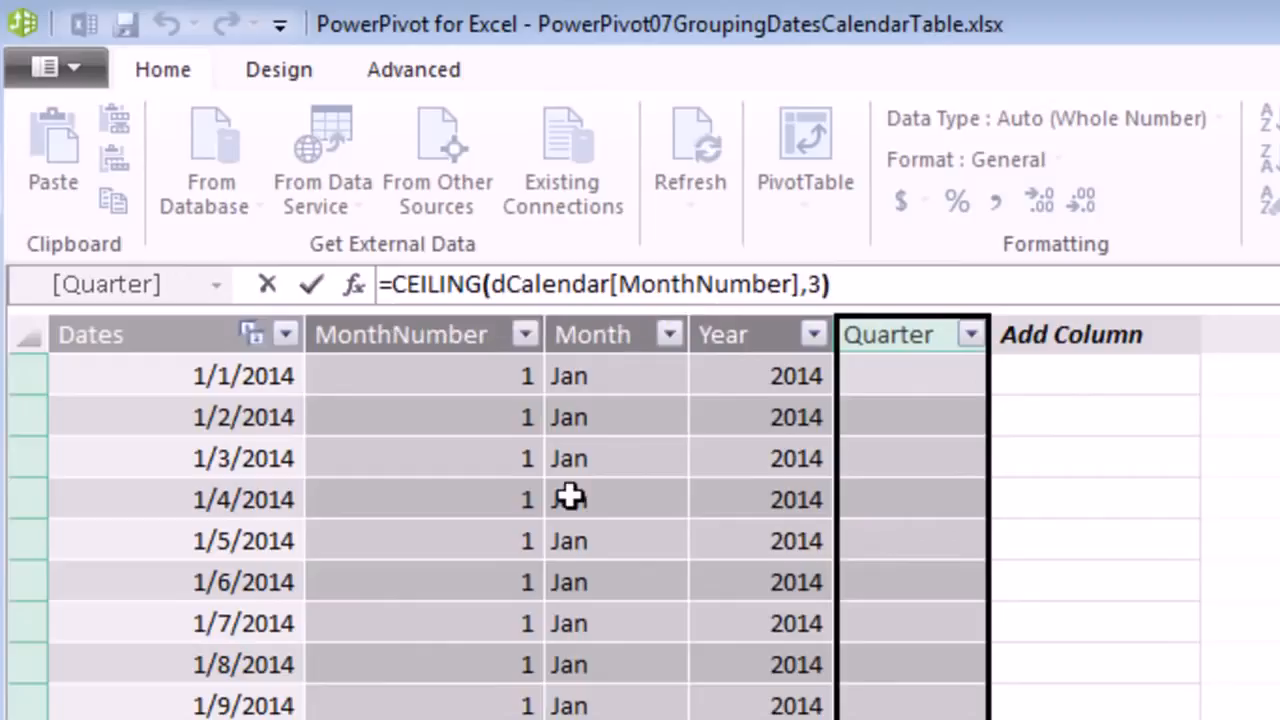
{"action": "key", "text": "Return"}
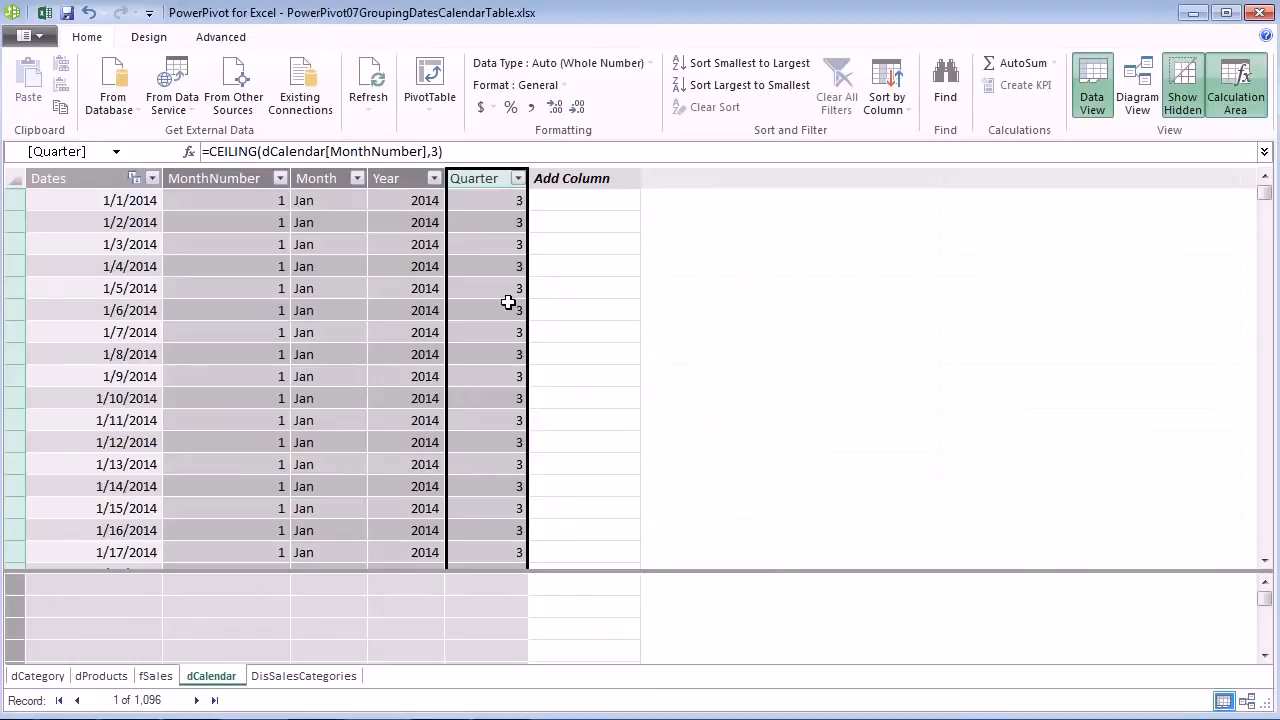
- Extend the Quarter formula to =CEILING(dCalendar[MonthNumber],3)/3 and check the quarter values across the months
{"action": "left_click_drag", "start_coordinate": [1265, 192], "coordinate": [1268, 237]}
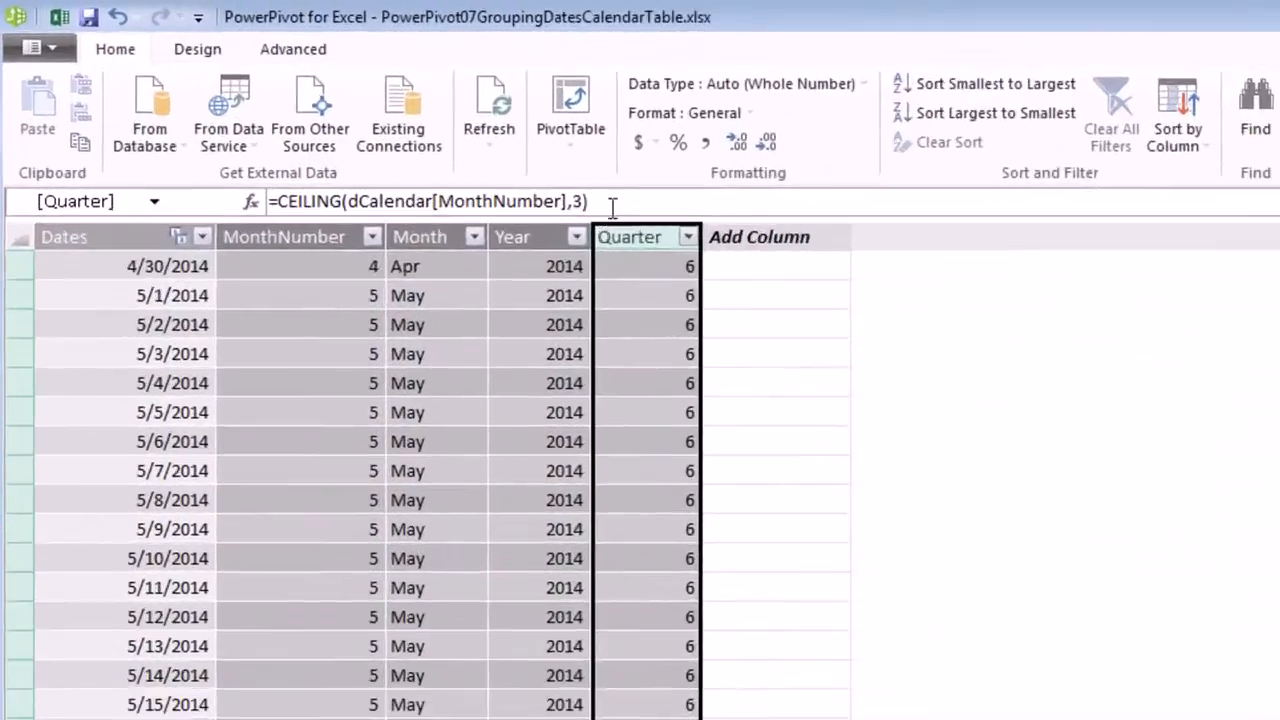
{"action": "left_click", "coordinate": [465, 151]}
{"action": "type", "text": "/3"}
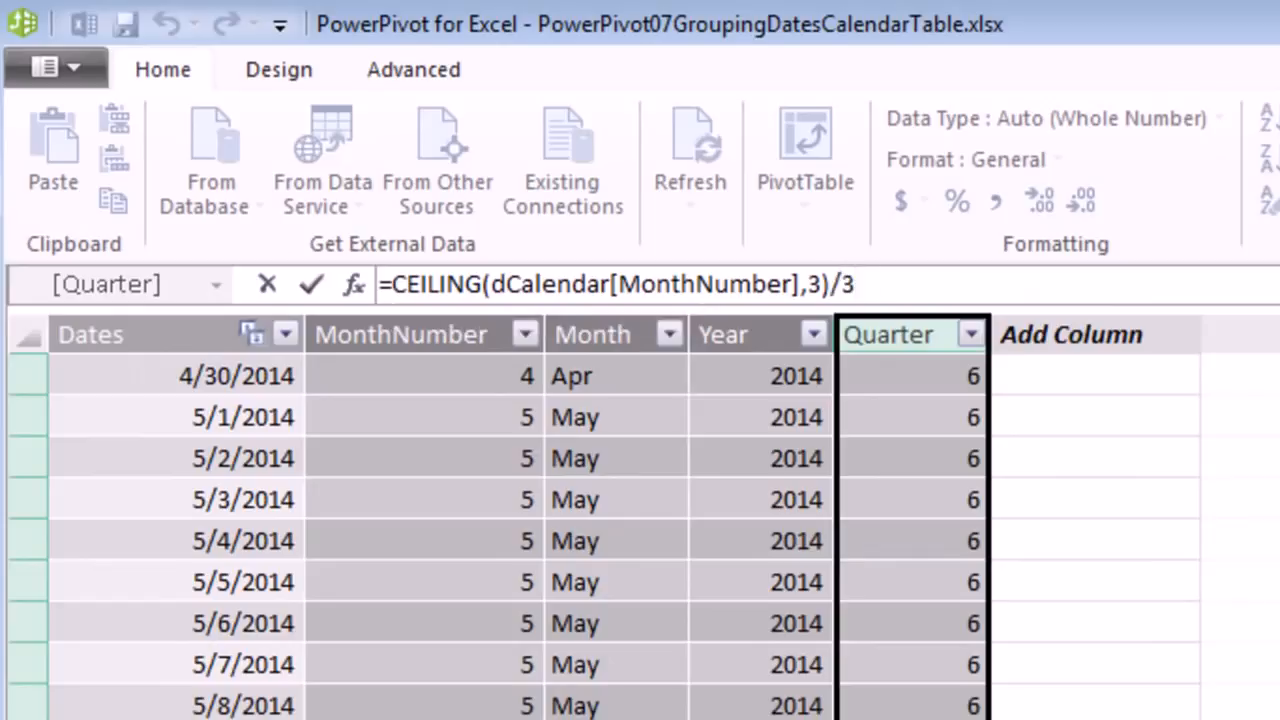
{"action": "key", "text": "Return"}
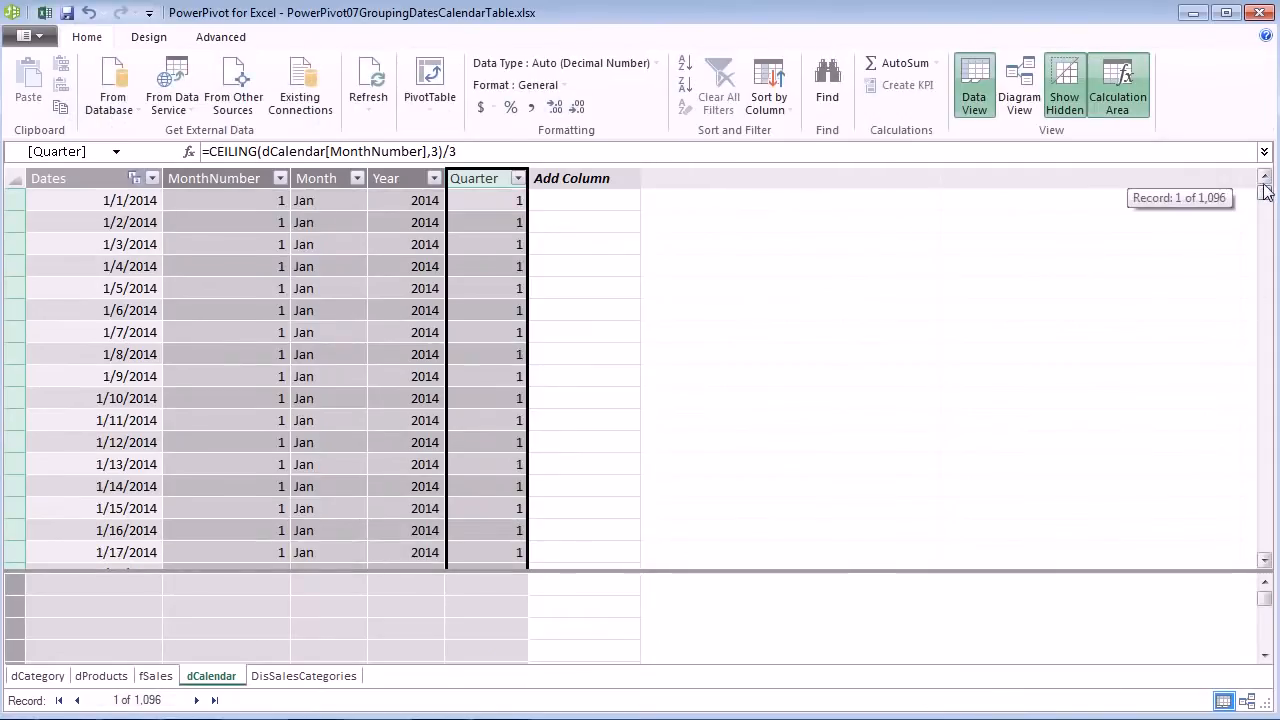
{"action": "scroll", "coordinate": [525, 425], "scroll_direction": "down", "scroll_amount": 5}
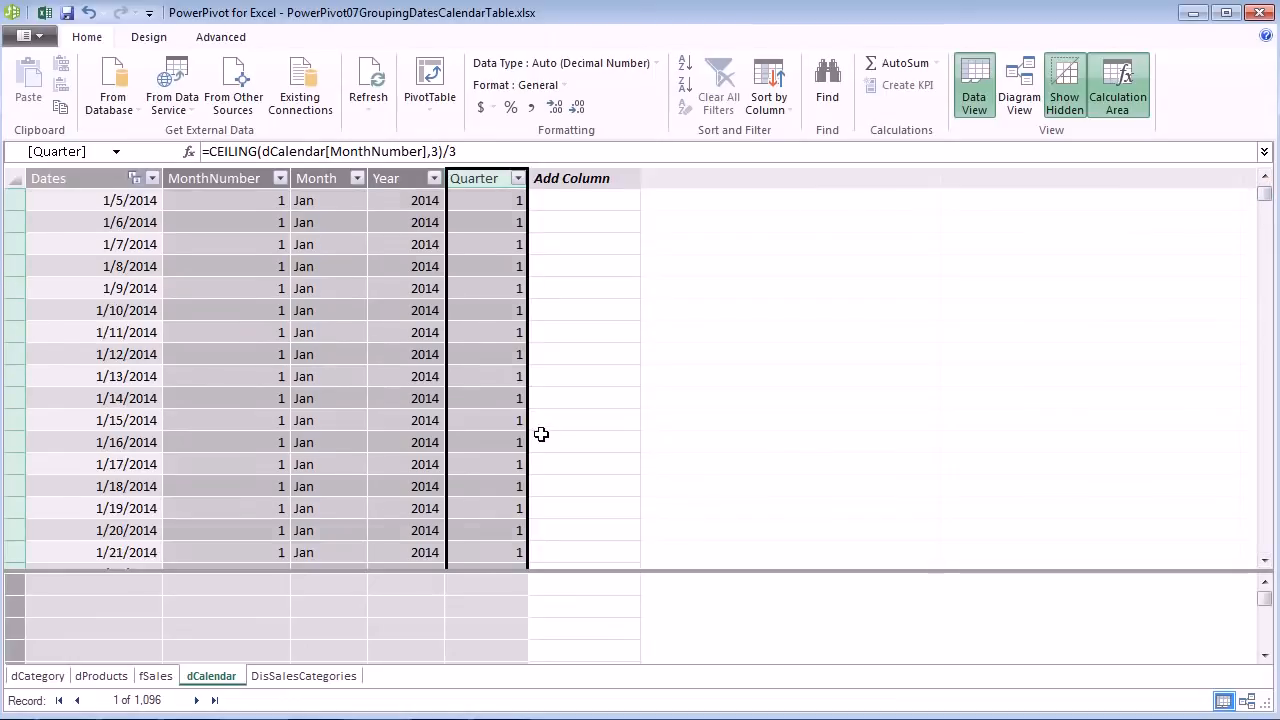
{"action": "scroll", "coordinate": [516, 395], "scroll_direction": "down", "scroll_amount": 10}
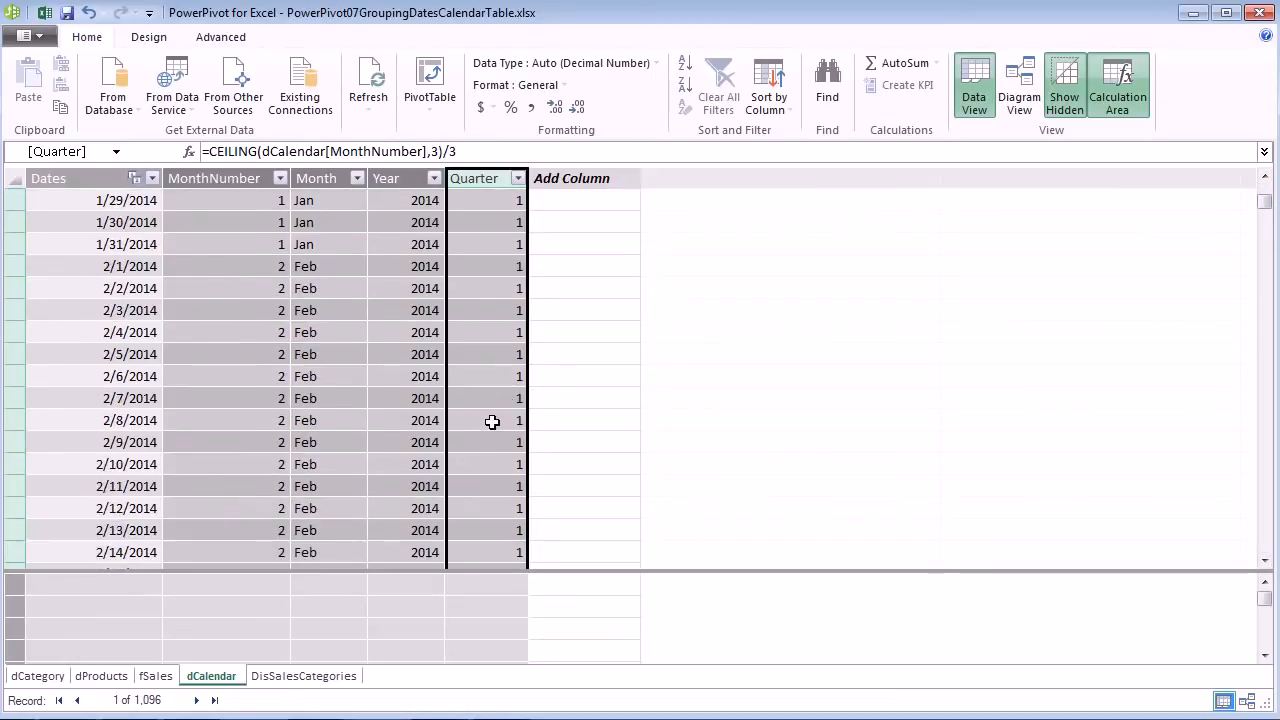
{"action": "scroll", "coordinate": [487, 436], "scroll_direction": "down", "scroll_amount": 12}
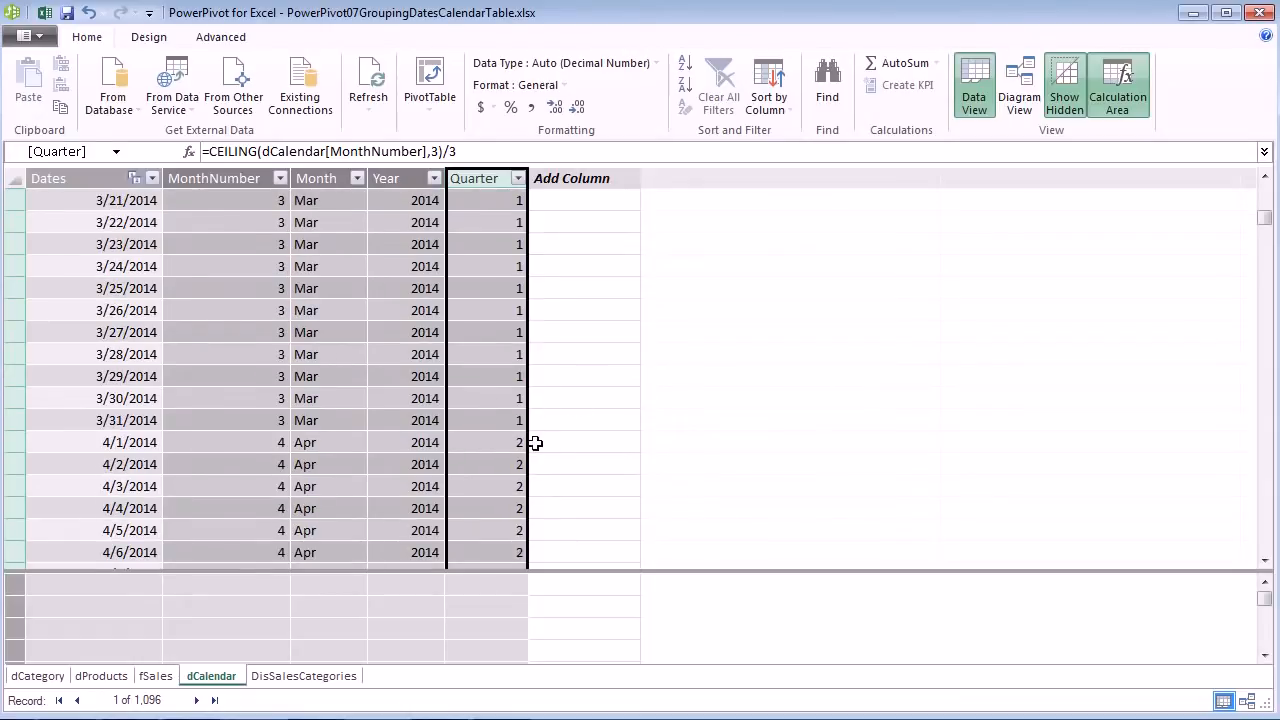
{"action": "left_click_drag", "start_coordinate": [1260, 217], "coordinate": [1264, 188]}
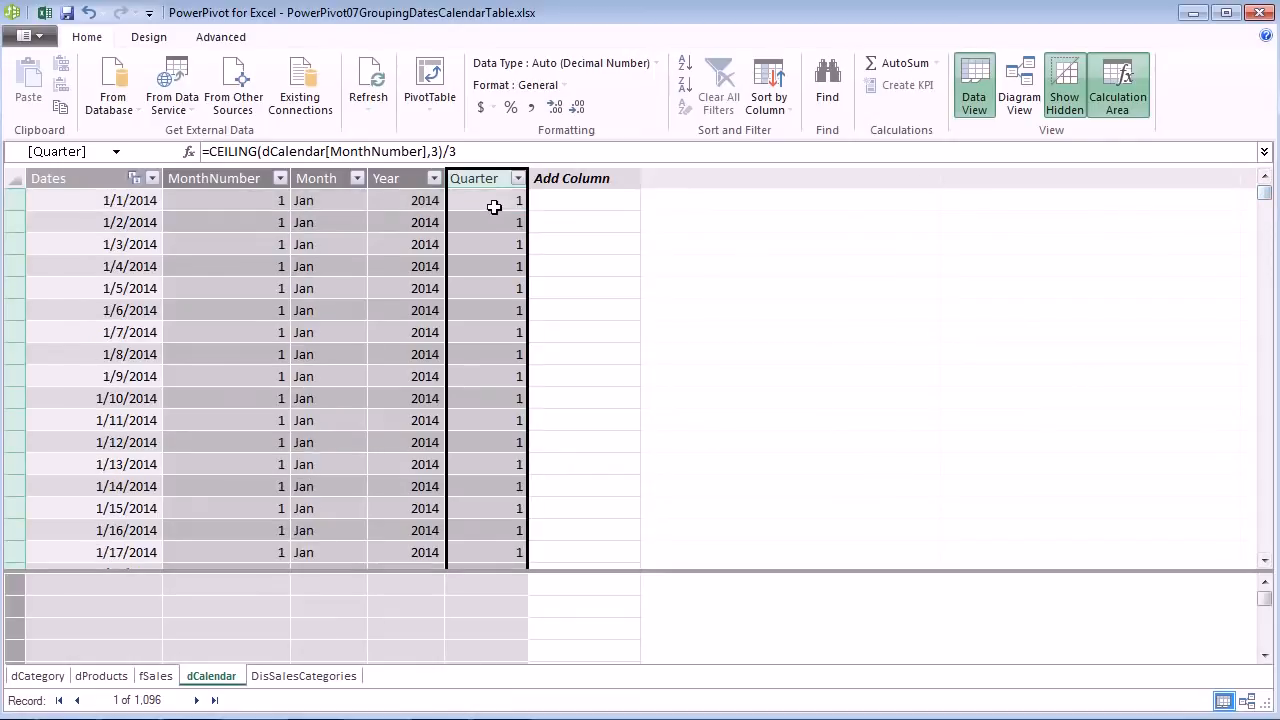
- Rename the dCalendar table's Quarter column to QuarterNumber
{"action": "double_click", "coordinate": [580, 177]}
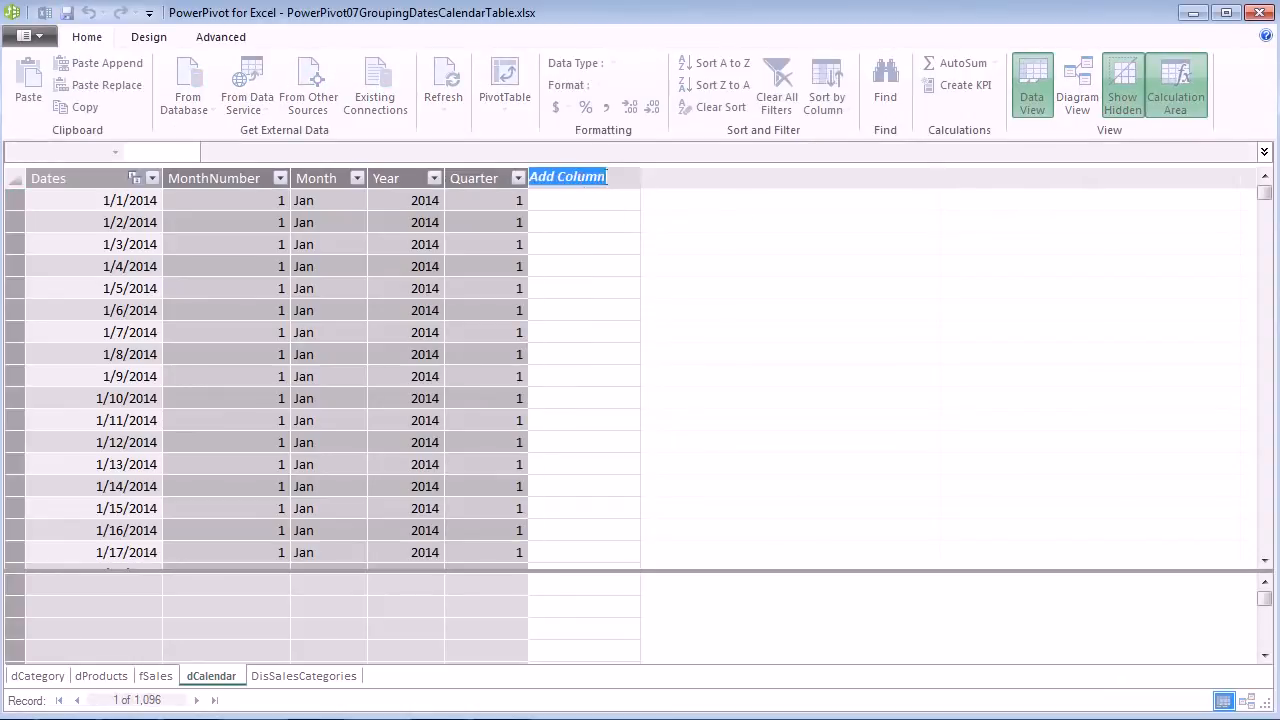
{"action": "key", "text": "Escape"}
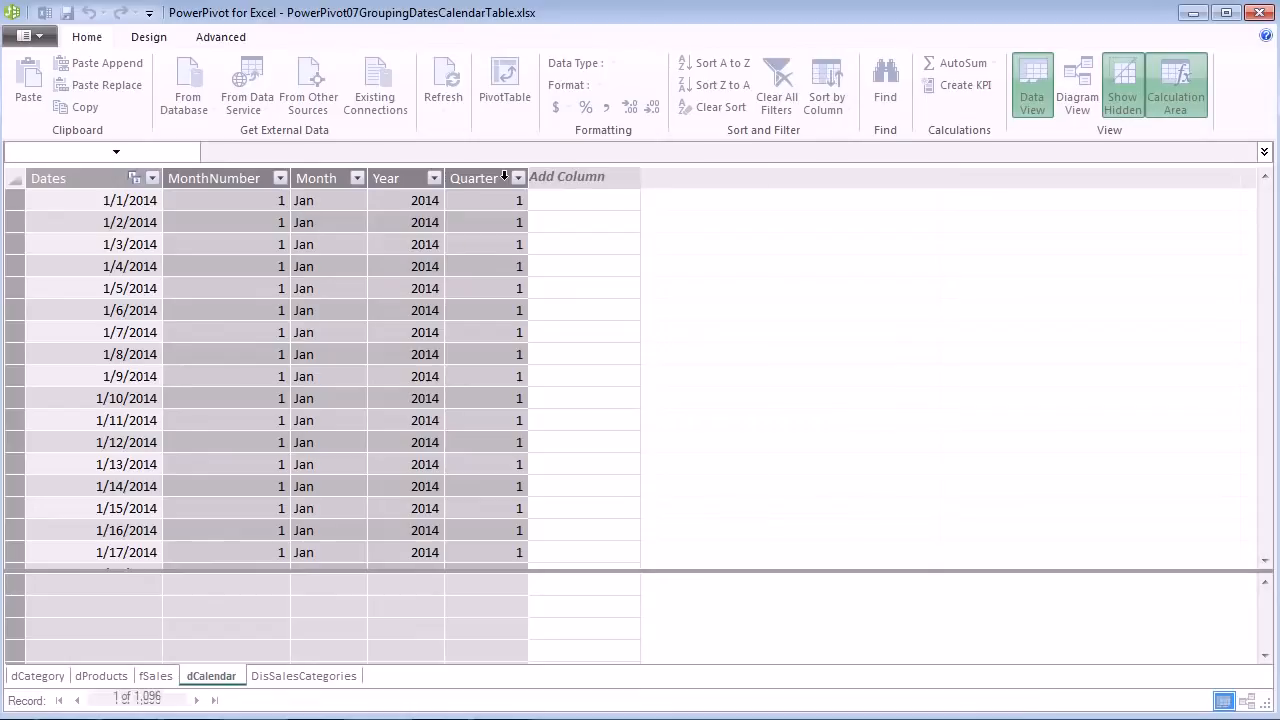
{"action": "double_click", "coordinate": [504, 176]}
{"action": "left_click", "coordinate": [500, 179]}
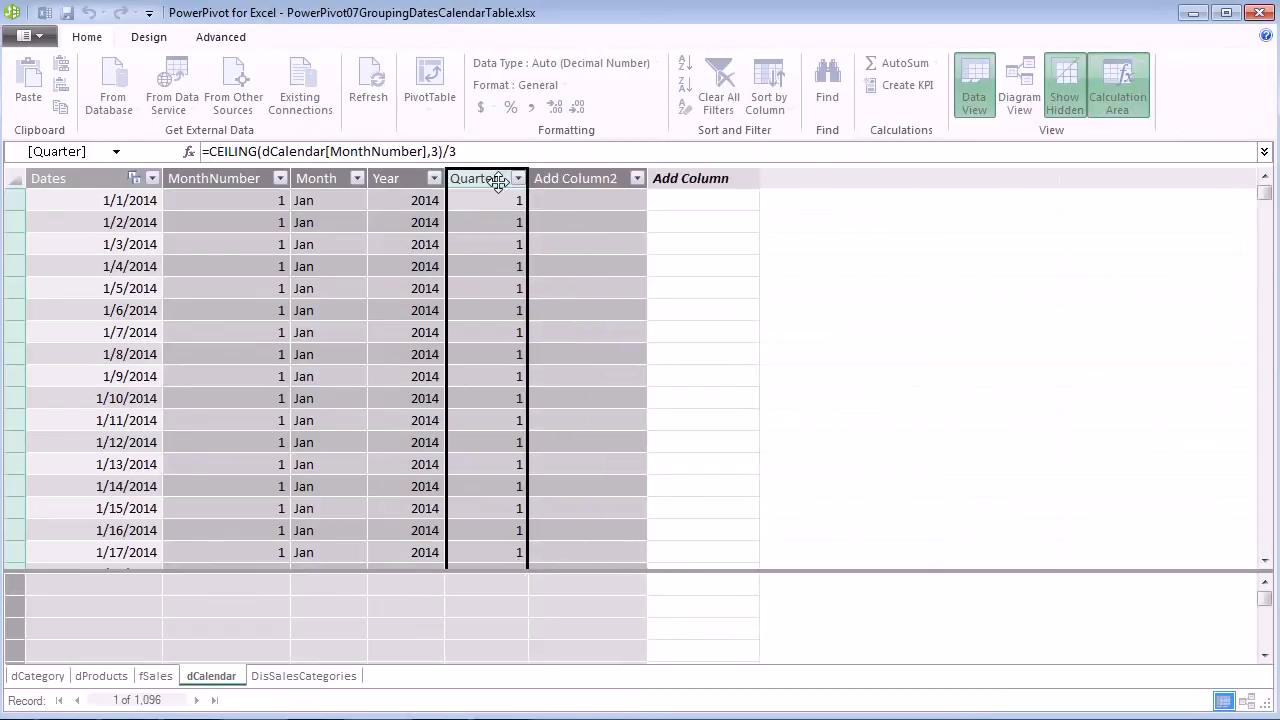
{"action": "double_click", "coordinate": [503, 178]}
{"action": "left_click", "coordinate": [504, 180]}
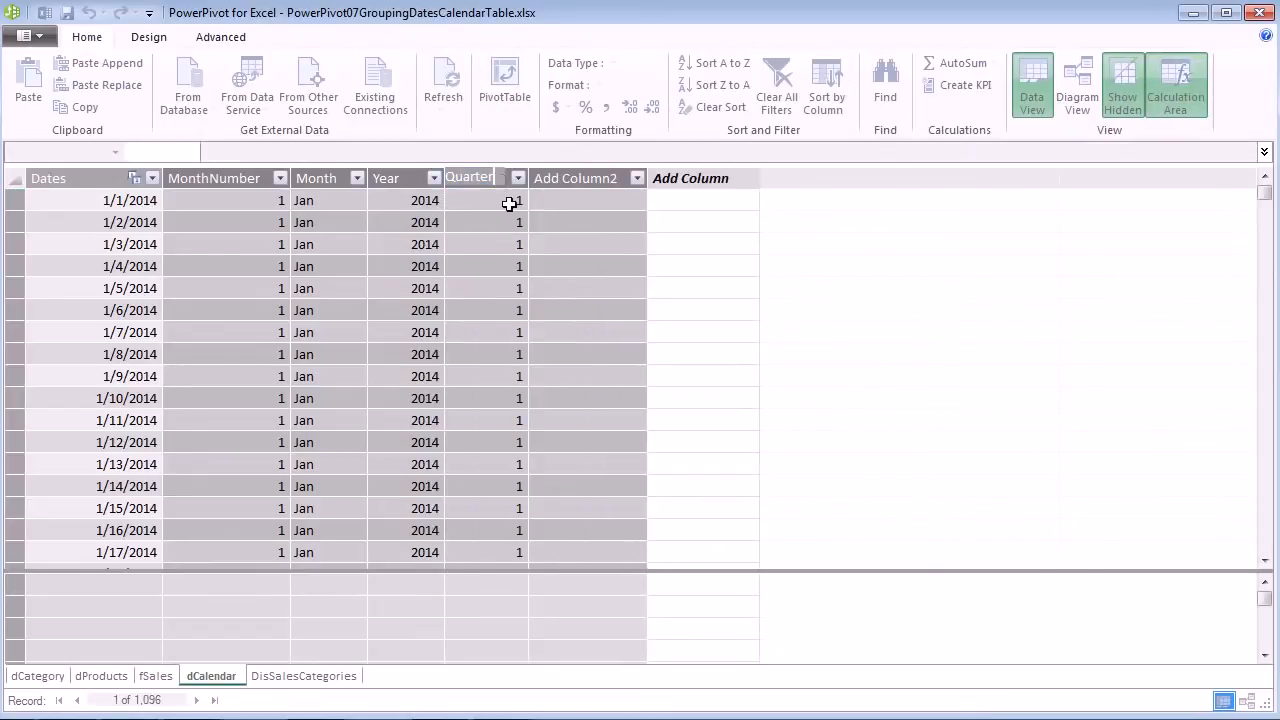
{"action": "type", "text": "Number"}
{"action": "key", "text": "Return"}
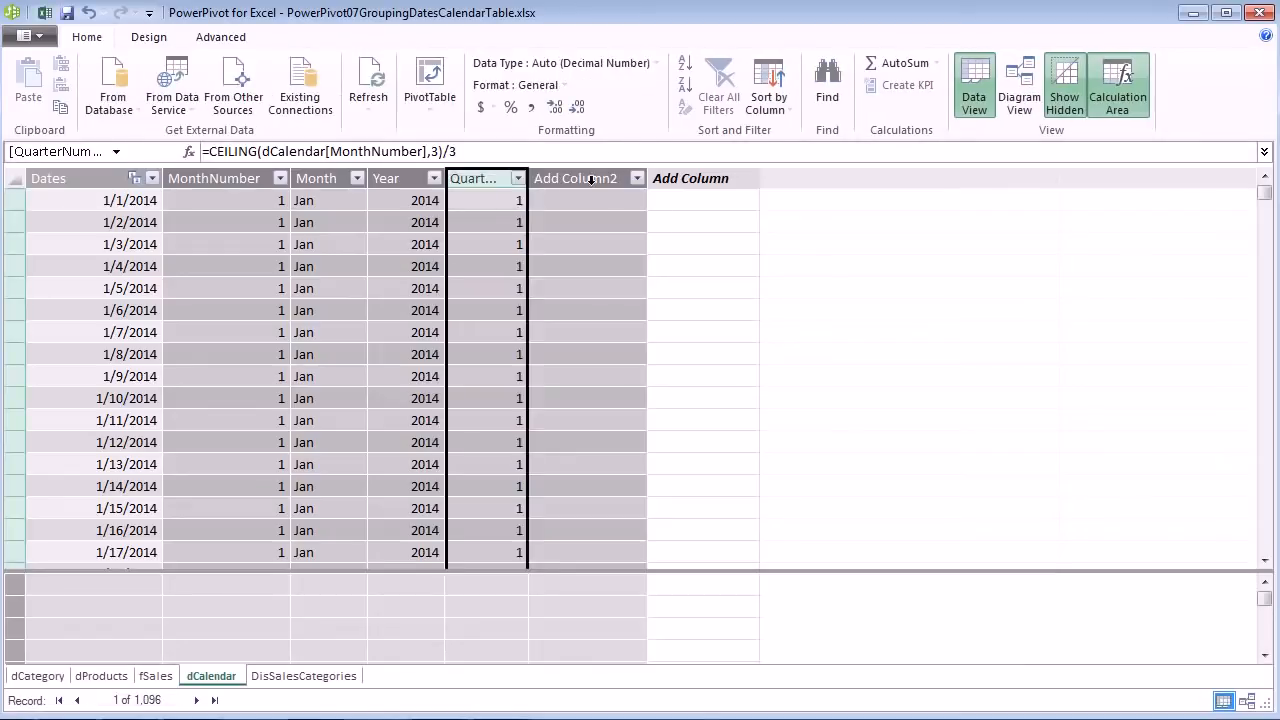
- Rename the empty column beside QuarterNumber as Quarter
{"action": "left_click", "coordinate": [590, 180]}
{"action": "double_click", "coordinate": [590, 180]}
{"action": "type", "text": "Quarter"}
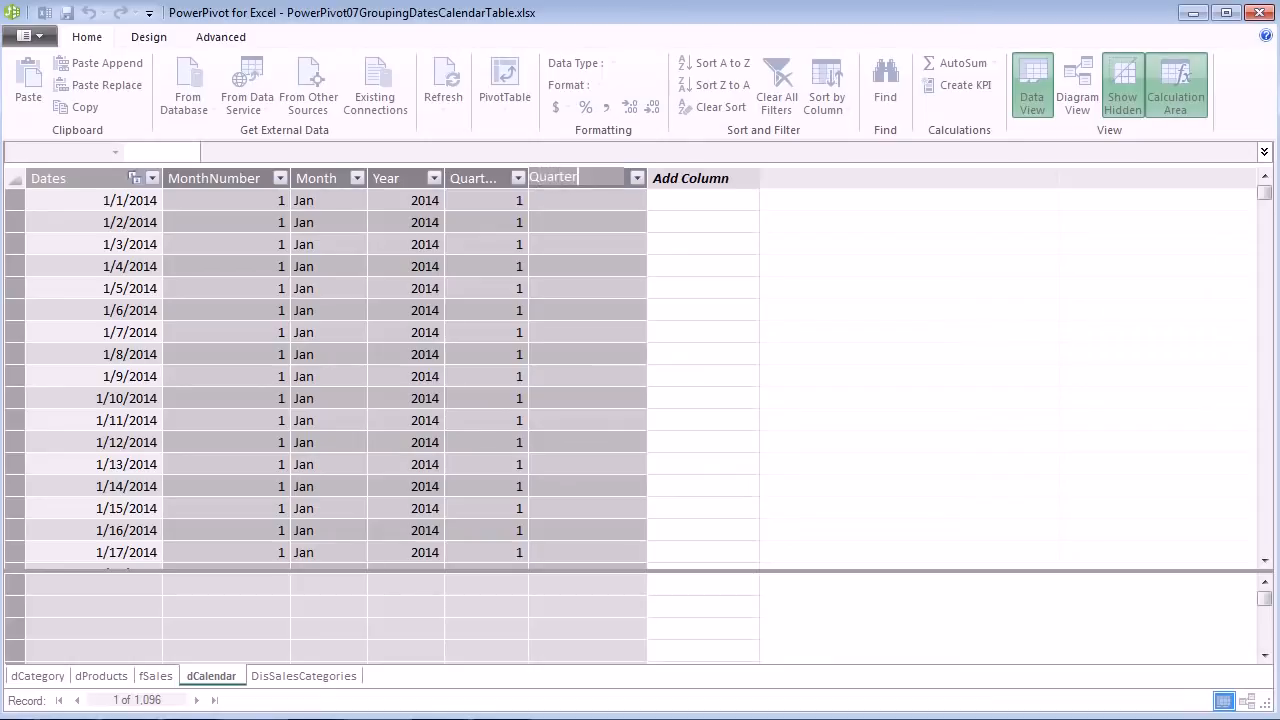
{"action": "key", "text": "Return"}
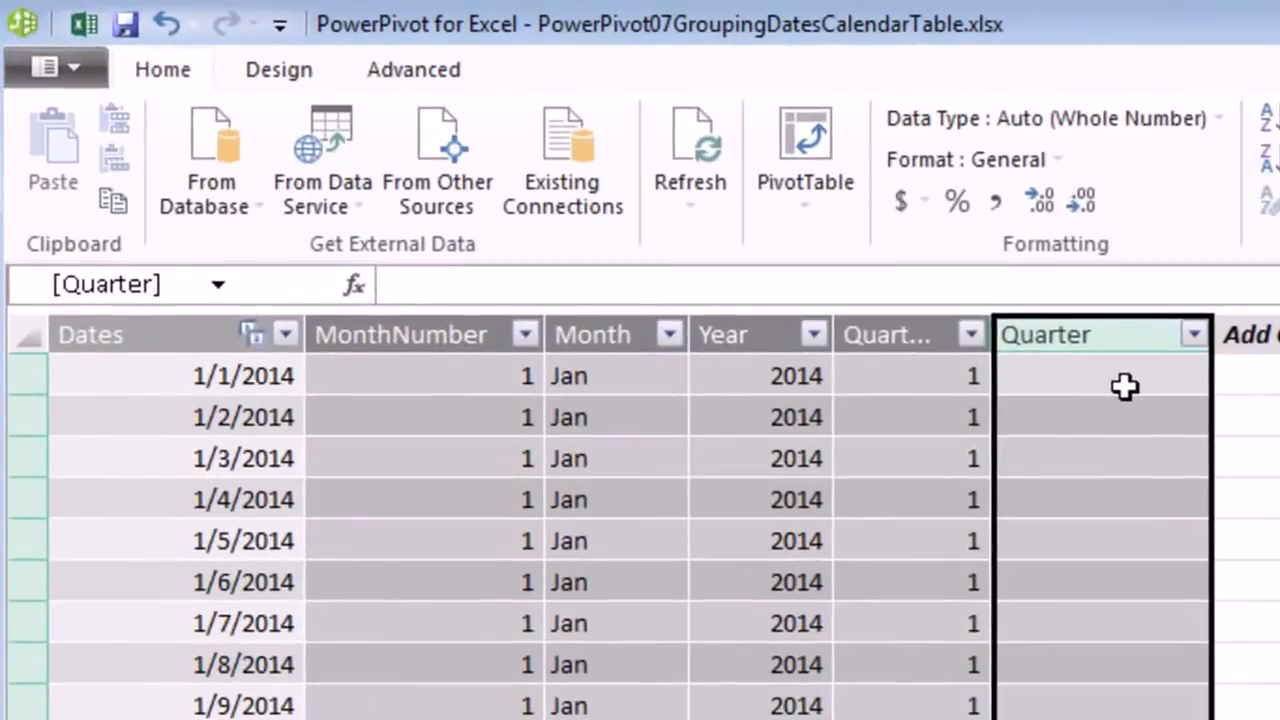
- Enter the formula =dCalendar[Year]&" - Q "&dCalendar[QuarterNumber] for the new Quarter column
{"action": "type", "text": "="}
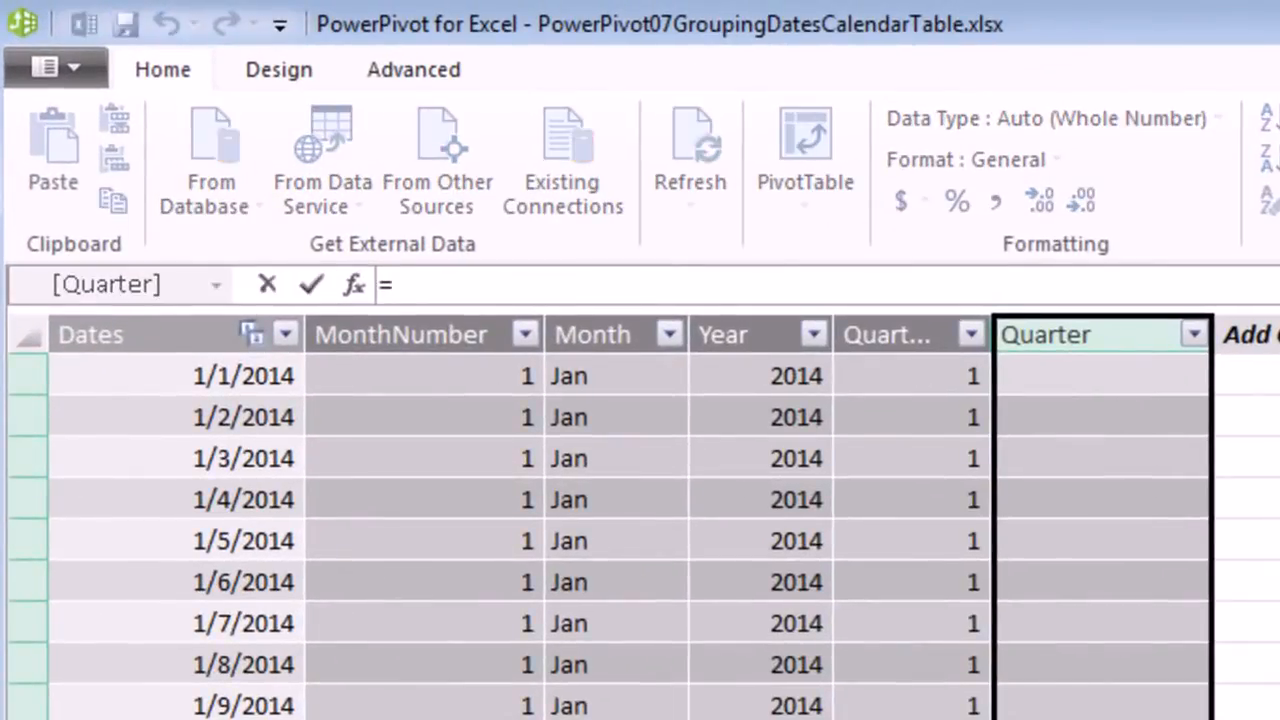
{"action": "type", "text": "dc"}
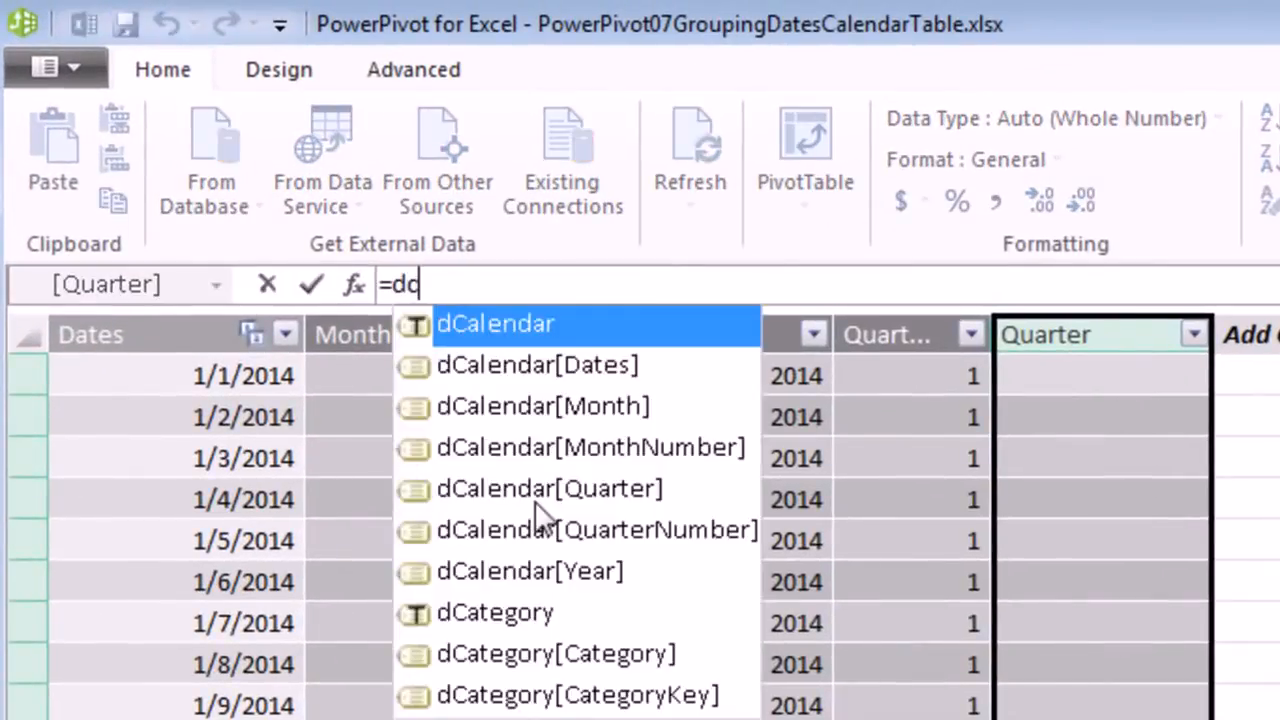
{"action": "key", "text": "Down"}
{"action": "key", "text": "Down"}
{"action": "key", "text": "Down"}
{"action": "key", "text": "Down"}
{"action": "key", "text": "Down"}
{"action": "key", "text": "Down"}
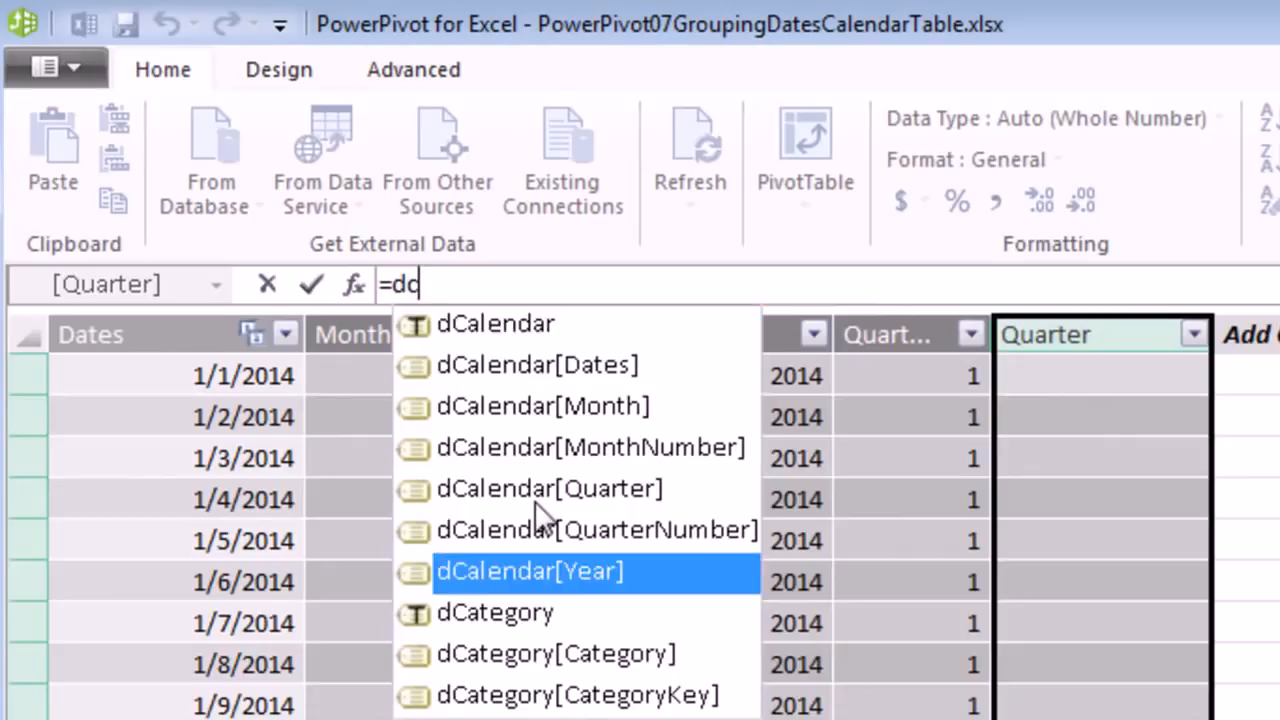
{"action": "key", "text": "Tab"}
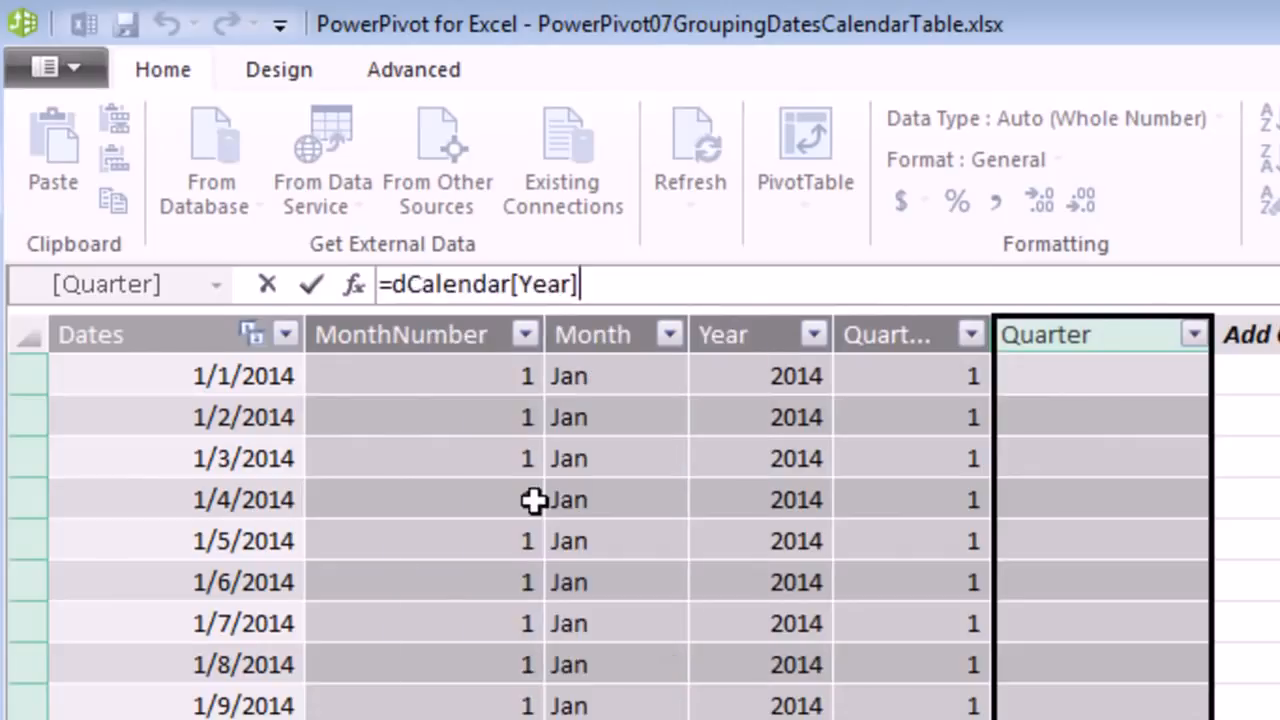
{"action": "type", "text": "&"}
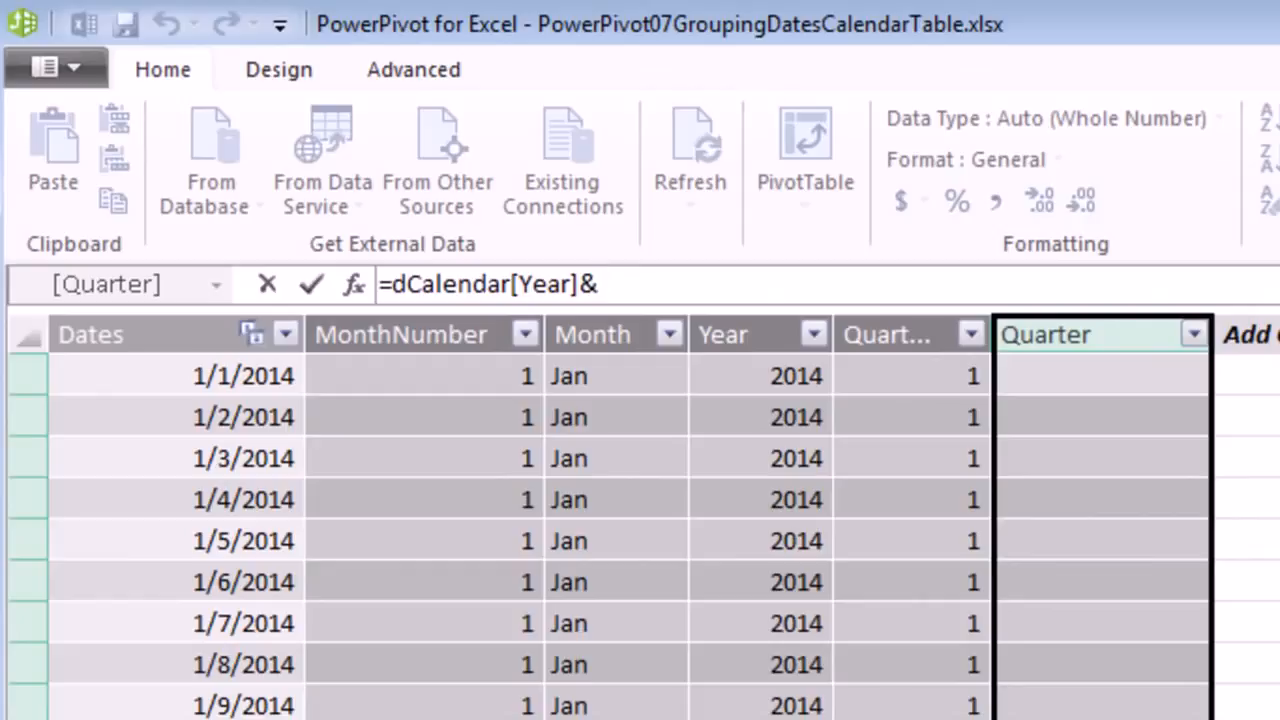
{"action": "type", "text": "\" - Q \"&"}
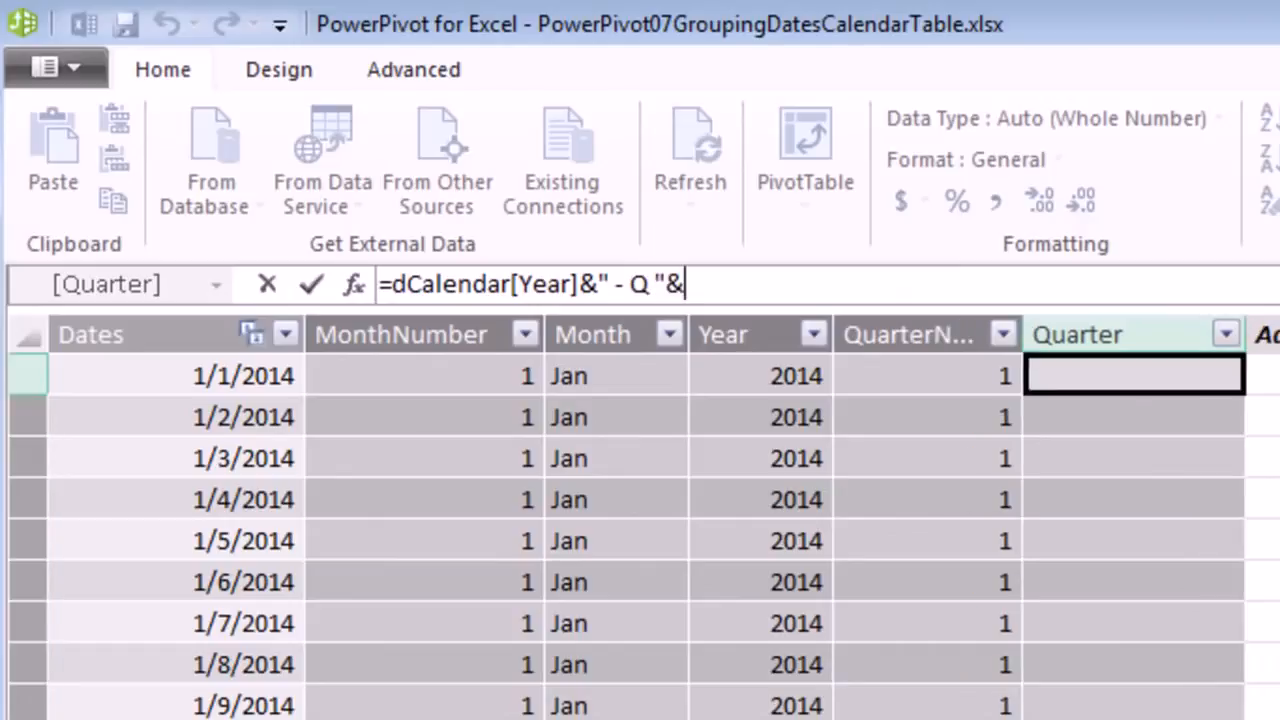
{"action": "type", "text": "dc"}
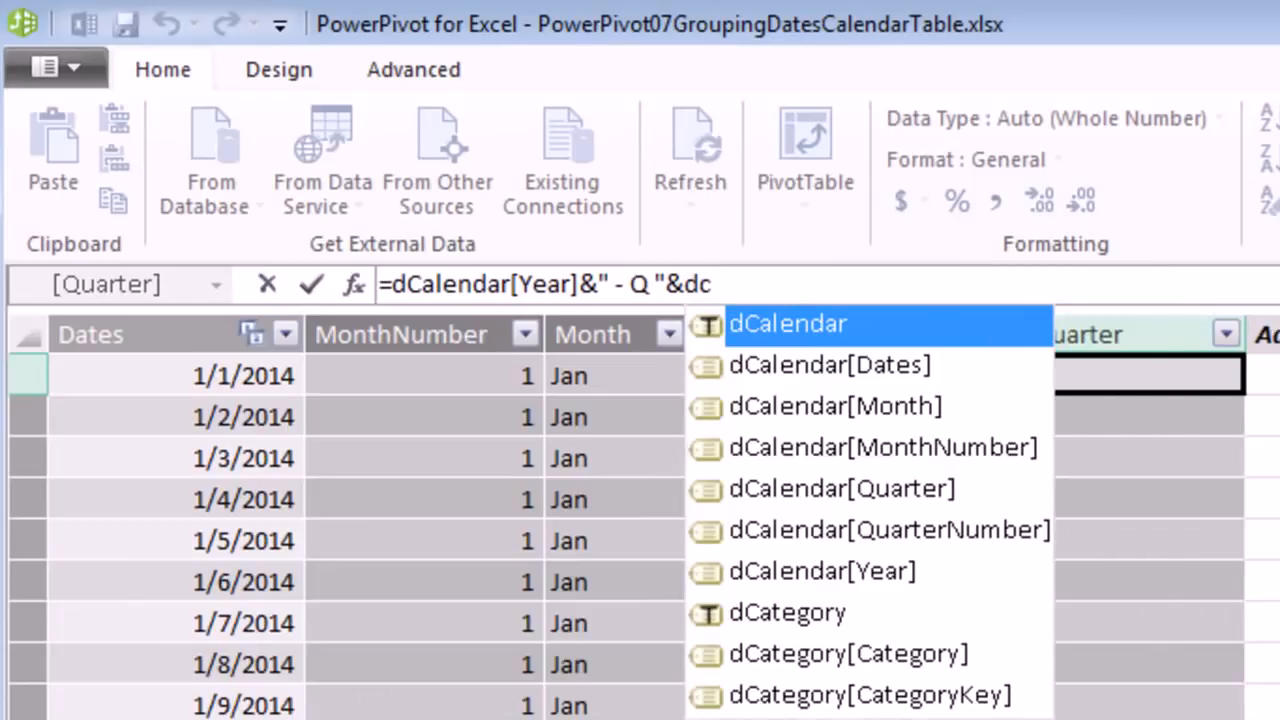
{"action": "key", "text": "Down"}
{"action": "key", "text": "Down"}
{"action": "key", "text": "Down"}
{"action": "key", "text": "Down"}
{"action": "key", "text": "Down"}
{"action": "key", "text": "Tab"}
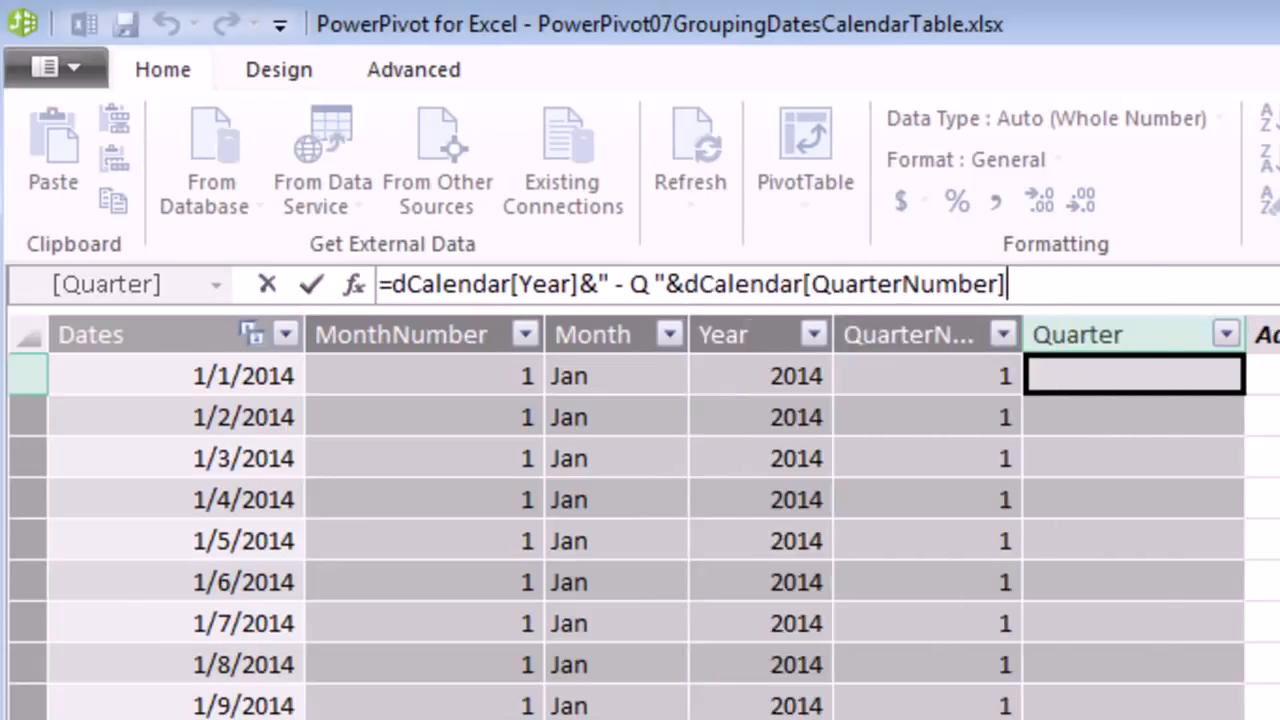
{"action": "key", "text": "Return"}
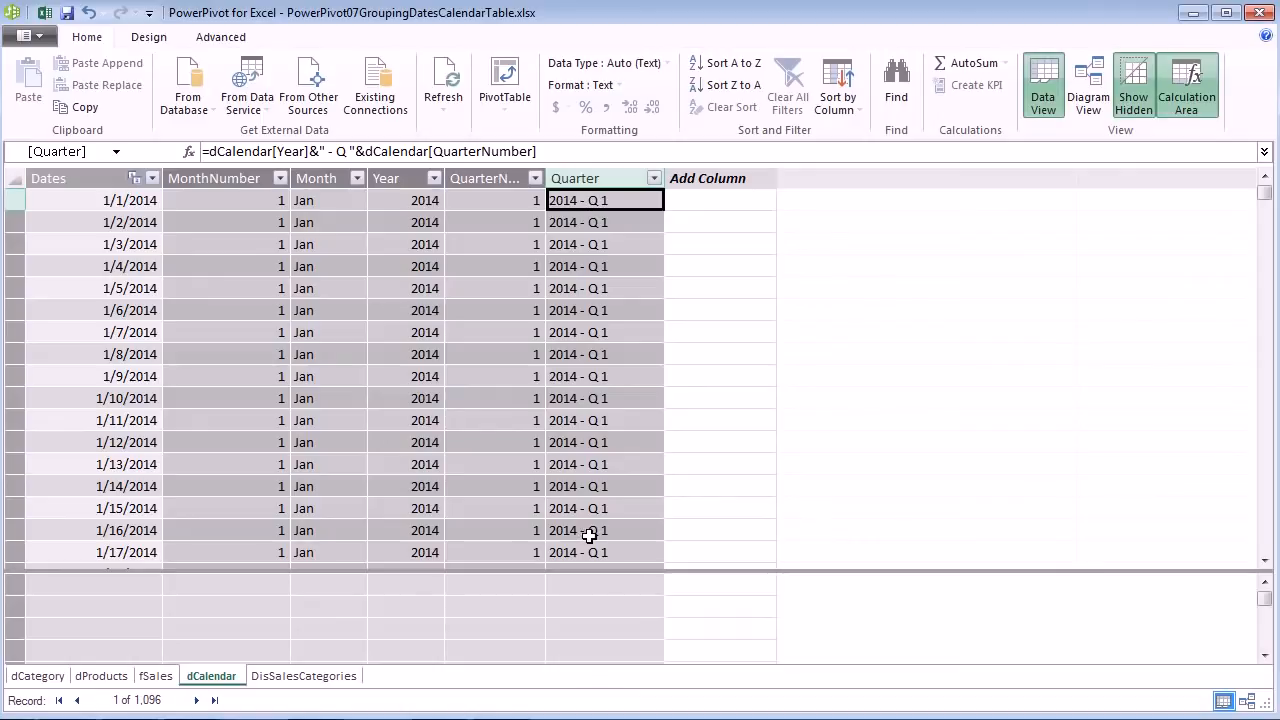
- Create the calculated field TotalUnits:=SUM(fSales[Units]) in the fSales table's calculation area, below the Units column
{"action": "left_click", "coordinate": [155, 677]}
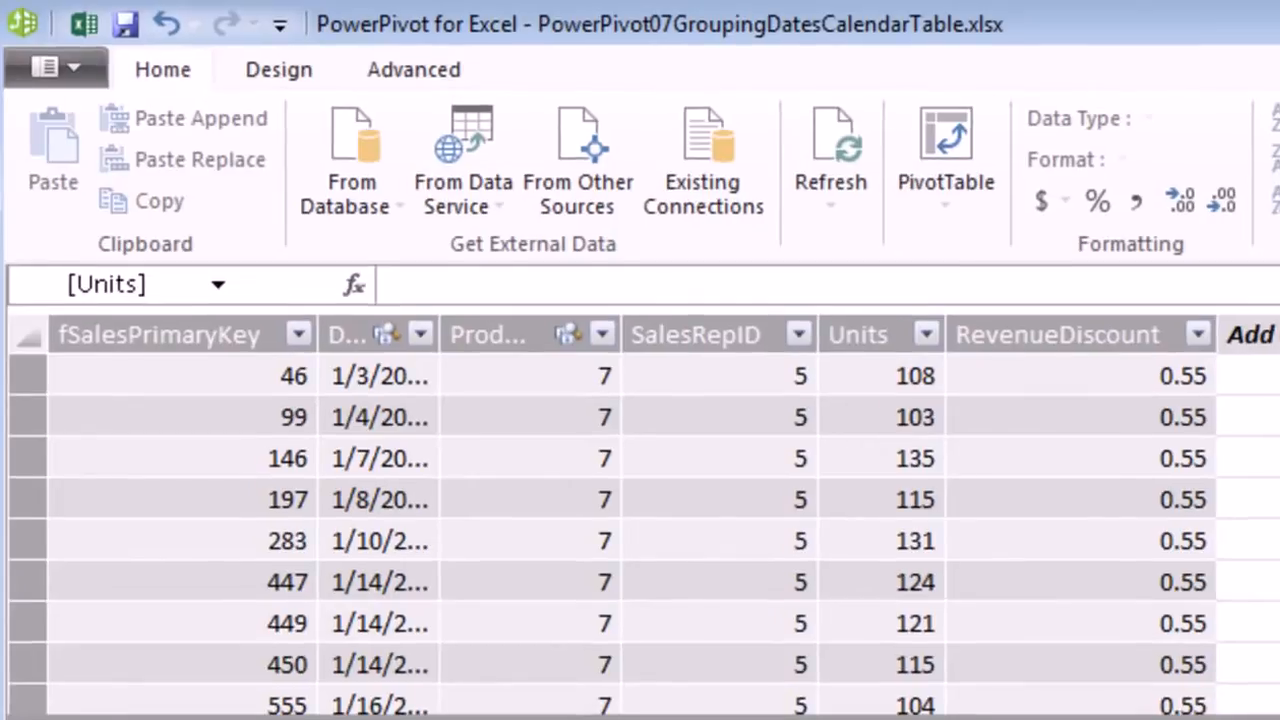
{"action": "type", "text": "Total"}
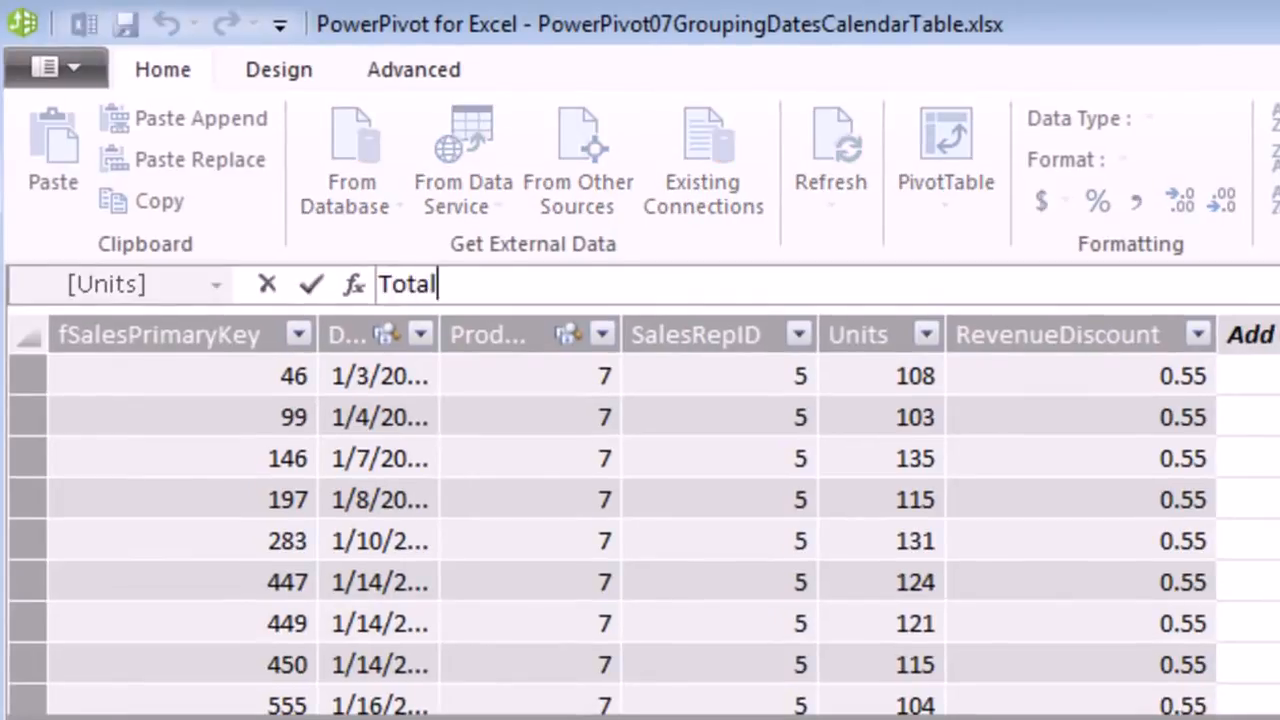
{"action": "type", "text": "Units"}
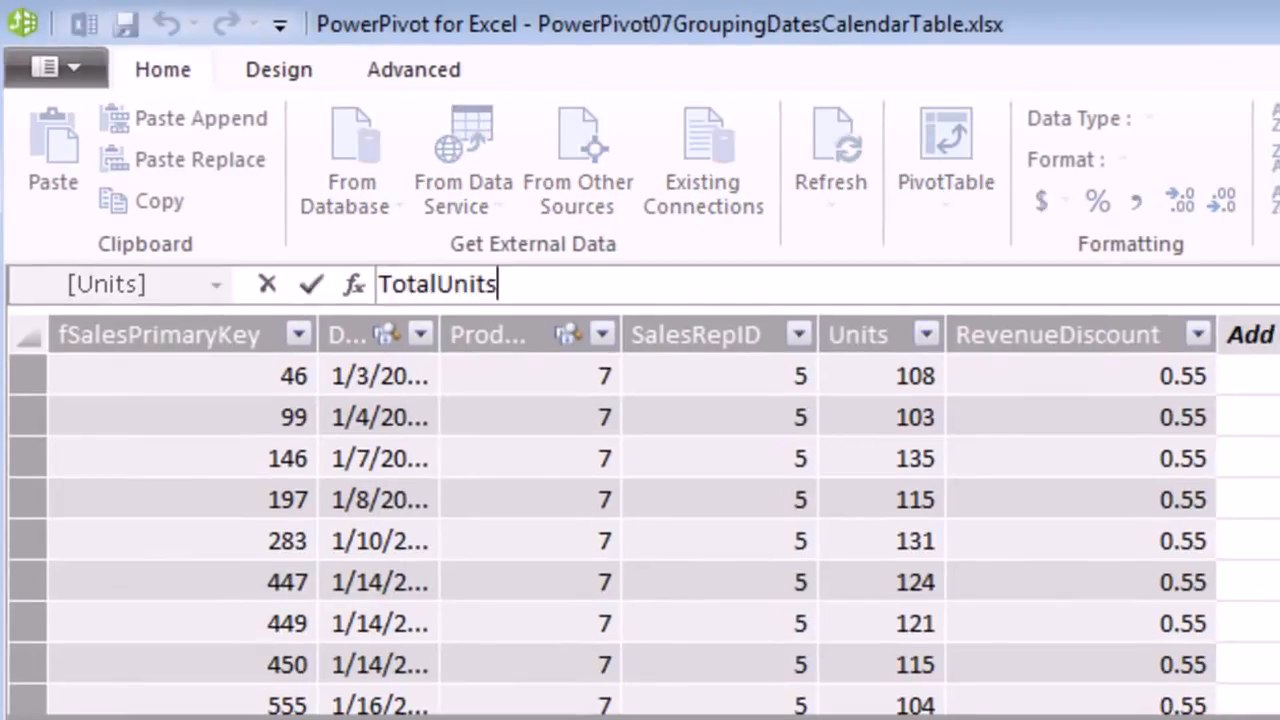
{"action": "type", "text": ":=sum("}
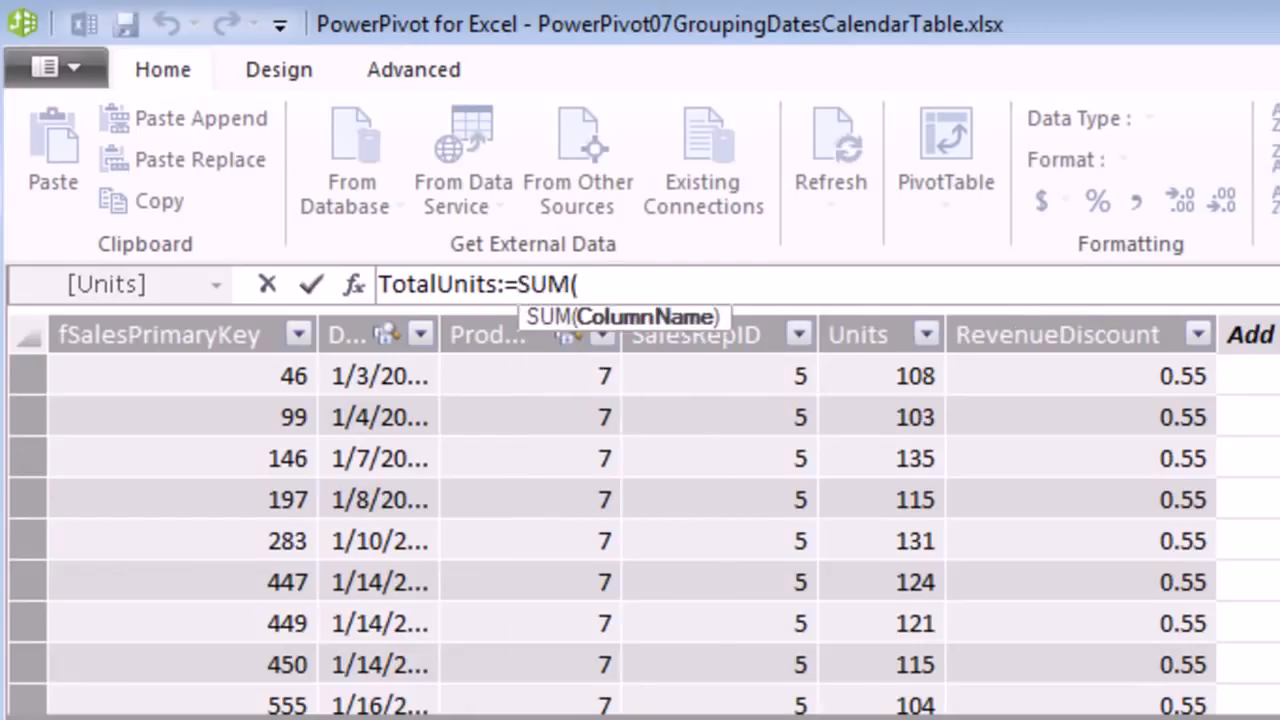
{"action": "type", "text": "fs"}
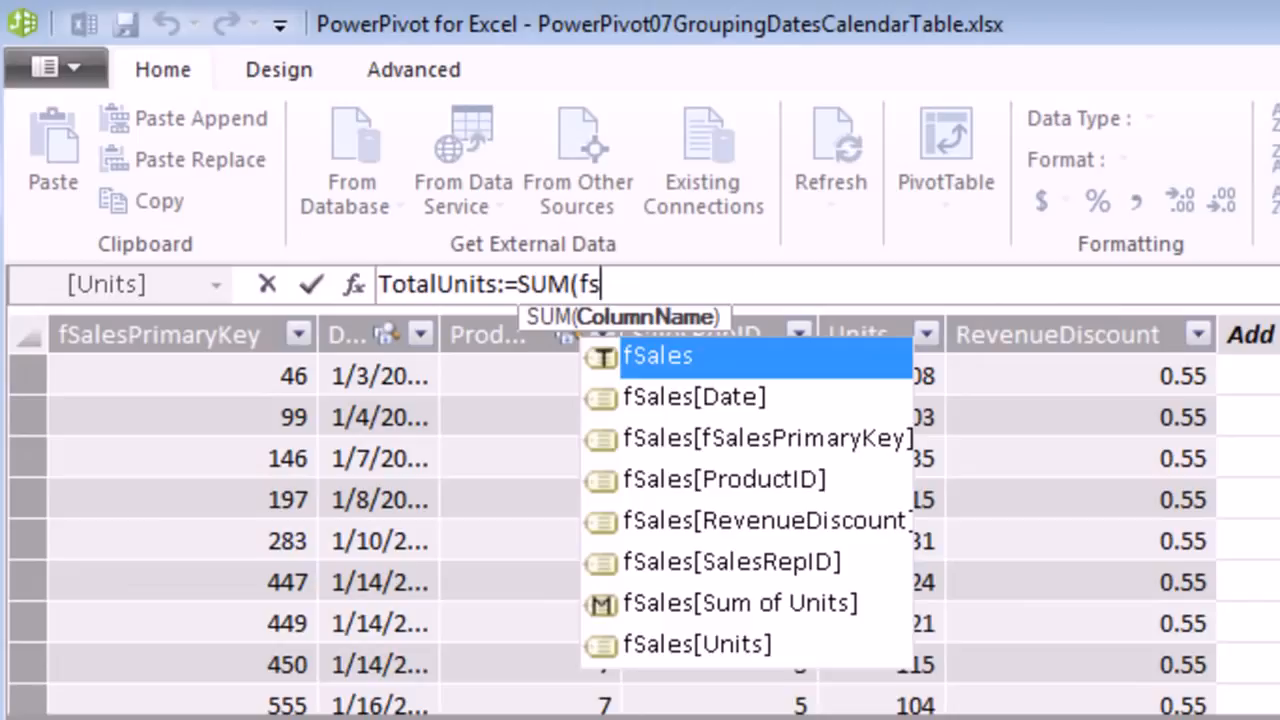
{"action": "key", "text": "Down"}
{"action": "key", "text": "Down"}
{"action": "key", "text": "Down"}
{"action": "key", "text": "Down"}
{"action": "key", "text": "Down"}
{"action": "key", "text": "Down"}
{"action": "key", "text": "Down"}
{"action": "key", "text": "Tab"}
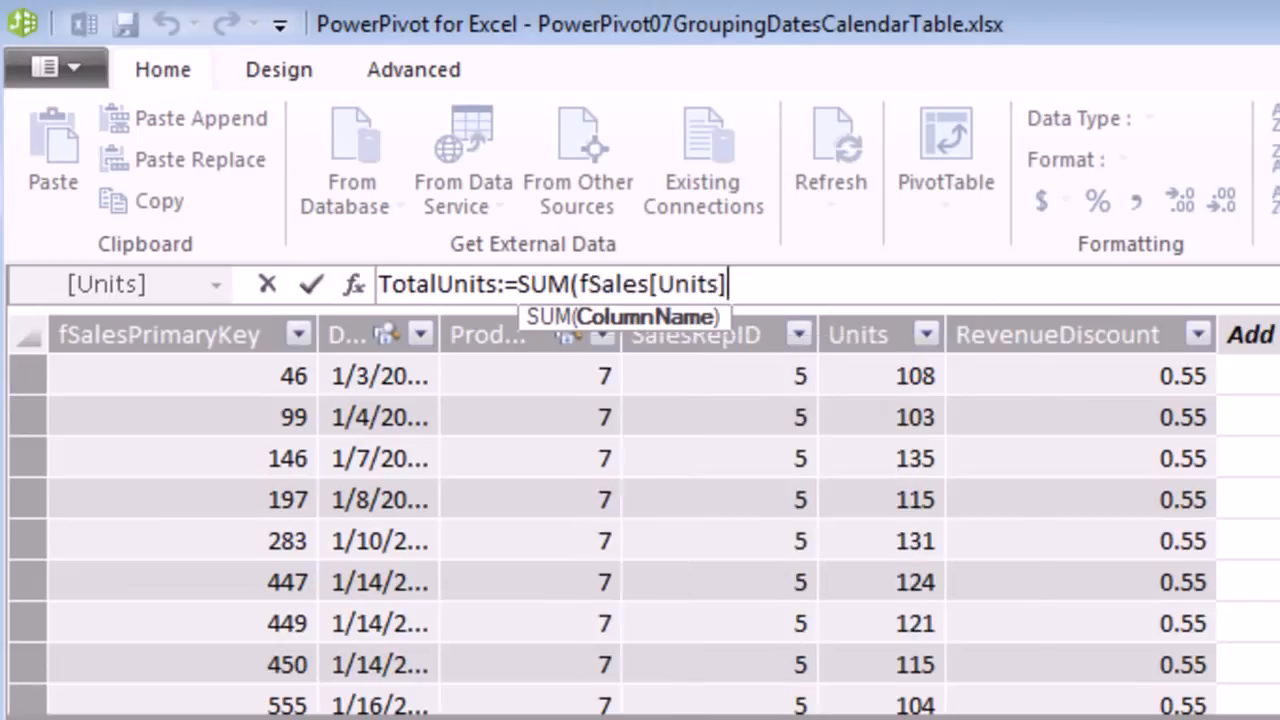
{"action": "type", "text": ")"}
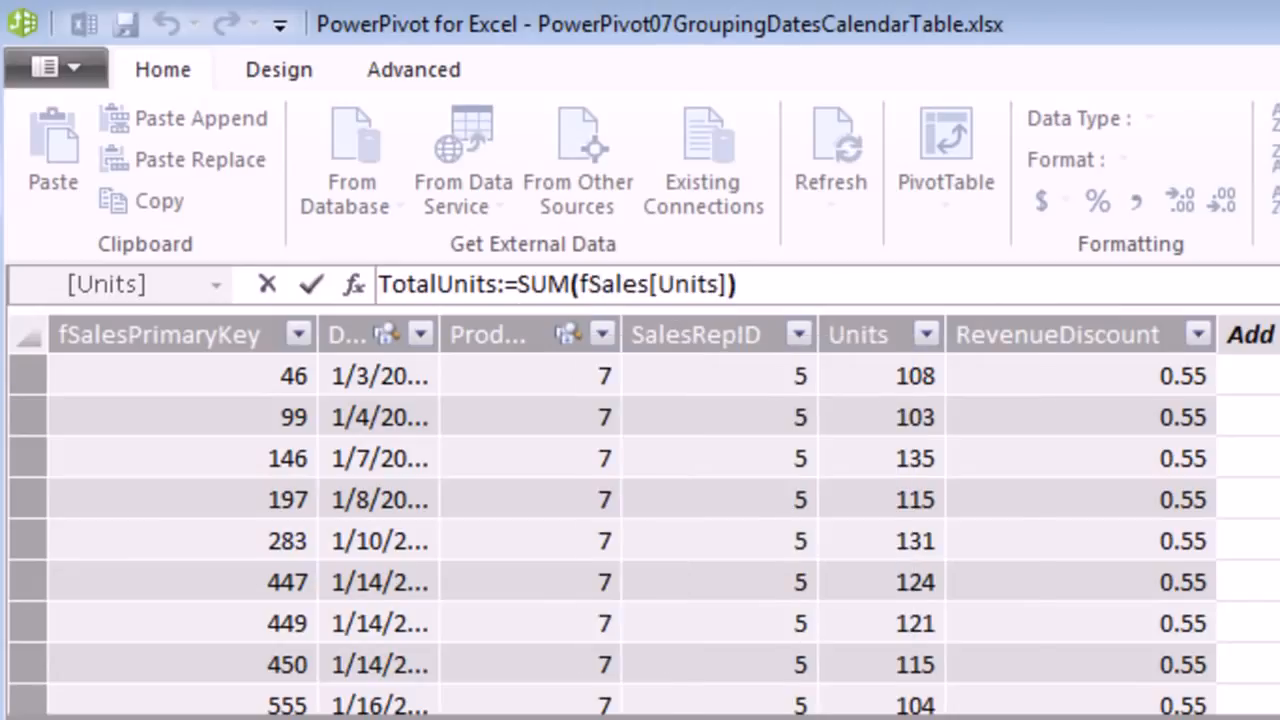
{"action": "key", "text": "Return"}
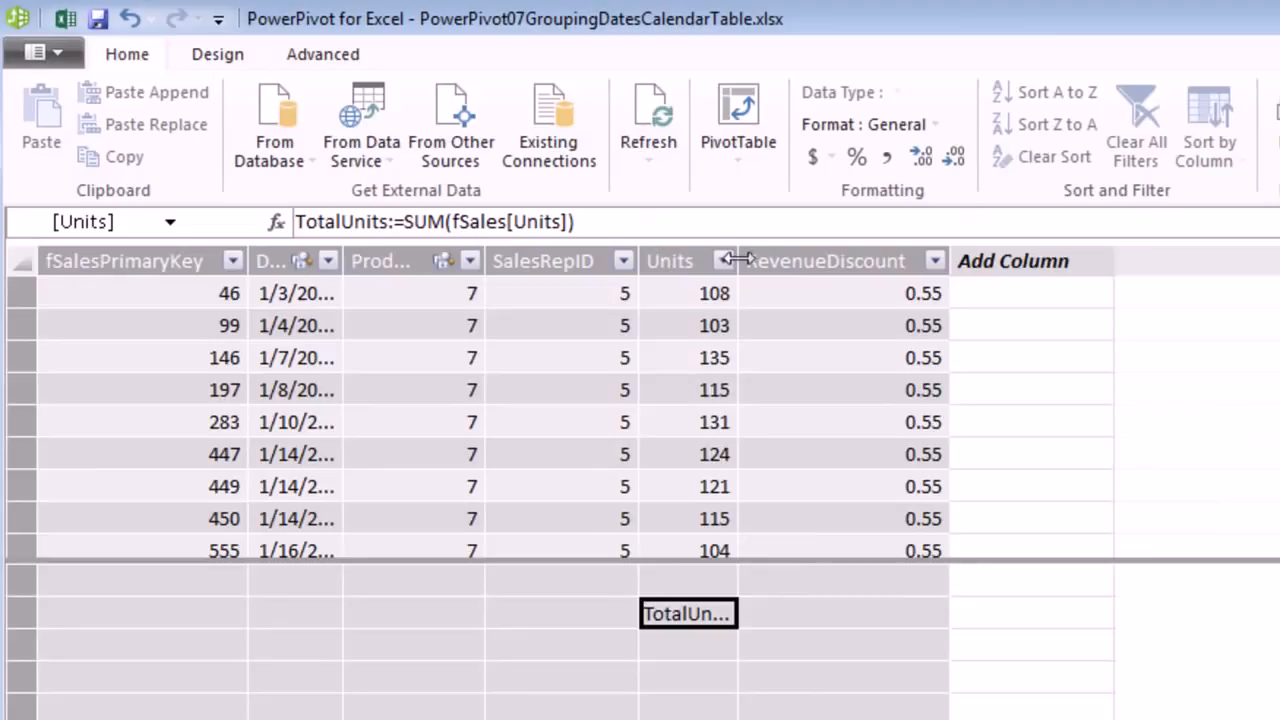
- Widen the Units column and format TotalUnits with a thousands separator and no decimal places
{"action": "left_click_drag", "start_coordinate": [738, 259], "coordinate": [944, 262]}
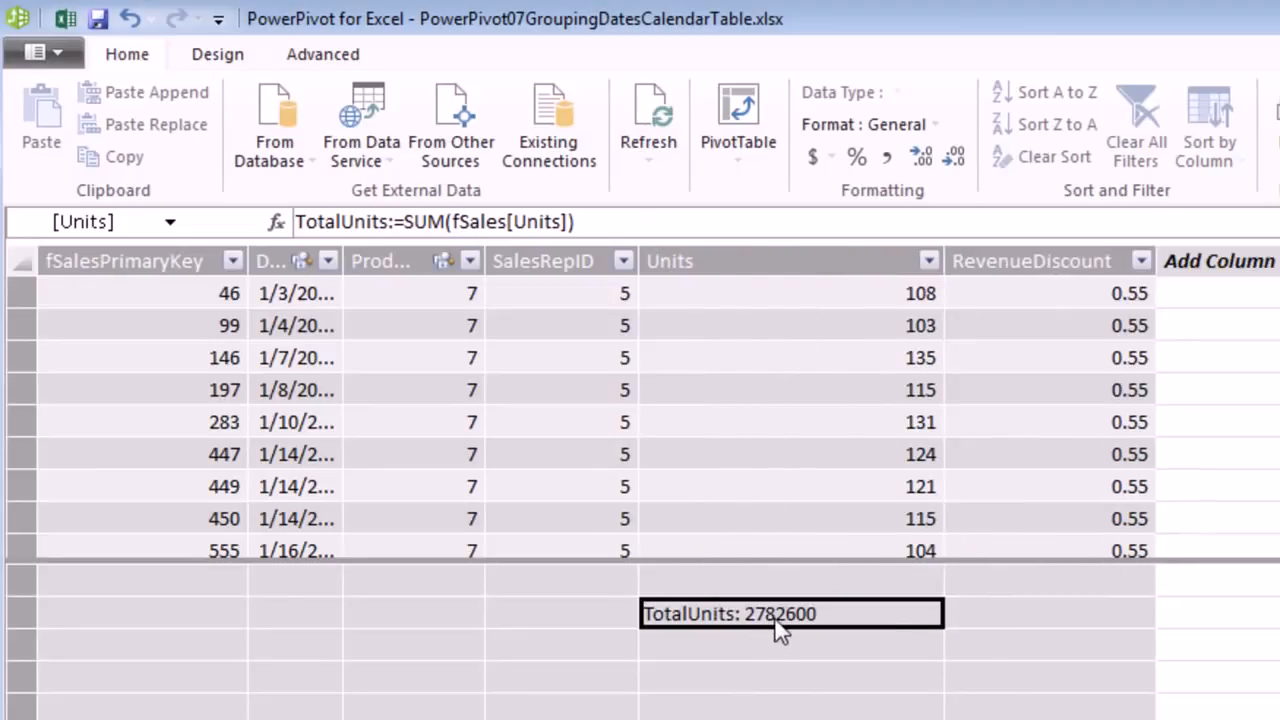
{"action": "left_click", "coordinate": [883, 160]}
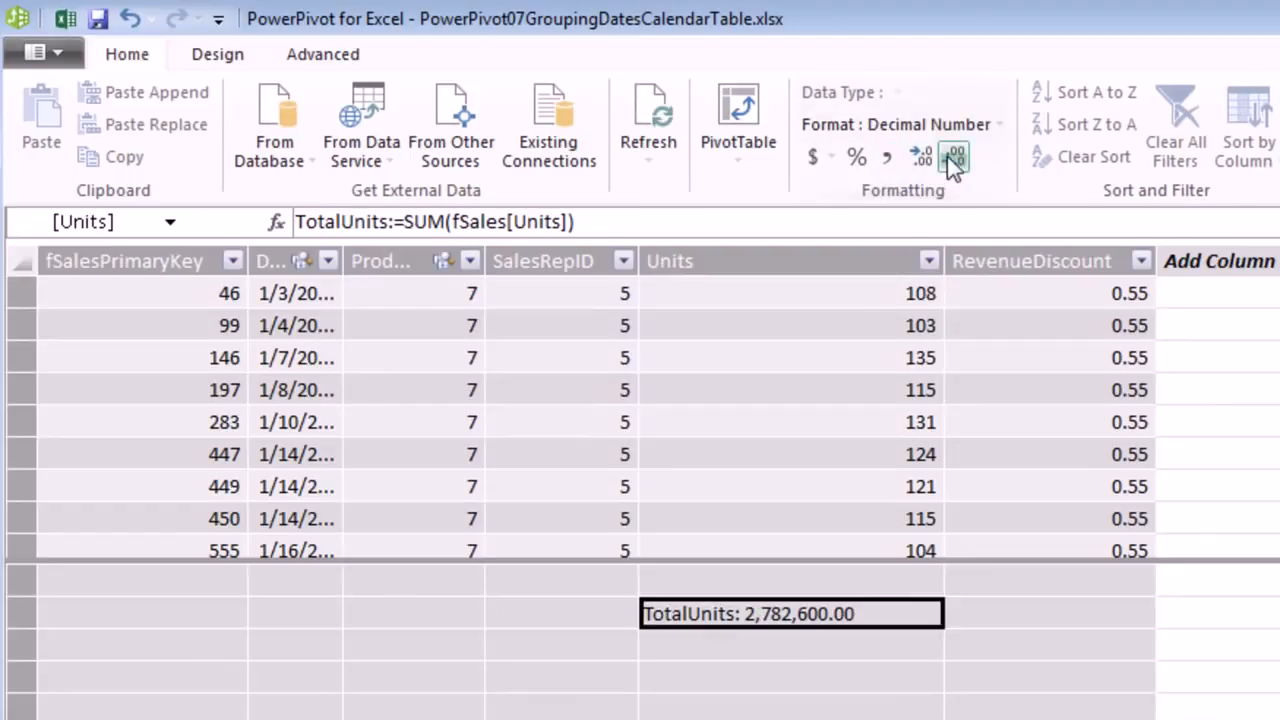
{"action": "left_click", "coordinate": [947, 156]}
{"action": "left_click", "coordinate": [947, 156]}
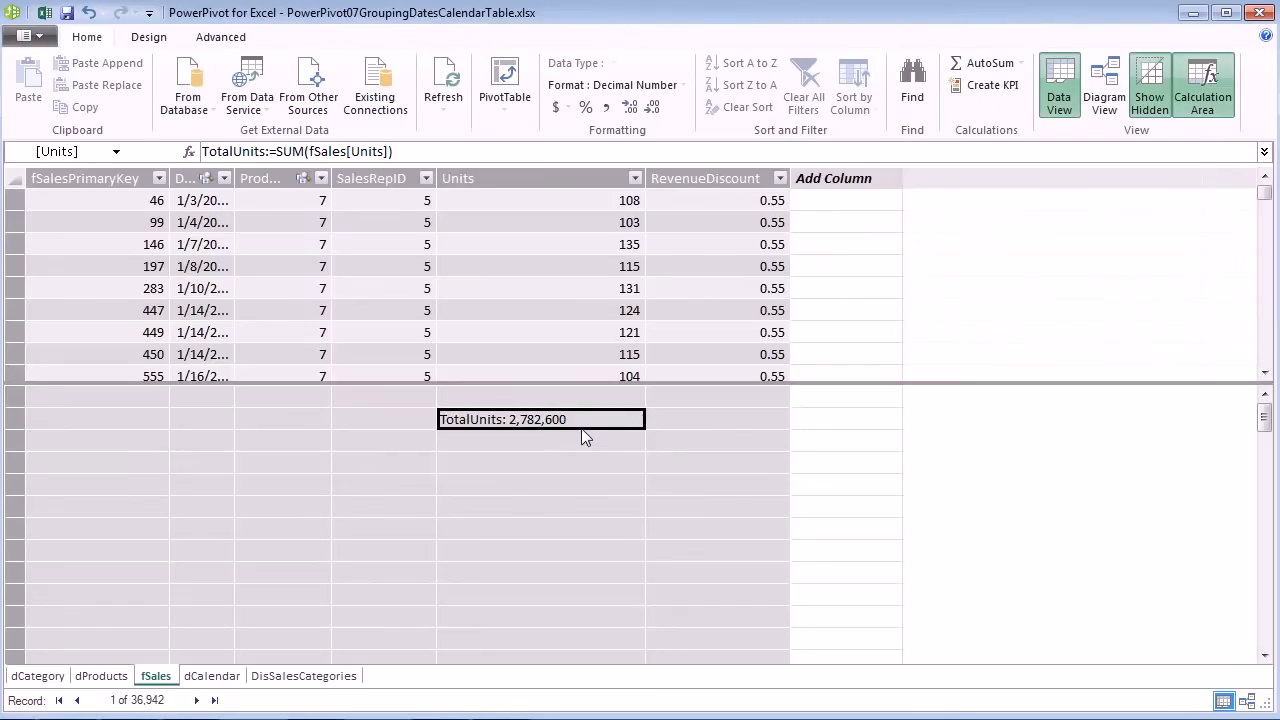
- Switch to Excel and review the TotalUnits definition and number format among the managed calculated fields, leaving them as they are
{"action": "key", "text": "alt+Tab"}
{"action": "key", "text": "alt+Tab"}
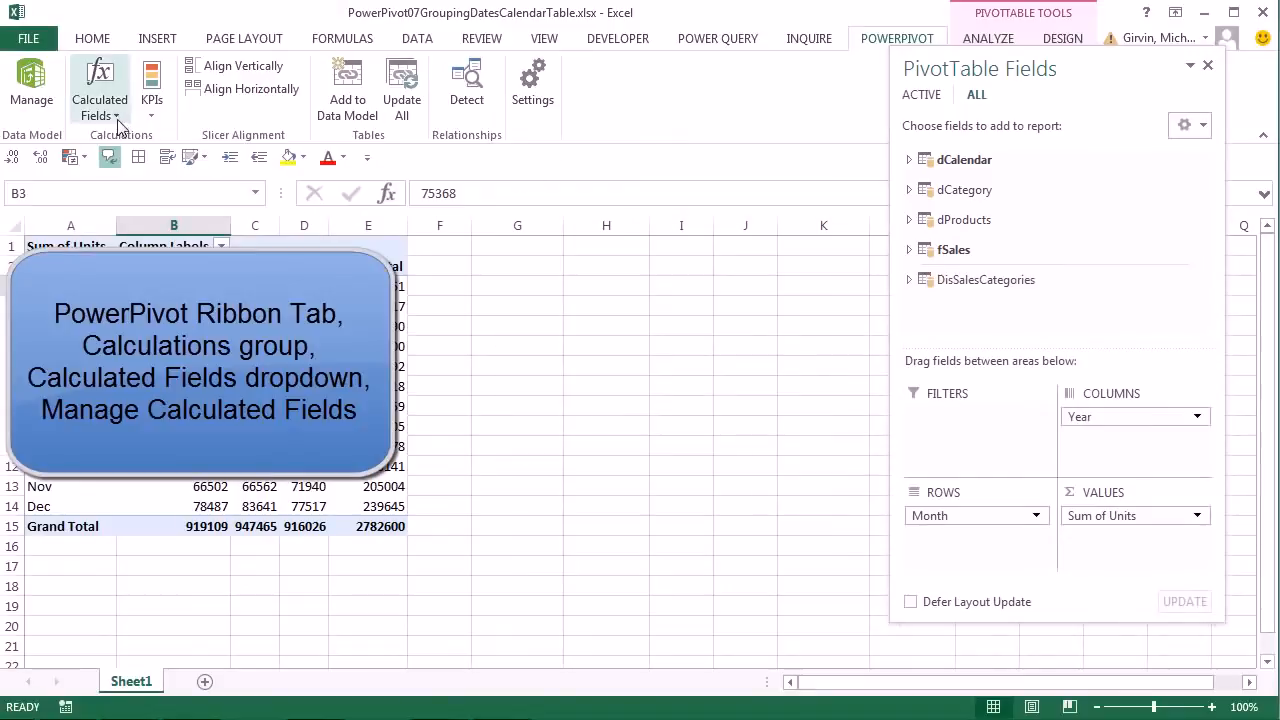
{"action": "left_click", "coordinate": [114, 113]}
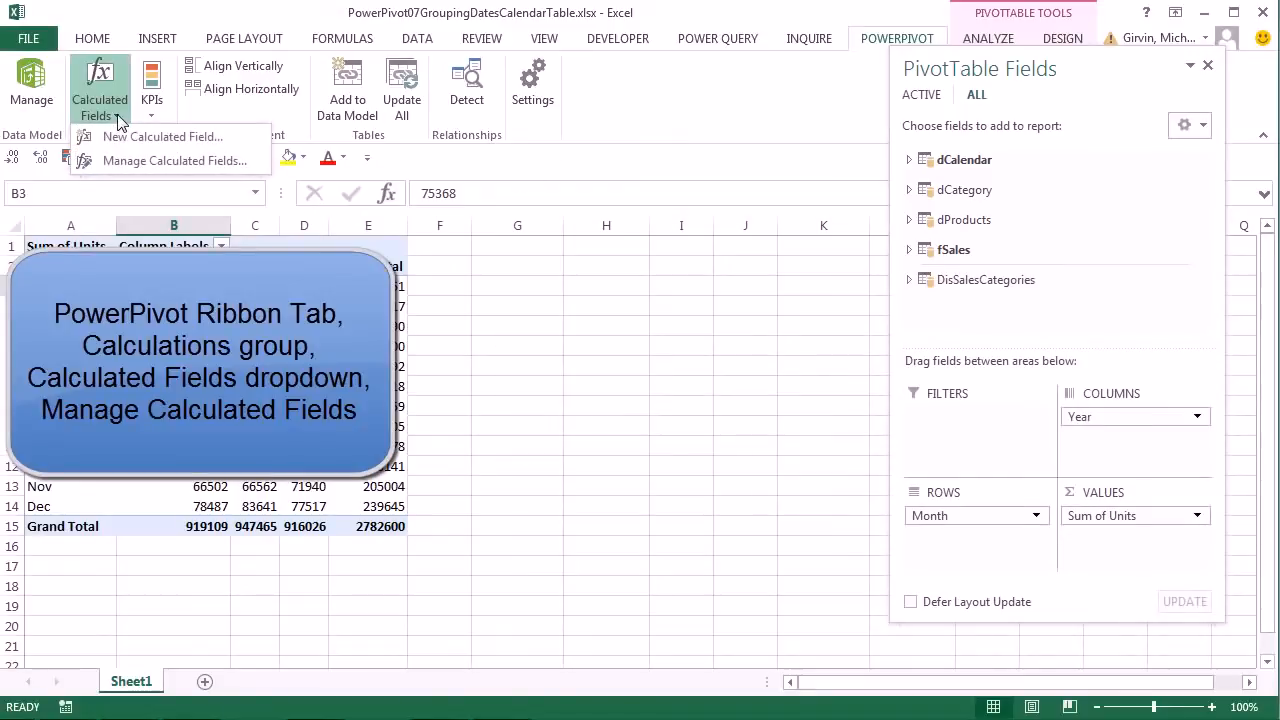
{"action": "left_click", "coordinate": [132, 164]}
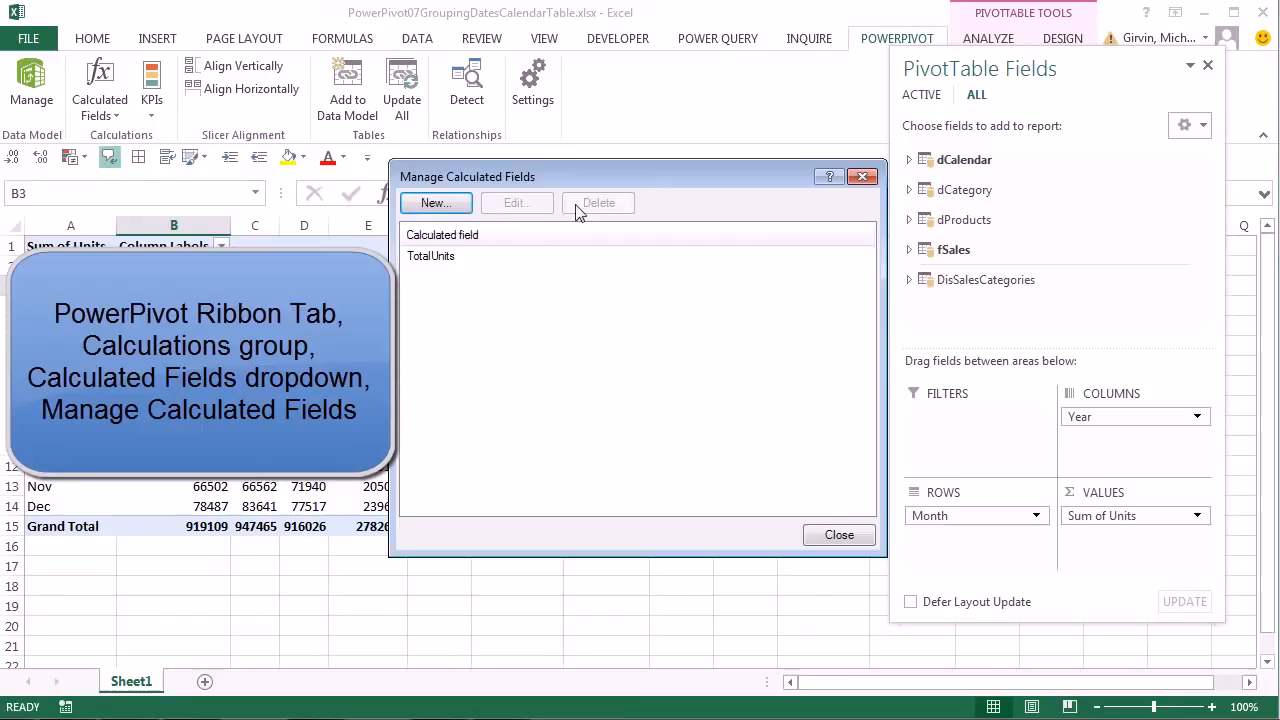
{"action": "left_click", "coordinate": [436, 258]}
{"action": "left_click", "coordinate": [515, 203]}
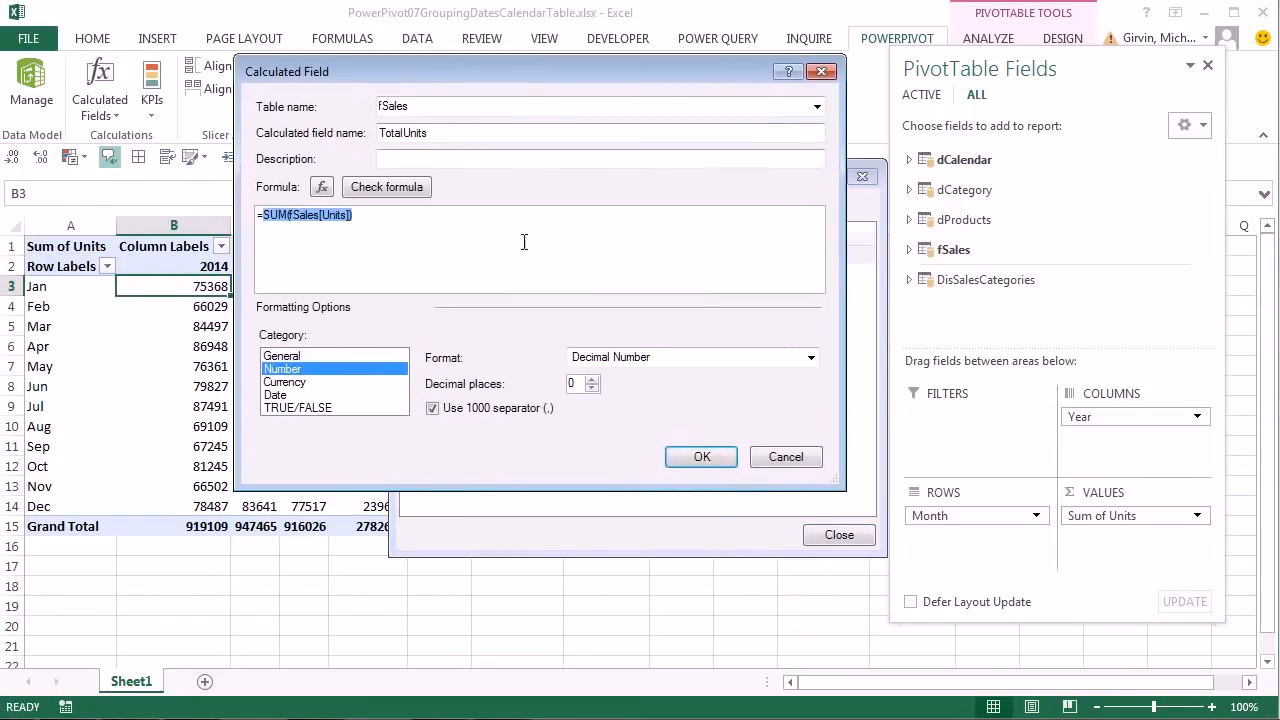
{"action": "left_click", "coordinate": [766, 465]}
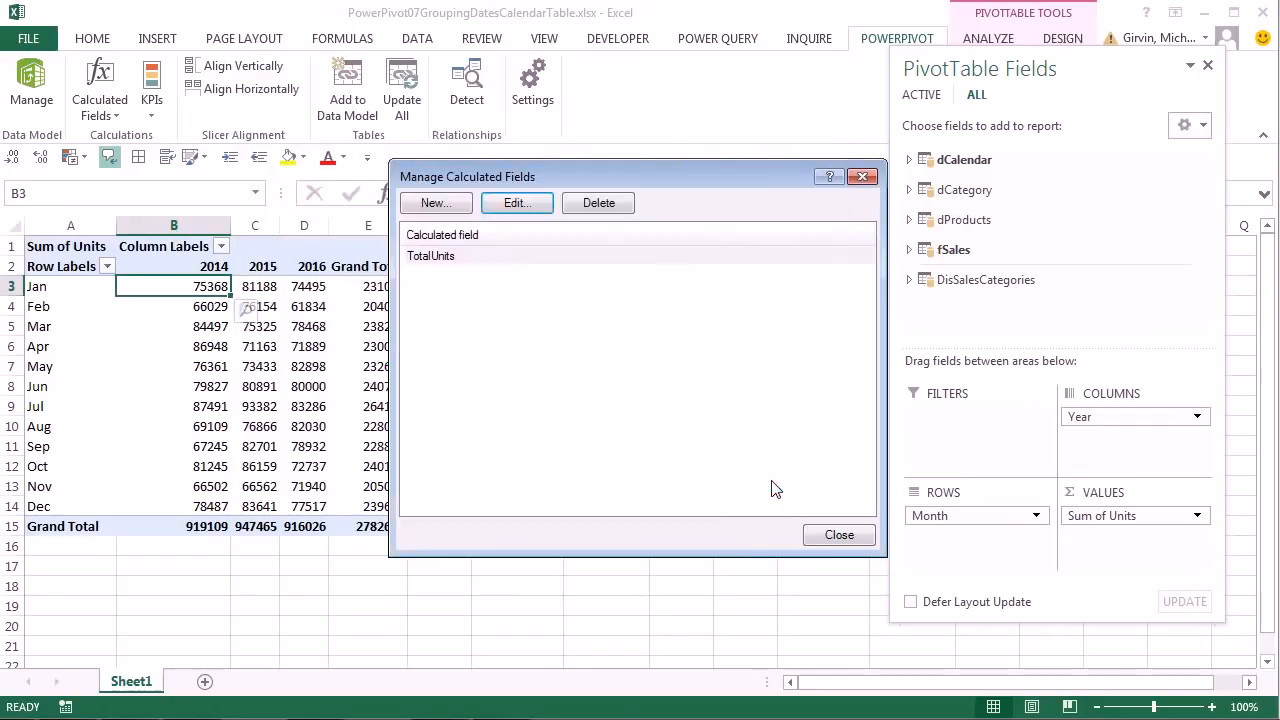
{"action": "left_click", "coordinate": [838, 534]}
- Switch back to the PowerPivot window and compare dCalendar's Quarter calculated column with the TotalUnits calculated field in fSales
{"action": "key", "text": "alt+Tab"}
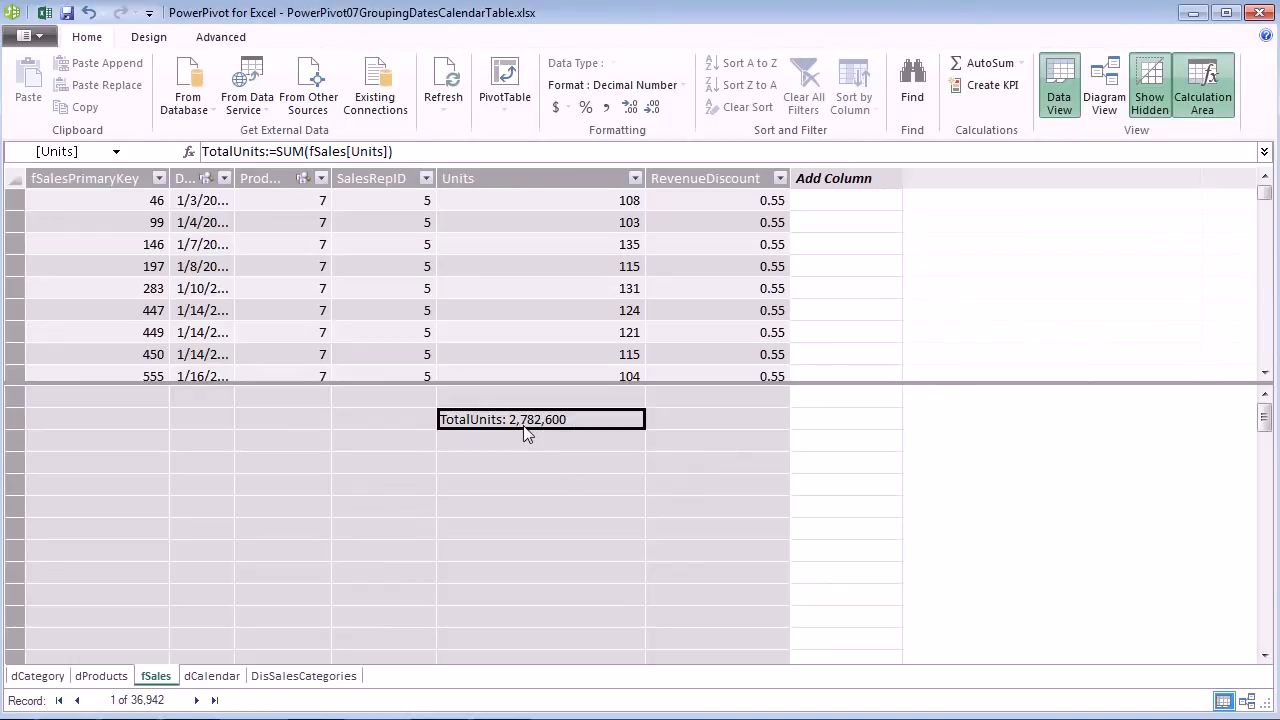
{"action": "left_click", "coordinate": [211, 676]}
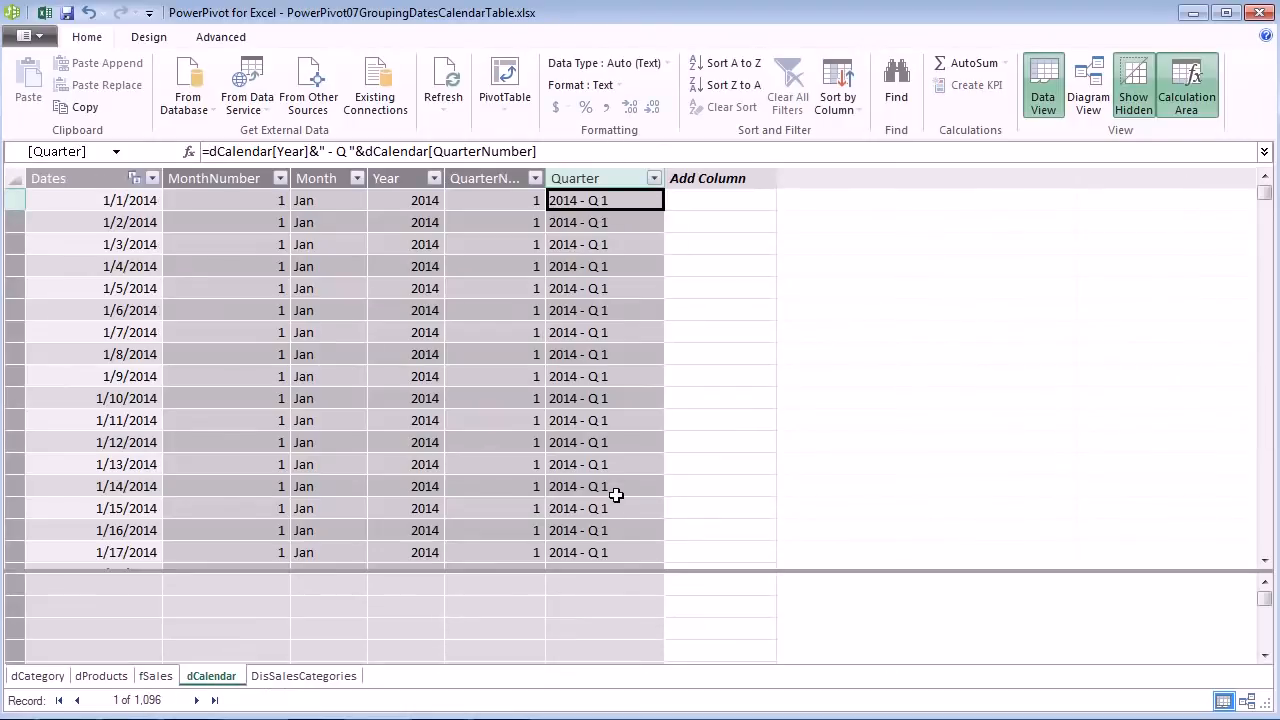
{"action": "left_click", "coordinate": [156, 676]}
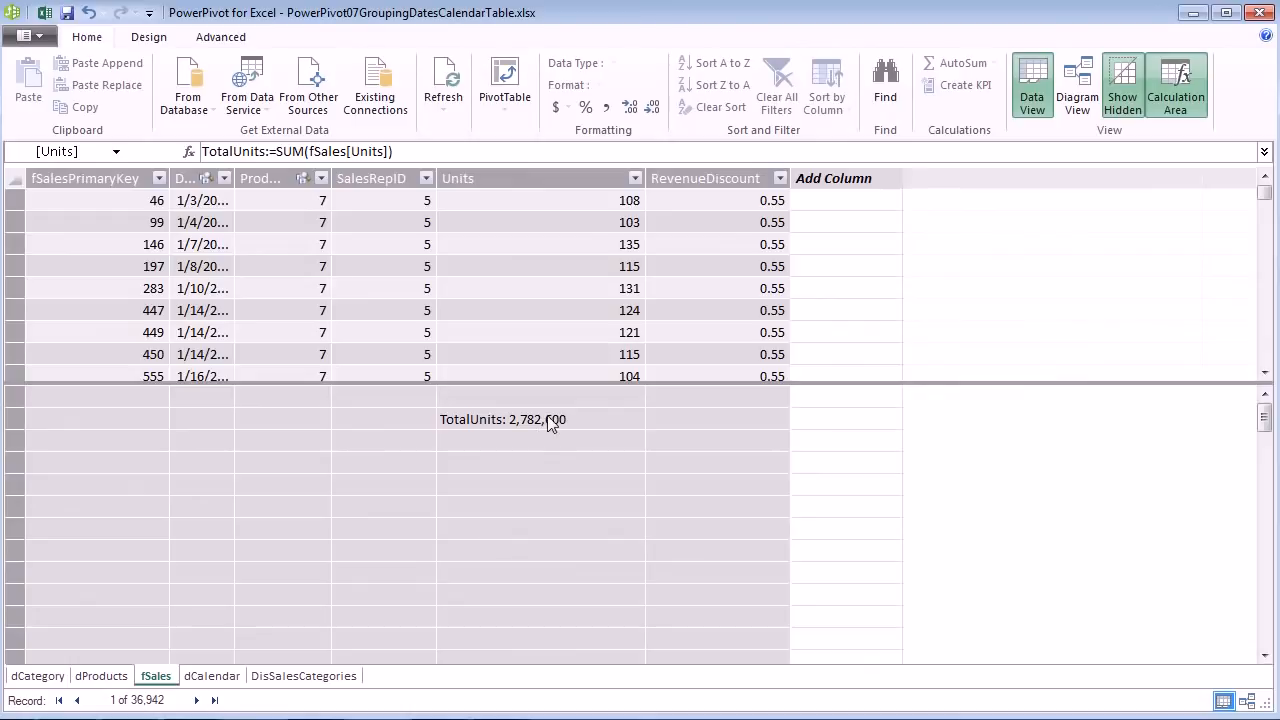
- Insert a PivotTable from the data model on the existing worksheet at Sheet1 cell G1
{"action": "left_click", "coordinate": [515, 82]}
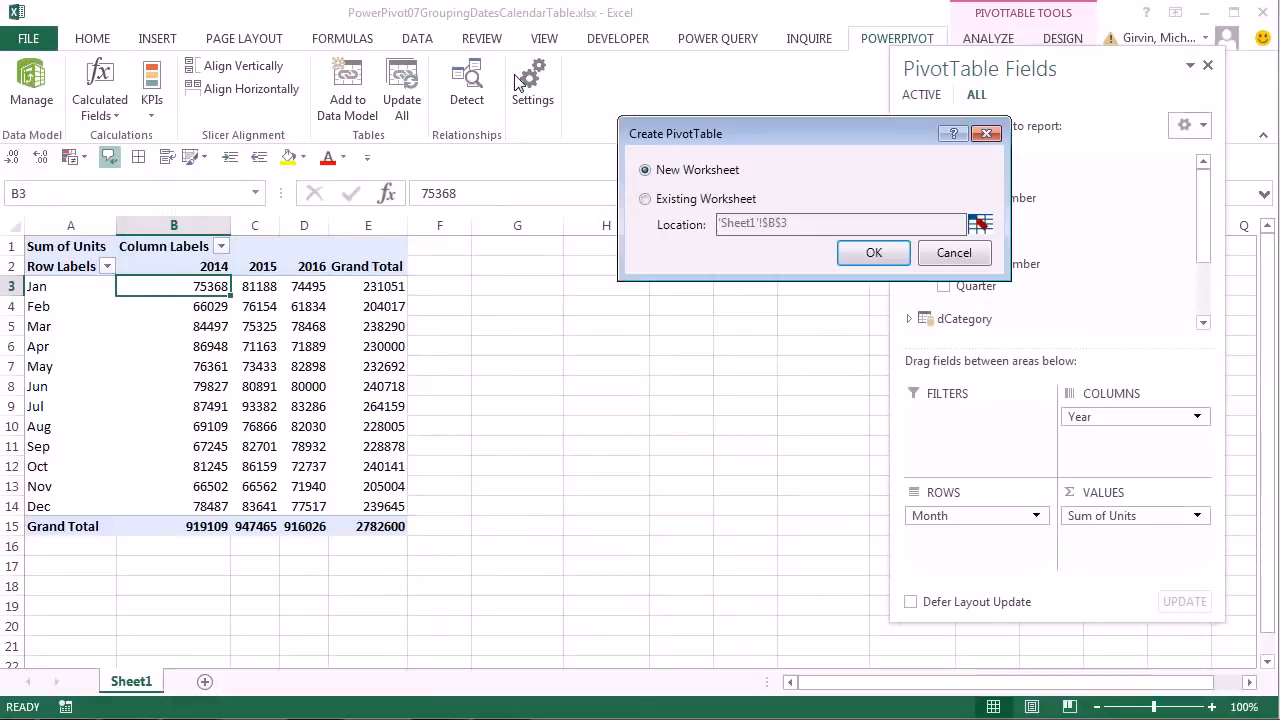
{"action": "left_click", "coordinate": [646, 200]}
{"action": "left_click_drag", "start_coordinate": [800, 224], "coordinate": [670, 217]}
{"action": "left_click", "coordinate": [980, 224]}
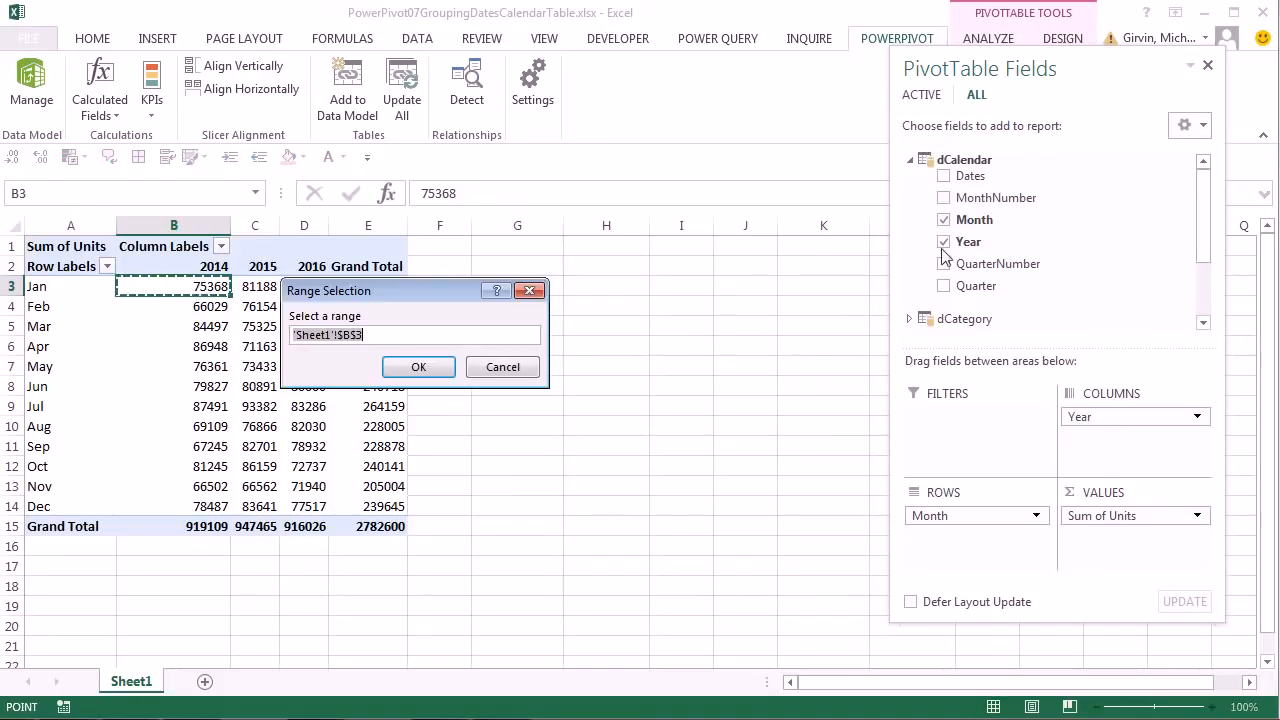
{"action": "left_click", "coordinate": [543, 248]}
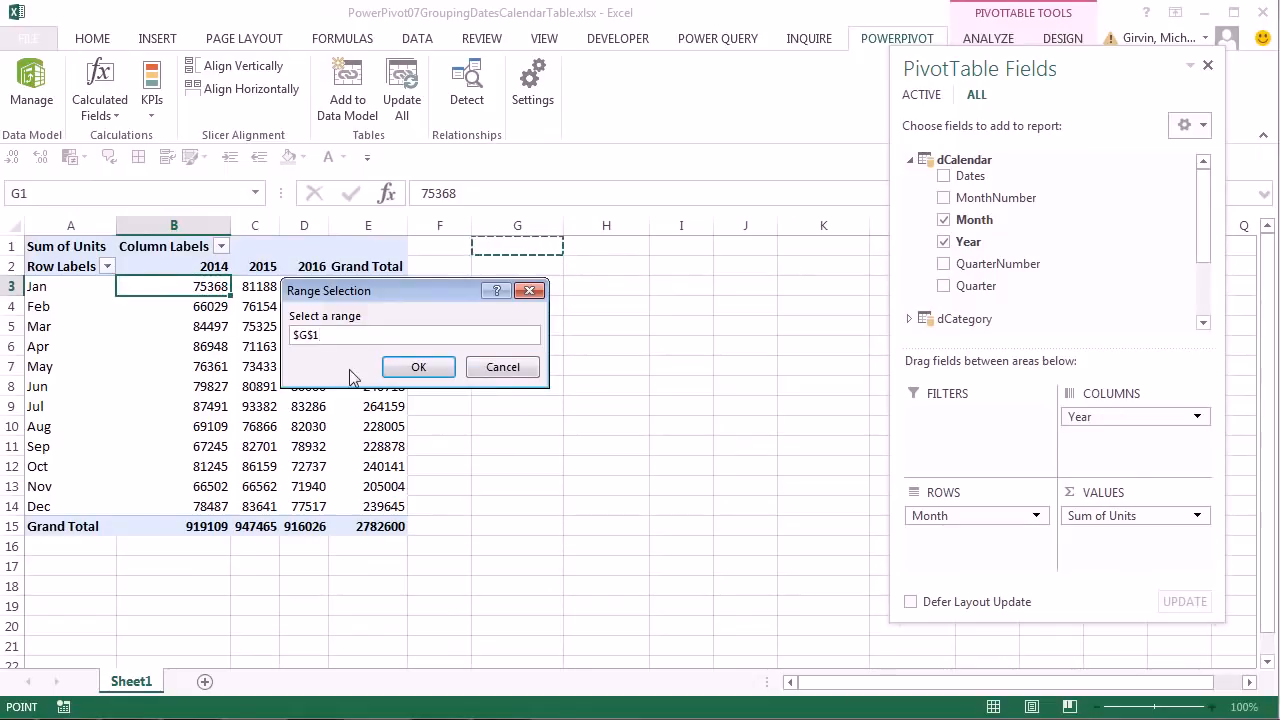
{"action": "left_click", "coordinate": [415, 362]}
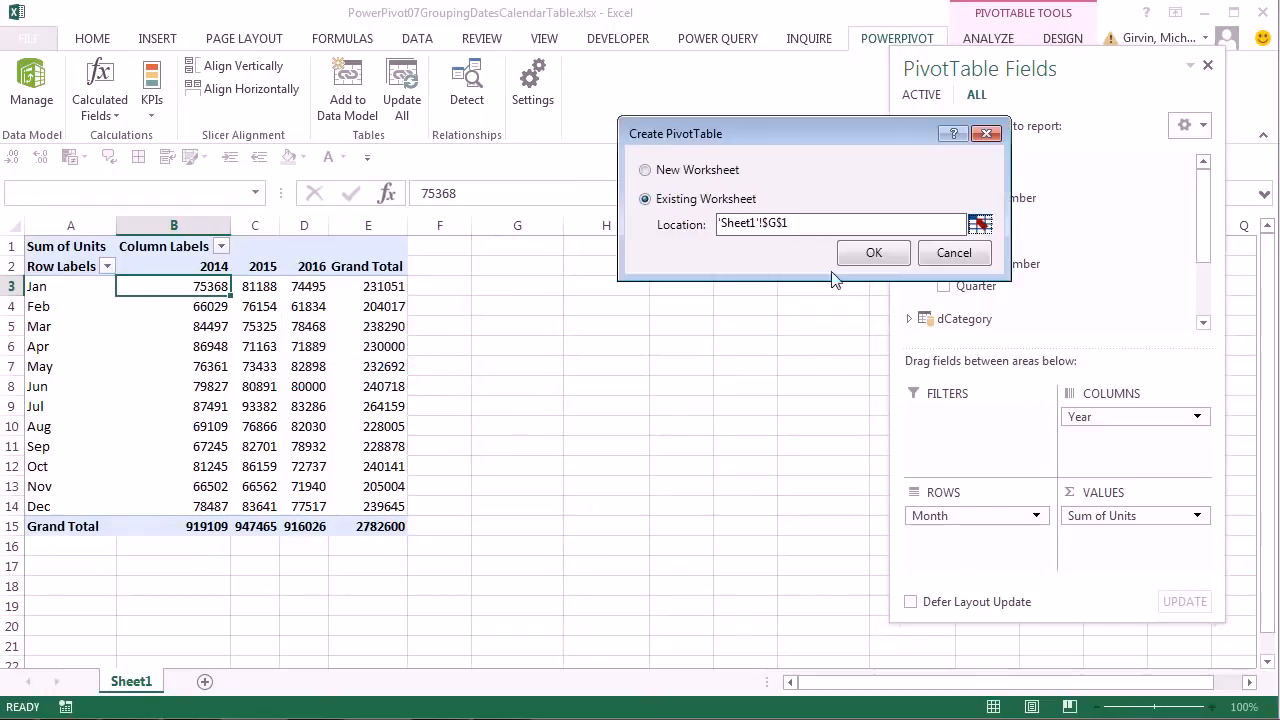
{"action": "left_click", "coordinate": [886, 252]}
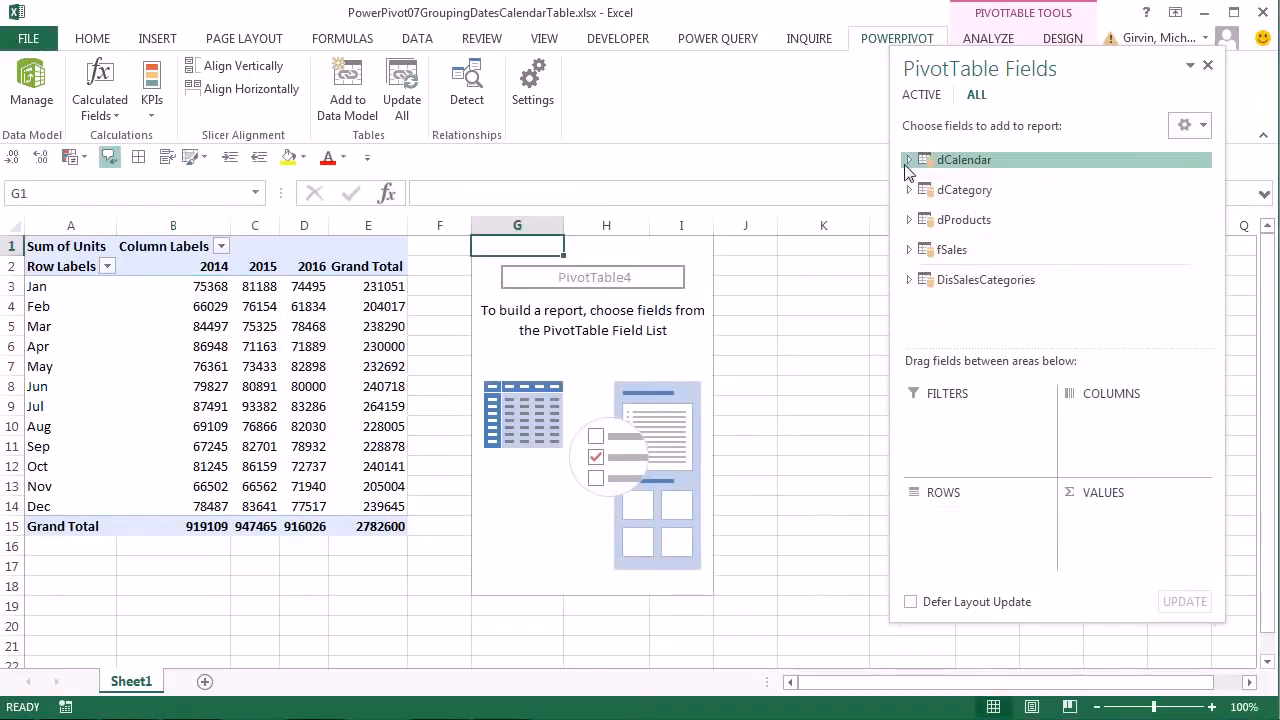
- Build the new PivotTable with Quarter from dCalendar as rows and the TotalUnits calculated field from fSales as values
{"action": "left_click", "coordinate": [909, 160]}
{"action": "left_click_drag", "start_coordinate": [966, 286], "coordinate": [985, 512]}
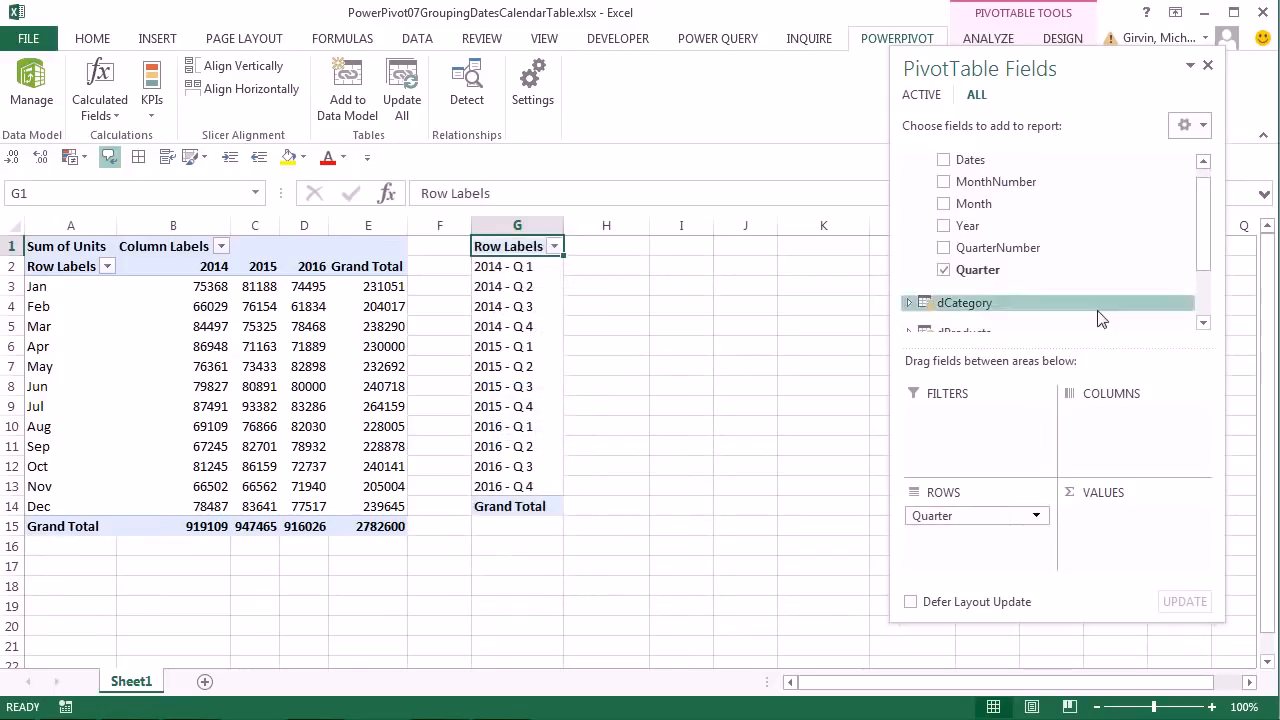
{"action": "left_click_drag", "start_coordinate": [1204, 224], "coordinate": [1203, 277]}
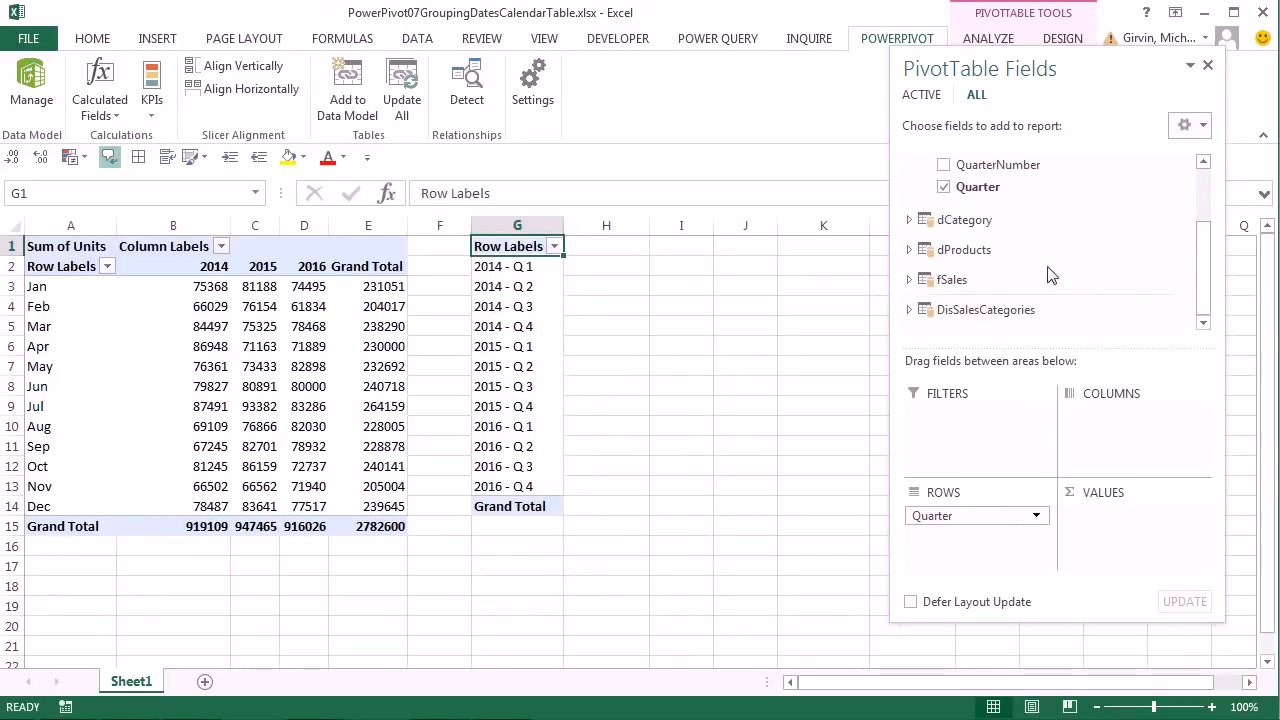
{"action": "left_click", "coordinate": [909, 283]}
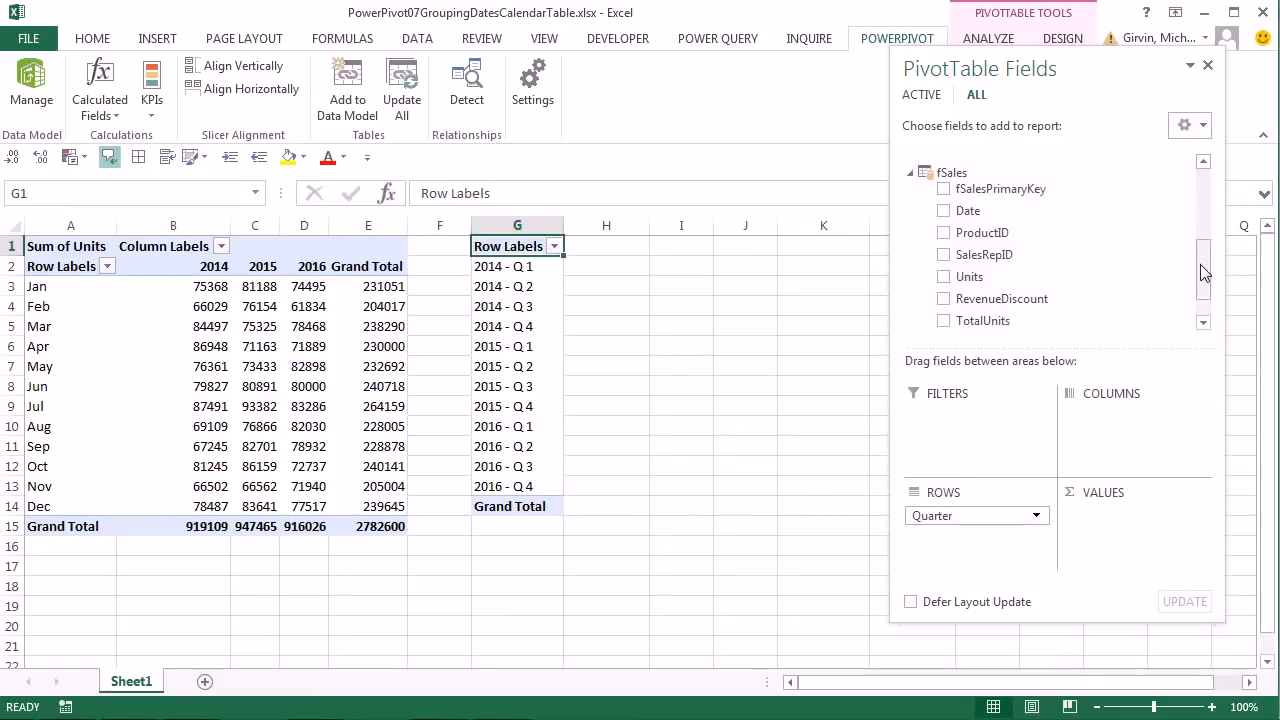
{"action": "scroll", "coordinate": [1125, 275], "scroll_direction": "down", "scroll_amount": 2}
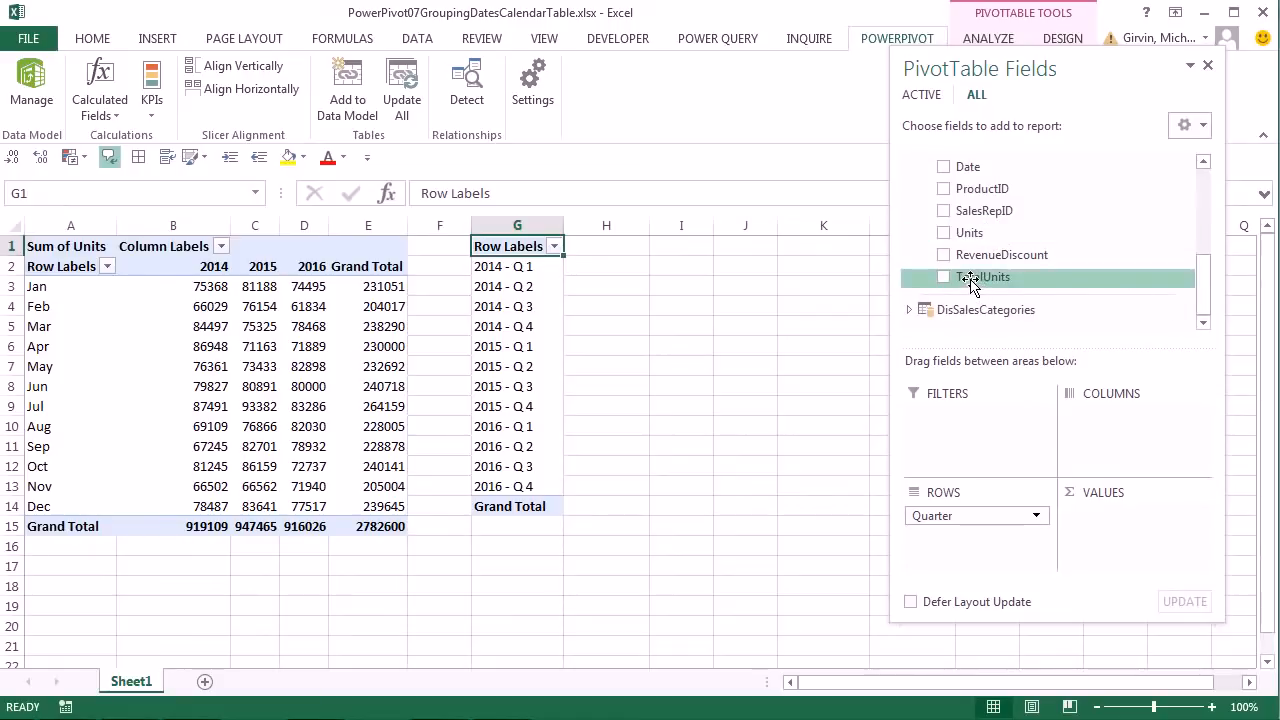
{"action": "left_click_drag", "start_coordinate": [972, 279], "coordinate": [1100, 524]}
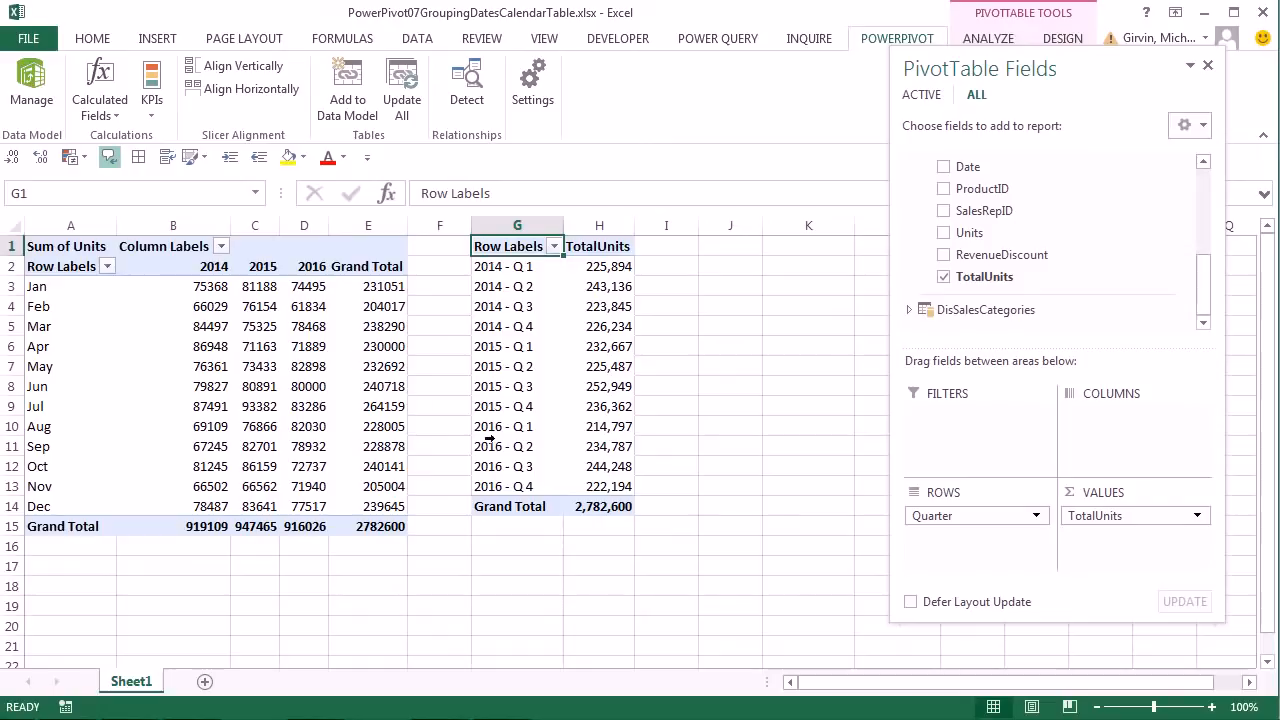
- Examine the quarterly TotalUnits values for 2014 - Q 3 and 2015 - Q 3, checking back against the TotalUnits field in PowerPivot's fSales table
{"action": "left_click", "coordinate": [597, 310]}
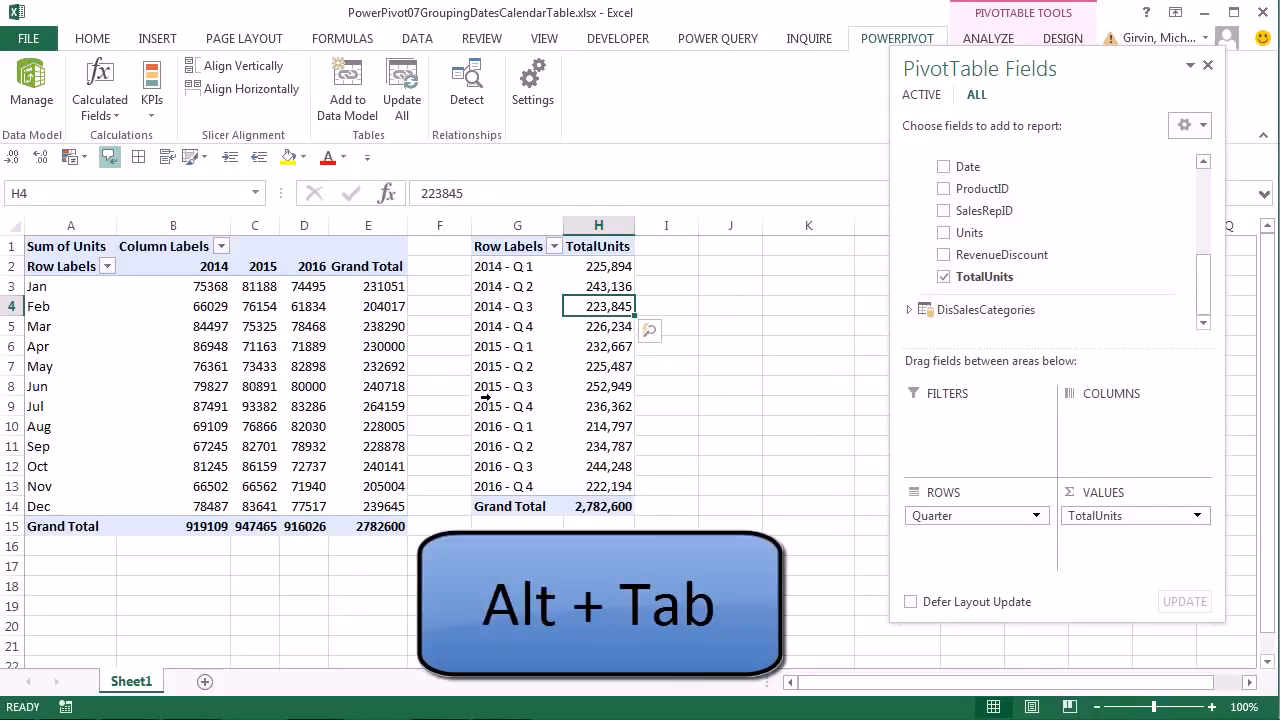
{"action": "key", "text": "alt+Tab"}
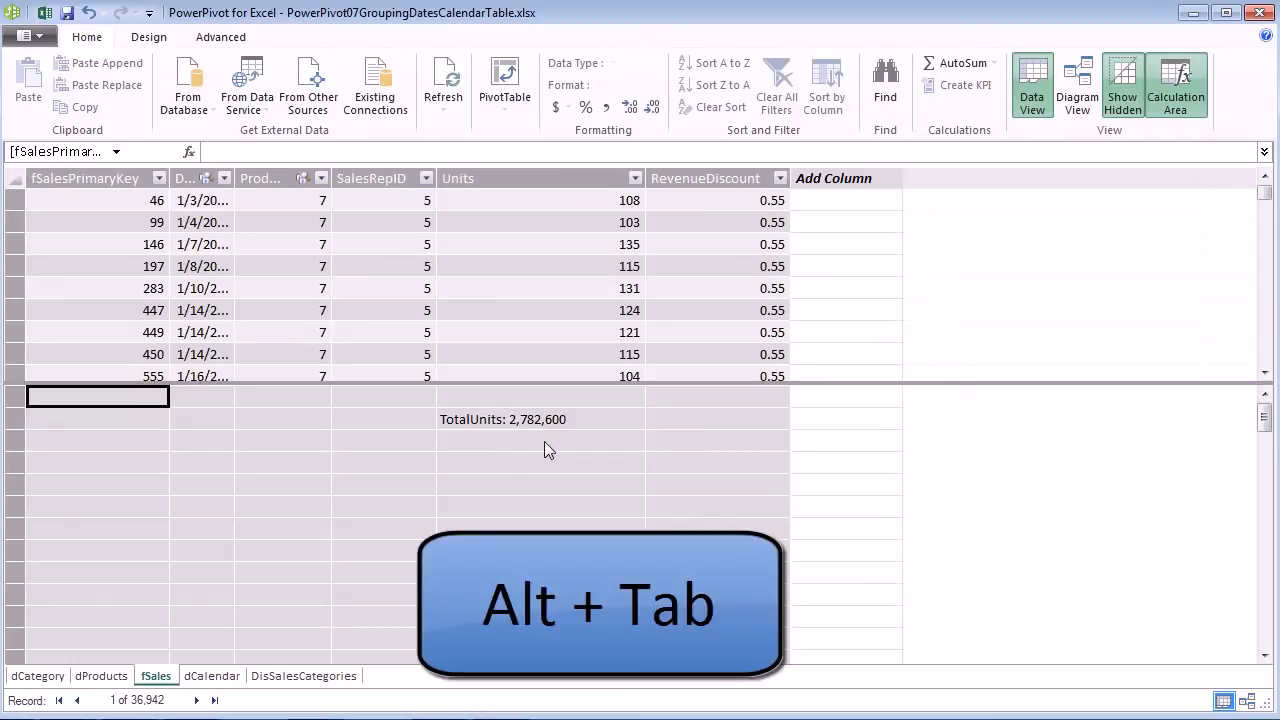
{"action": "key", "text": "alt+Tab"}
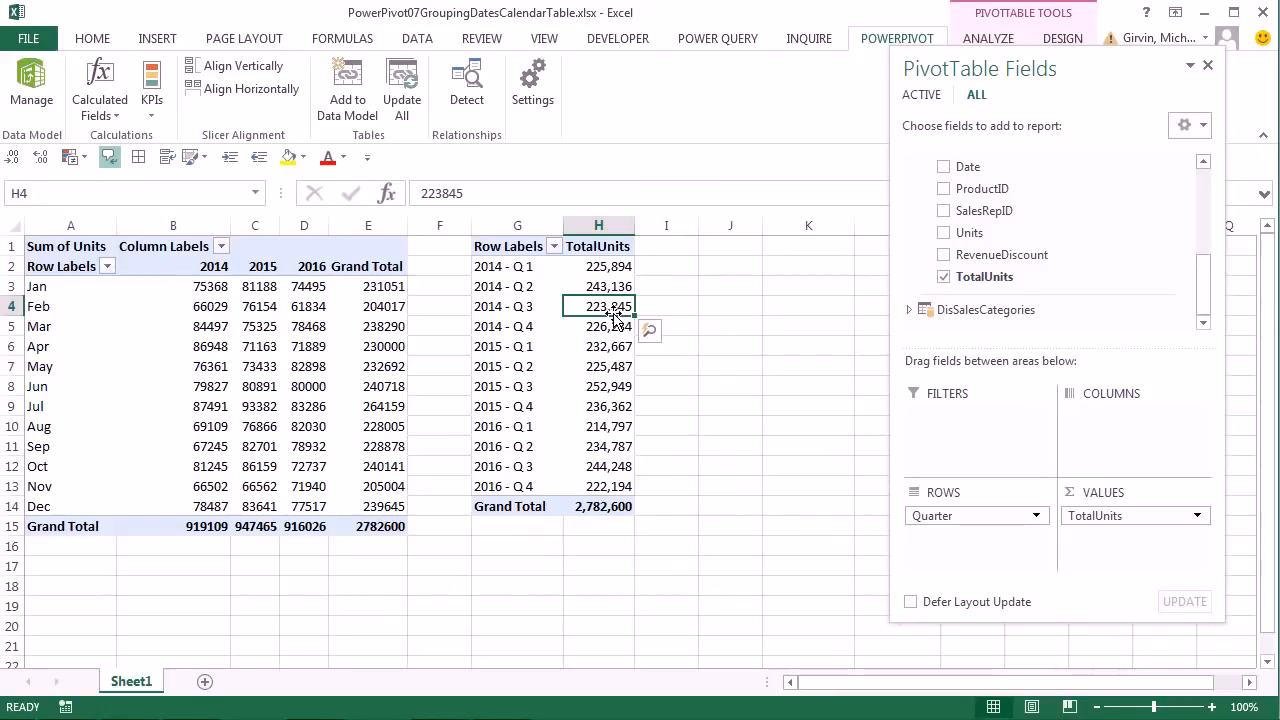
{"action": "left_click", "coordinate": [520, 307]}
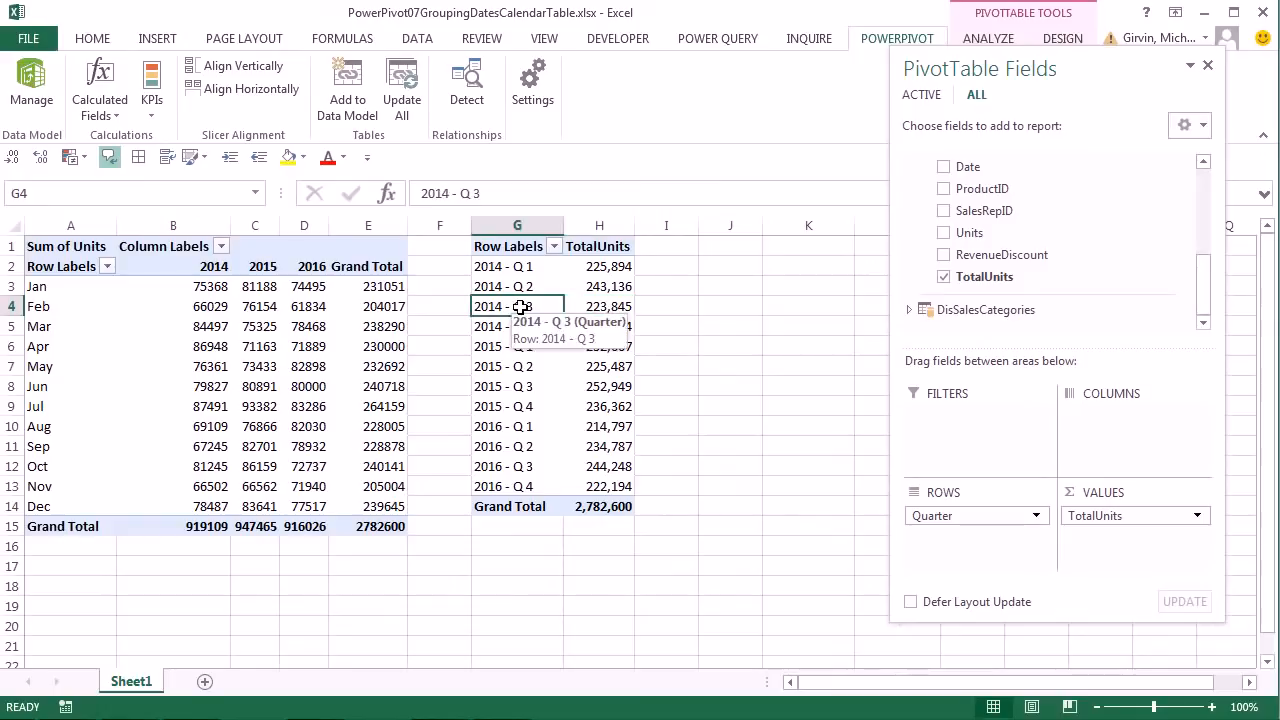
{"action": "left_click", "coordinate": [598, 307]}
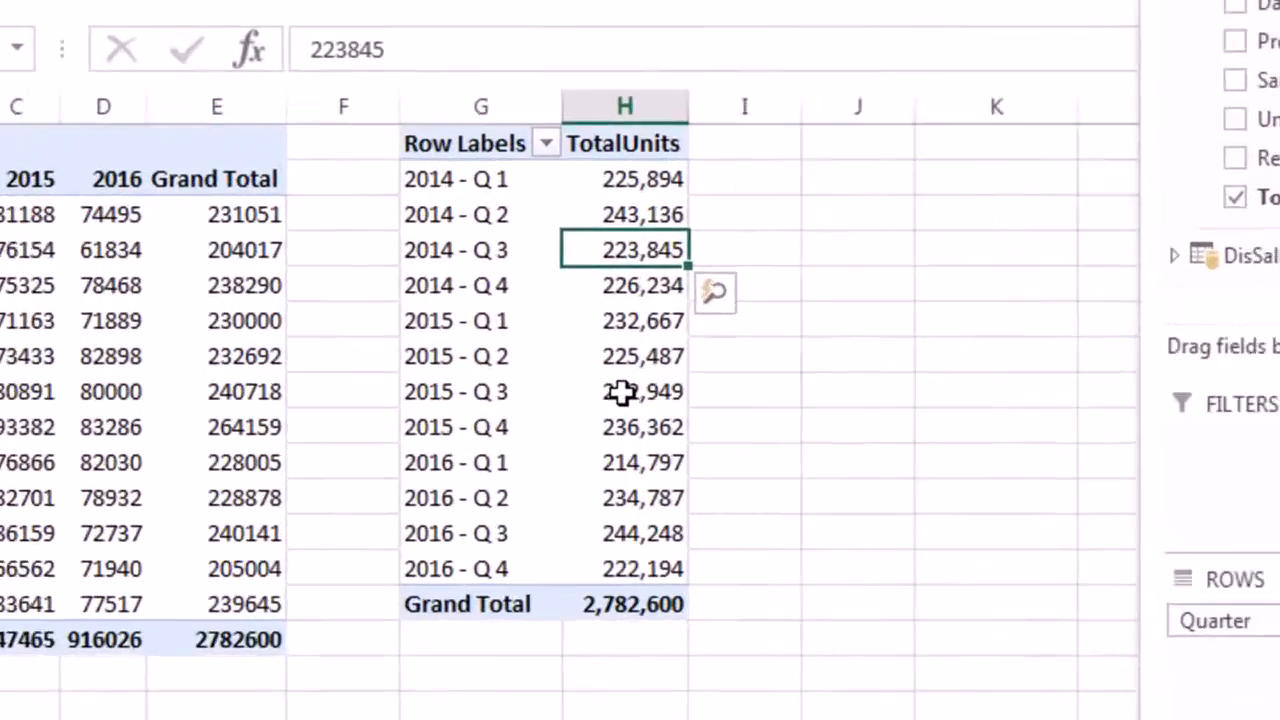
{"action": "left_click", "coordinate": [622, 392]}
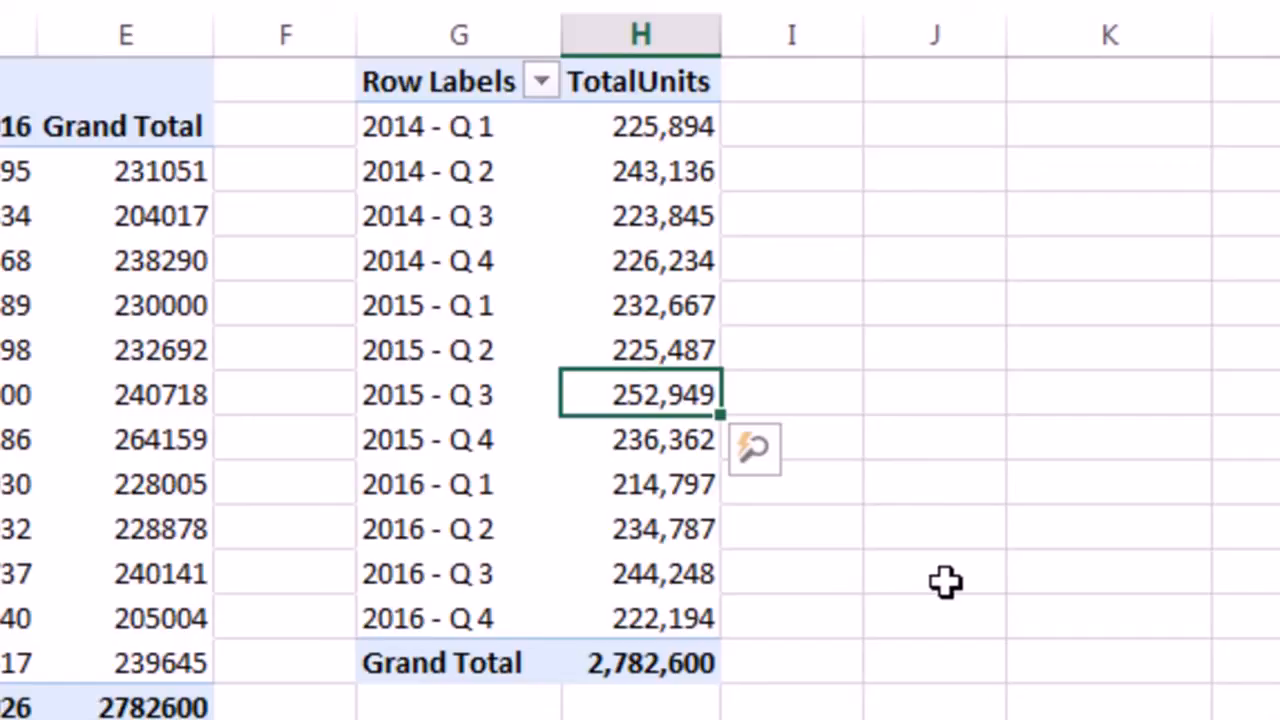
{"action": "left_click", "coordinate": [600, 393]}
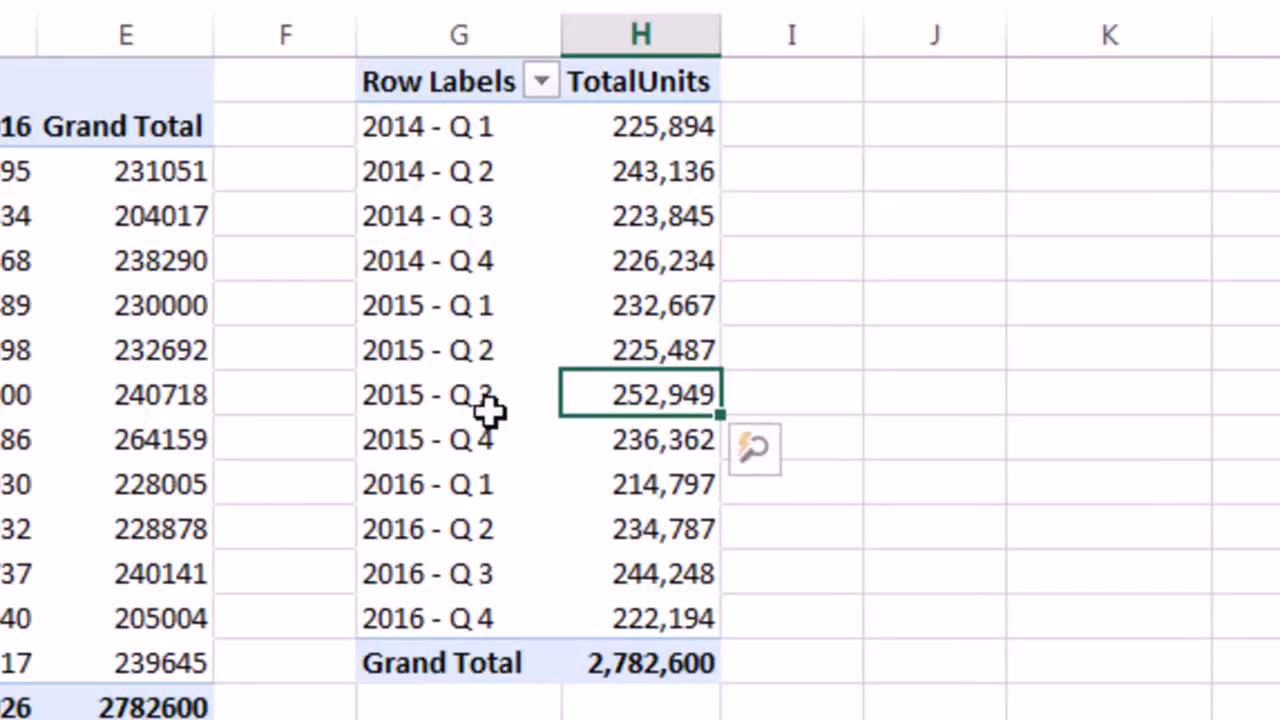
- Switch to the PowerPivot window and examine which dates in dCalendar belong to the 2015 - Q 3 quarter
{"action": "key", "text": "alt+Tab"}
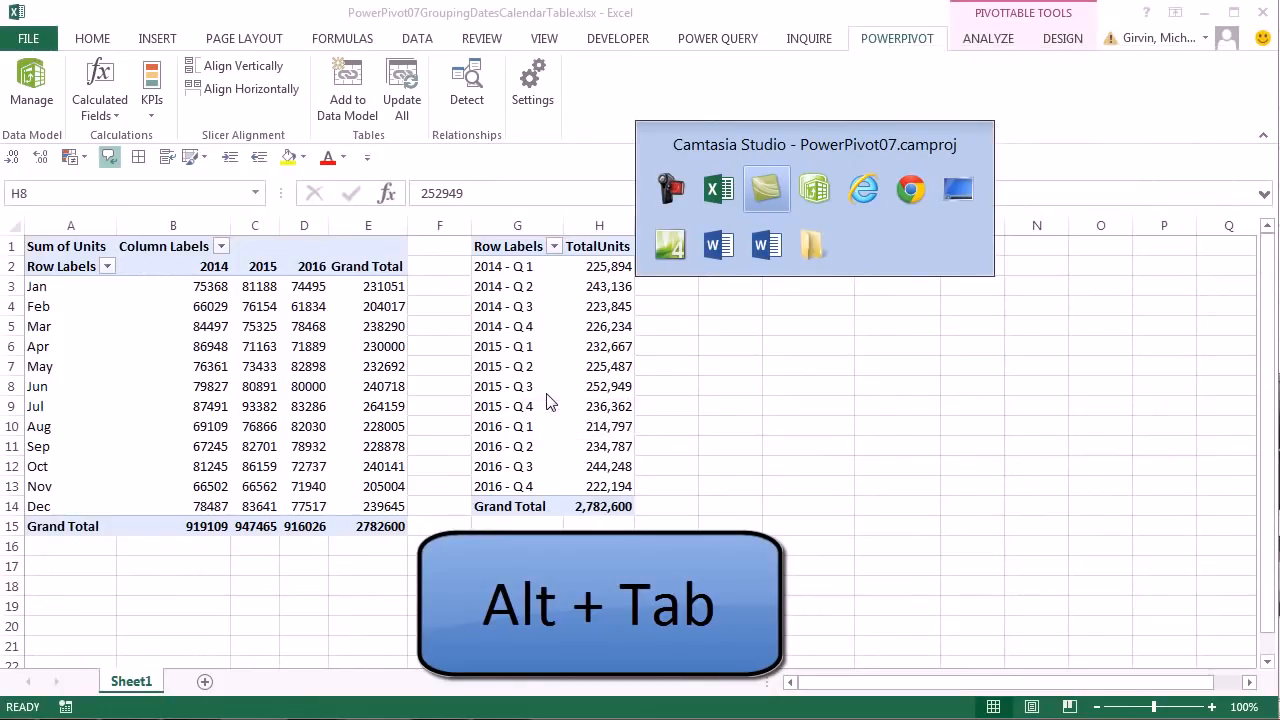
{"action": "key", "text": "alt+Tab"}
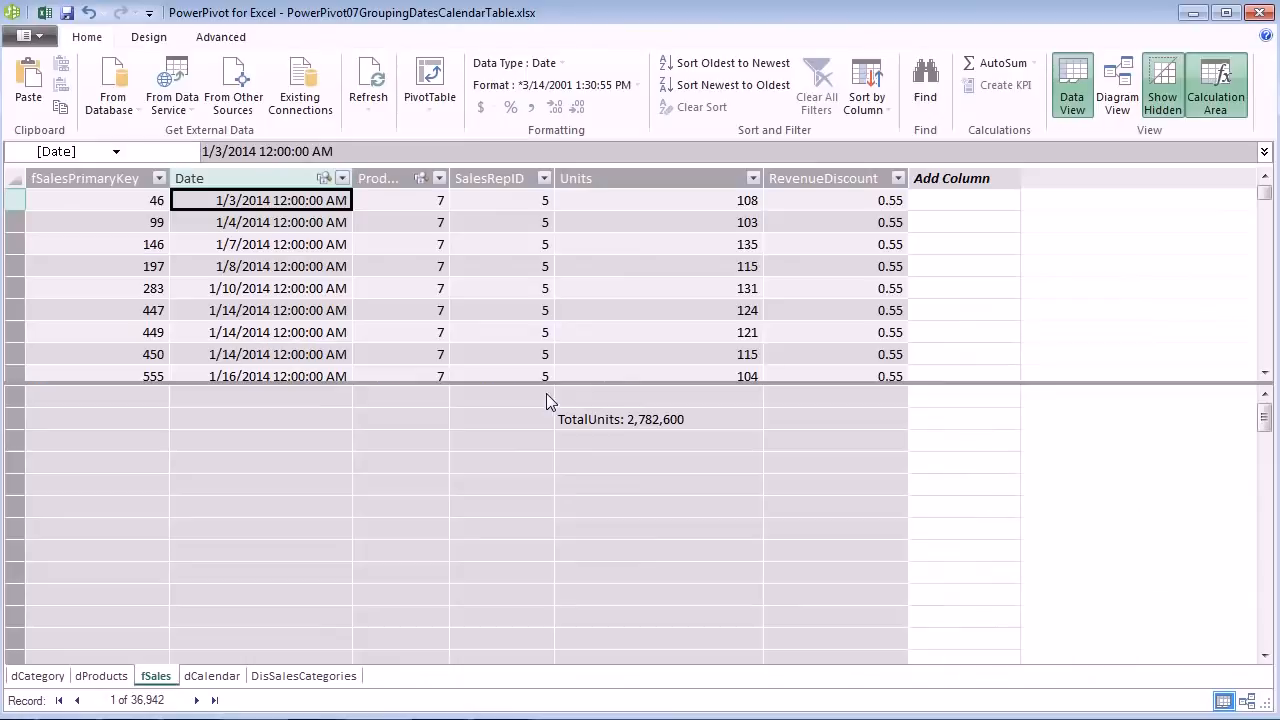
{"action": "left_click", "coordinate": [211, 676]}
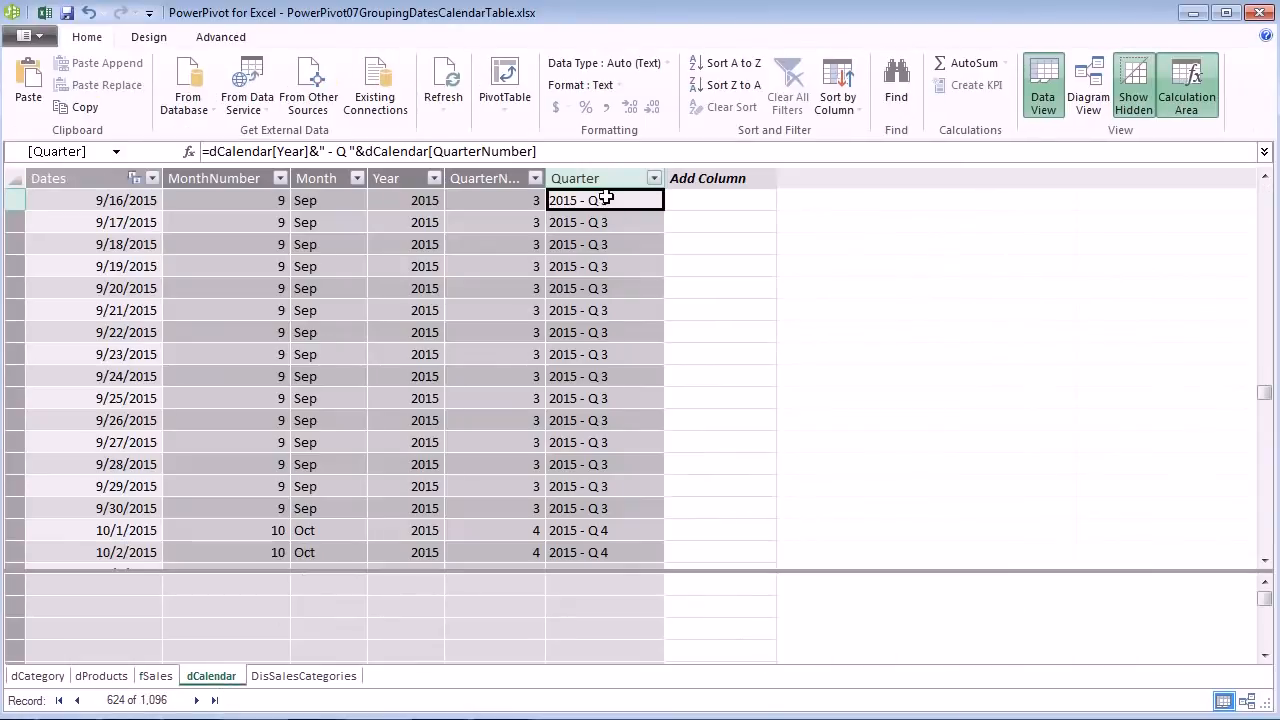
{"action": "left_click", "coordinate": [609, 310]}
{"action": "left_click", "coordinate": [606, 334]}
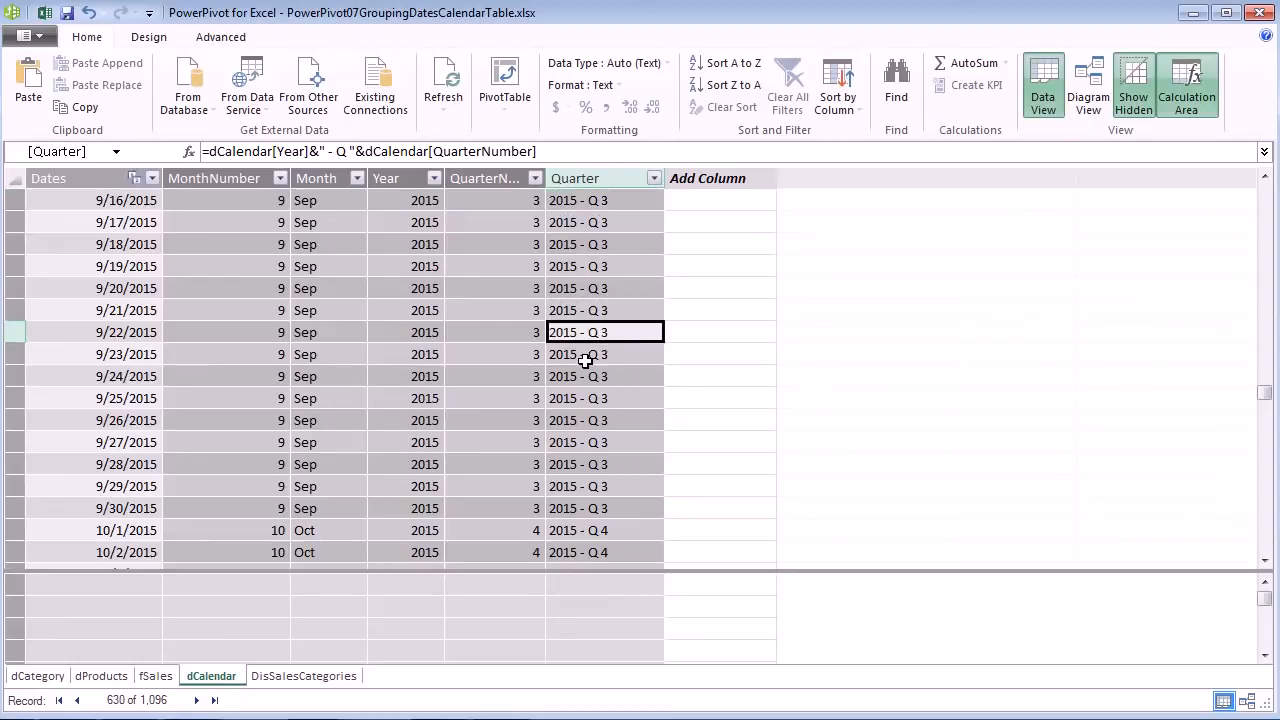
{"action": "left_click", "coordinate": [585, 358]}
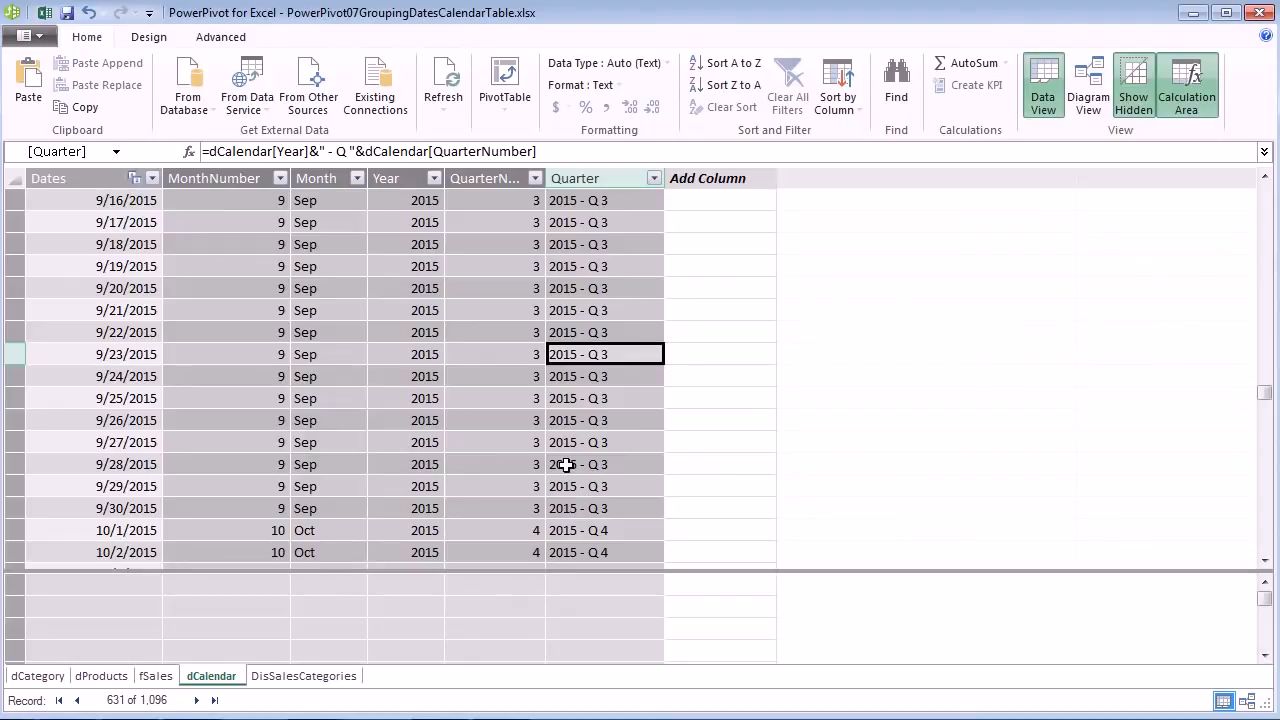
{"action": "left_click_drag", "start_coordinate": [585, 506], "coordinate": [137, 232]}
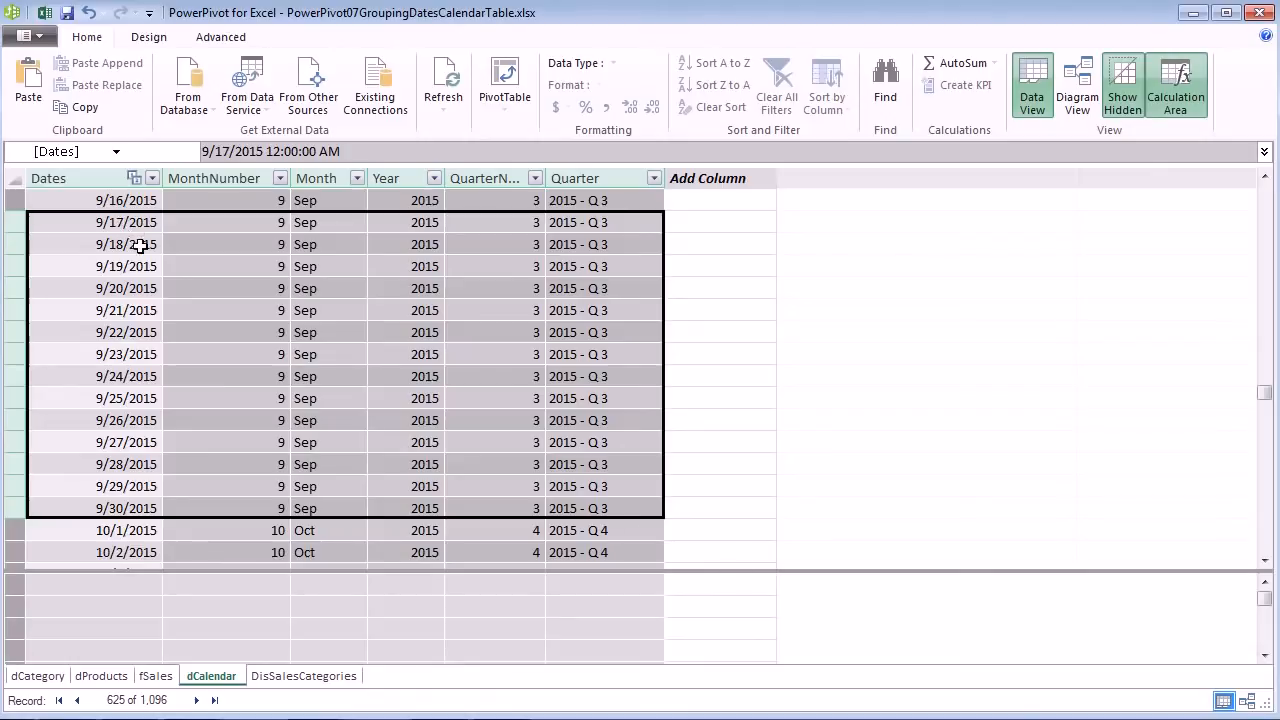
{"action": "left_click", "coordinate": [111, 222]}
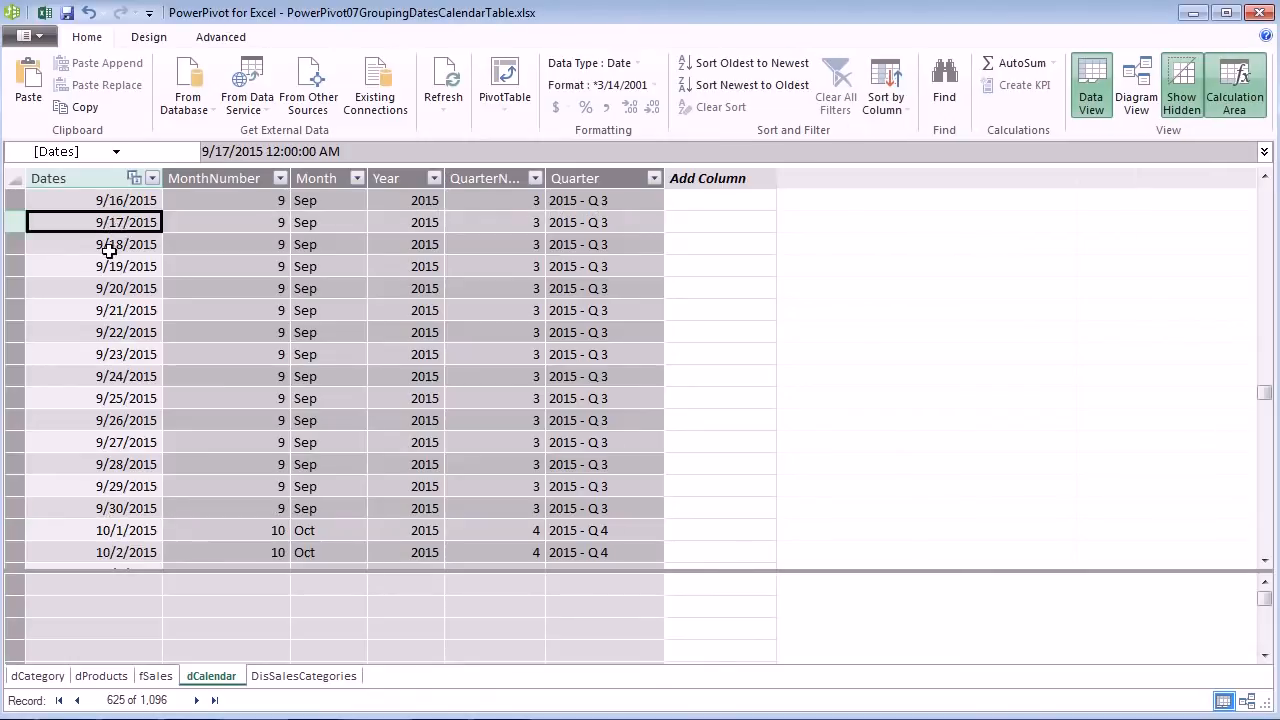
{"action": "left_click", "coordinate": [108, 244]}
{"action": "left_click", "coordinate": [110, 266]}
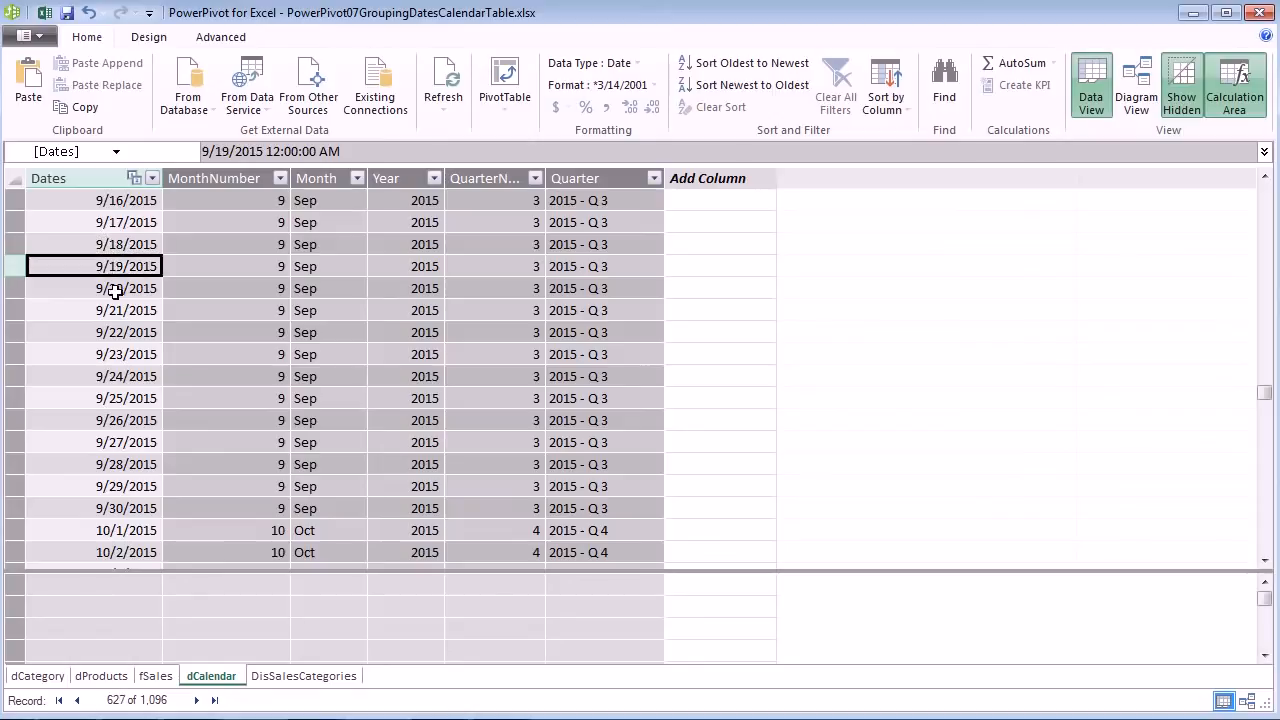
{"action": "left_click", "coordinate": [117, 287]}
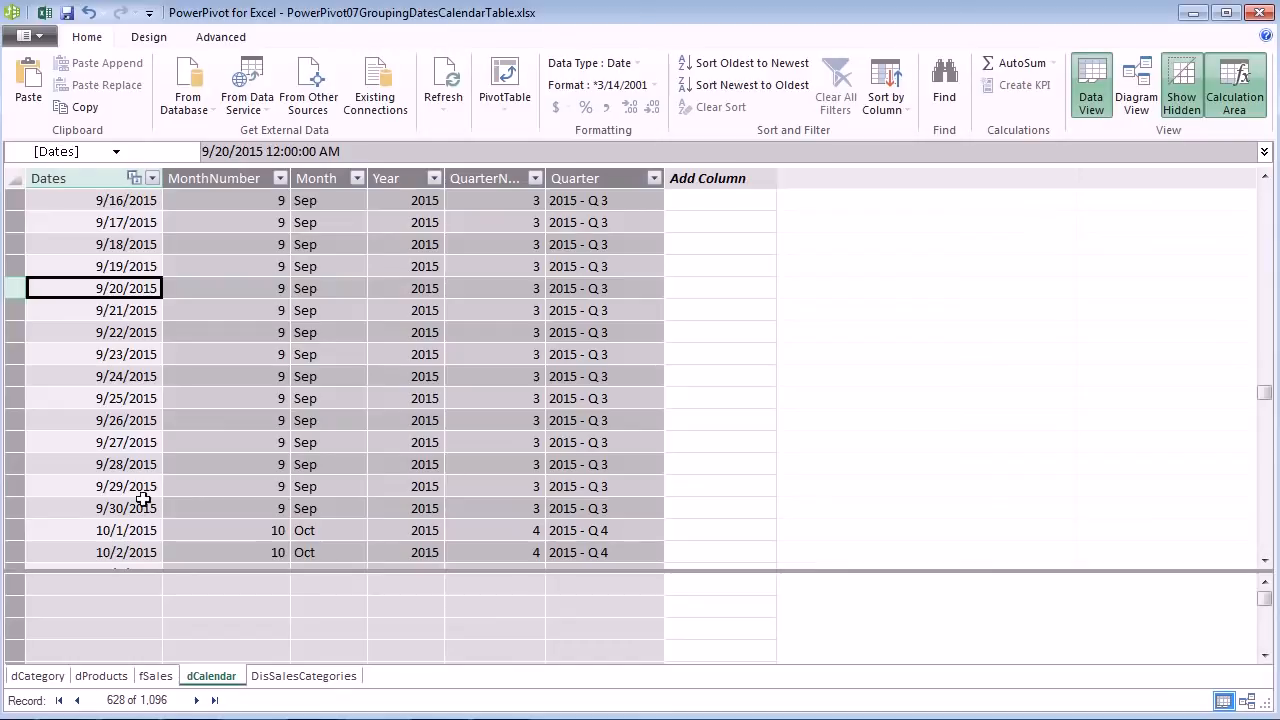
- Compare the fSales and dCalendar tables and inspect the relationship between their date columns in Diagram View, ending in Data View
{"action": "left_click", "coordinate": [158, 678]}
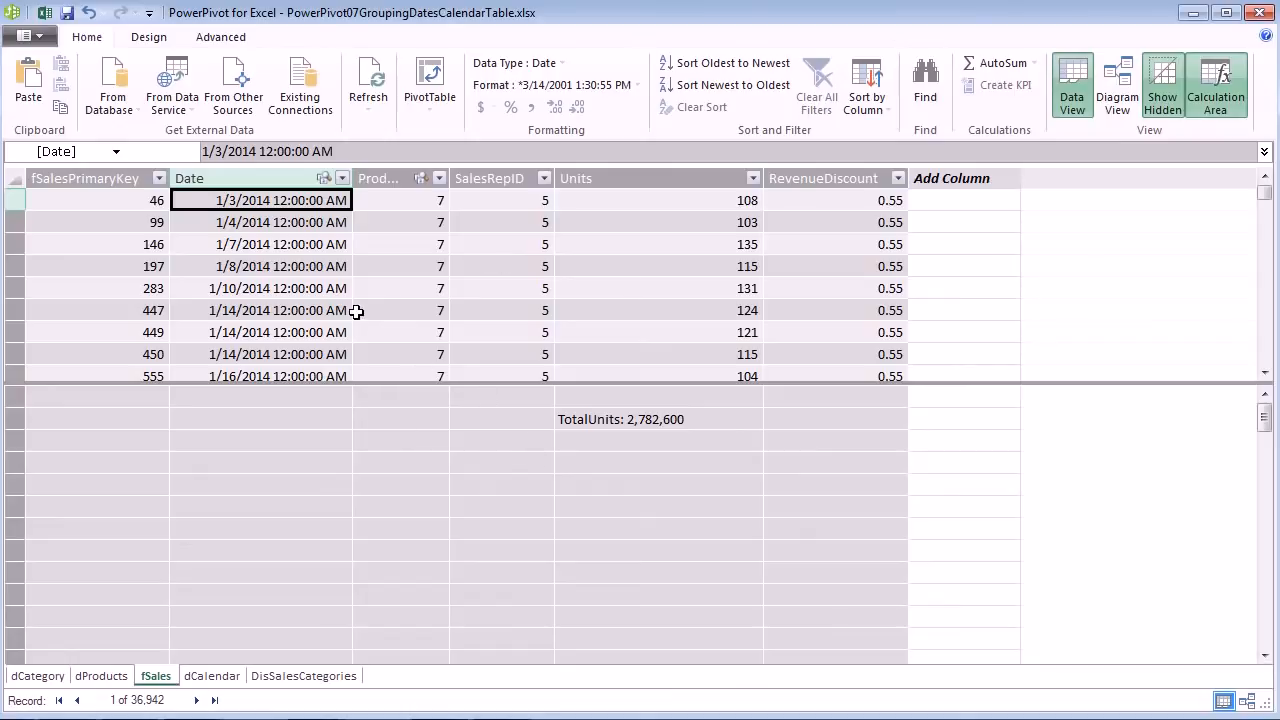
{"action": "left_click", "coordinate": [210, 676]}
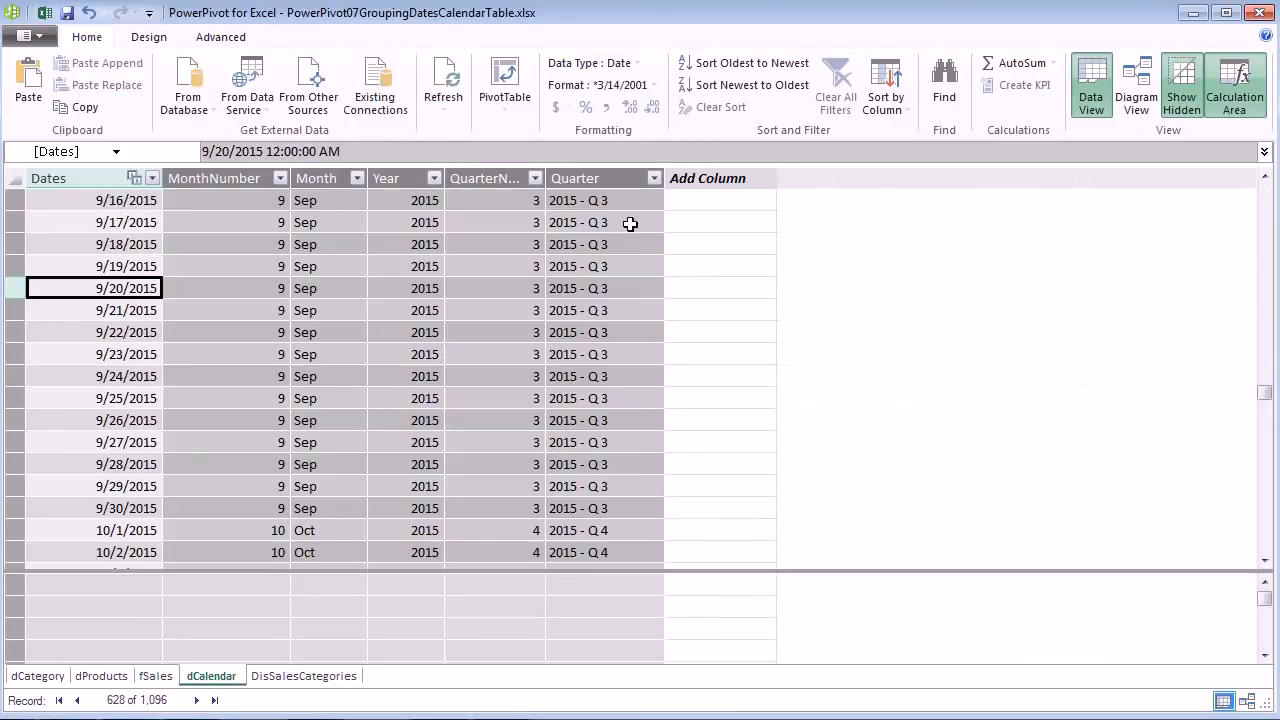
{"action": "left_click", "coordinate": [628, 270]}
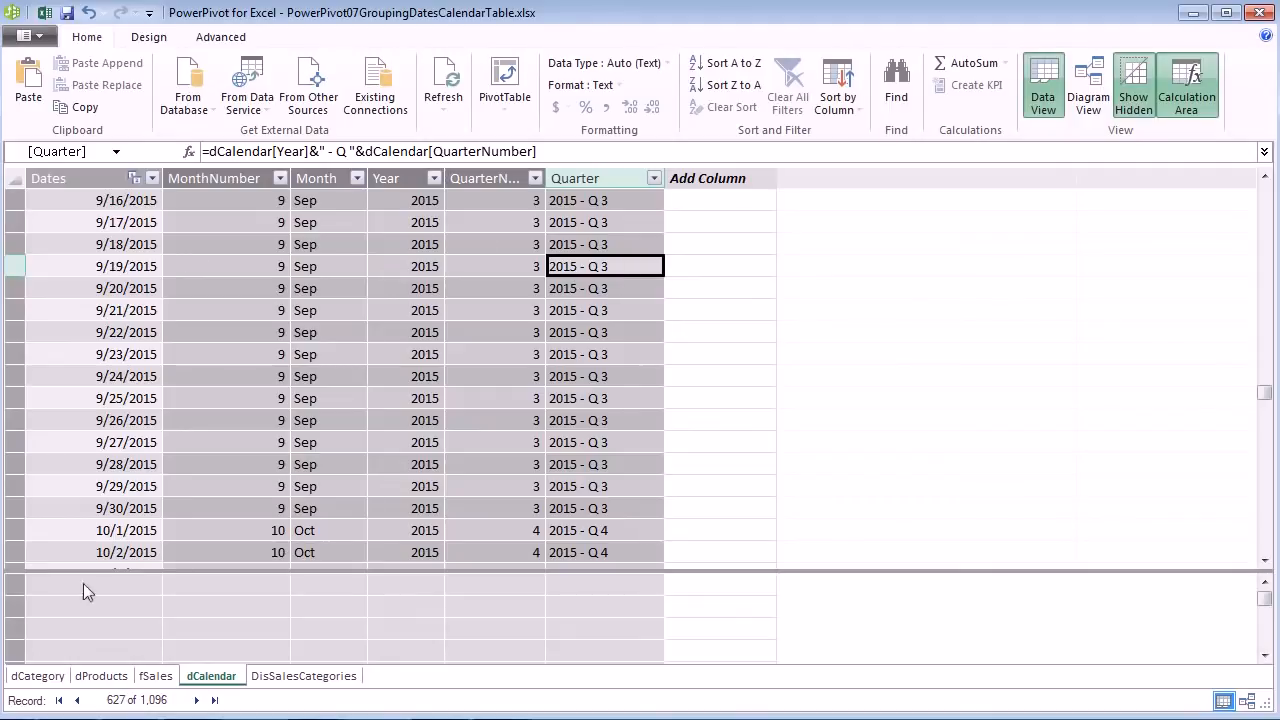
{"action": "left_click", "coordinate": [156, 676]}
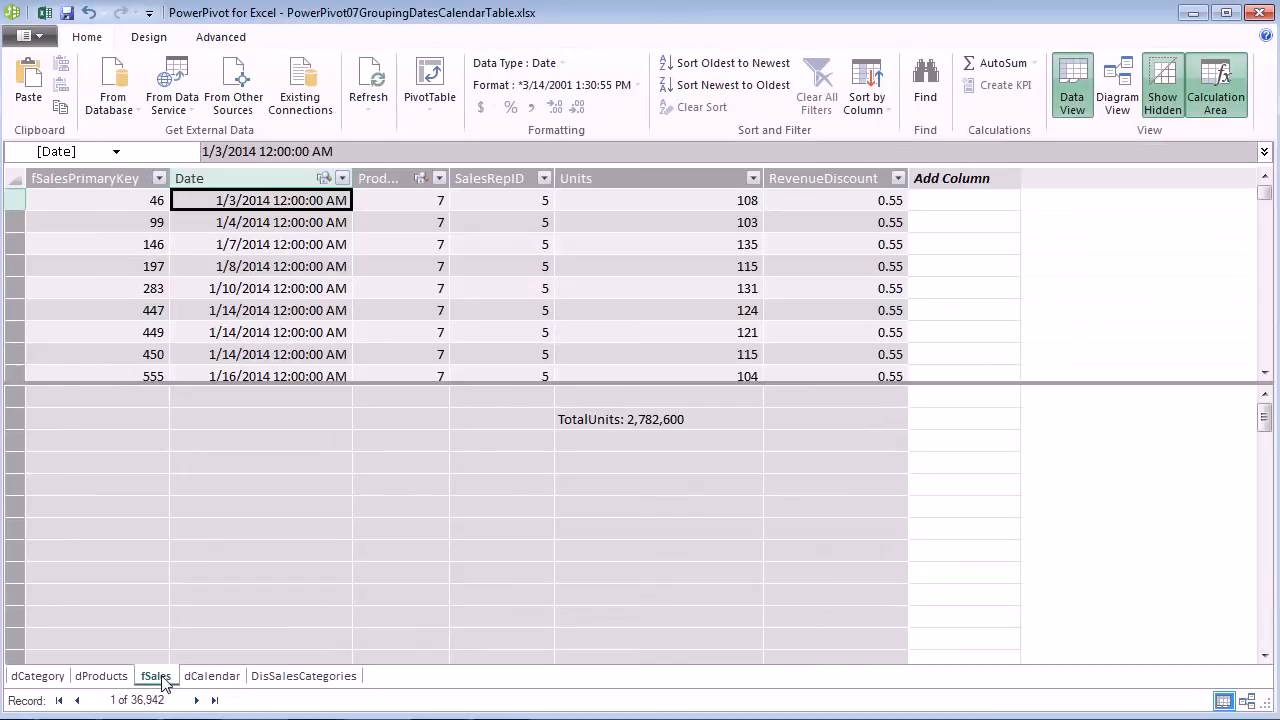
{"action": "left_click", "coordinate": [1114, 104]}
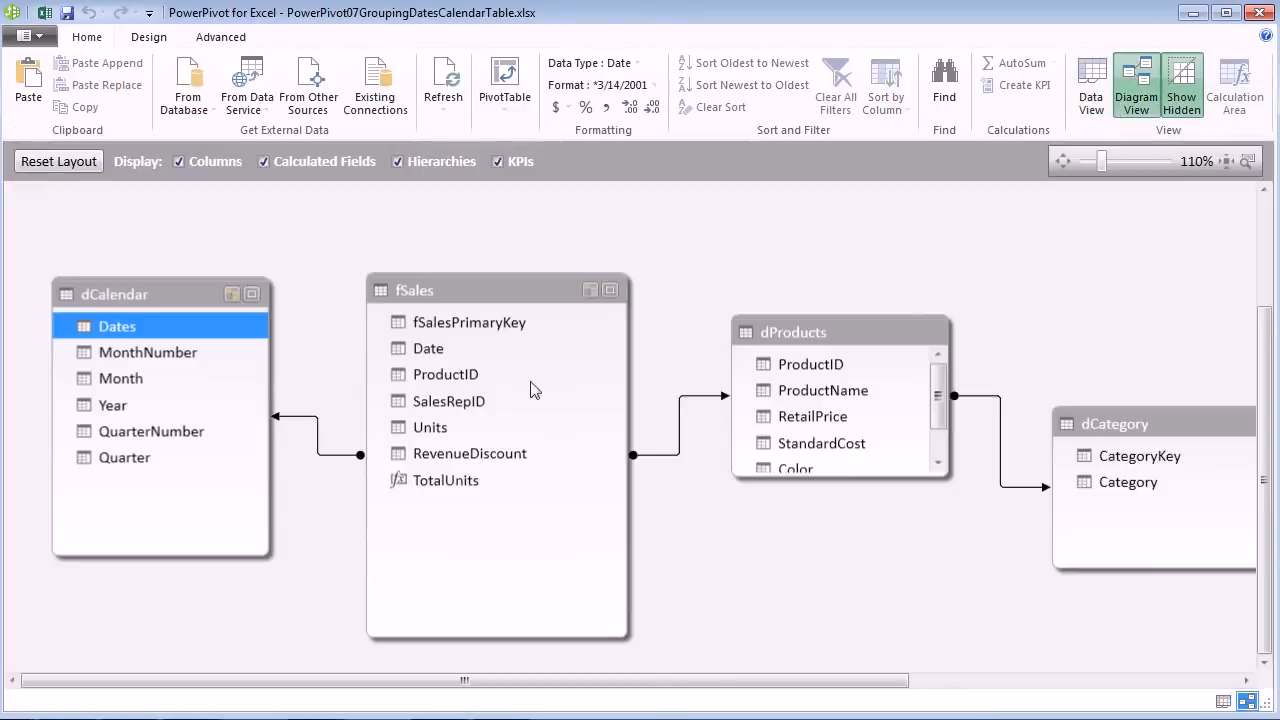
{"action": "left_click", "coordinate": [288, 416]}
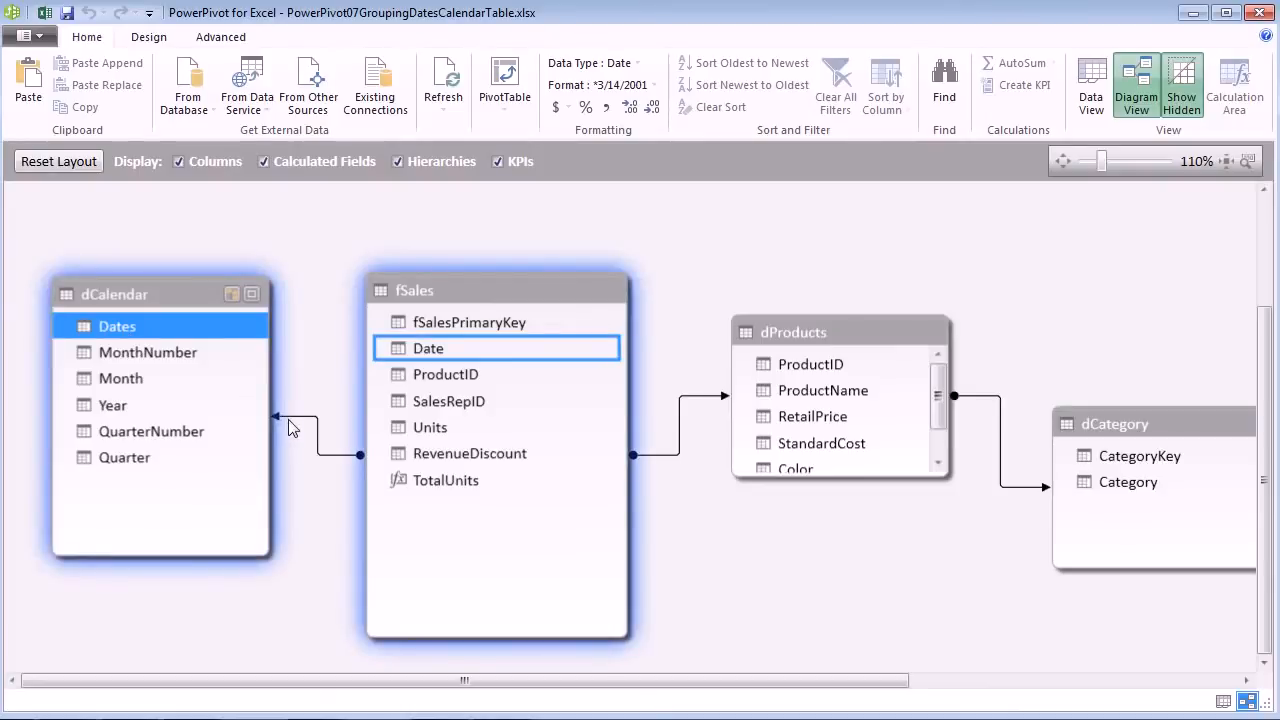
{"action": "left_click", "coordinate": [1090, 95]}
- Switch back to Excel and check the 2015 - Q 3 row label and its TotalUnits value in the quarterly PivotTable
{"action": "key", "text": "alt+Tab"}
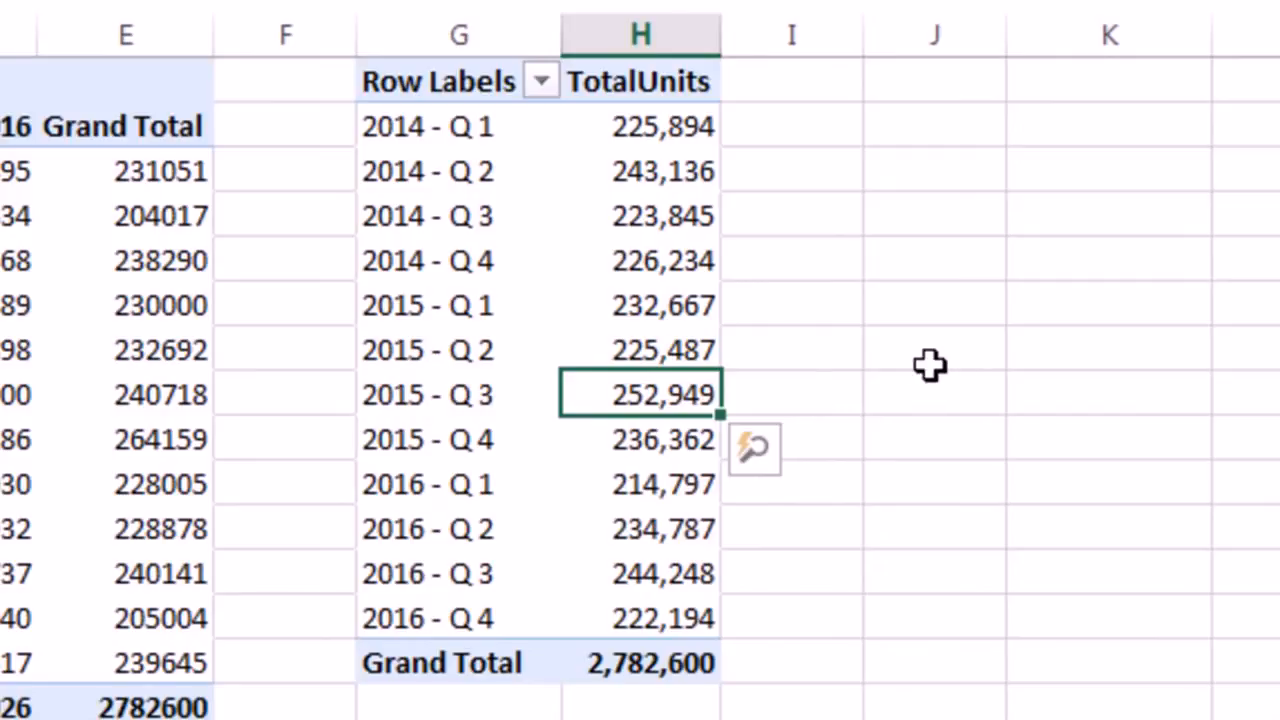
{"action": "left_click", "coordinate": [487, 394]}
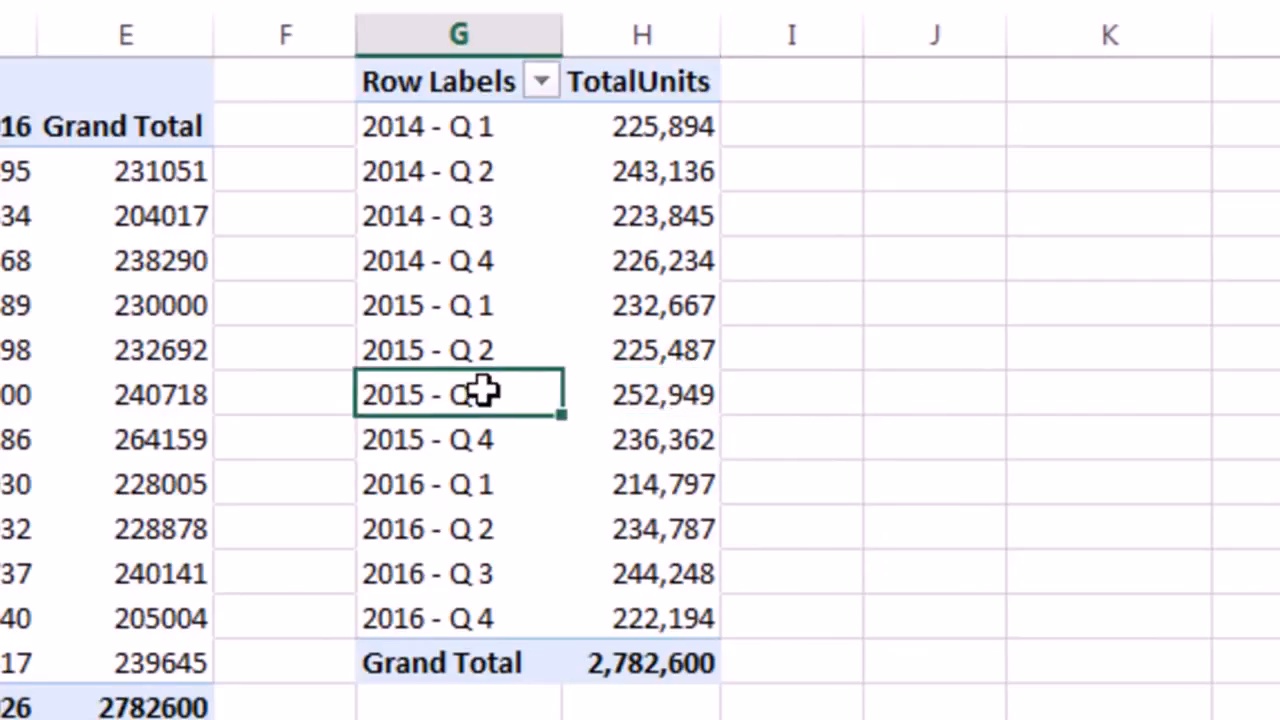
{"action": "left_click", "coordinate": [630, 401]}
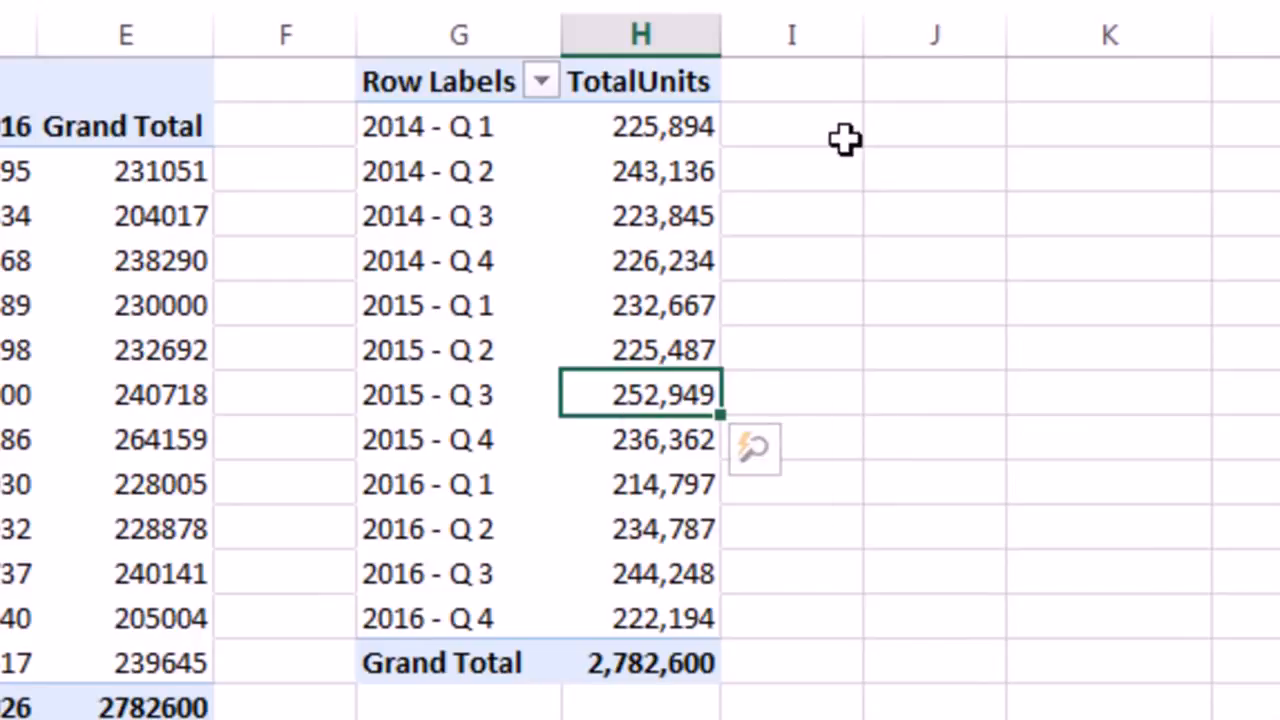
- Switch to the PowerPivot window and add a new column named FiscalQuarterNumber to the dCalendar table
{"action": "key", "text": "alt+Tab"}
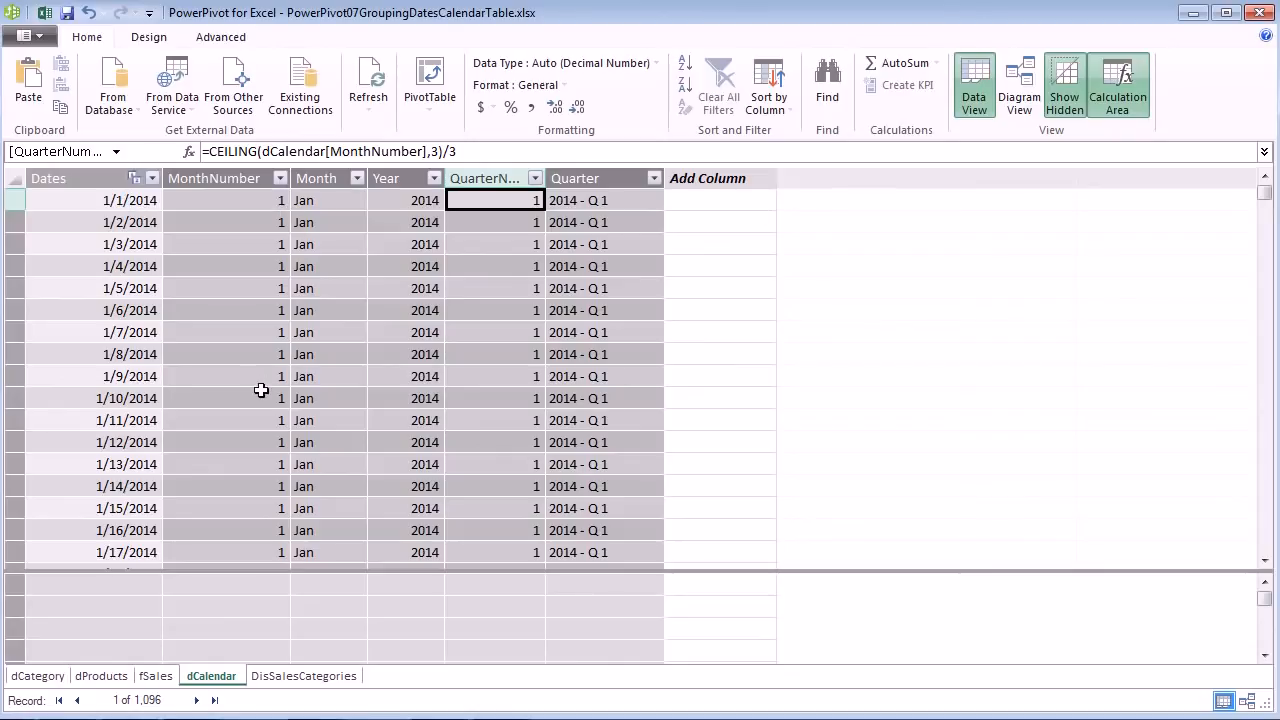
{"action": "double_click", "coordinate": [710, 177]}
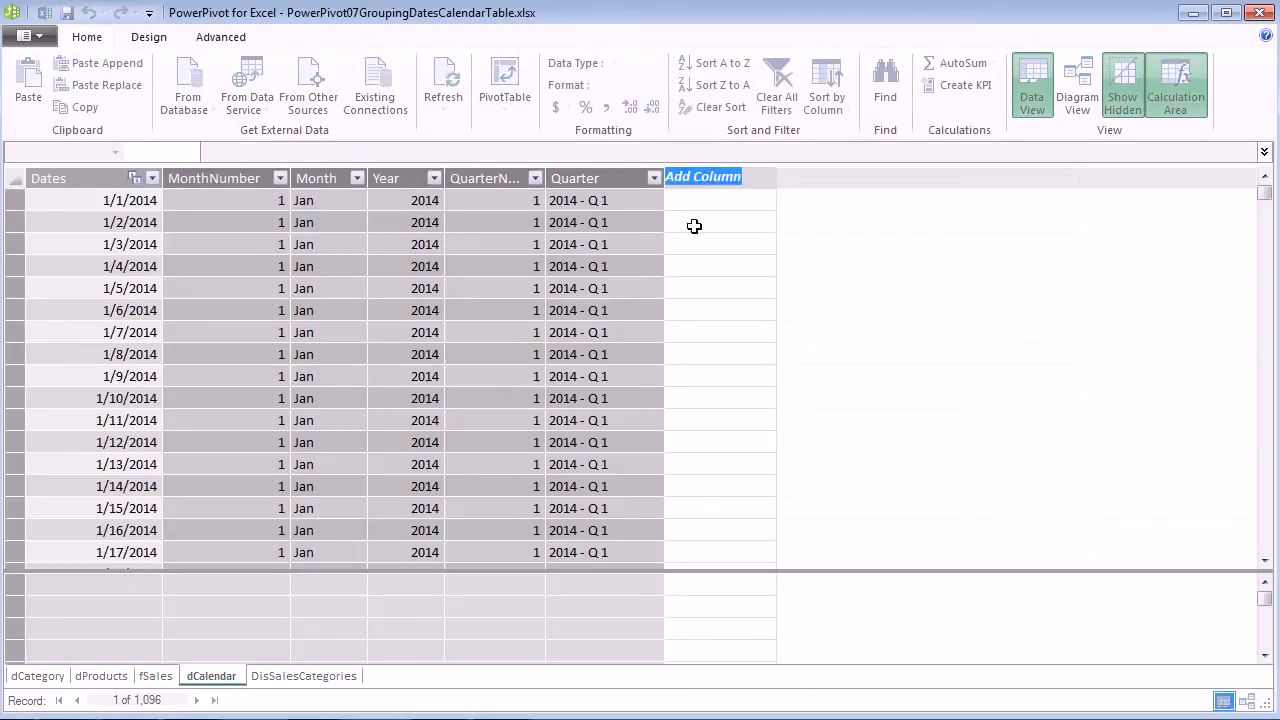
{"action": "type", "text": "FiscalQuarterNumber"}
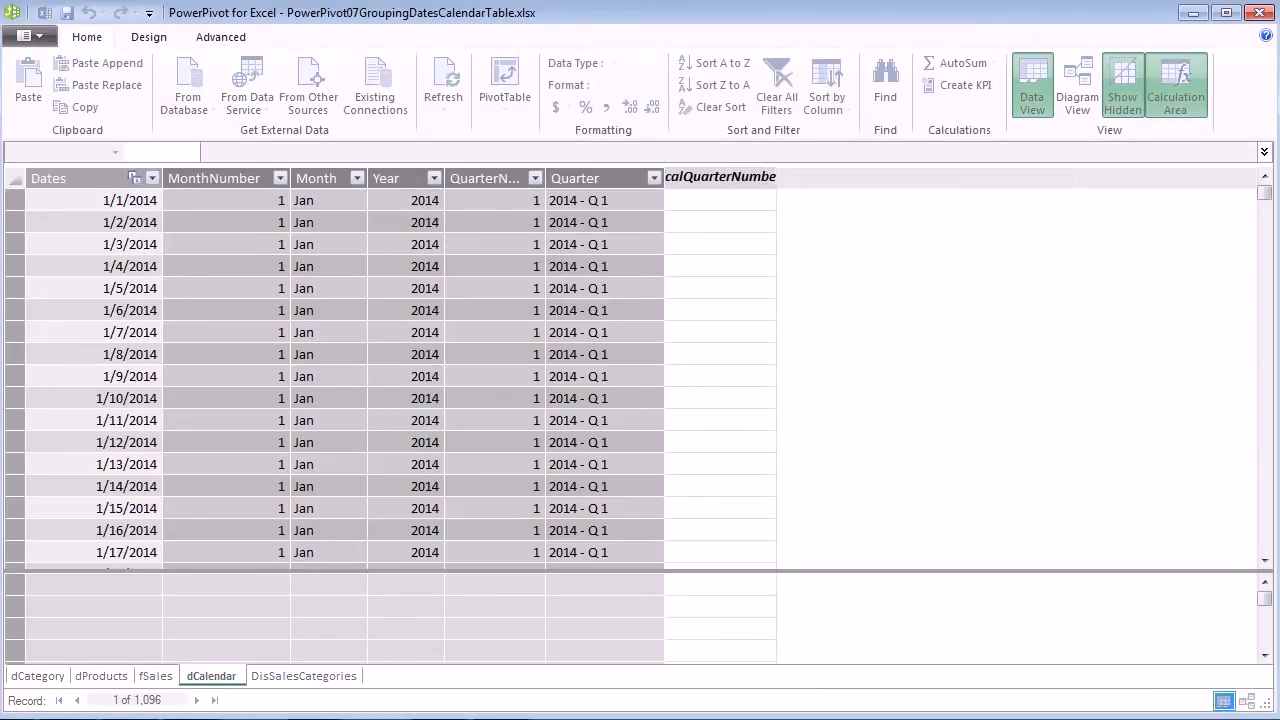
{"action": "key", "text": "Return"}
- Begin the FiscalQuarterNumber formula with an IF that tests dCalendar[MonthNumber]<4 and returns 4 when true
{"action": "left_click", "coordinate": [743, 198]}
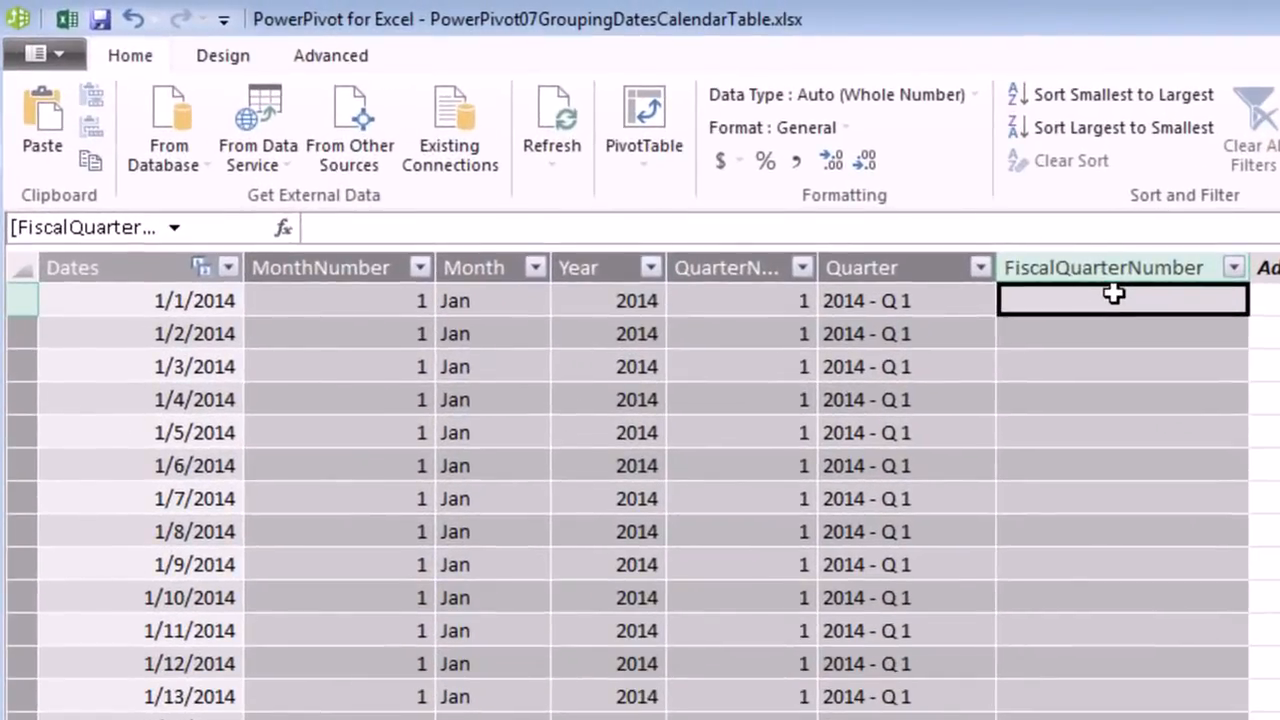
{"action": "type", "text": "=IF("}
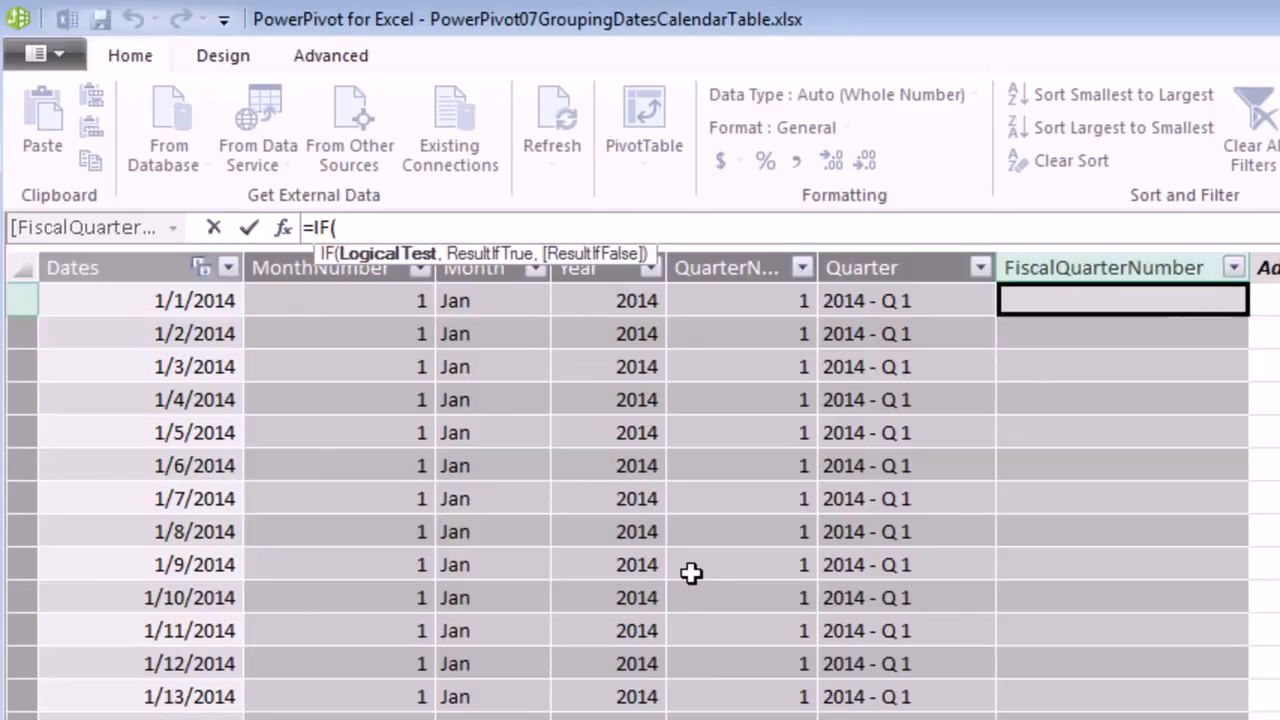
{"action": "type", "text": "dc"}
{"action": "key", "text": "Down"}
{"action": "key", "text": "Down"}
{"action": "key", "text": "Down"}
{"action": "key", "text": "Down"}
{"action": "key", "text": "Tab"}
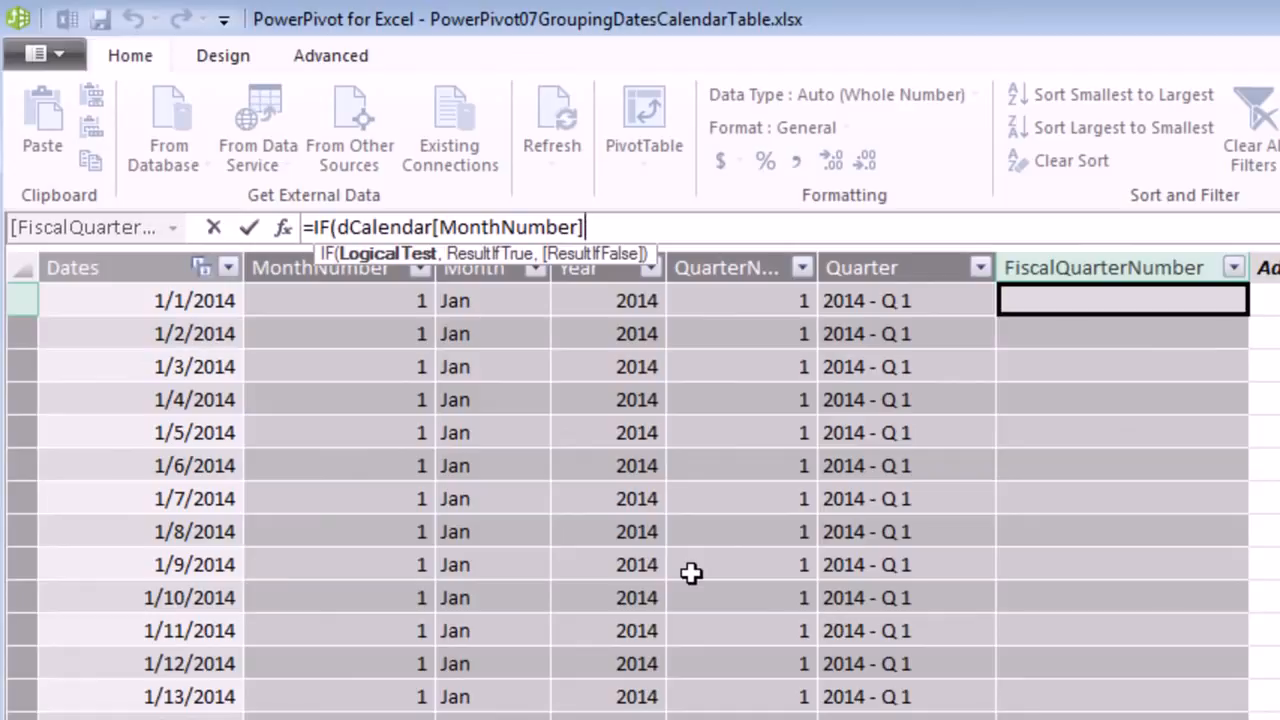
{"action": "type", "text": "<4,"}
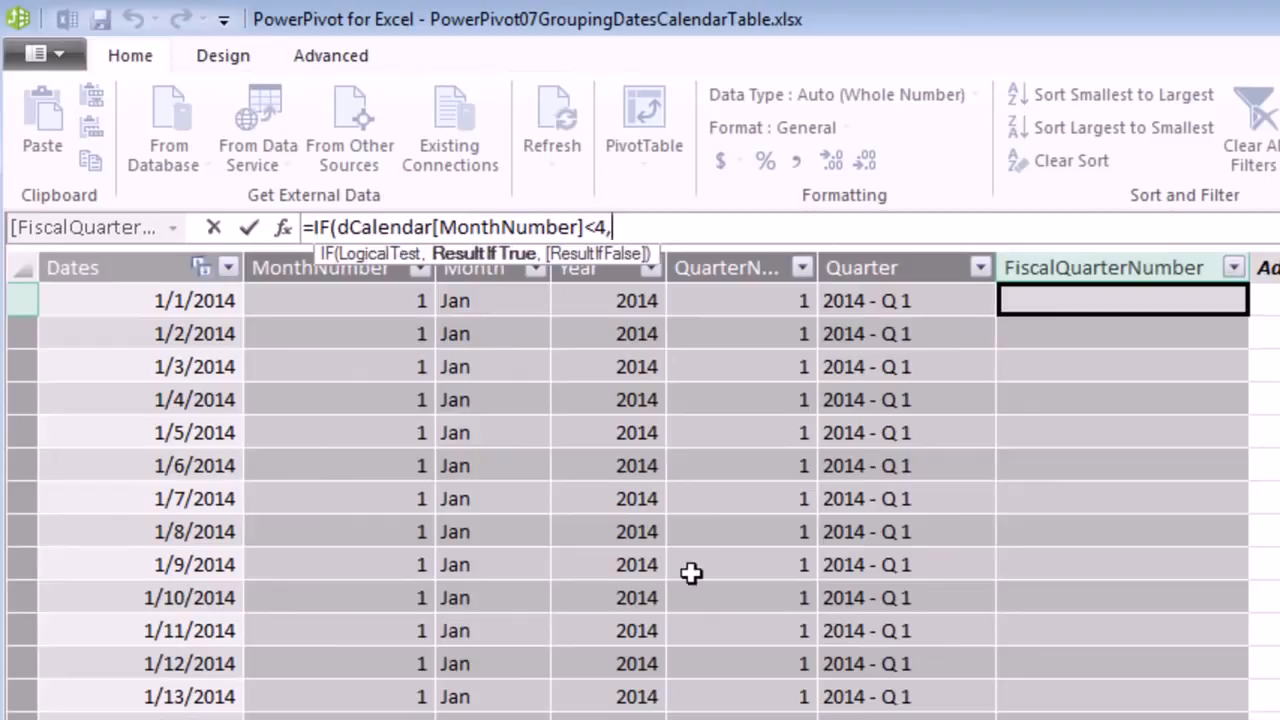
{"action": "type", "text": "4,"}
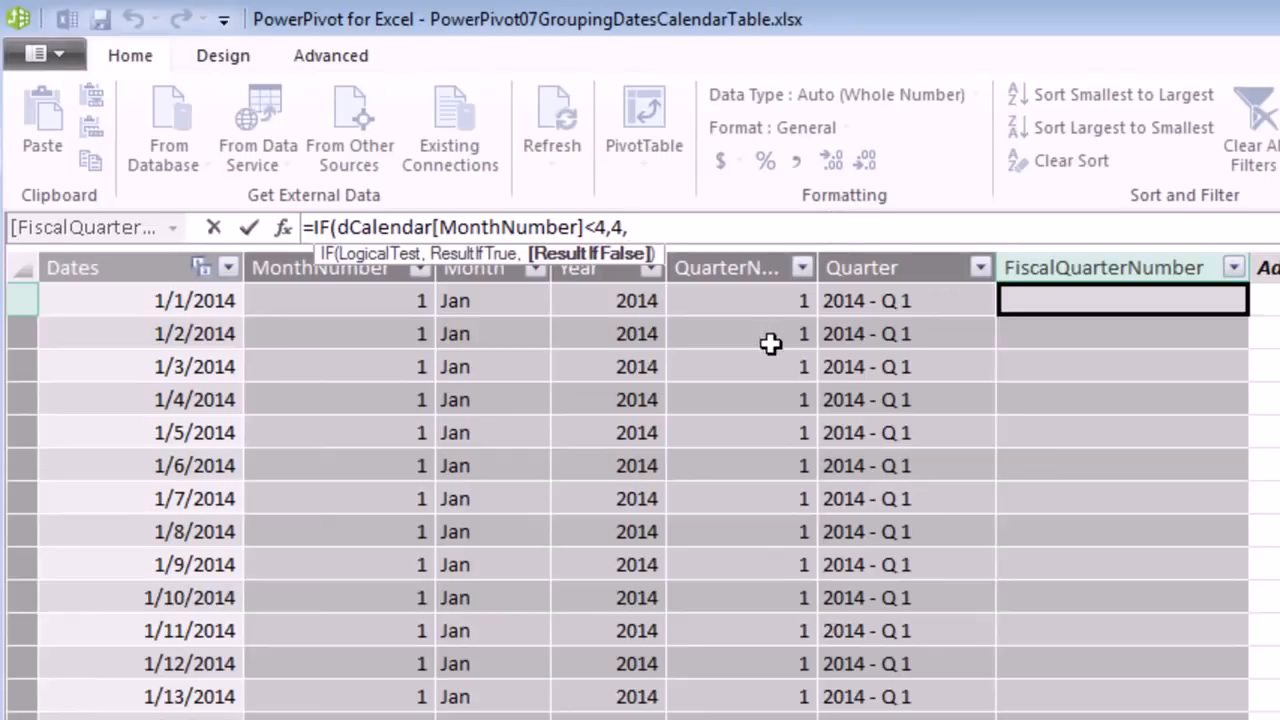
- Complete the FiscalQuarterNumber formula with dCalendar[QuarterNumber]-1 as the false result, and check the column across the March-April 2014 boundary
{"action": "type", "text": "dc"}
{"action": "key", "text": "Down"}
{"action": "key", "text": "Down"}
{"action": "key", "text": "Down"}
{"action": "key", "text": "Down"}
{"action": "key", "text": "Down"}
{"action": "key", "text": "Down"}
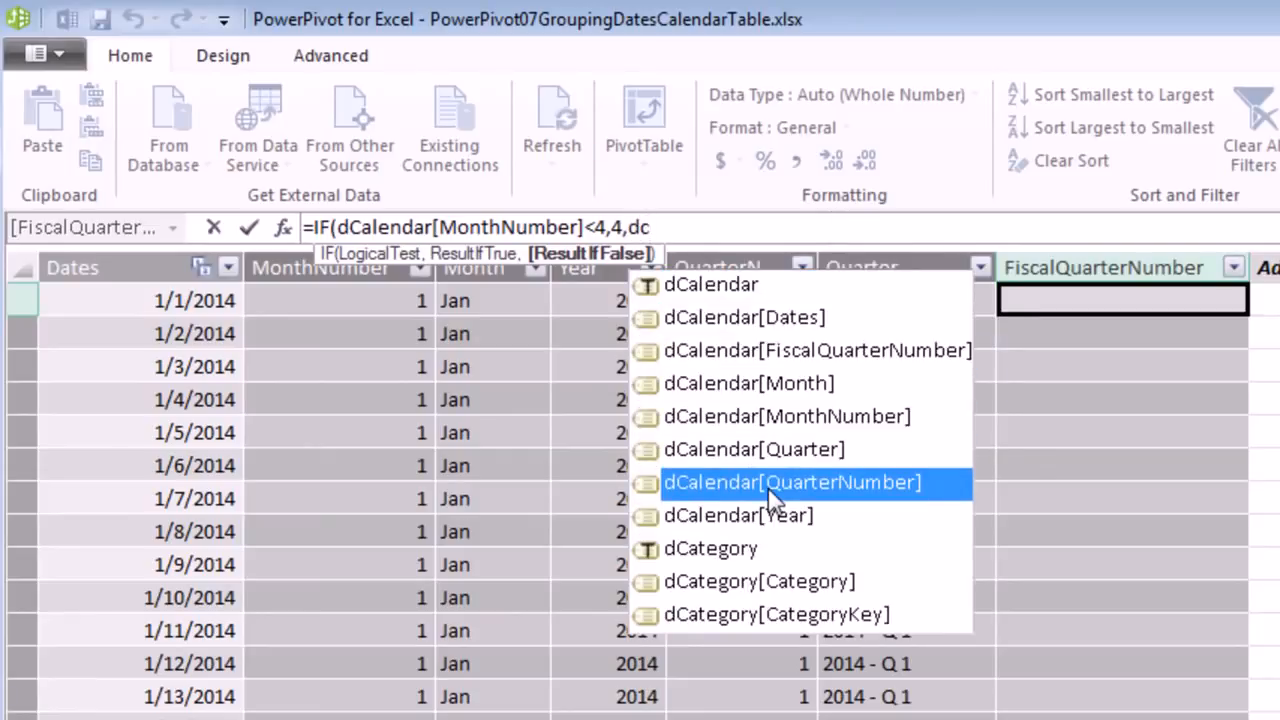
{"action": "key", "text": "Tab"}
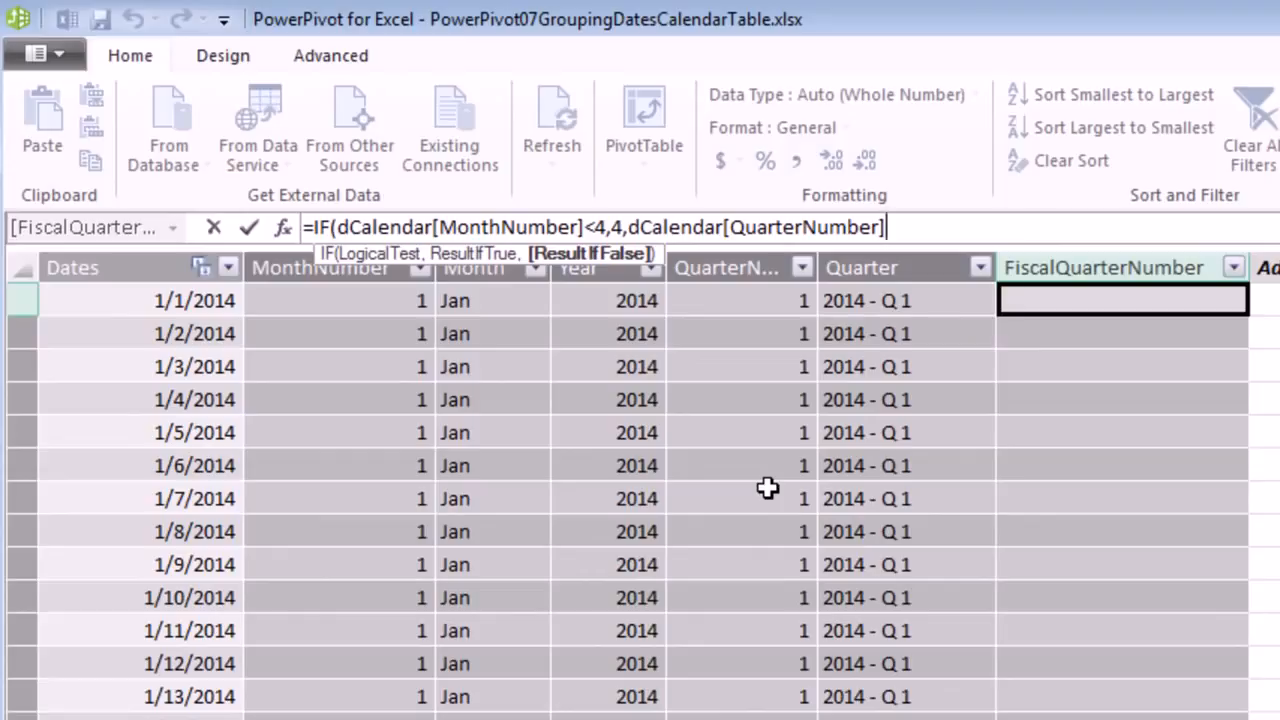
{"action": "type", "text": "-1)"}
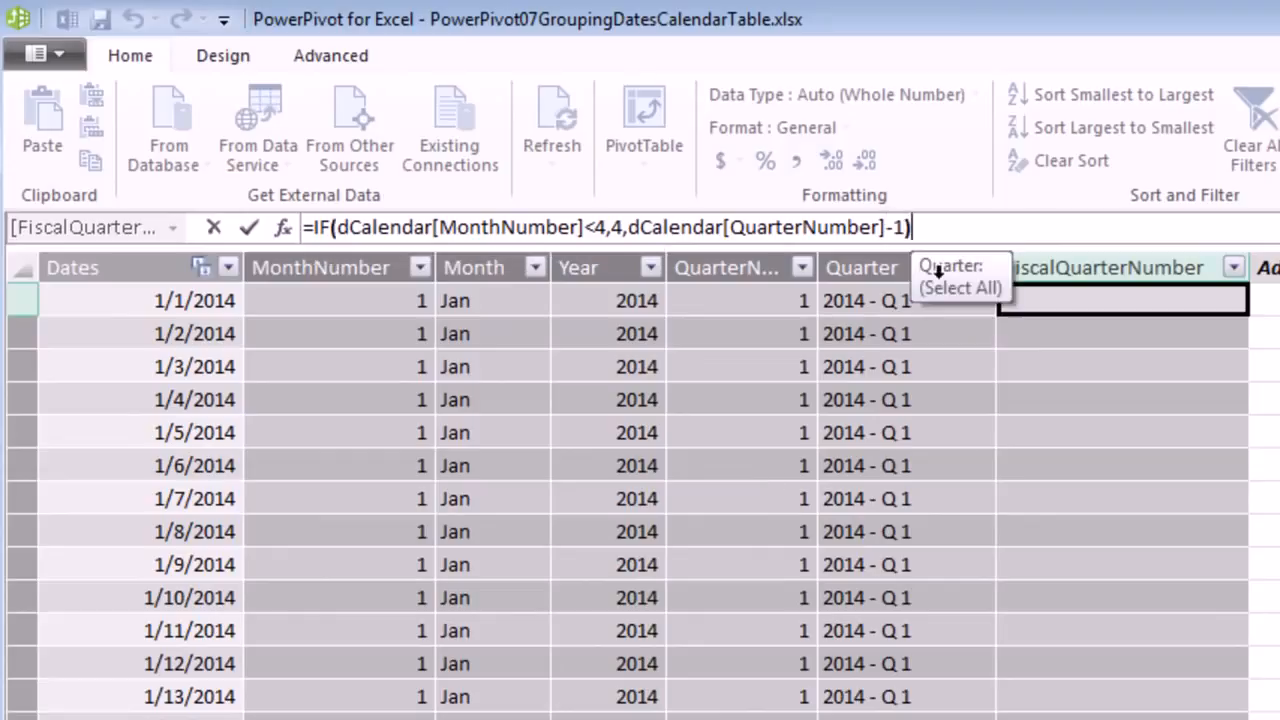
{"action": "key", "text": "Return"}
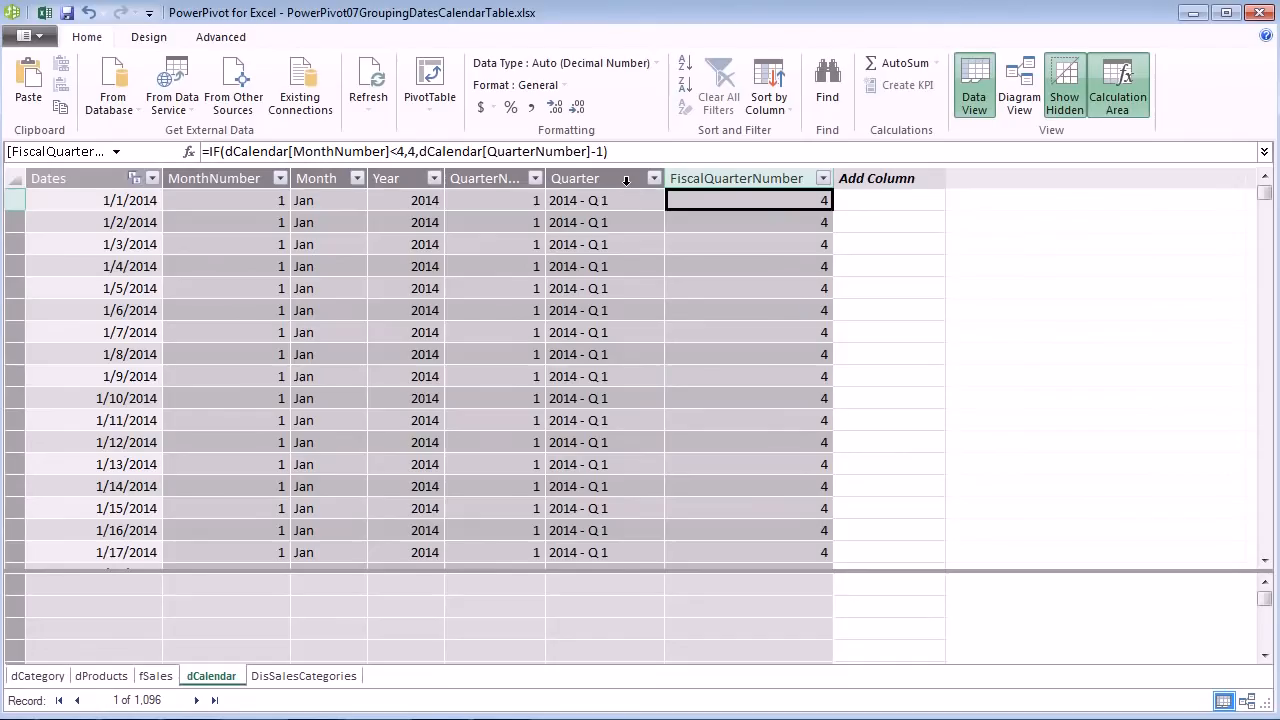
{"action": "scroll", "coordinate": [826, 277], "scroll_direction": "down", "scroll_amount": 8}
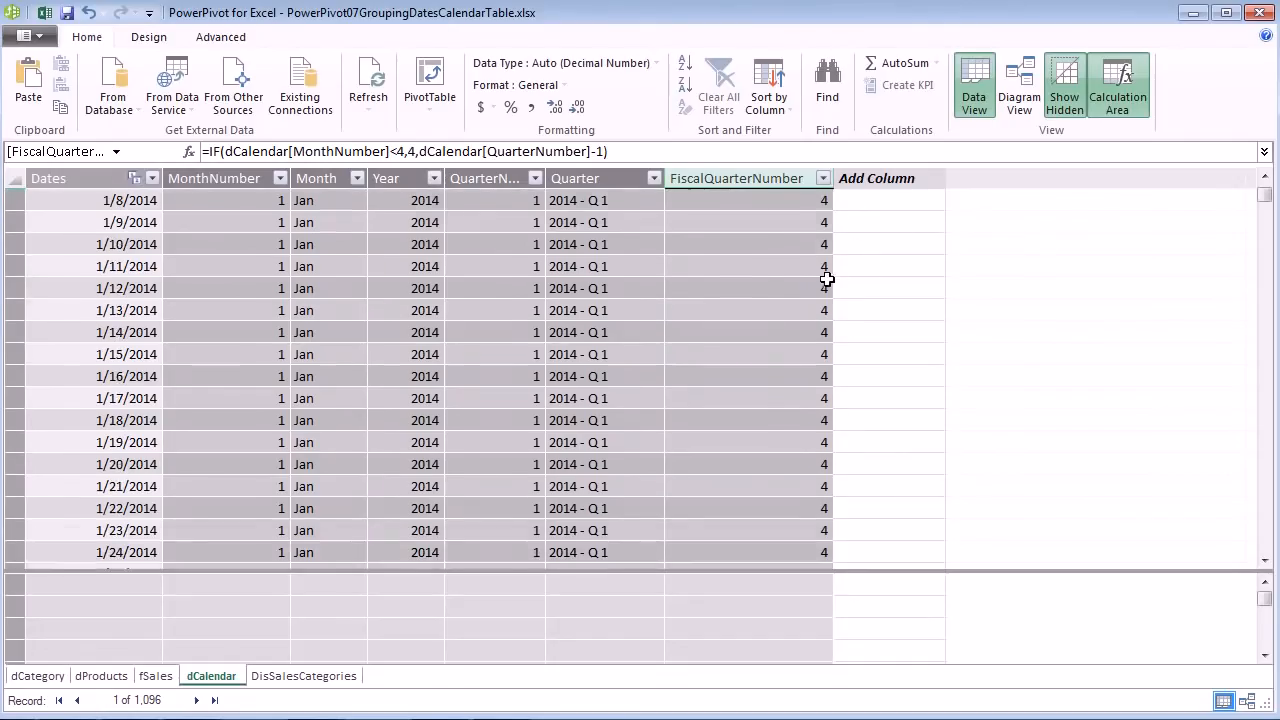
{"action": "scroll", "coordinate": [818, 328], "scroll_direction": "down", "scroll_amount": 19}
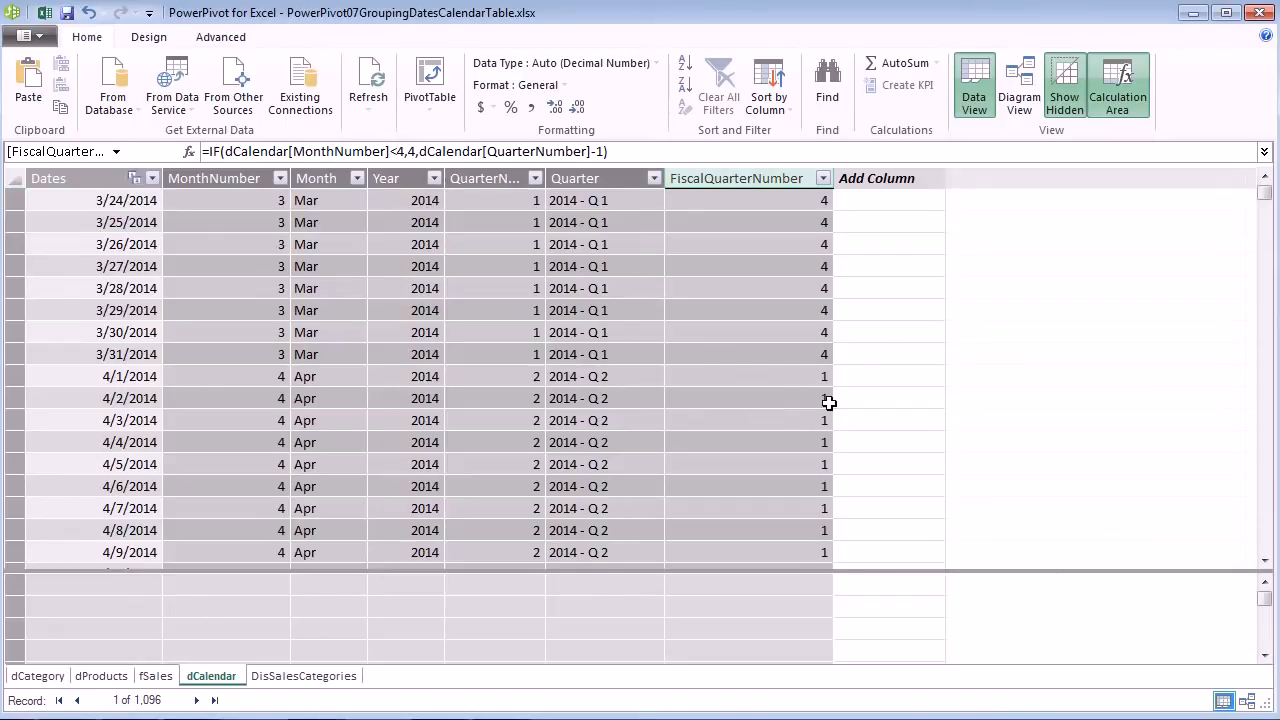
- Add another new column named FiscalYear to the dCalendar table
{"action": "key", "text": "ctrl+Home"}
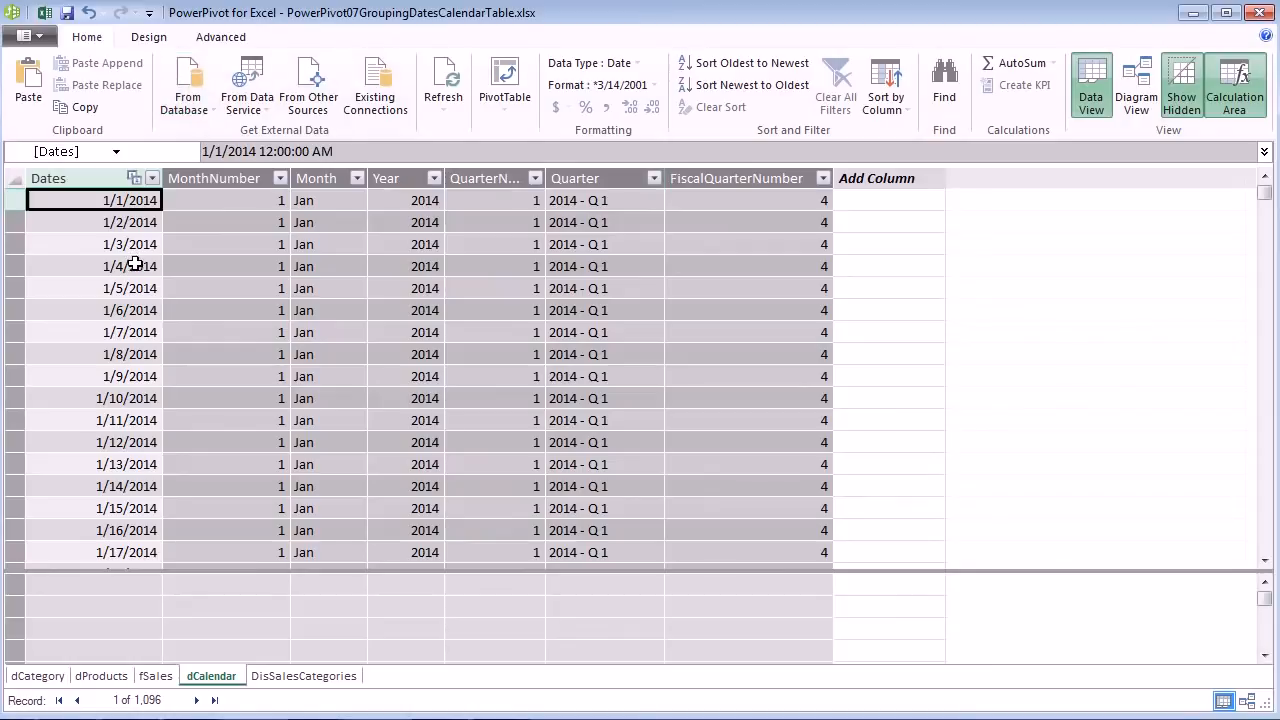
{"action": "double_click", "coordinate": [862, 178]}
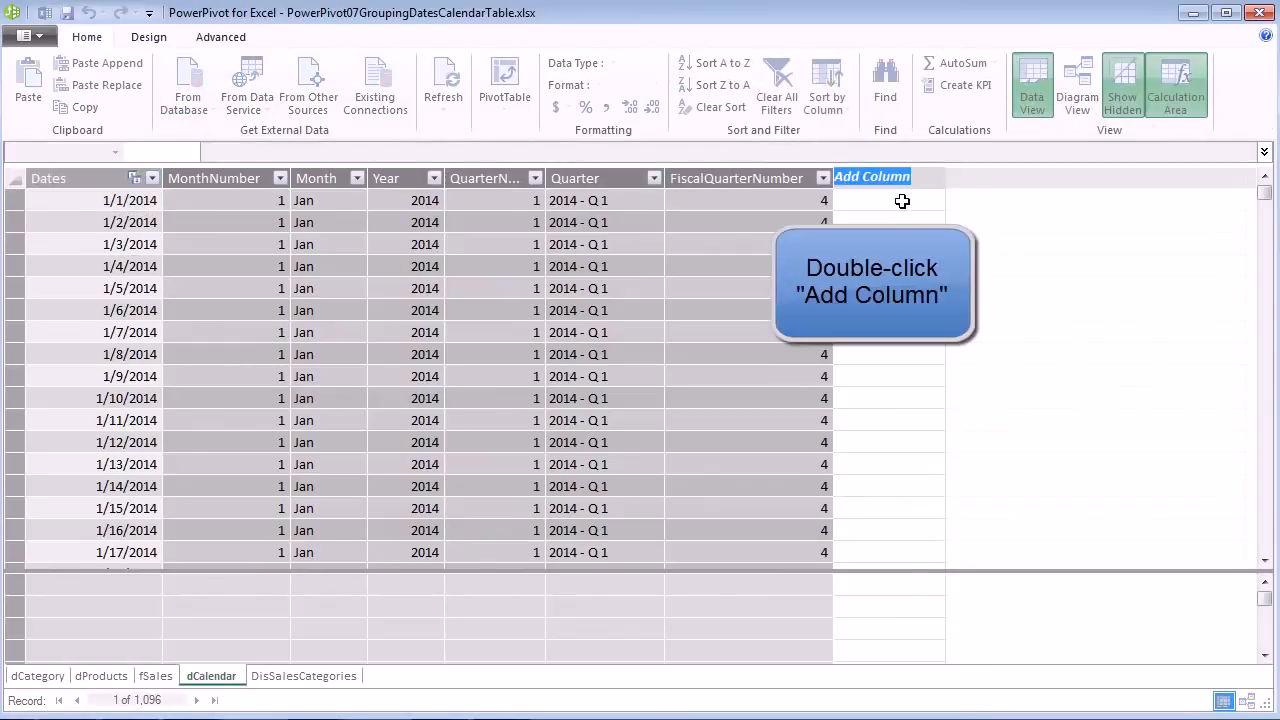
{"action": "type", "text": "FiscalYear"}
{"action": "key", "text": "Return"}
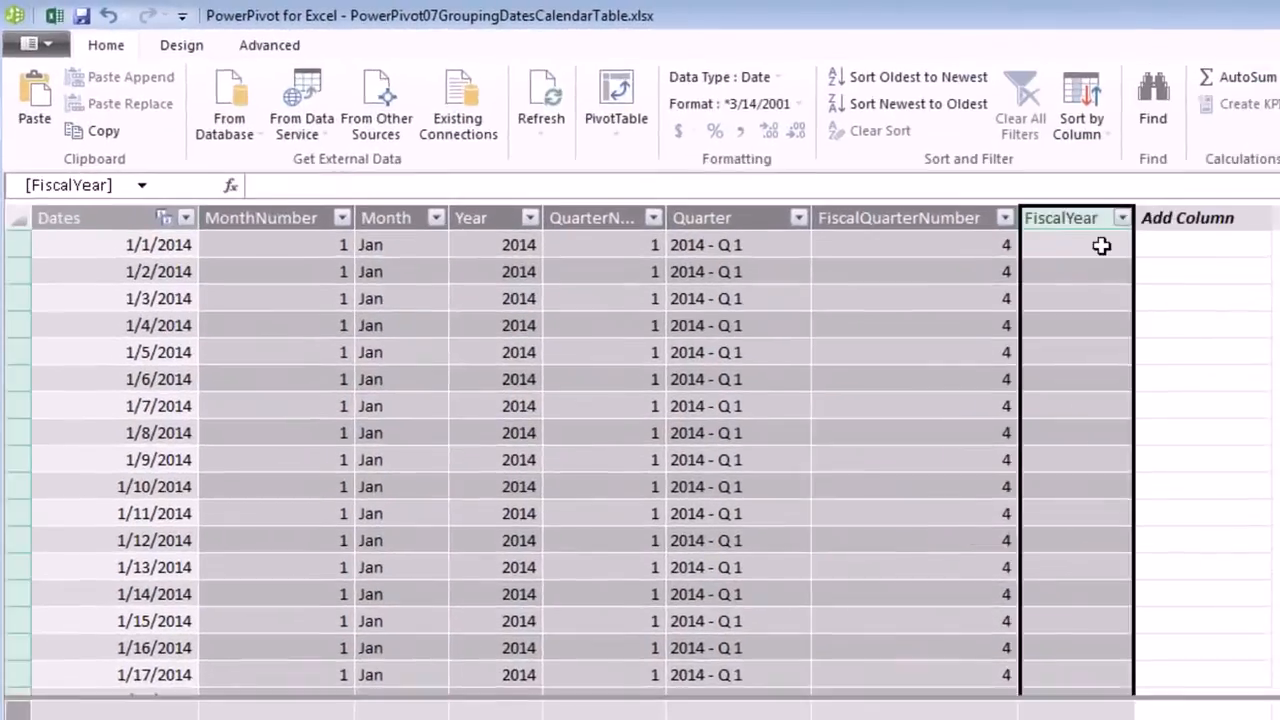
- Begin the FiscalYear formula with an IF that tests dCalendar[MonthNumber]<4
{"action": "type", "text": "=IF(dc"}
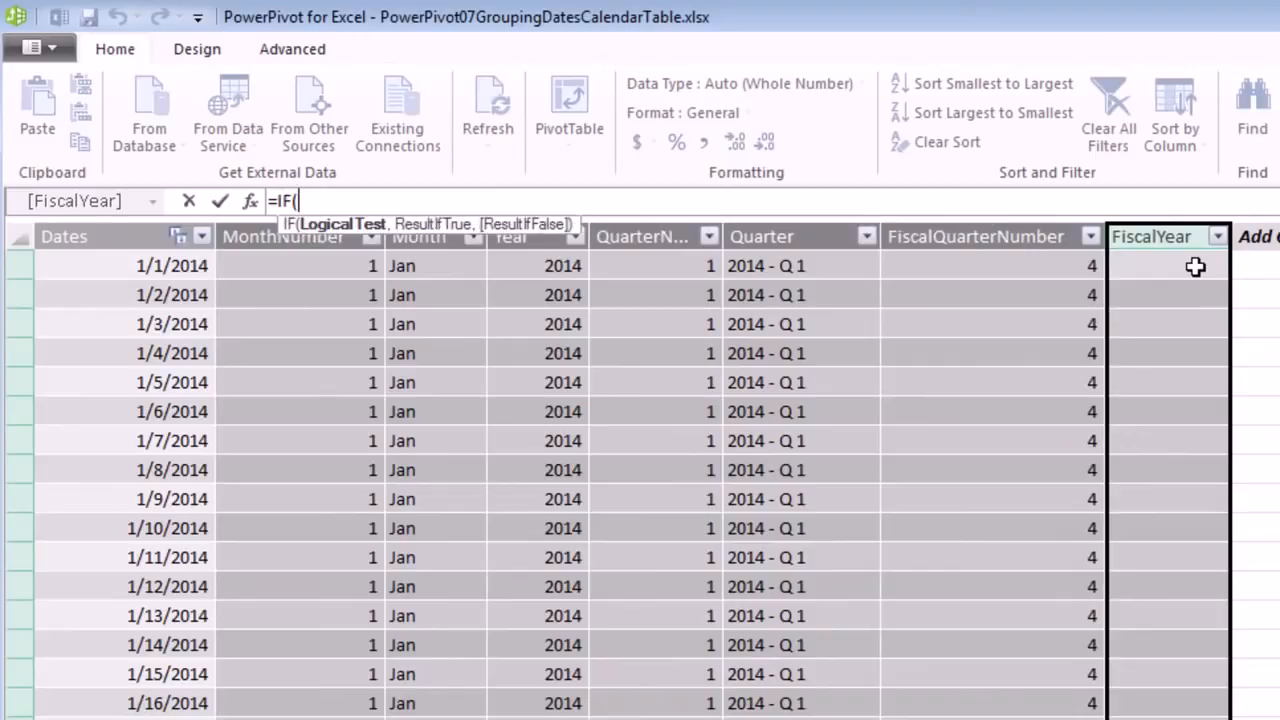
{"action": "key", "text": "Down"}
{"action": "key", "text": "Down"}
{"action": "key", "text": "Down"}
{"action": "key", "text": "Down"}
{"action": "key", "text": "Down"}
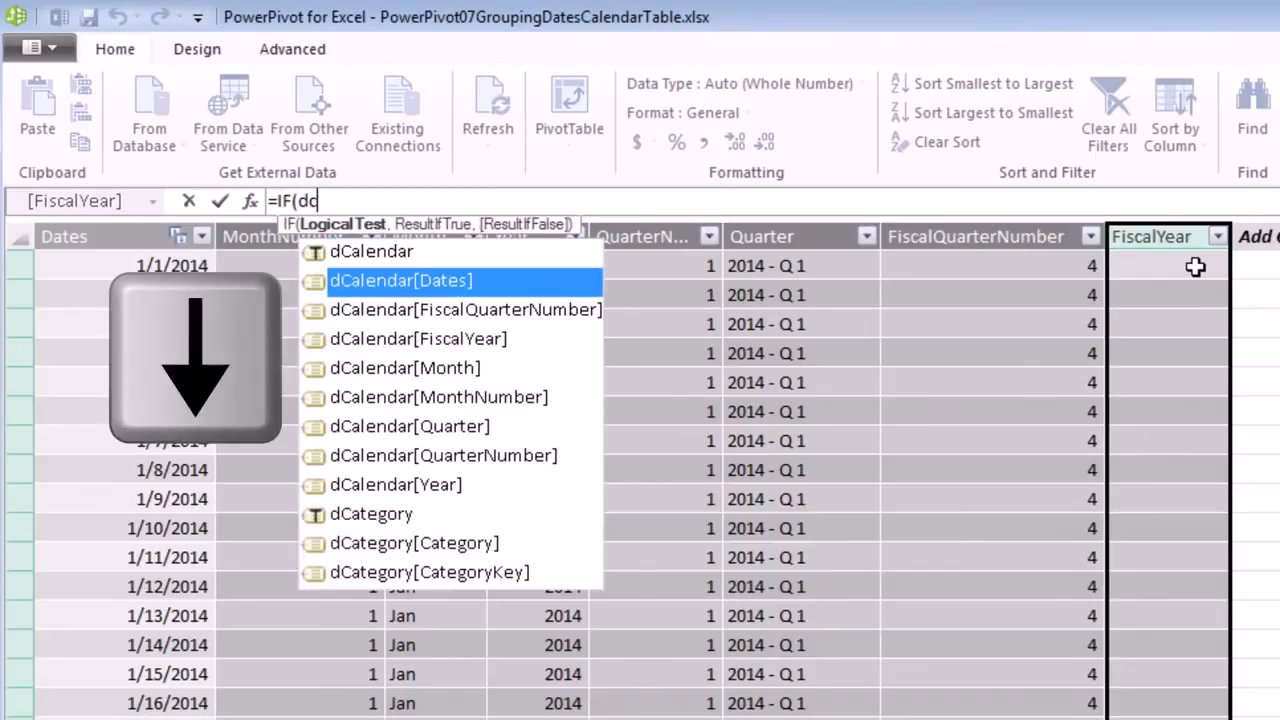
{"action": "key", "text": "Tab"}
{"action": "type", "text": "<4,dc"}
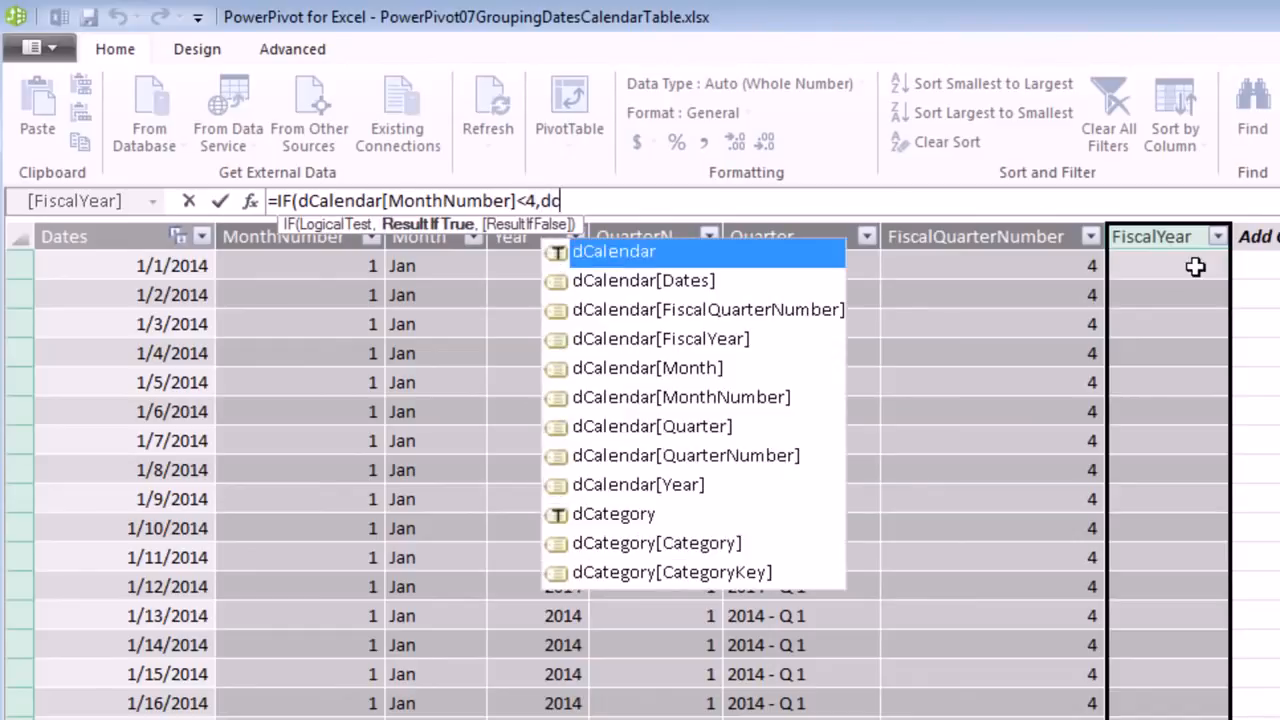
- Make dCalendar[Year]-1 the true result of the FiscalYear IF formula
{"action": "key", "text": "Down"}
{"action": "key", "text": "Down"}
{"action": "key", "text": "Down"}
{"action": "key", "text": "Down"}
{"action": "key", "text": "Down"}
{"action": "key", "text": "Down"}
{"action": "key", "text": "Down"}
{"action": "key", "text": "Down"}
{"action": "key", "text": "Tab"}
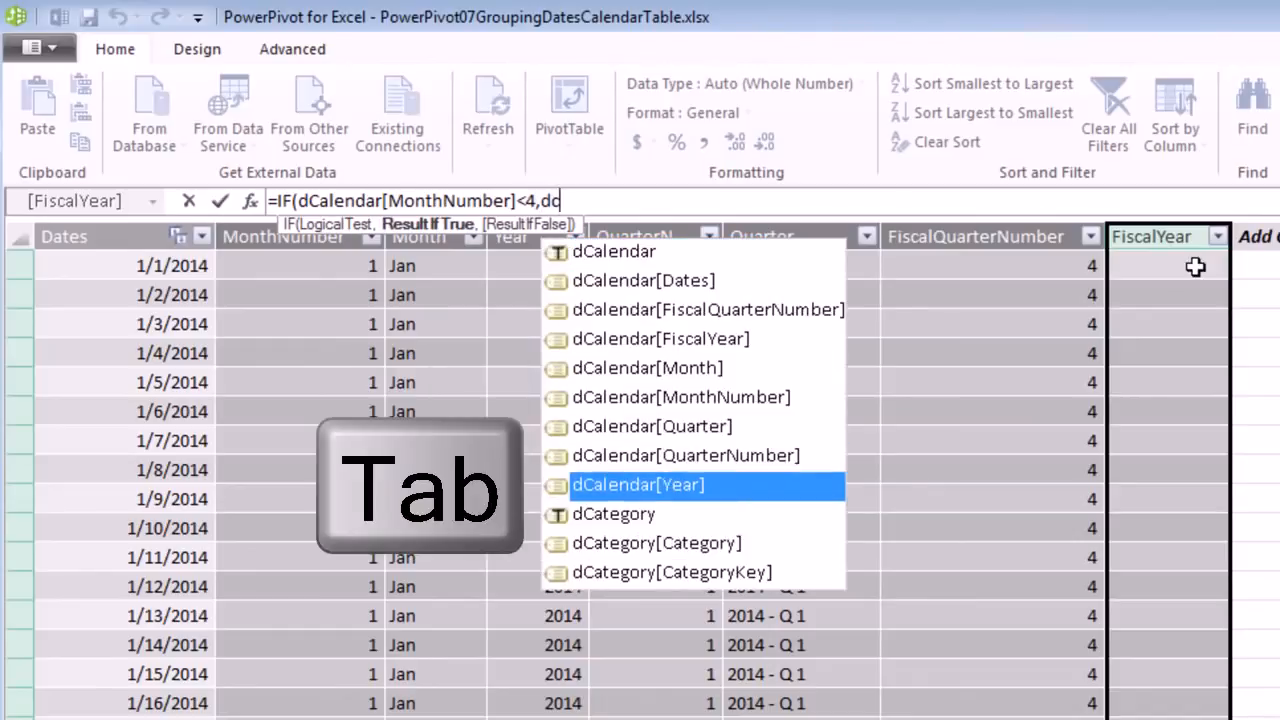
{"action": "type", "text": "-"}
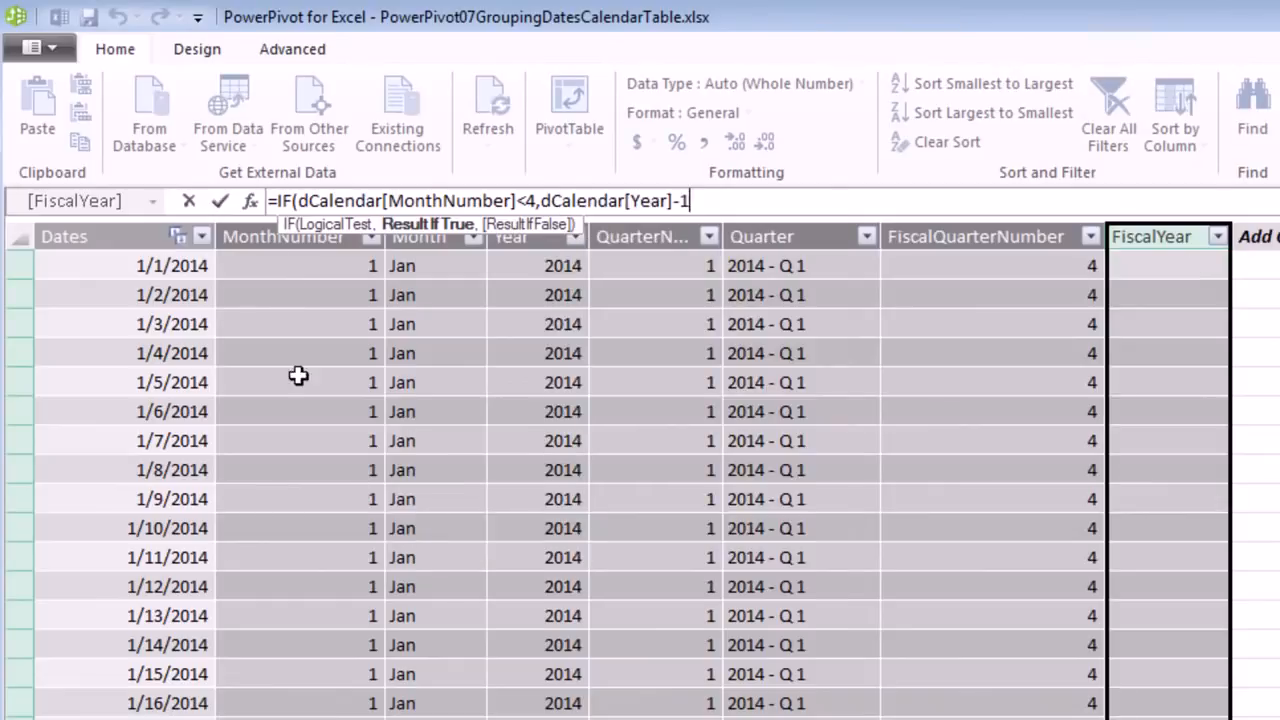
{"action": "type", "text": "1,dc"}
- Complete the FiscalYear formula with dCalendar[Year] as the false result, and check the column across the March-April 2014 boundary
{"action": "key", "text": "Down"}
{"action": "key", "text": "Down"}
{"action": "key", "text": "Down"}
{"action": "key", "text": "Down"}
{"action": "key", "text": "Down"}
{"action": "key", "text": "Down"}
{"action": "key", "text": "Down"}
{"action": "key", "text": "Down"}
{"action": "key", "text": "Tab"}
{"action": "type", "text": ")"}
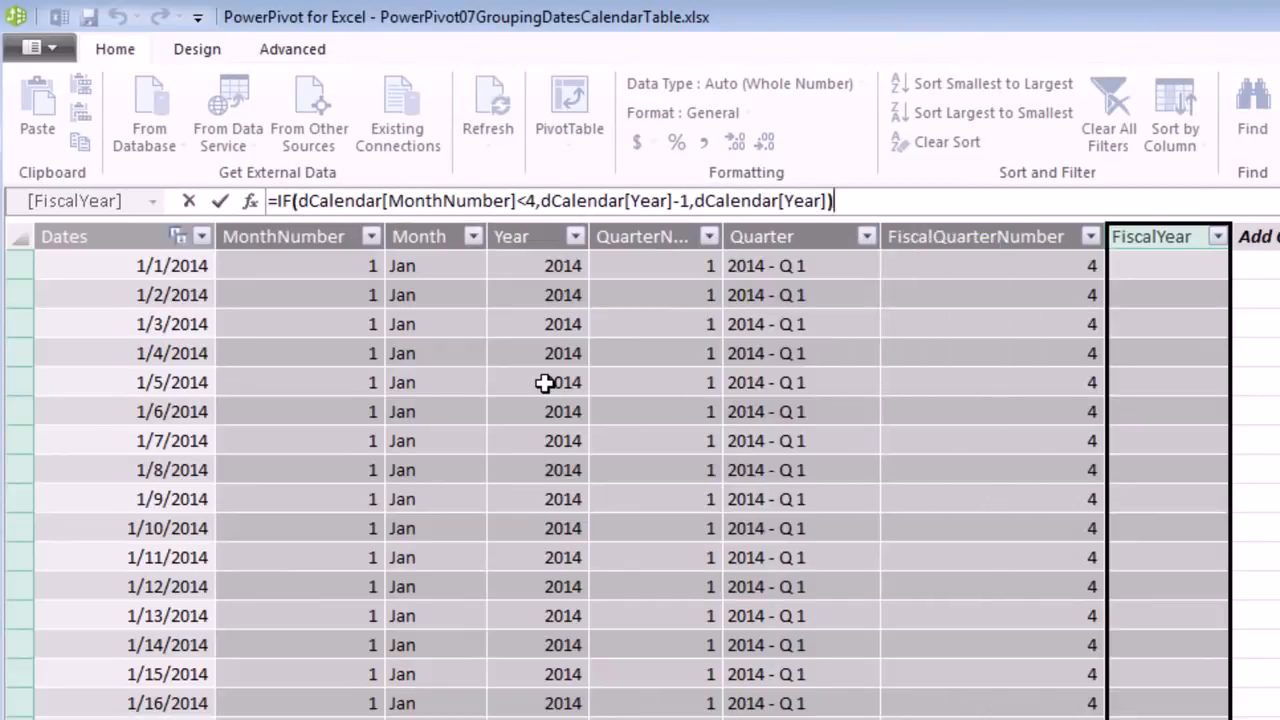
{"action": "key", "text": "Return"}
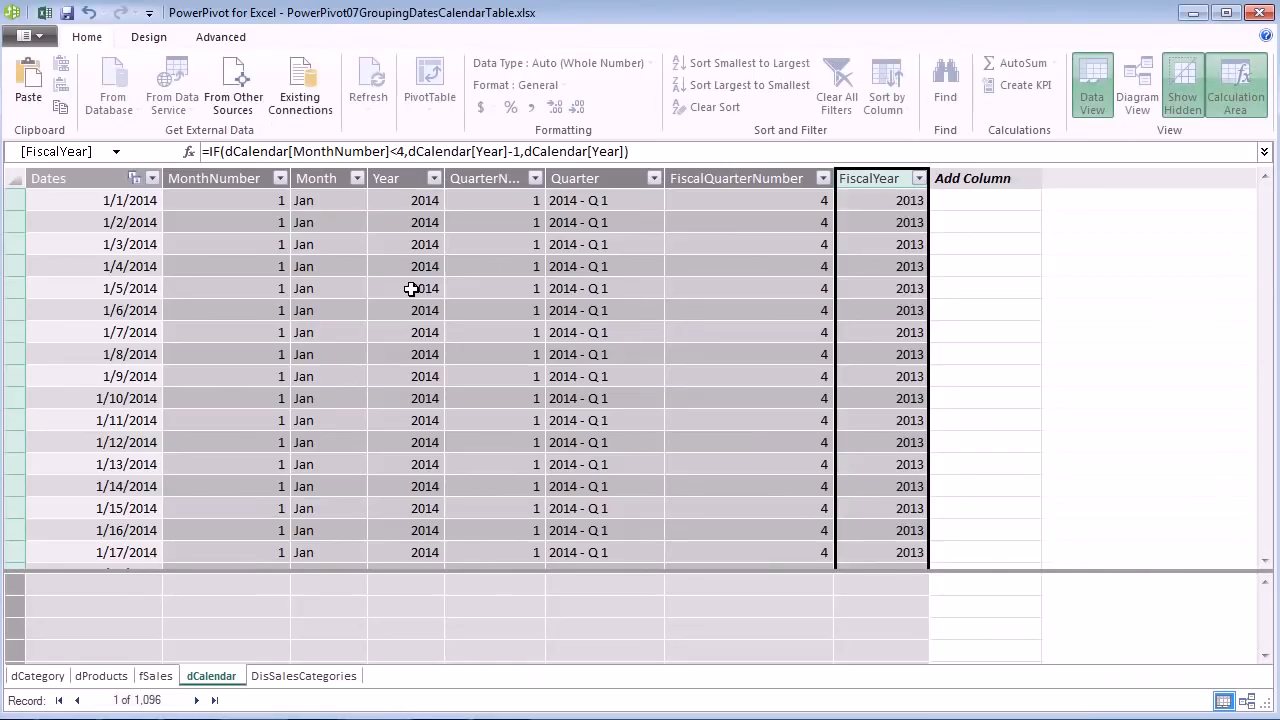
{"action": "scroll", "coordinate": [928, 300], "scroll_direction": "down", "scroll_amount": 5}
{"action": "scroll", "coordinate": [928, 349], "scroll_direction": "down", "scroll_amount": 15}
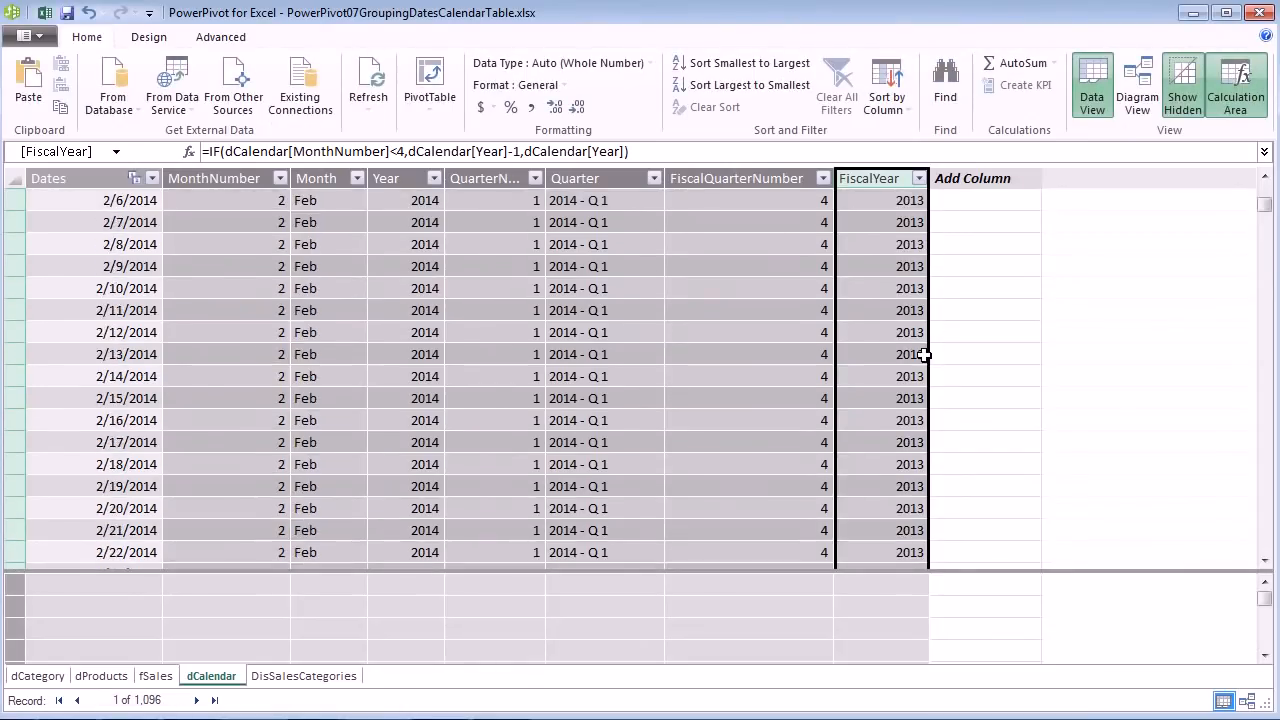
{"action": "scroll", "coordinate": [925, 354], "scroll_direction": "down", "scroll_amount": 7}
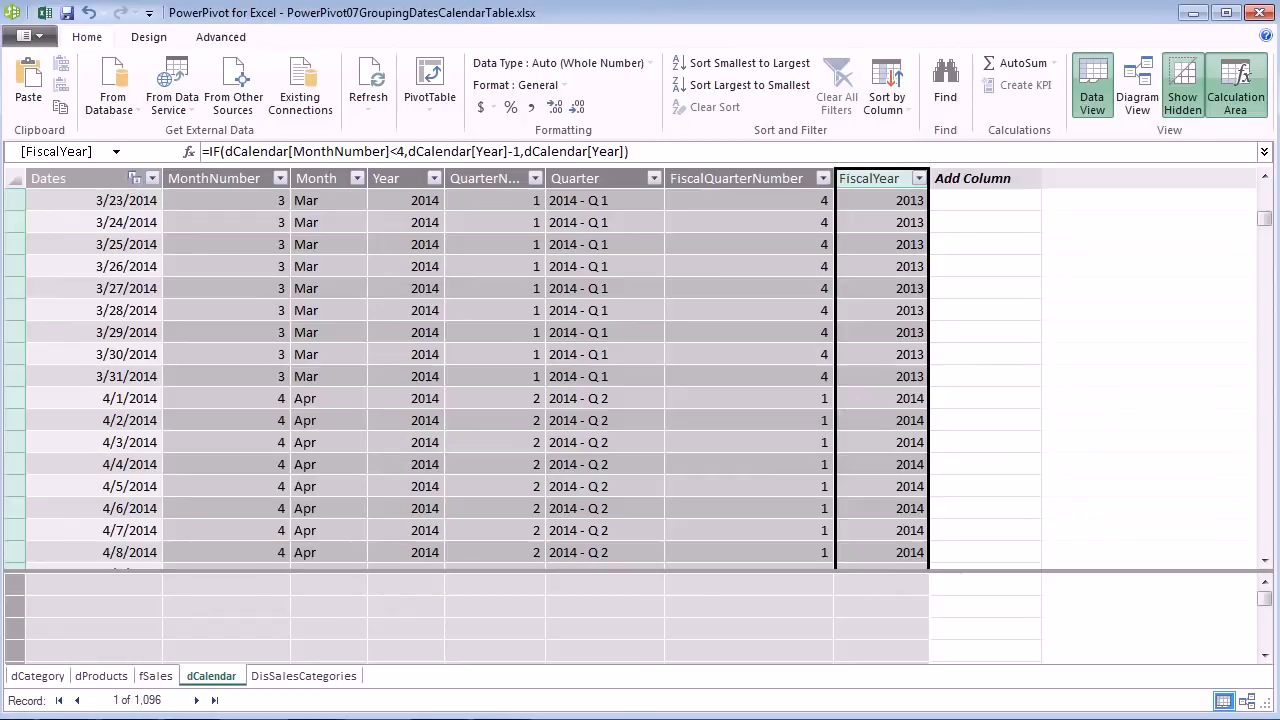
- Return to the start of the dCalendar table and add a new column named FiscalQuarter
{"action": "key", "text": "ctrl+Home"}
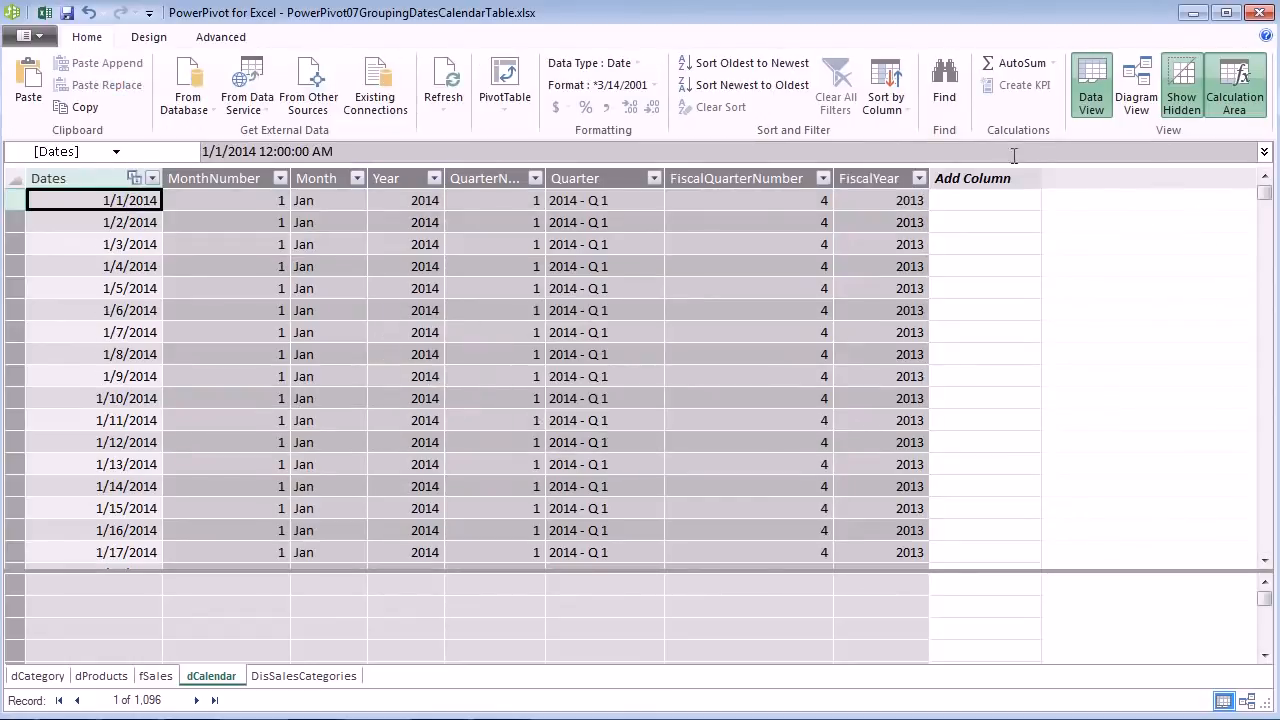
{"action": "left_click", "coordinate": [979, 178]}
{"action": "left_click", "coordinate": [976, 179]}
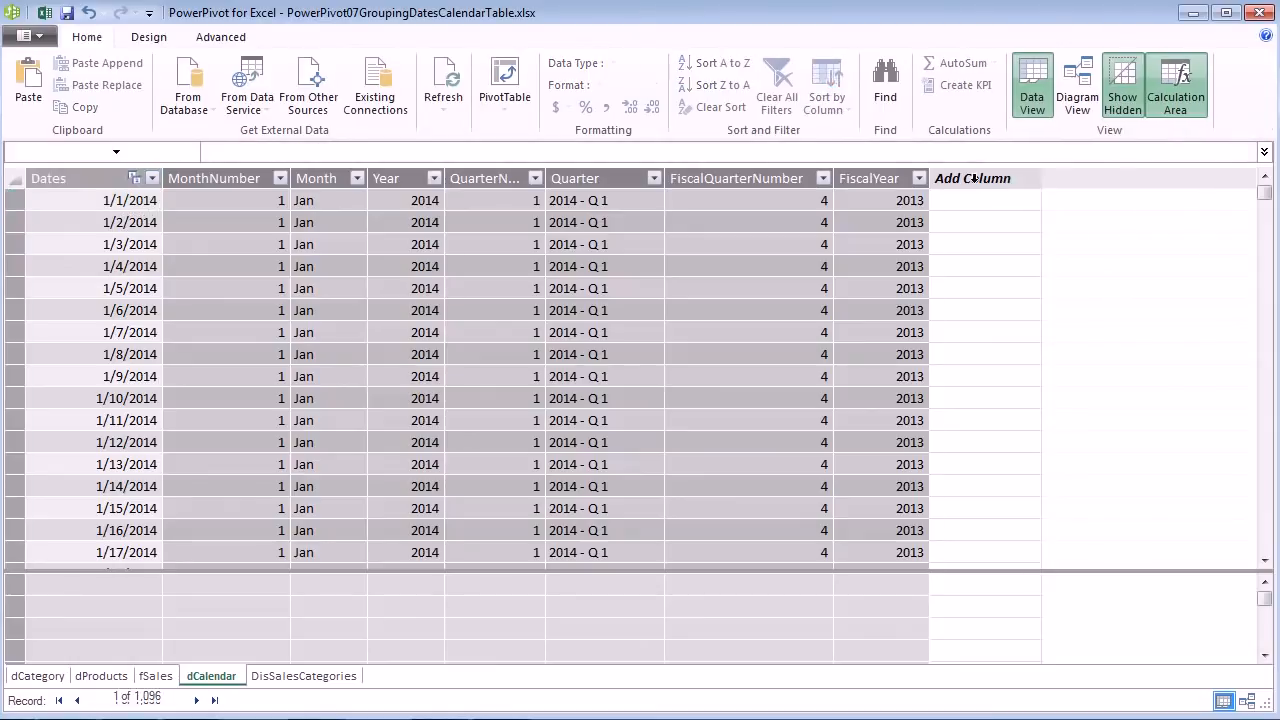
{"action": "type", "text": "FiscalQuarter"}
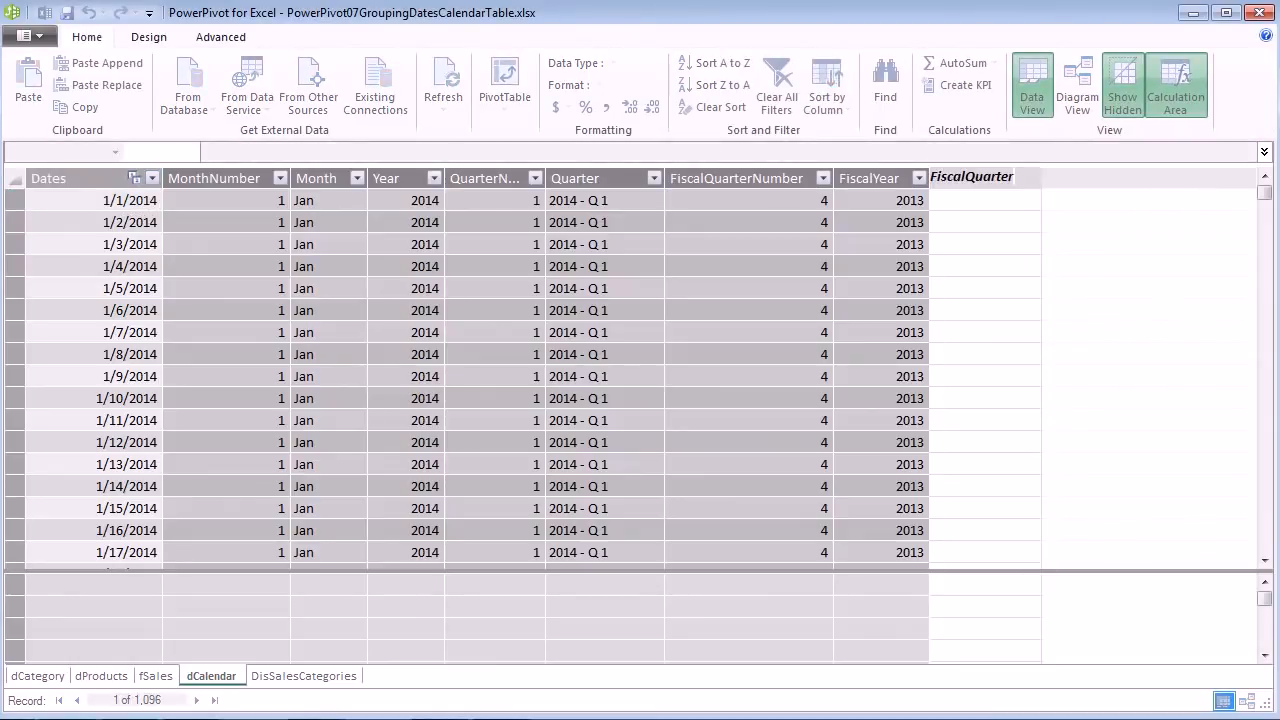
{"action": "key", "text": "Return"}
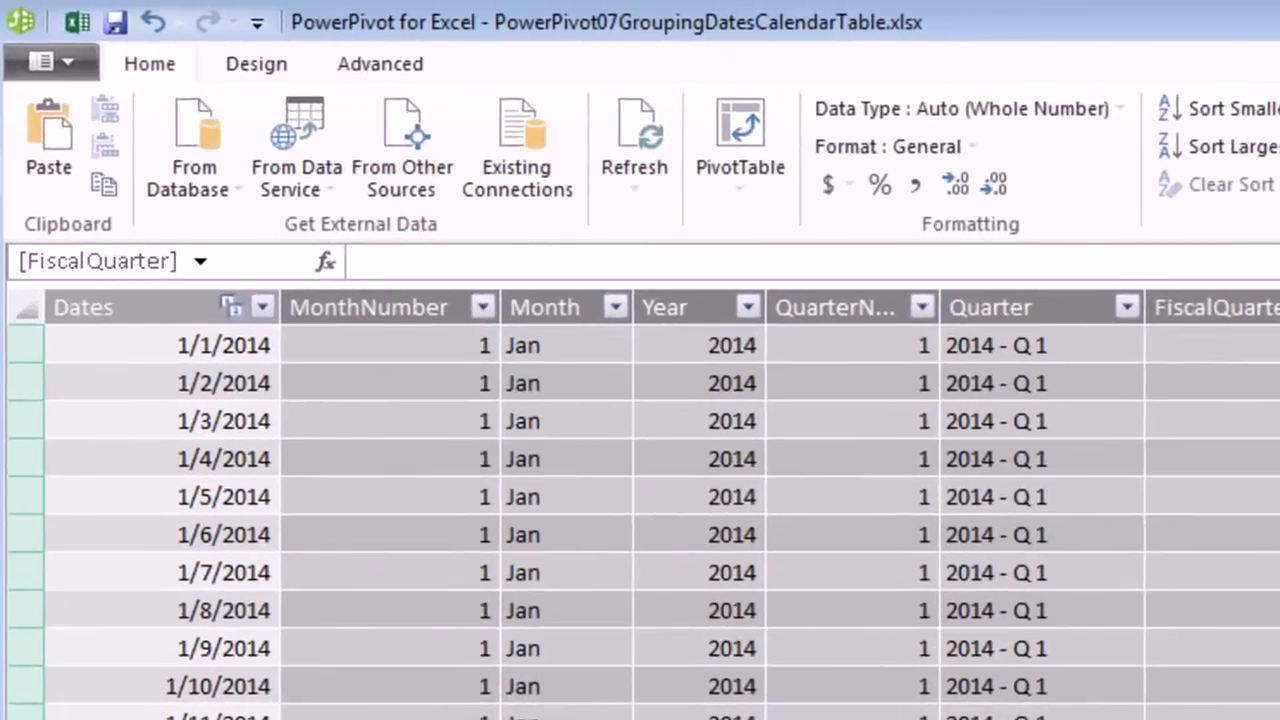
- Begin the FiscalQuarter formula with dCalendar[FiscalYear] joined to the text " Q " with the & operator
{"action": "type", "text": "="}
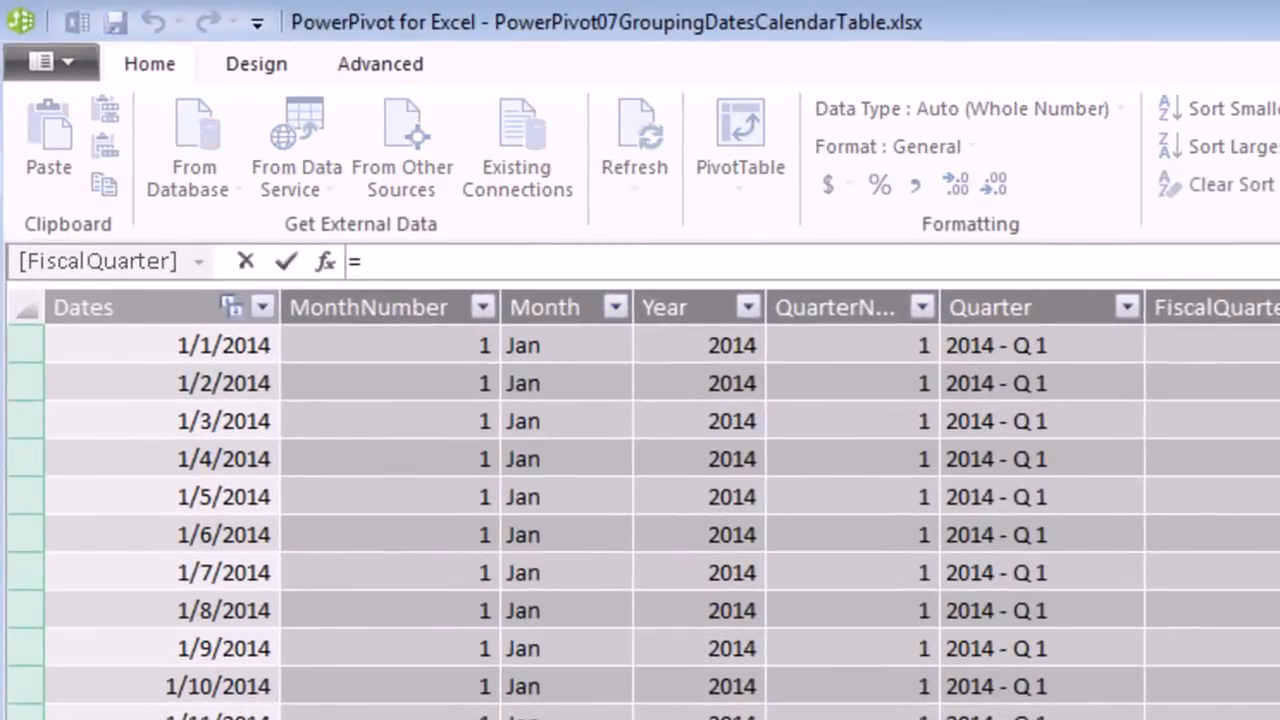
{"action": "type", "text": "dc"}
{"action": "key", "text": "Down"}
{"action": "key", "text": "Down"}
{"action": "key", "text": "Down"}
{"action": "key", "text": "Down"}
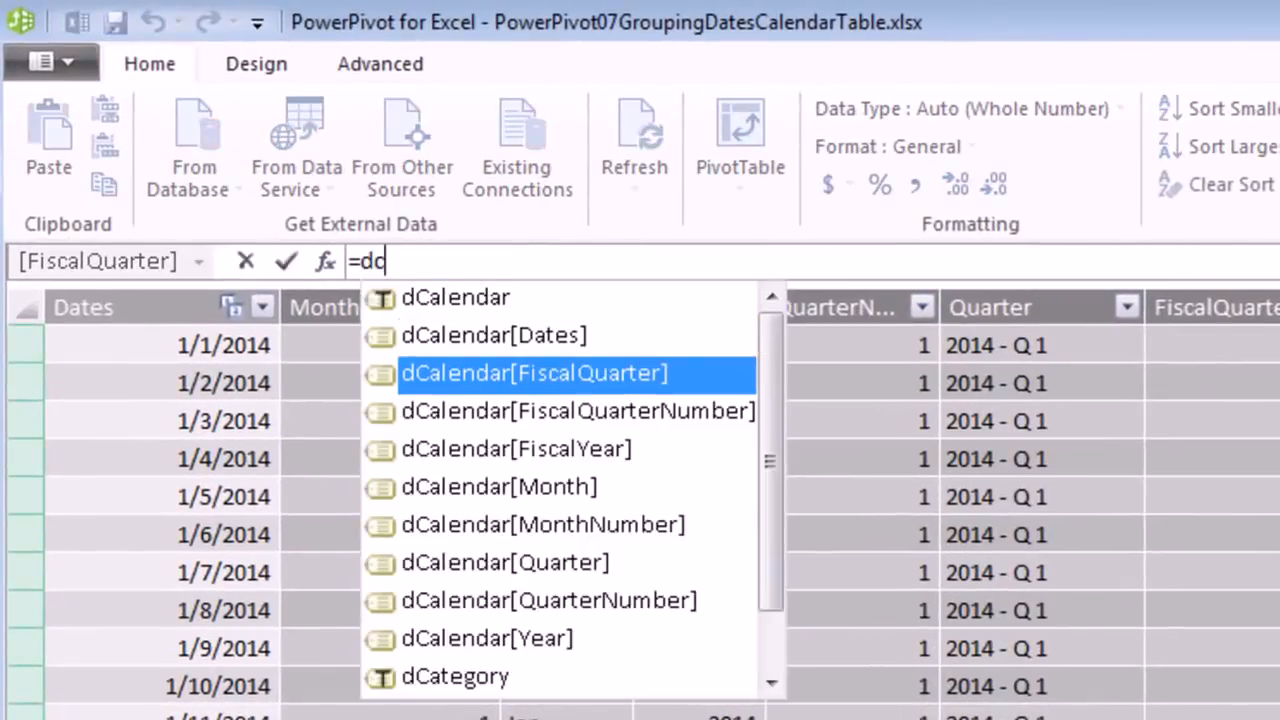
{"action": "key", "text": "Tab"}
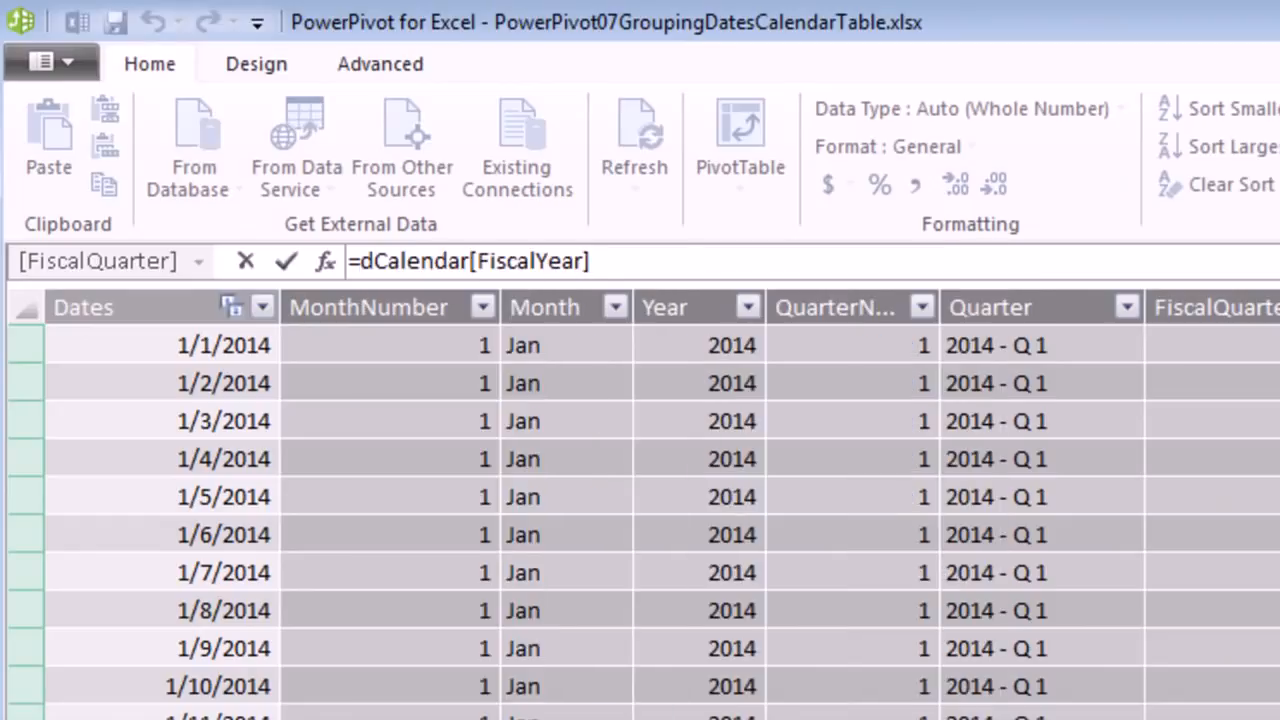
{"action": "type", "text": "&\" Q \"&"}
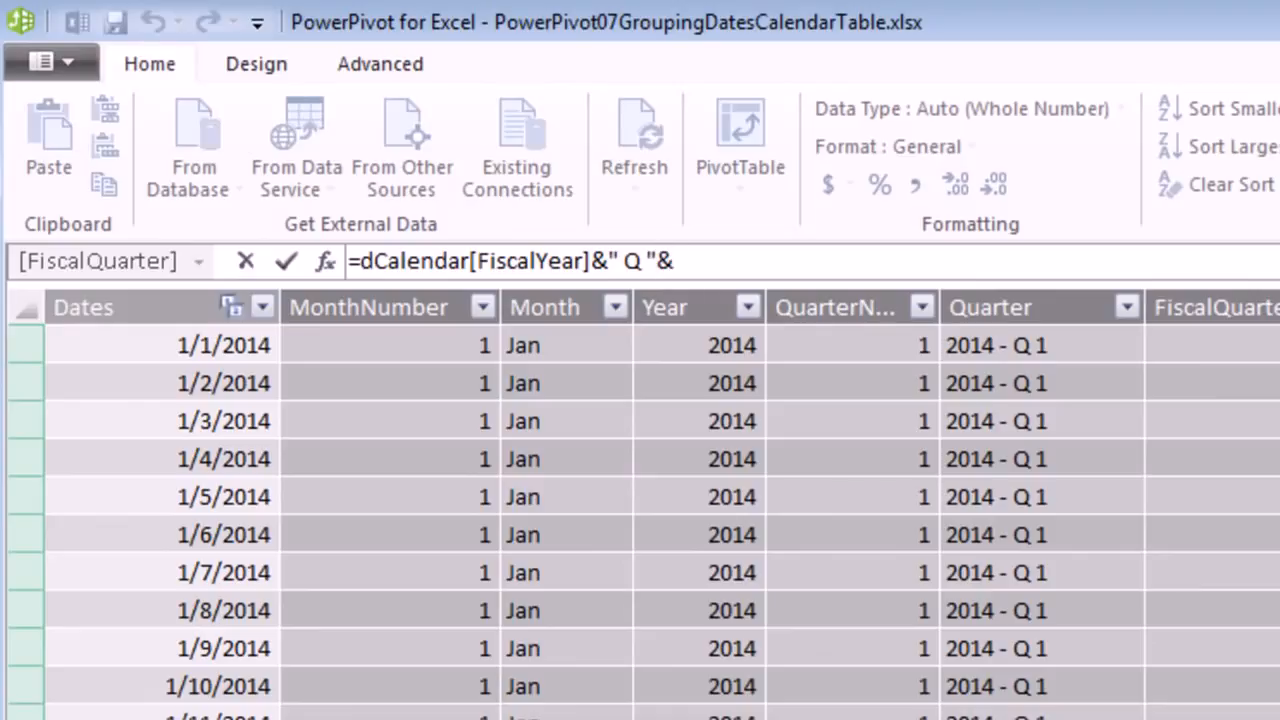
- Complete the FiscalQuarter formula by appending dCalendar[FiscalQuarterNumber]
{"action": "type", "text": "dc"}
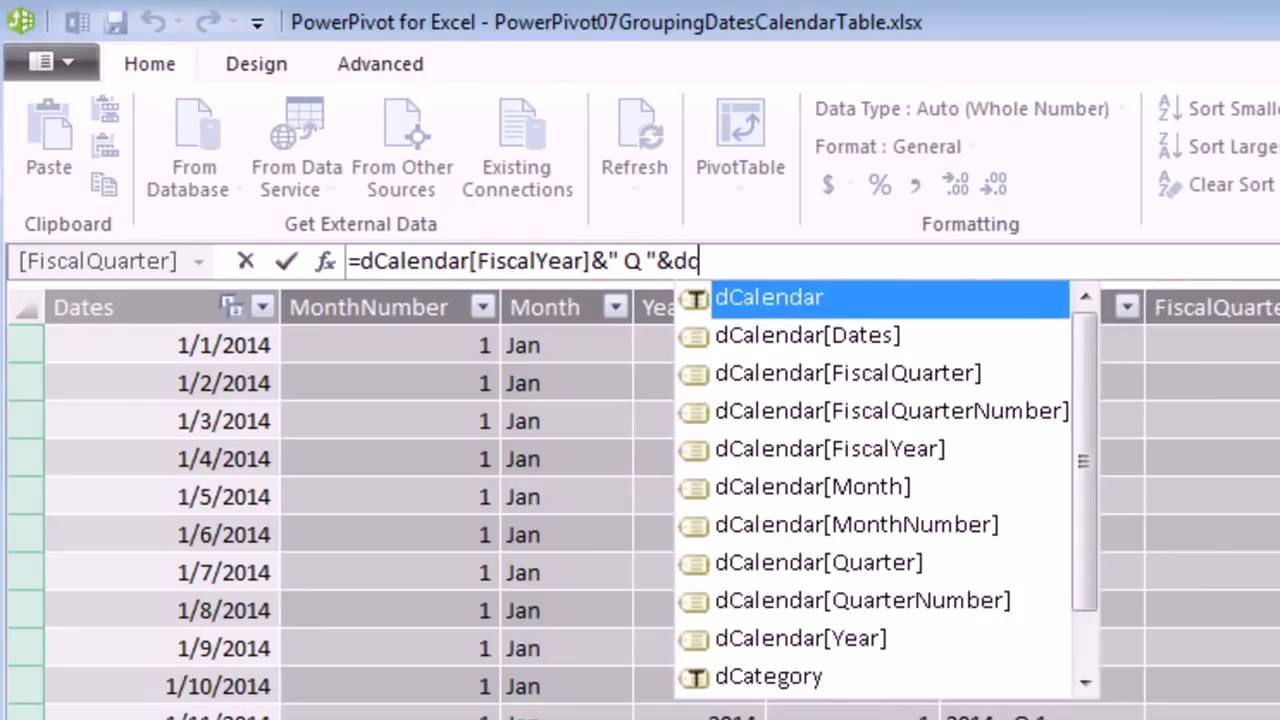
{"action": "key", "text": "Down"}
{"action": "key", "text": "Down"}
{"action": "key", "text": "Down"}
{"action": "key", "text": "Tab"}
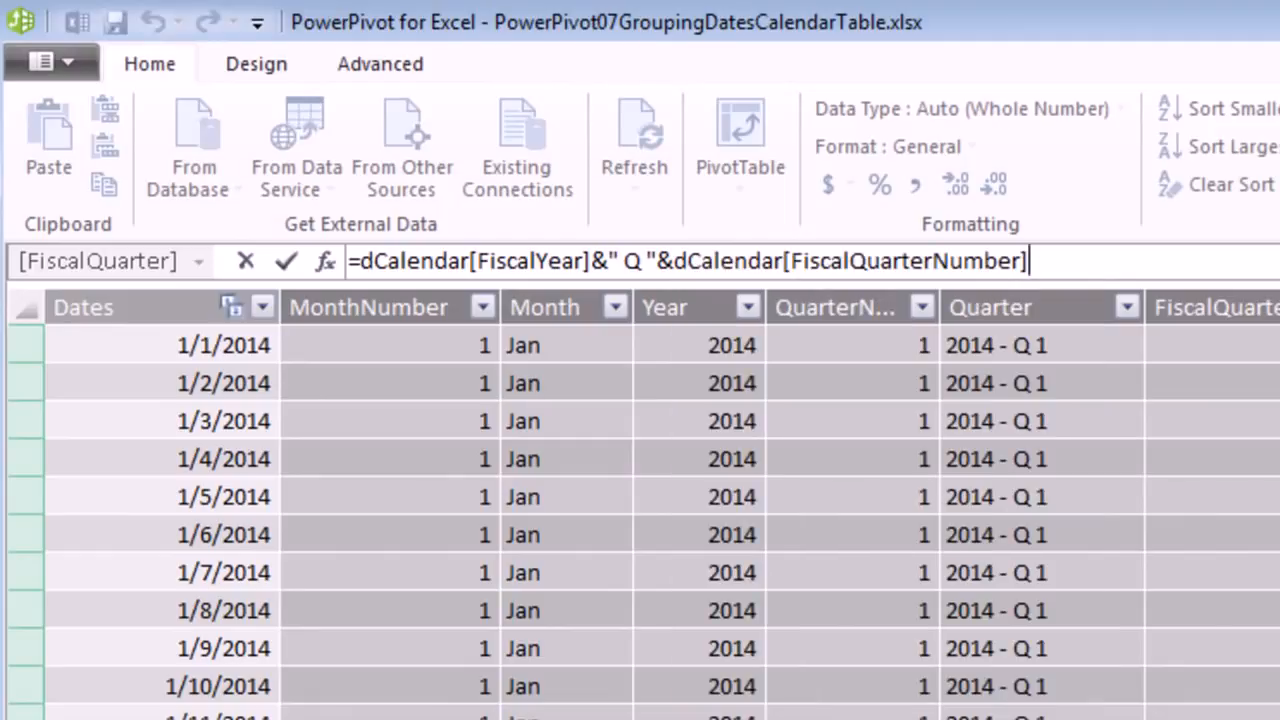
{"action": "key", "text": "Return"}
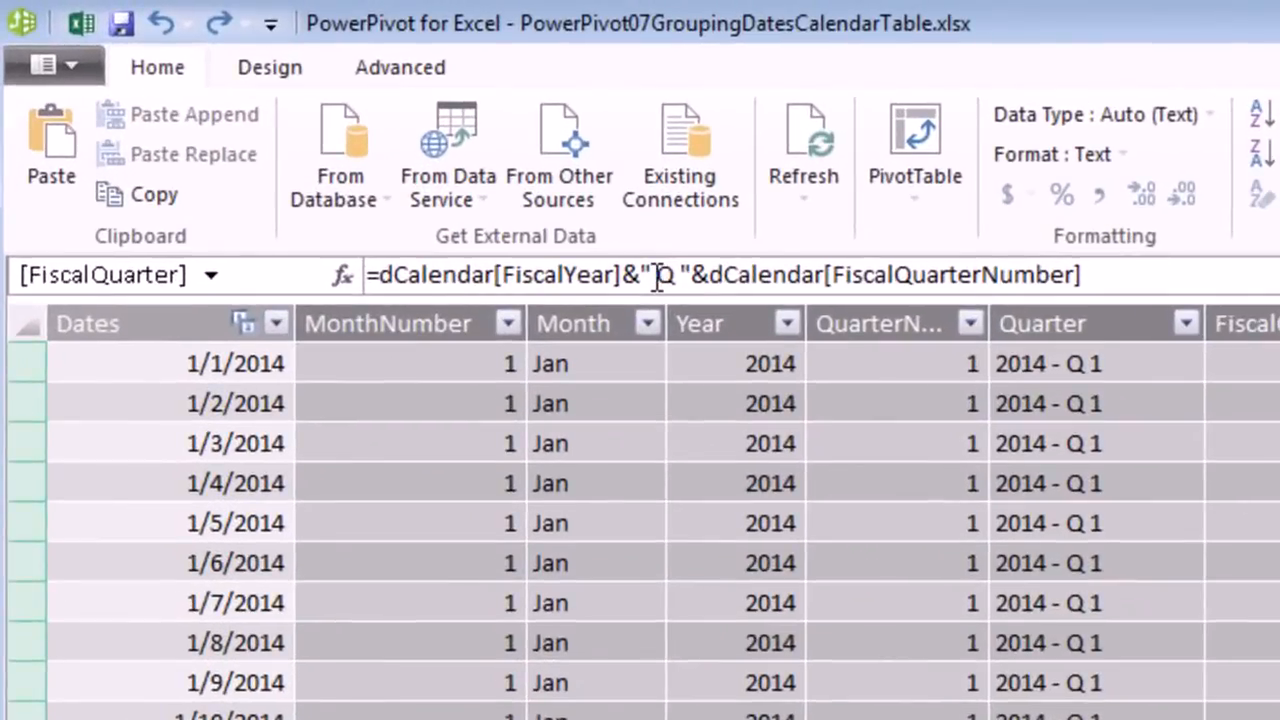
- Insert a hyphen in the FiscalQuarter formula's separator text so that it reads " - Q "
{"action": "left_click", "coordinate": [659, 279]}
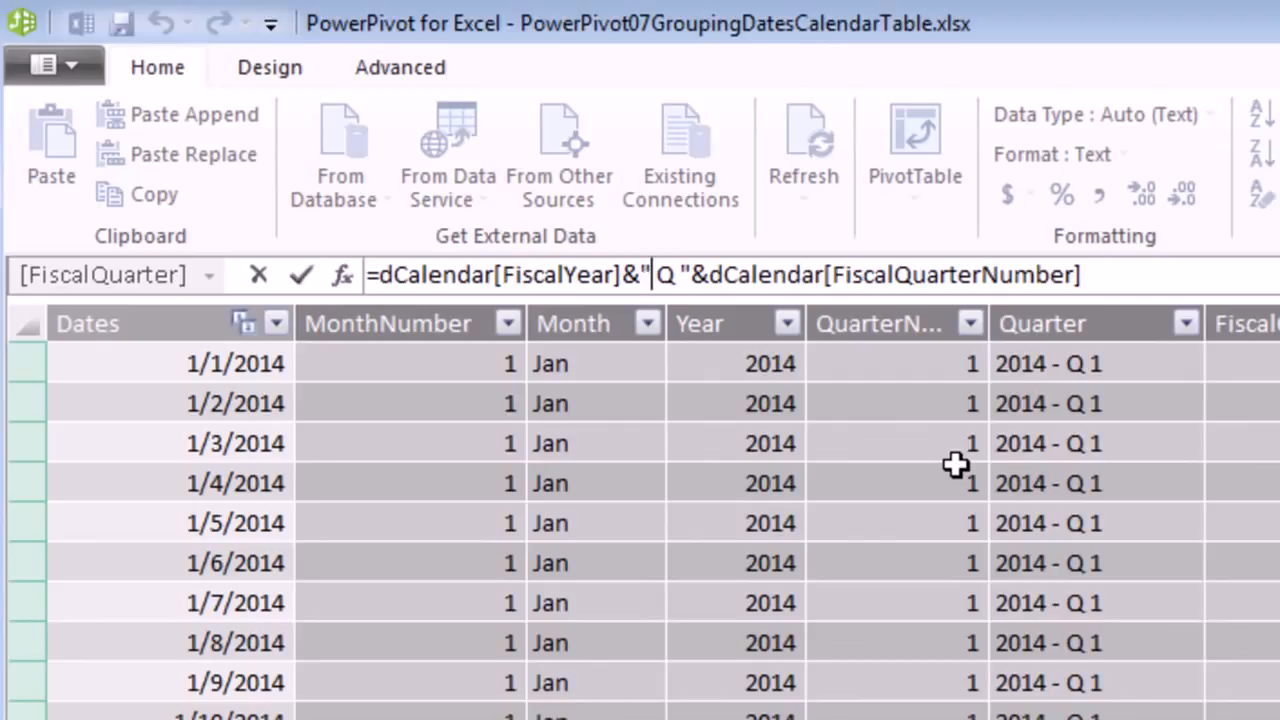
{"action": "type", "text": "-"}
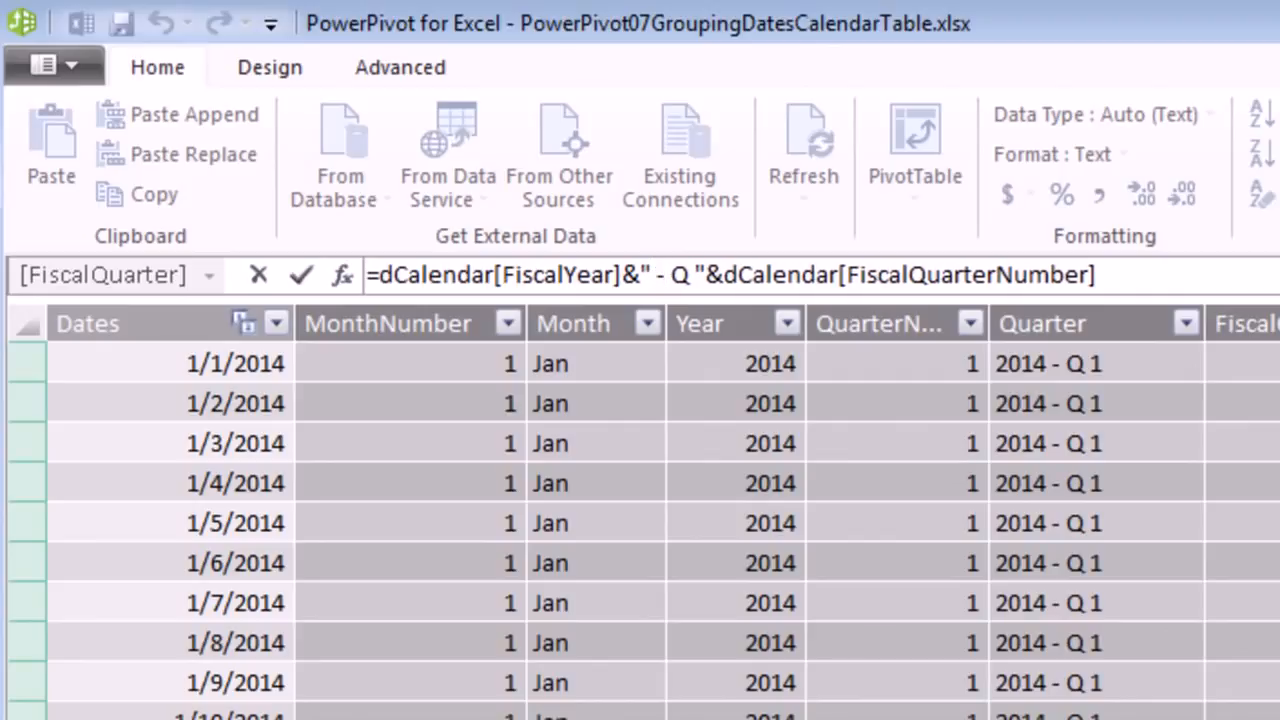
{"action": "key", "text": "Return"}
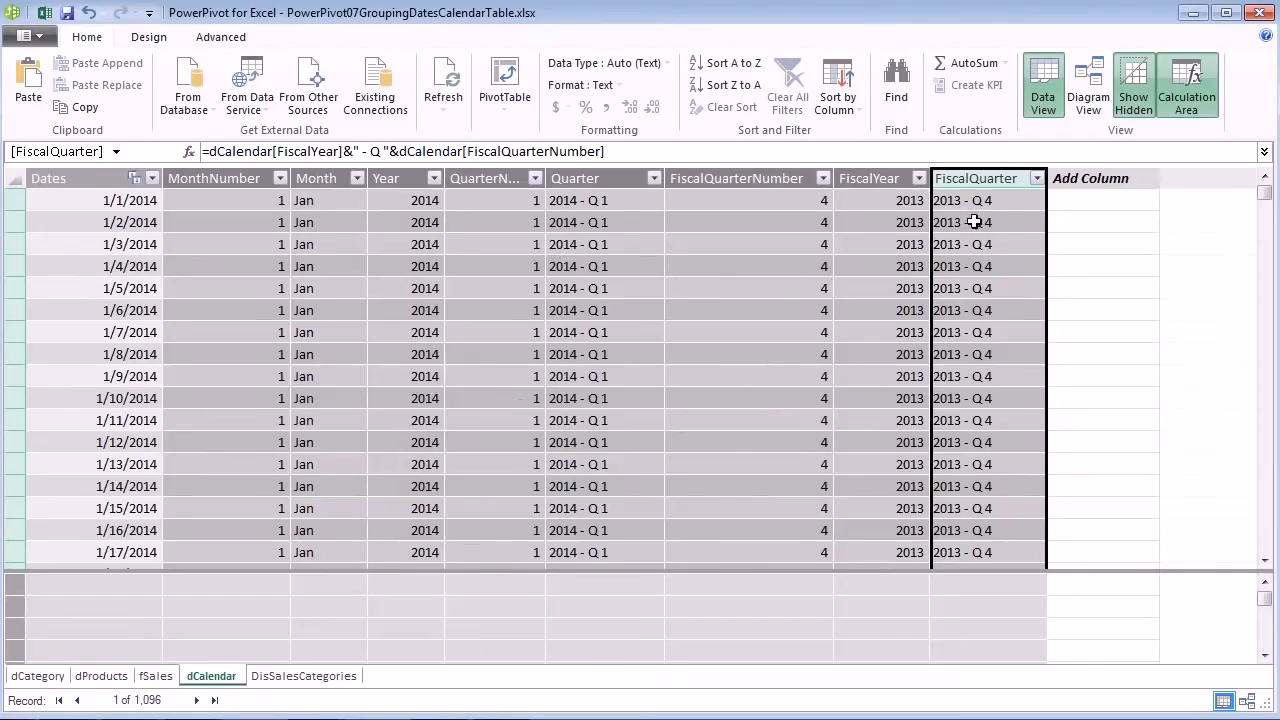
{"action": "left_click", "coordinate": [974, 200]}
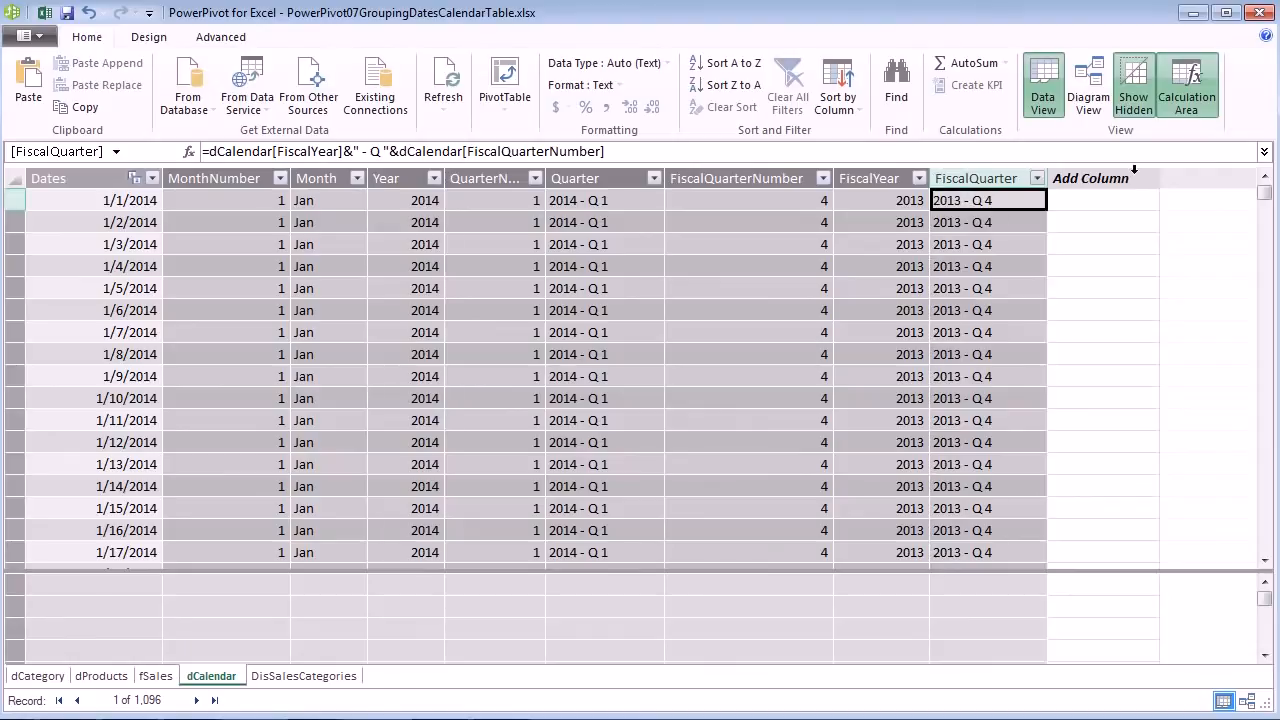
- Create a new PivotTable from the data model on the existing worksheet Sheet1 at cell J1
{"action": "left_click", "coordinate": [522, 86]}
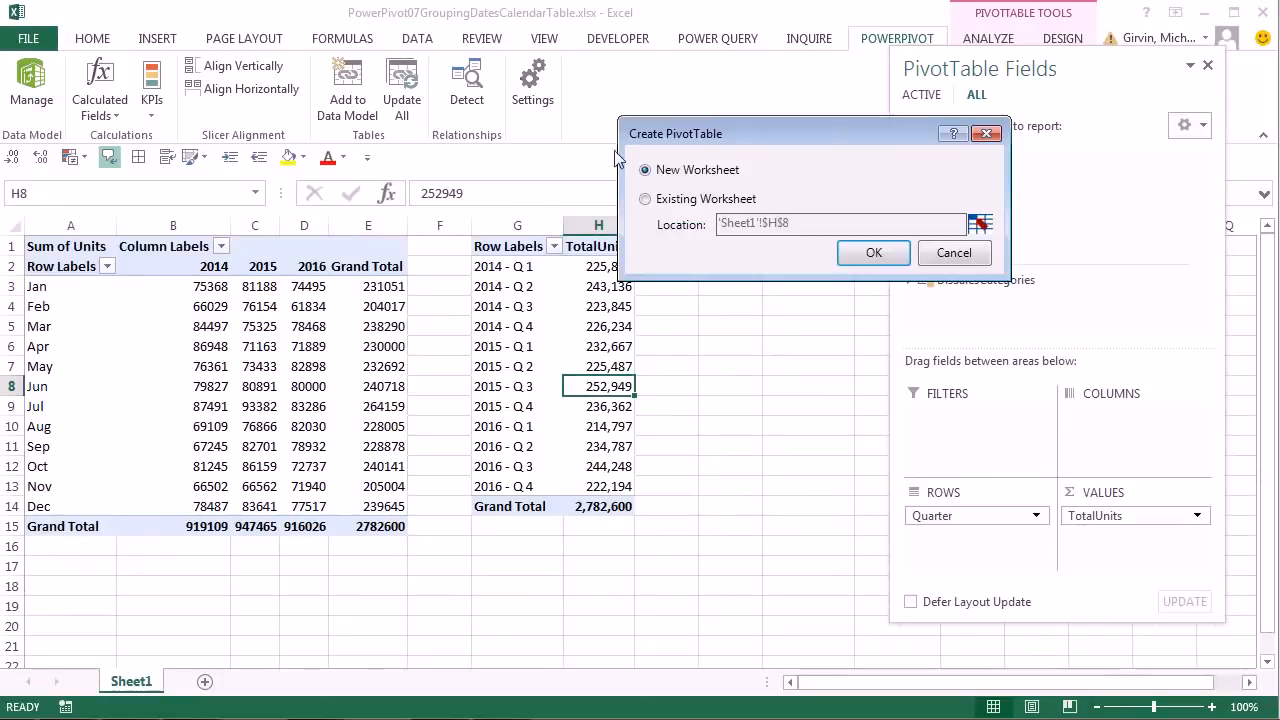
{"action": "left_click", "coordinate": [645, 199]}
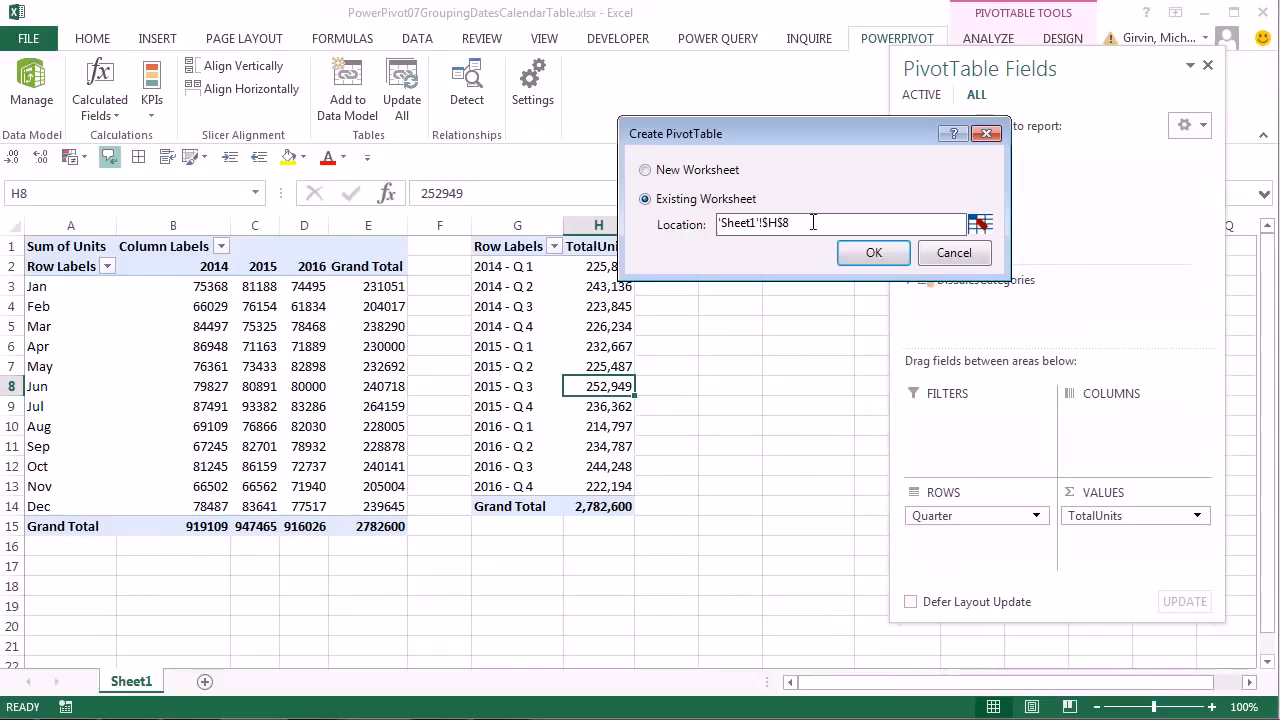
{"action": "left_click_drag", "start_coordinate": [779, 222], "coordinate": [640, 223]}
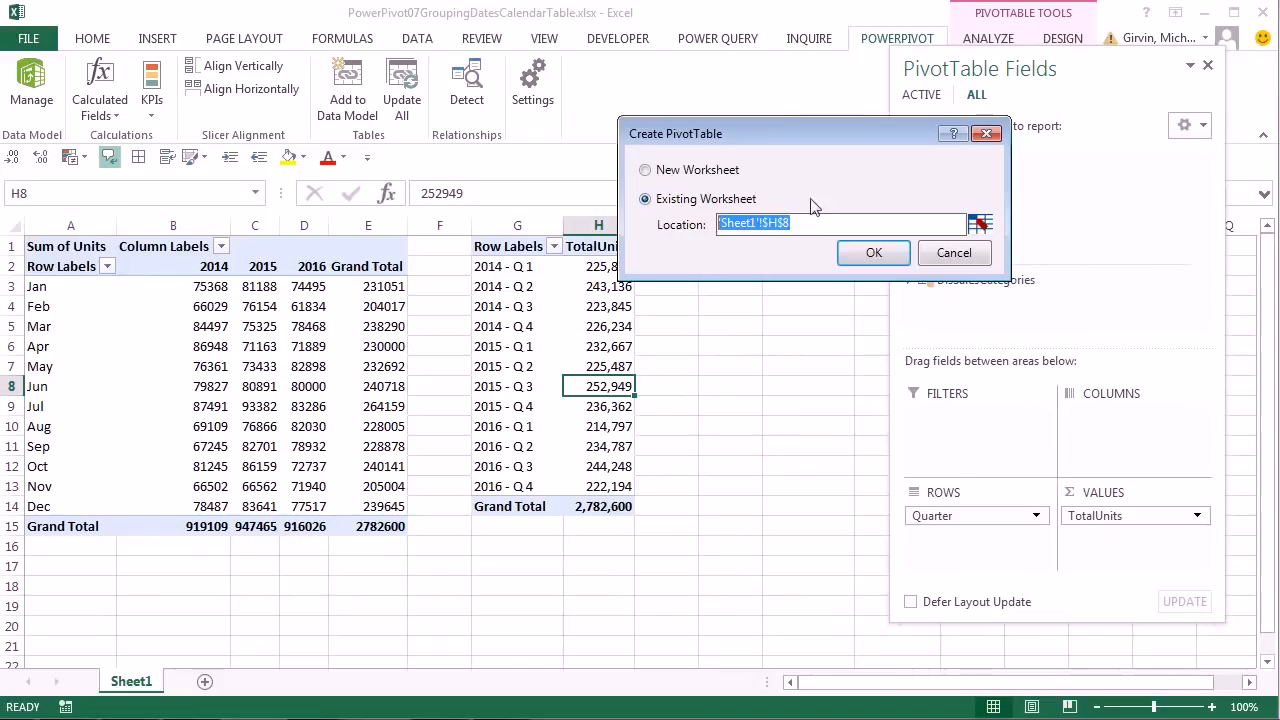
{"action": "left_click", "coordinate": [980, 223]}
{"action": "left_click", "coordinate": [744, 252]}
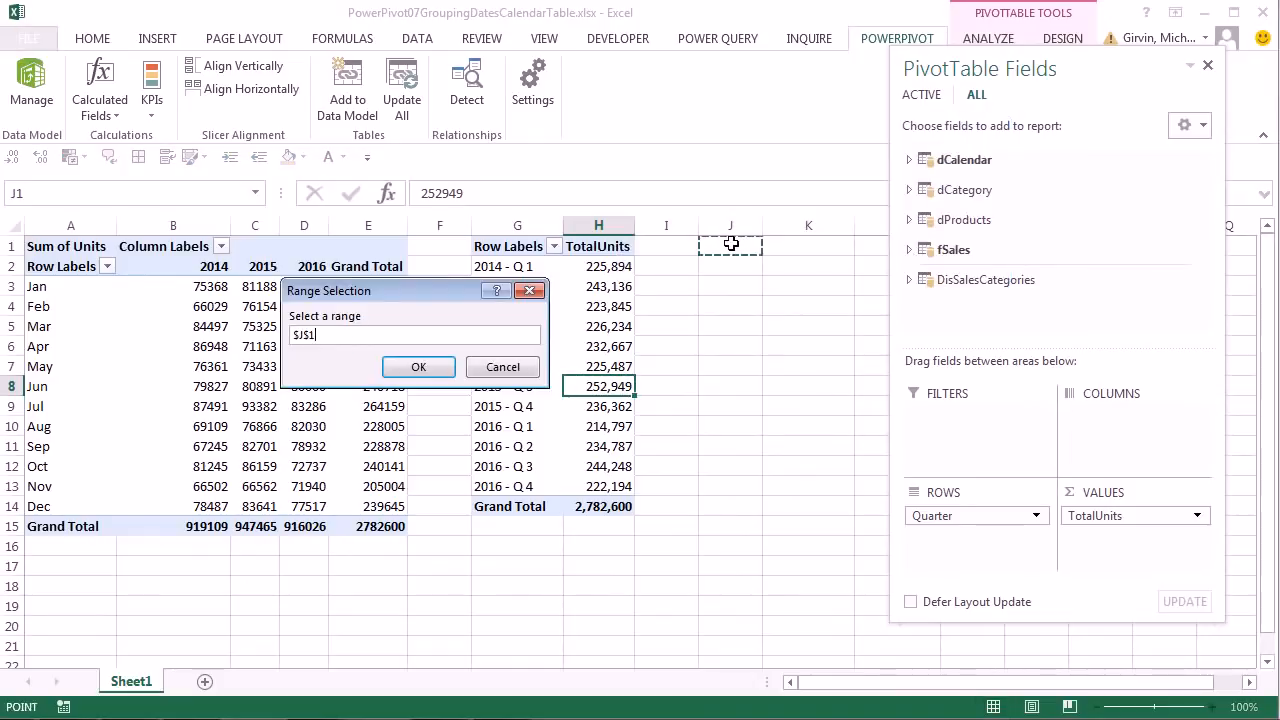
{"action": "left_click", "coordinate": [421, 366]}
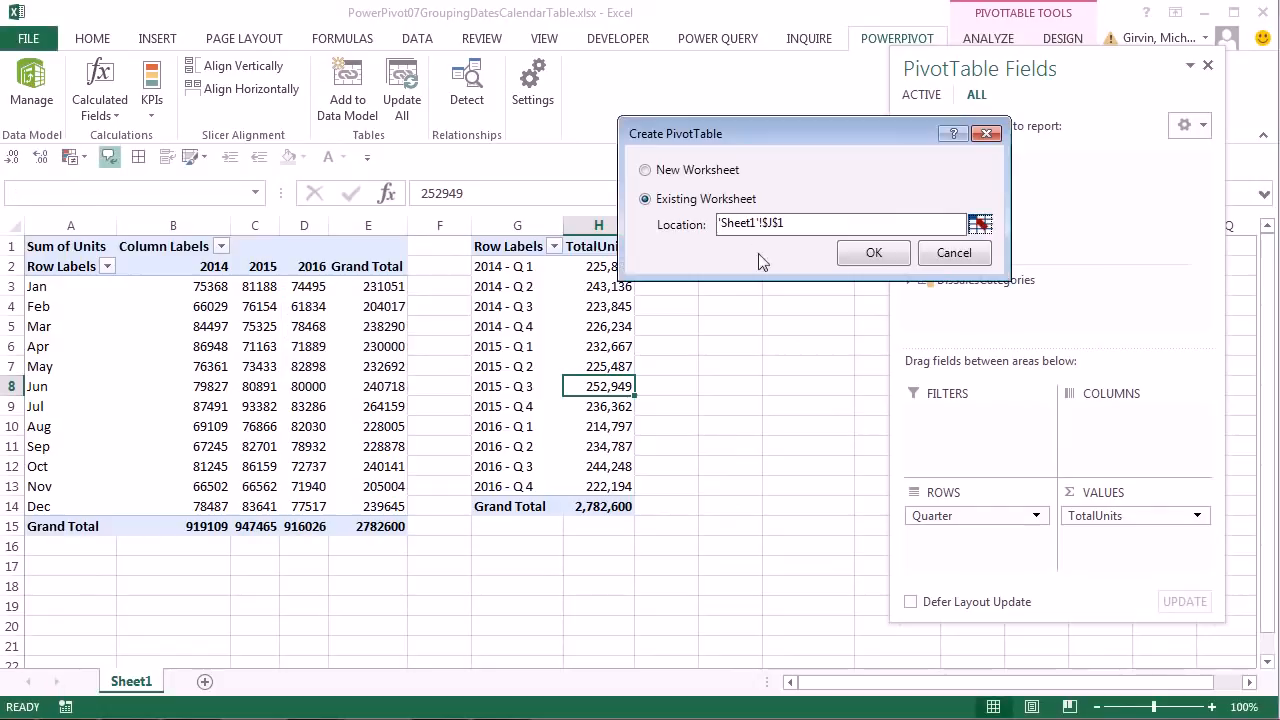
{"action": "left_click", "coordinate": [862, 253]}
{"action": "left_click", "coordinate": [1250, 684]}
{"action": "left_click", "coordinate": [1250, 684]}
{"action": "left_click", "coordinate": [1250, 684]}
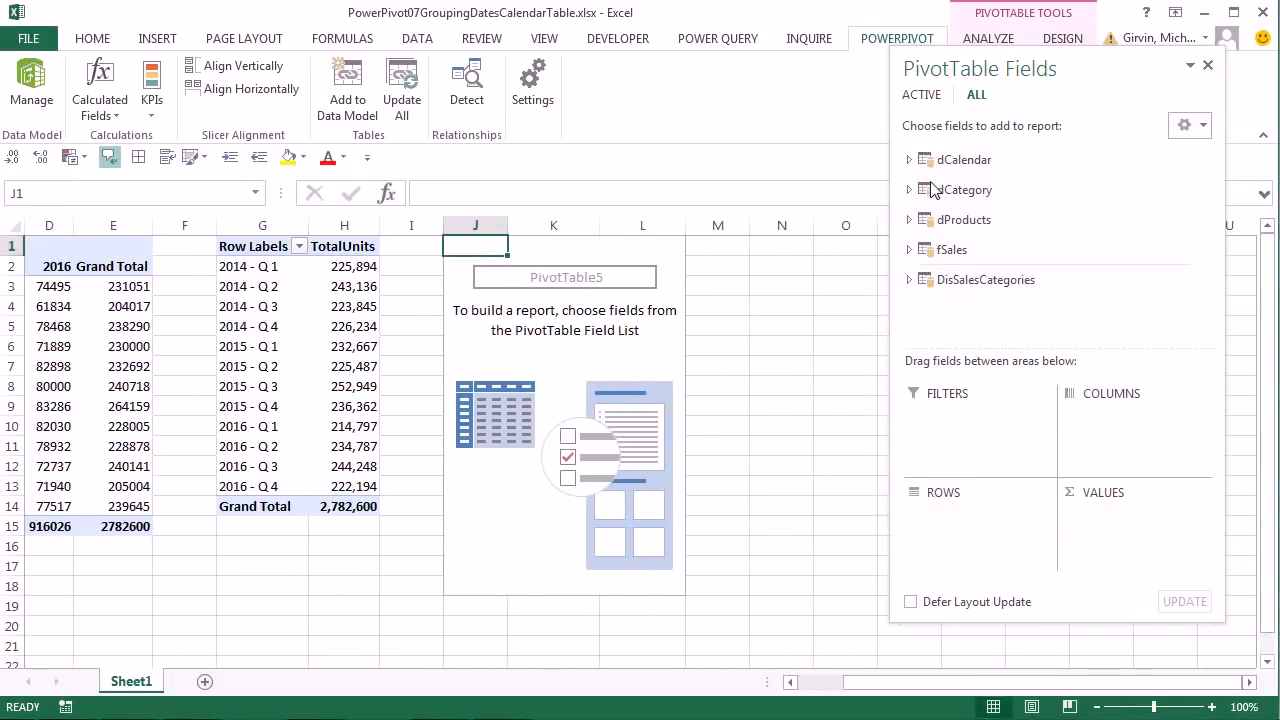
- Review the dCalendar fields offered to the new PivotTable, and enlarge the dCalendar table in PowerPivot's diagram view until all its fields fit
{"action": "left_click", "coordinate": [908, 160]}
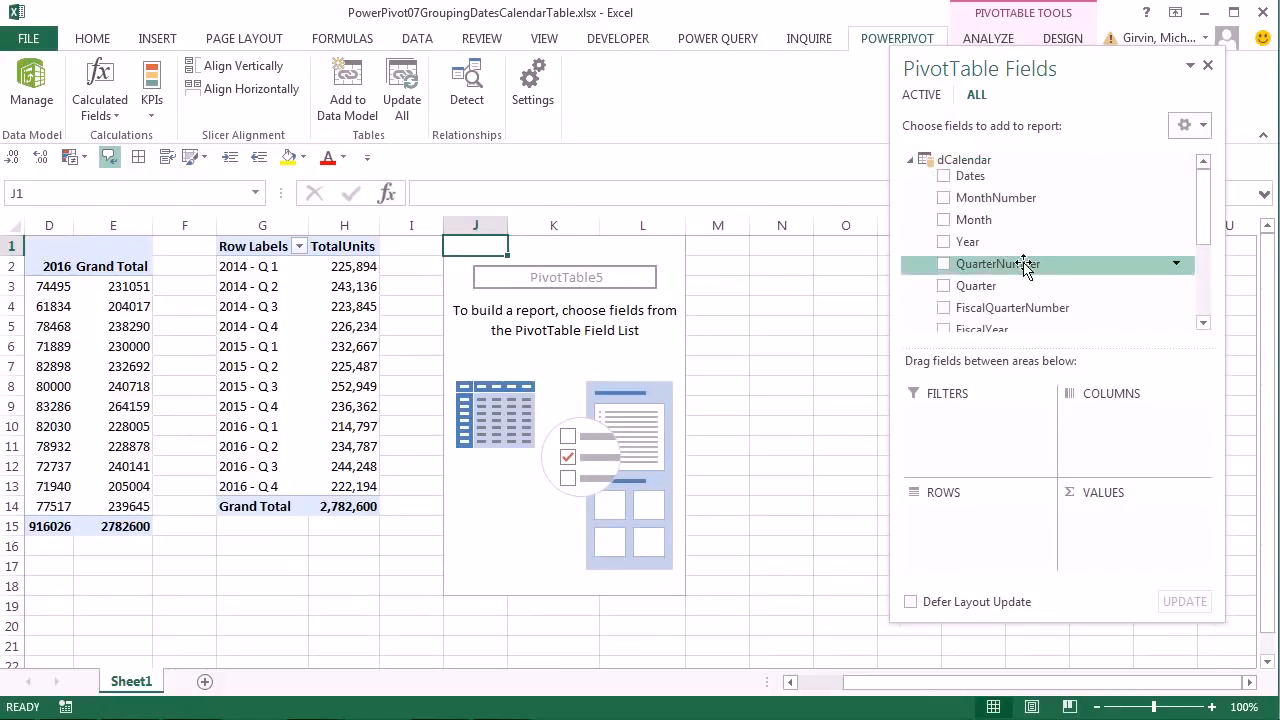
{"action": "scroll", "coordinate": [1000, 265], "scroll_direction": "down", "scroll_amount": 2}
{"action": "scroll", "coordinate": [995, 281], "scroll_direction": "up", "scroll_amount": 1}
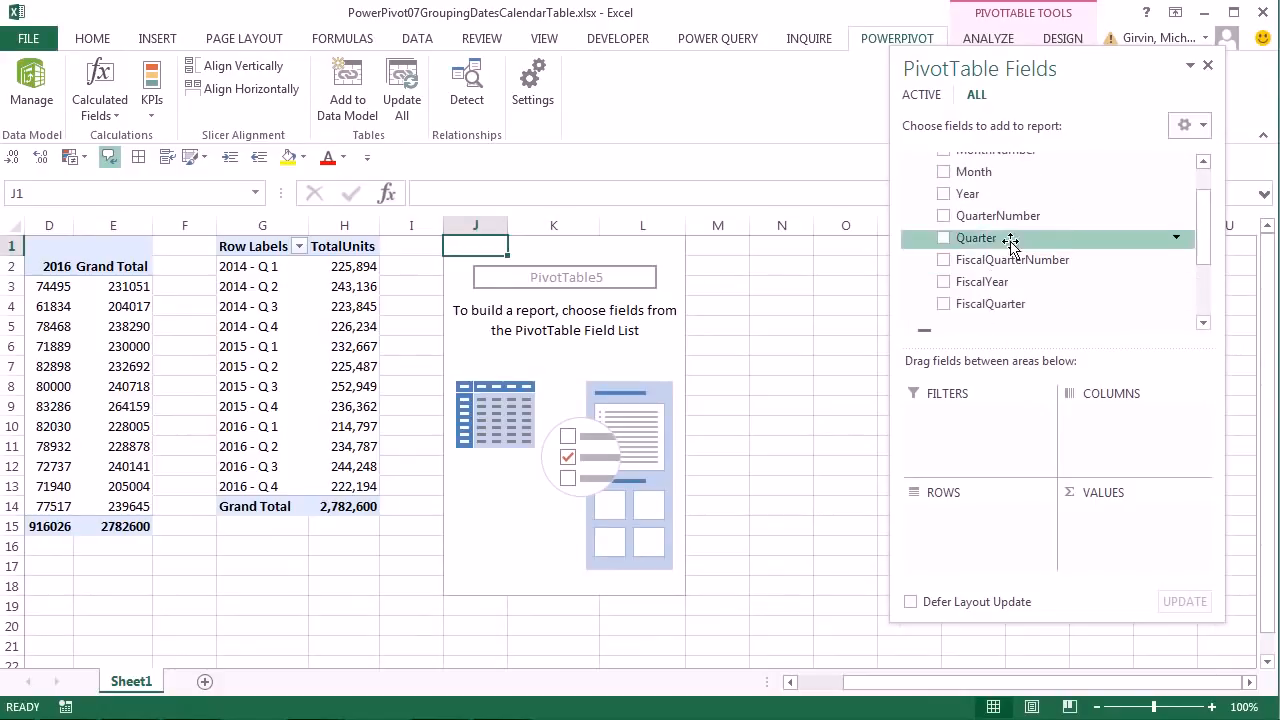
{"action": "scroll", "coordinate": [1005, 195], "scroll_direction": "up", "scroll_amount": 1}
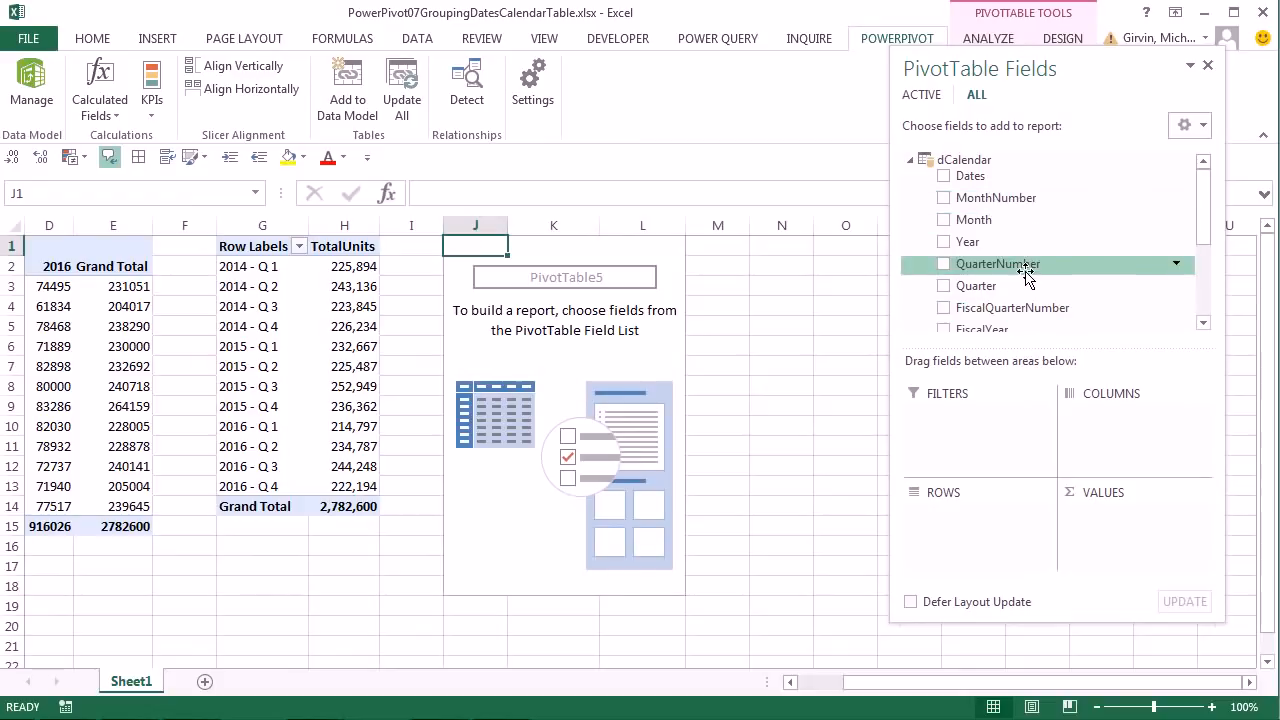
{"action": "key", "text": "alt+Tab"}
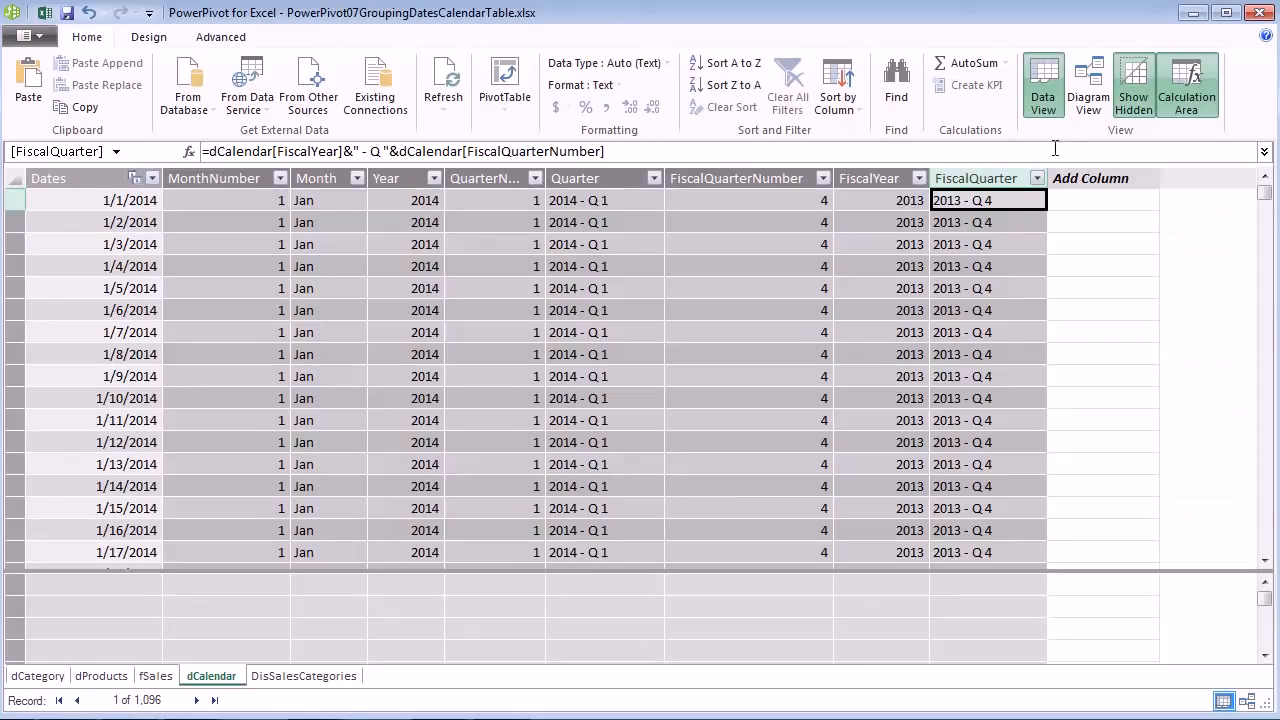
{"action": "left_click", "coordinate": [1086, 85]}
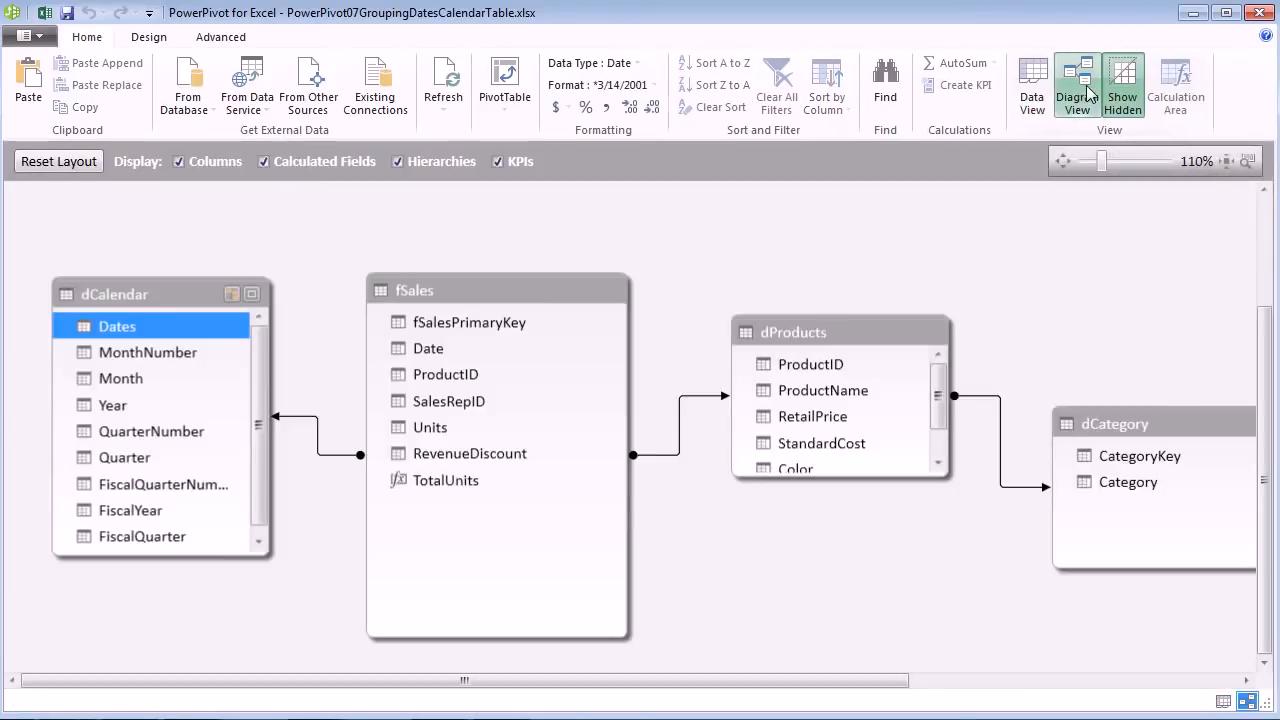
{"action": "left_click_drag", "start_coordinate": [265, 554], "coordinate": [285, 620]}
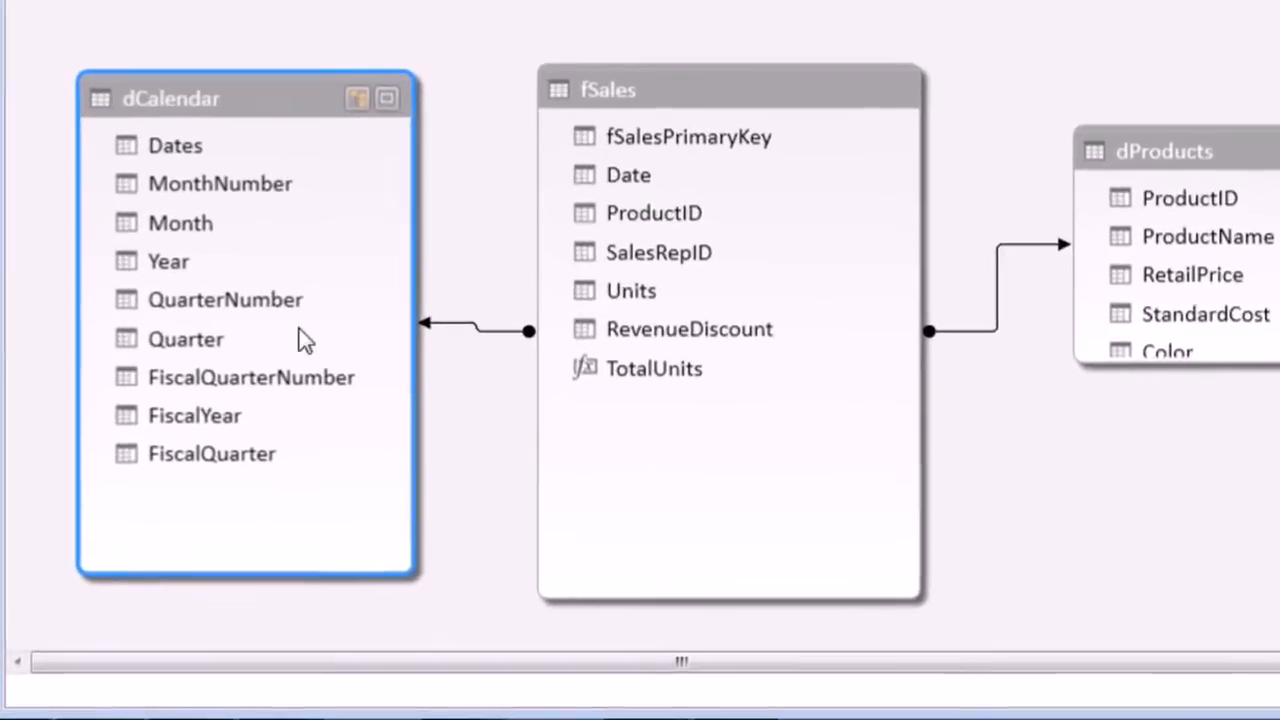
- Hide the MonthNumber, QuarterNumber and FiscalQuarterNumber fields of dCalendar from client tools
{"action": "left_click", "coordinate": [186, 320]}
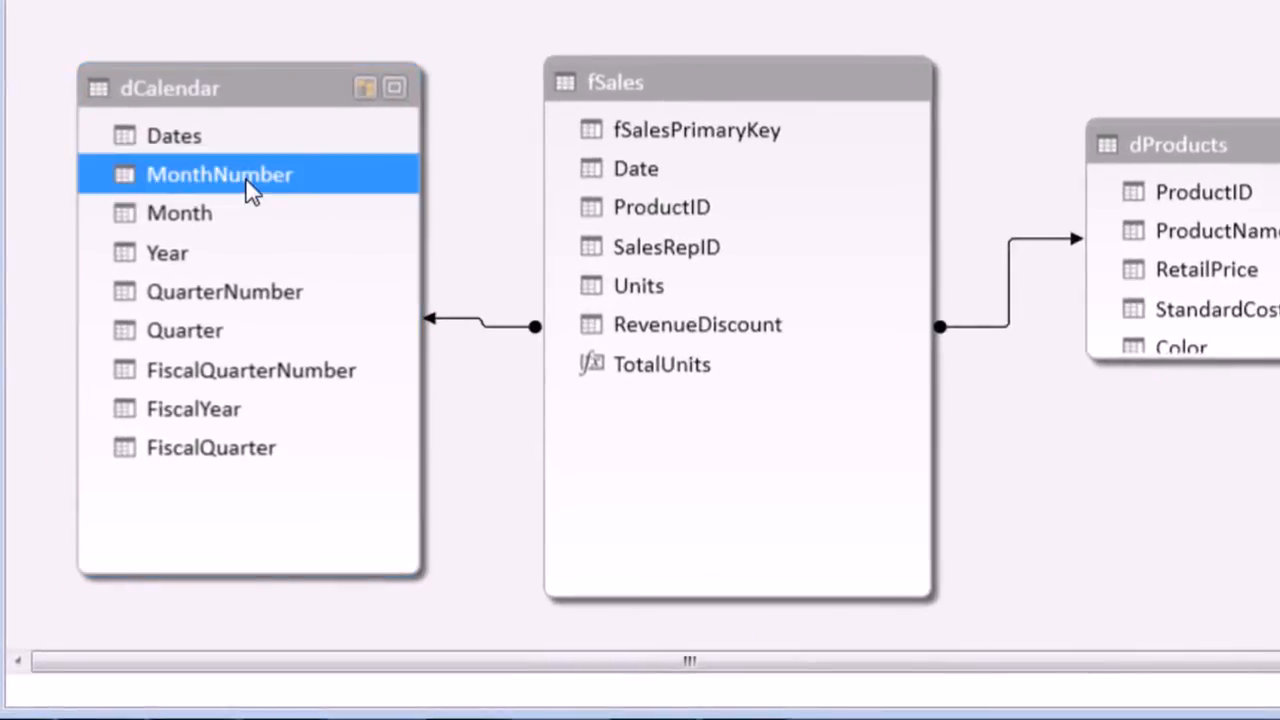
{"action": "right_click", "coordinate": [250, 193]}
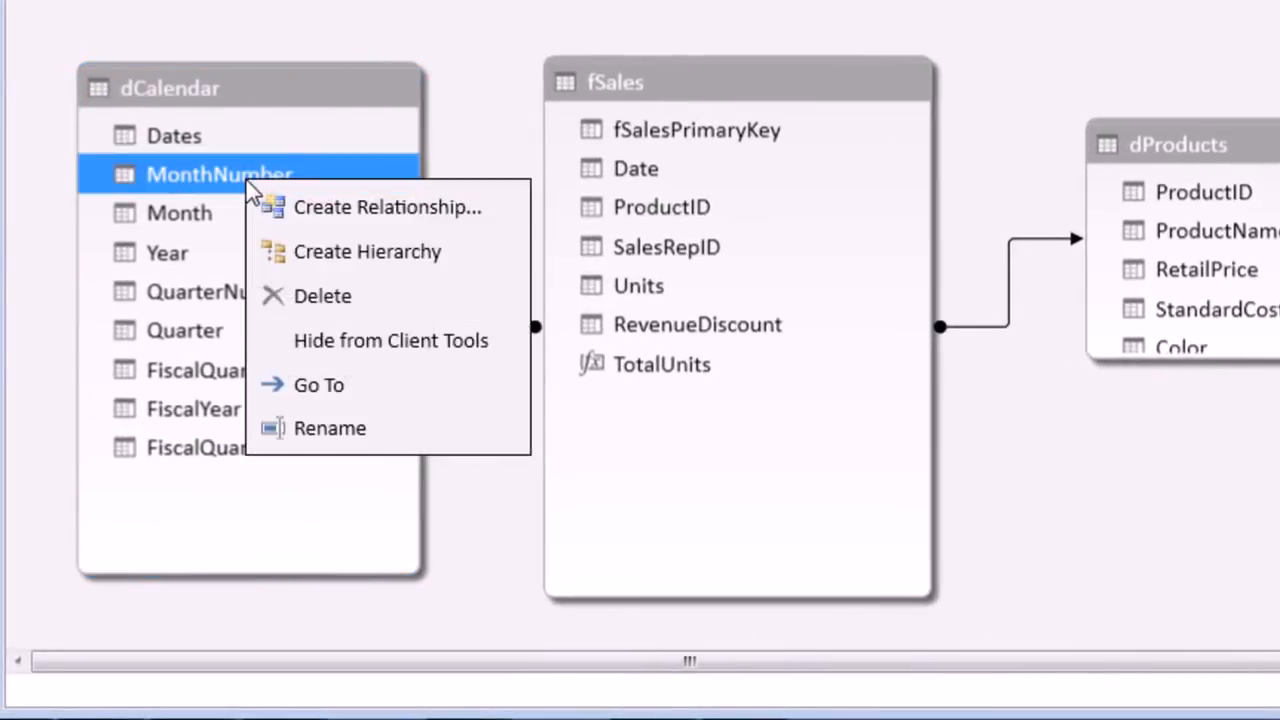
{"action": "left_click", "coordinate": [380, 341]}
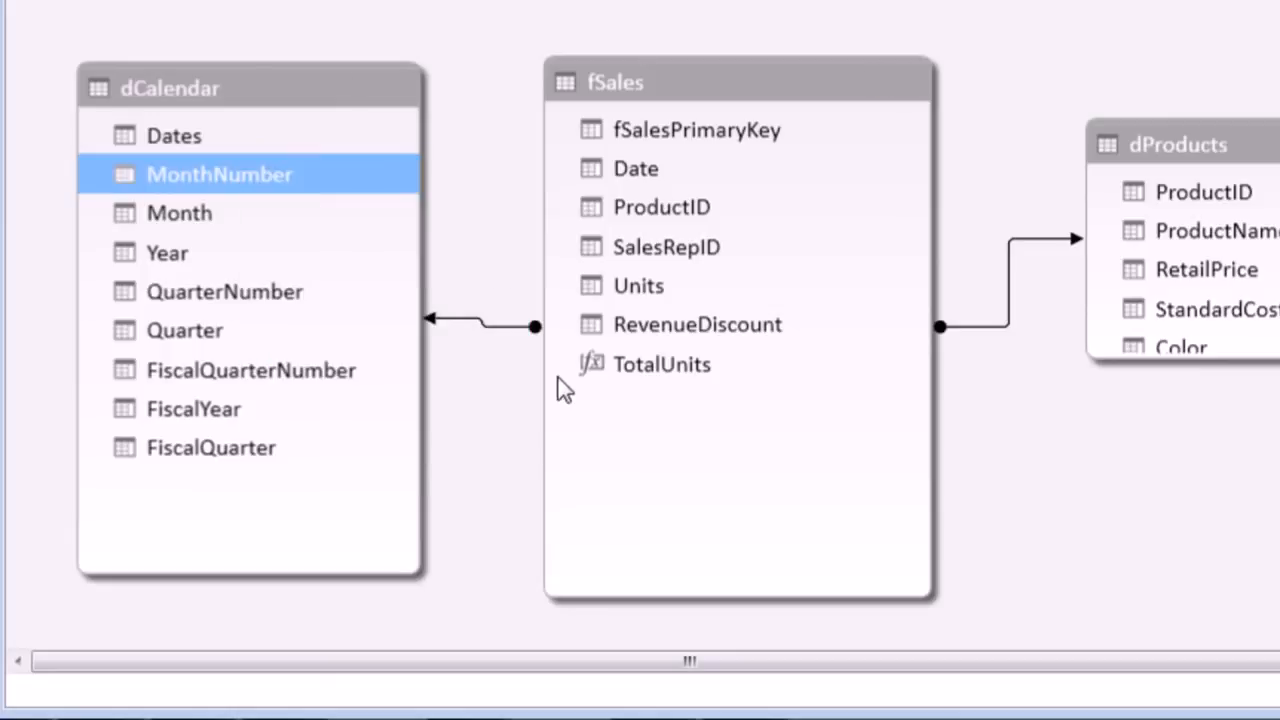
{"action": "left_click", "coordinate": [252, 298]}
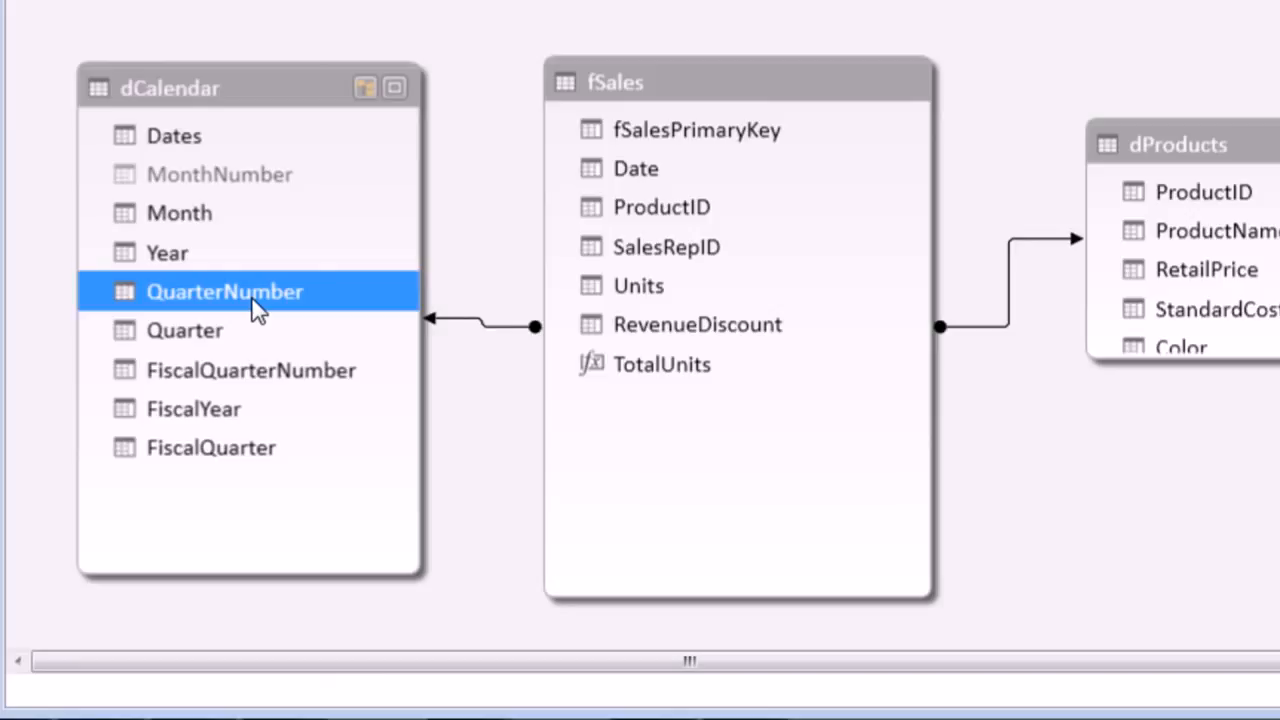
{"action": "left_click", "coordinate": [250, 380], "text": "ctrl"}
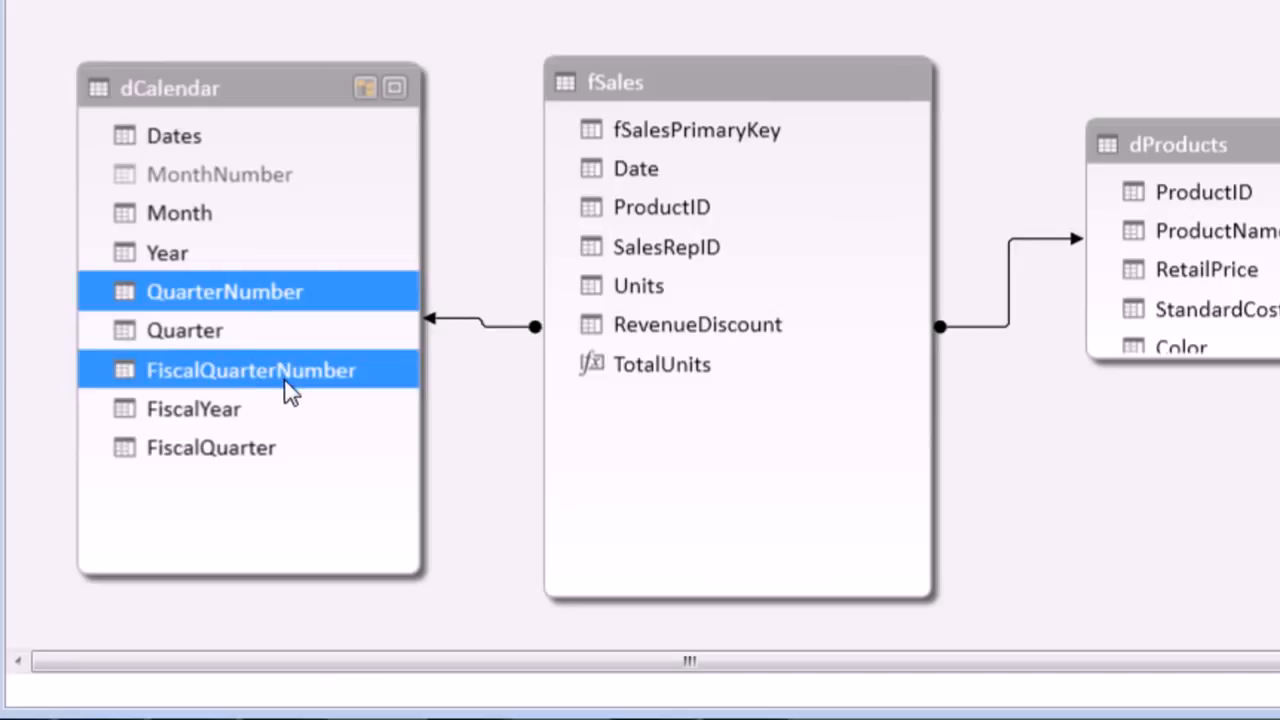
{"action": "right_click", "coordinate": [288, 392]}
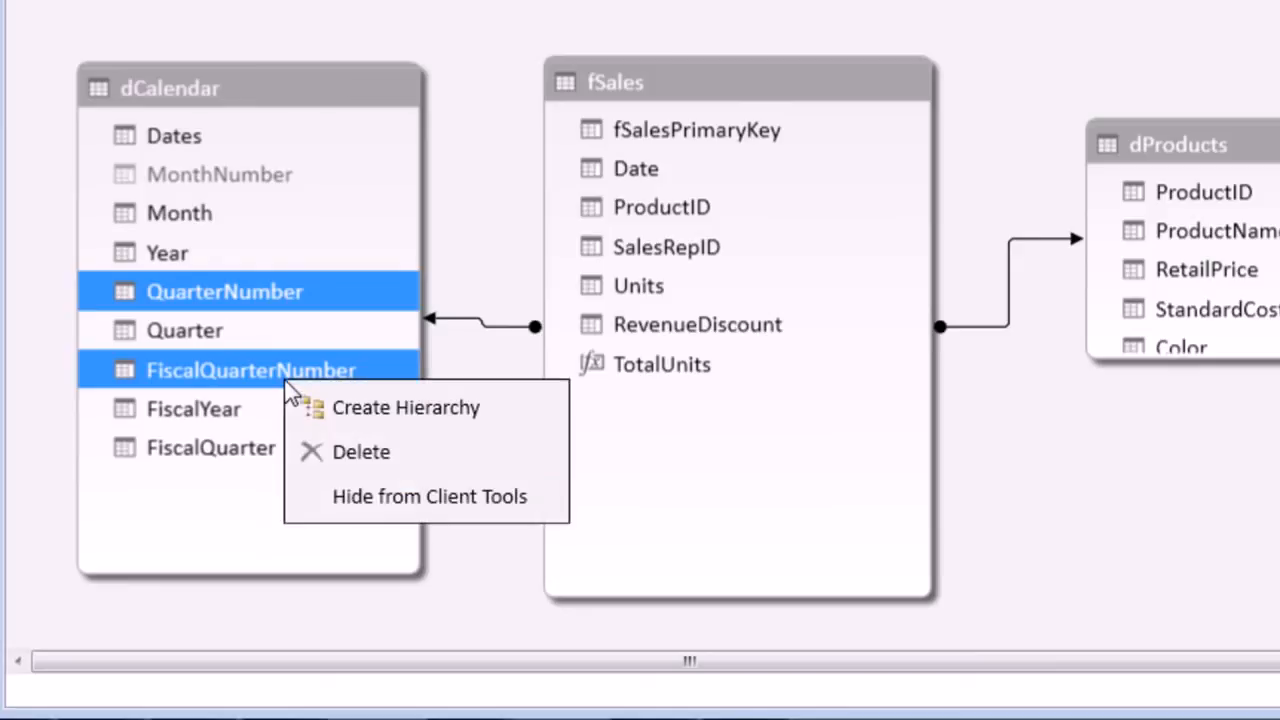
{"action": "left_click", "coordinate": [377, 497]}
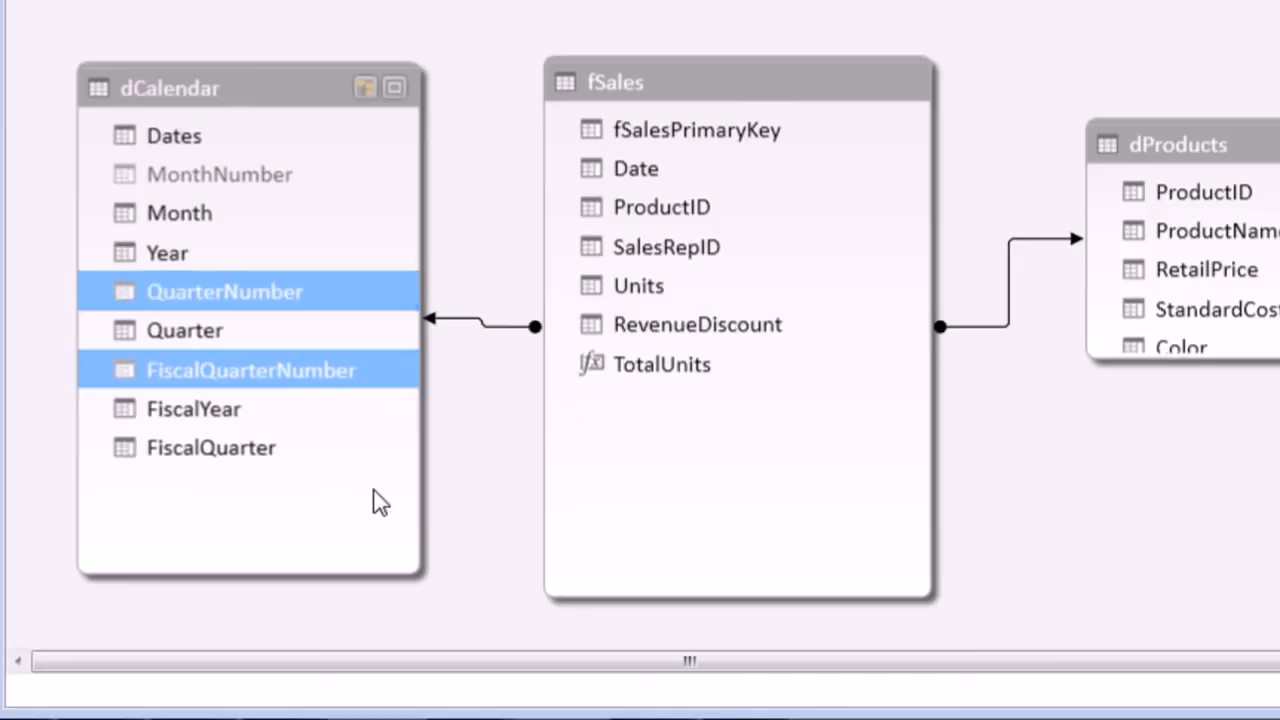
- Return to data view, switch back to the Excel workbook and add dCalendar's FiscalQuarter to the rows of the PivotTable at J1
{"action": "left_click", "coordinate": [1039, 91]}
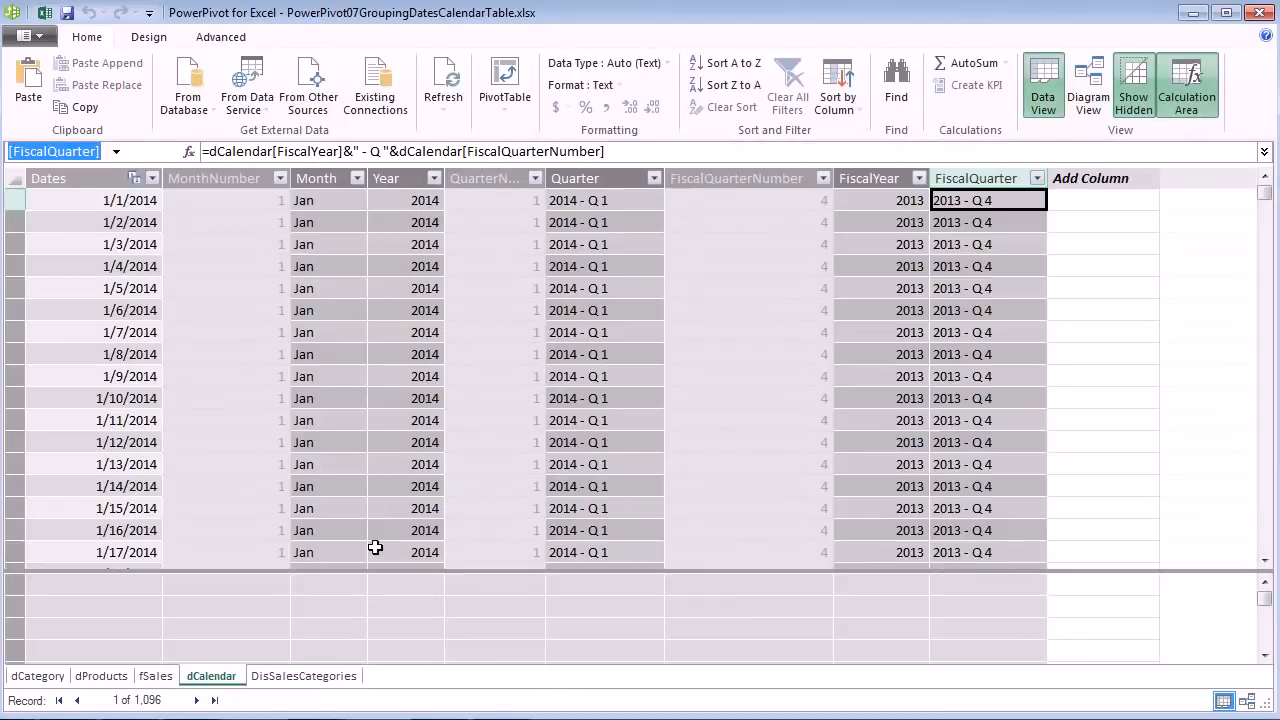
{"action": "key", "text": "alt+Tab"}
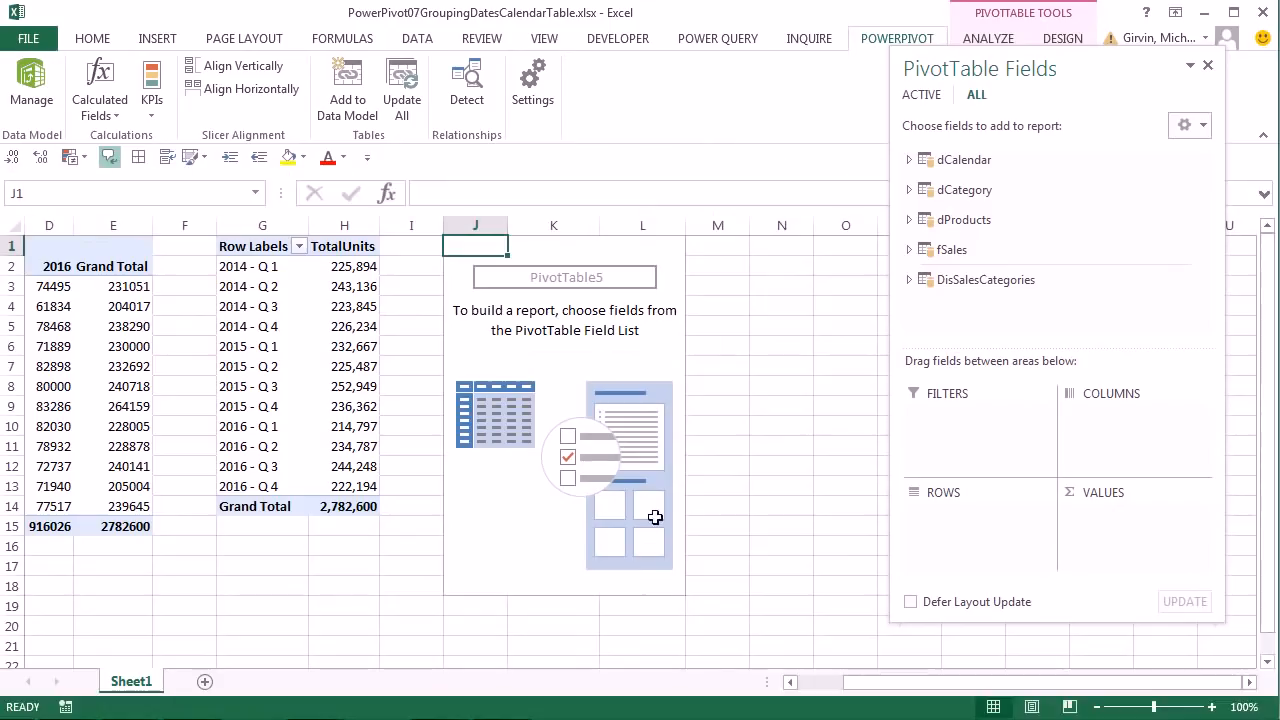
{"action": "left_click", "coordinate": [909, 160]}
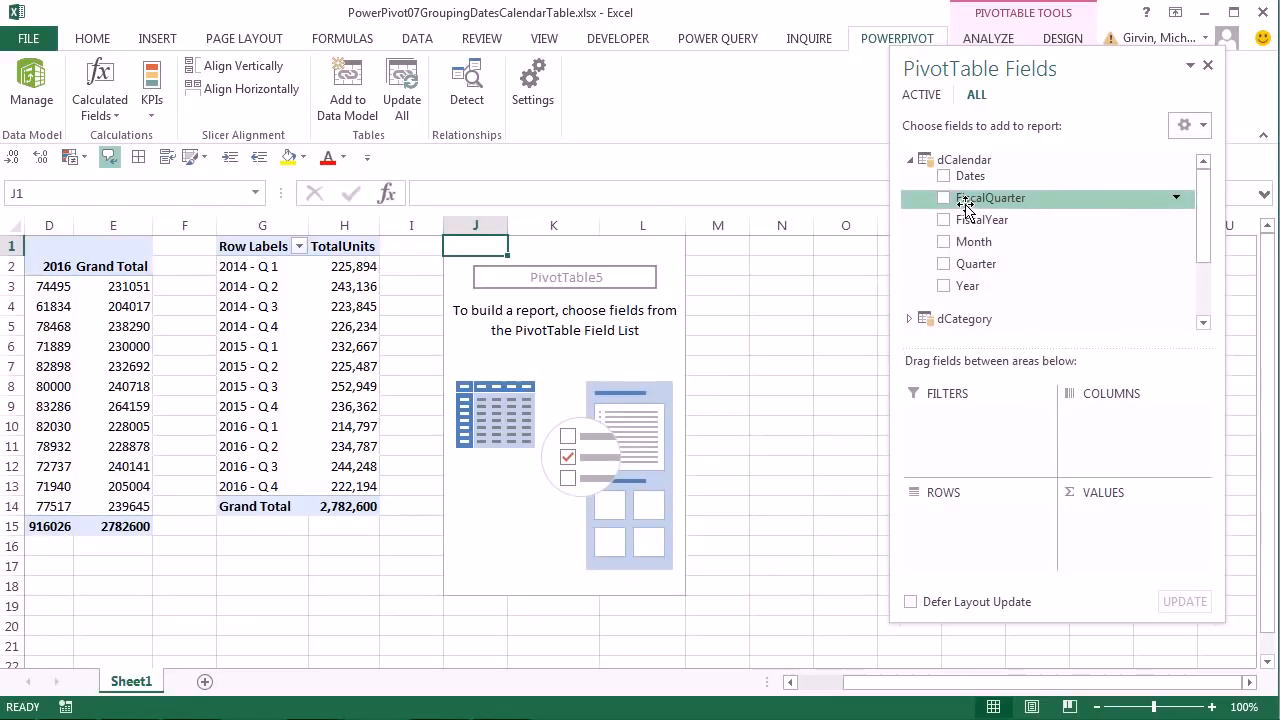
{"action": "left_click_drag", "start_coordinate": [962, 203], "coordinate": [970, 535]}
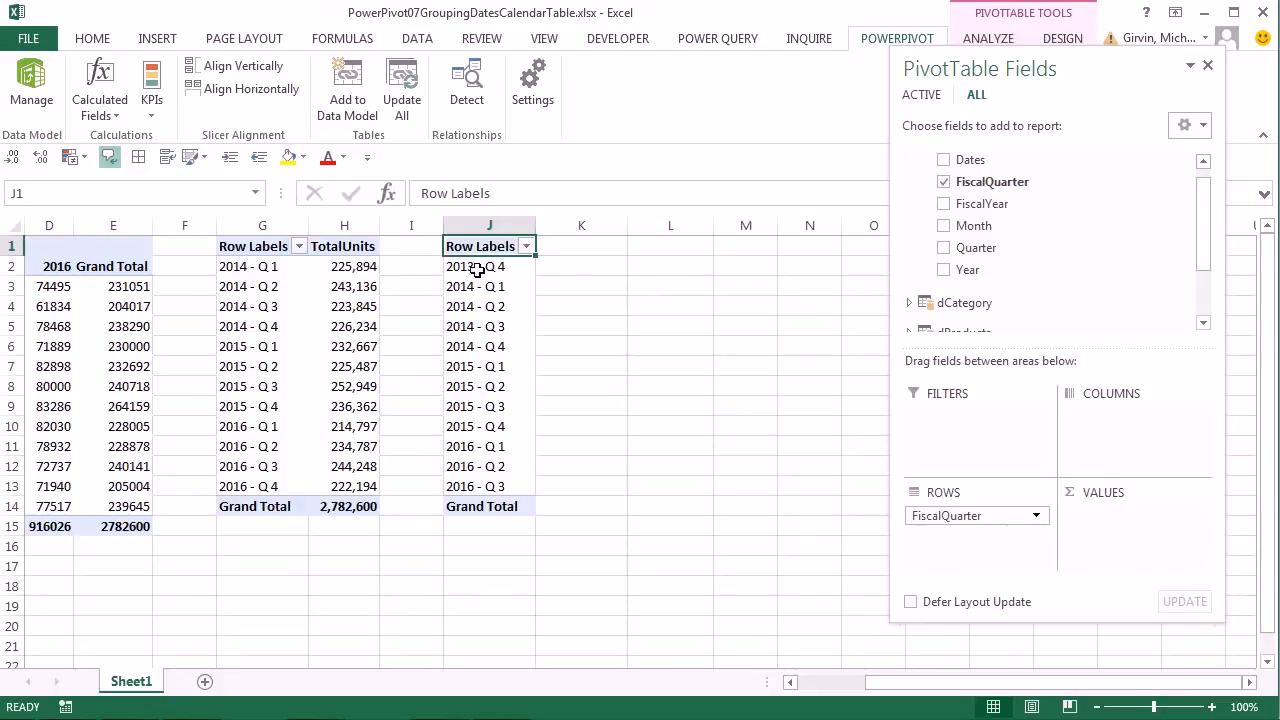
- Add the TotalUnits field of fSales to the values of the fiscal quarter PivotTable at J1
{"action": "left_click_drag", "start_coordinate": [1203, 229], "coordinate": [1203, 290]}
{"action": "left_click", "coordinate": [909, 279]}
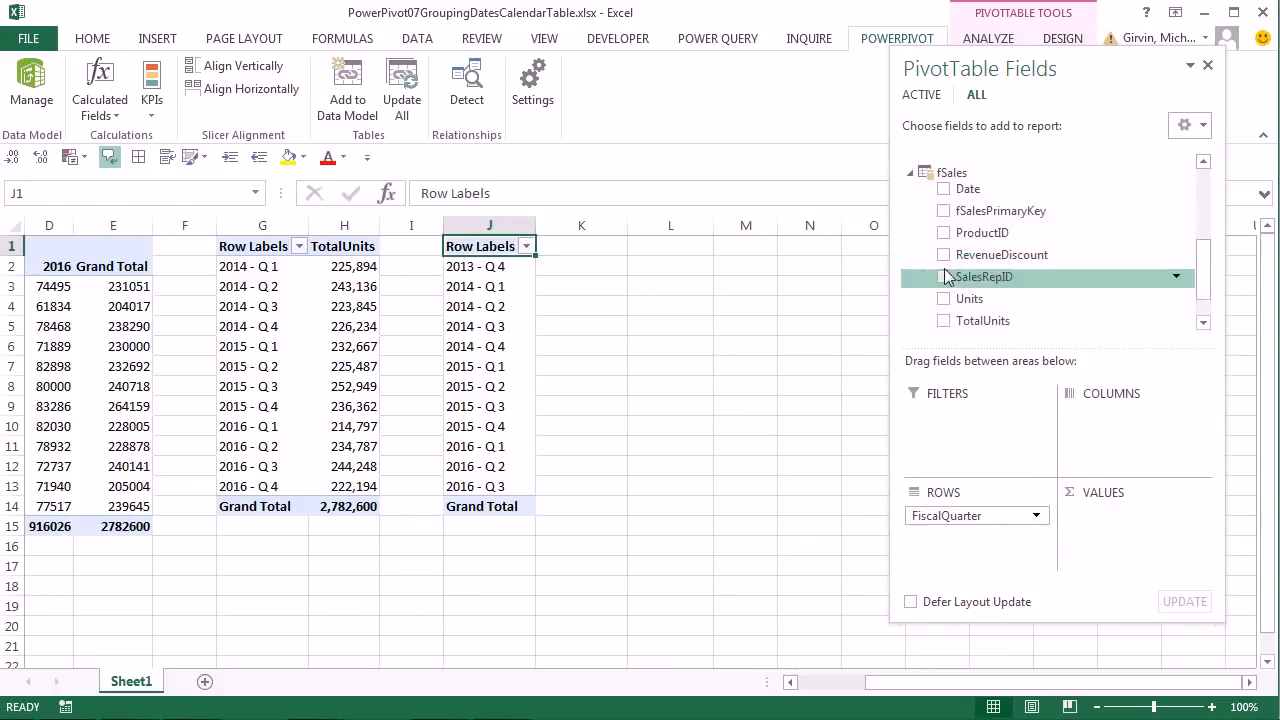
{"action": "scroll", "coordinate": [985, 300], "scroll_direction": "down", "scroll_amount": 1}
{"action": "left_click_drag", "start_coordinate": [971, 277], "coordinate": [1137, 530]}
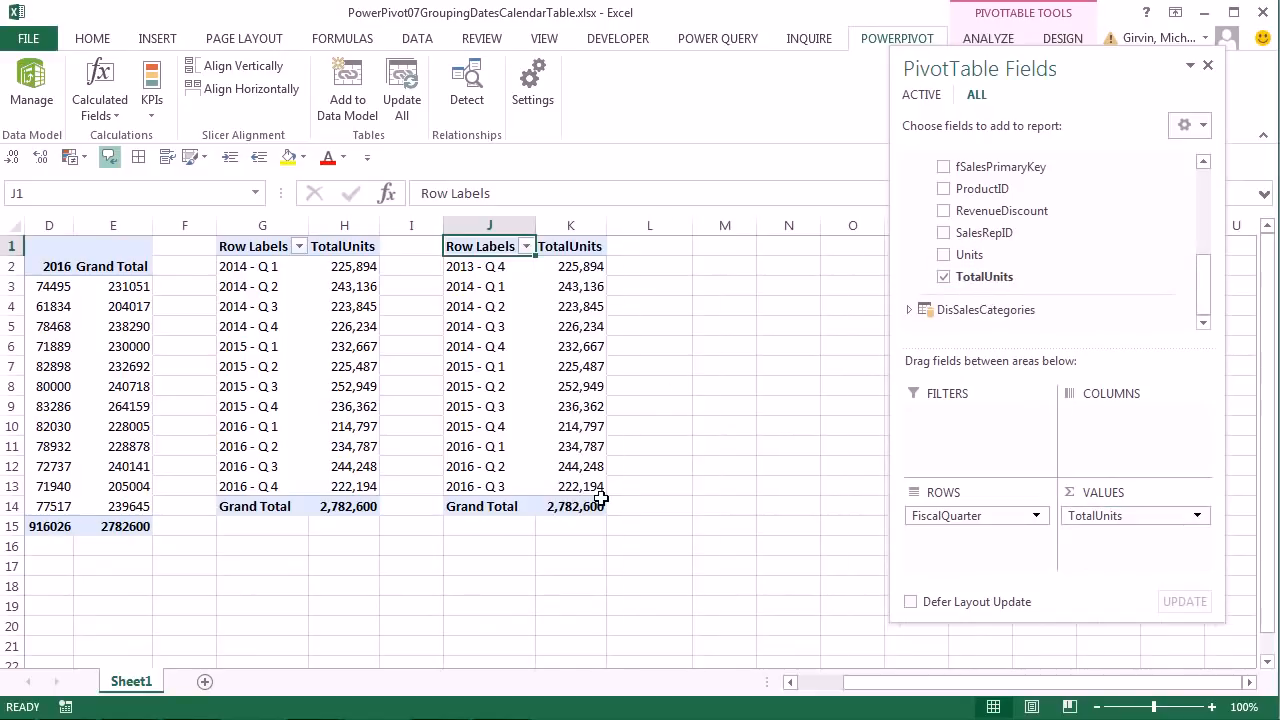
- Rename the worksheet Sheet1 as PT1-3
{"action": "double_click", "coordinate": [122, 681]}
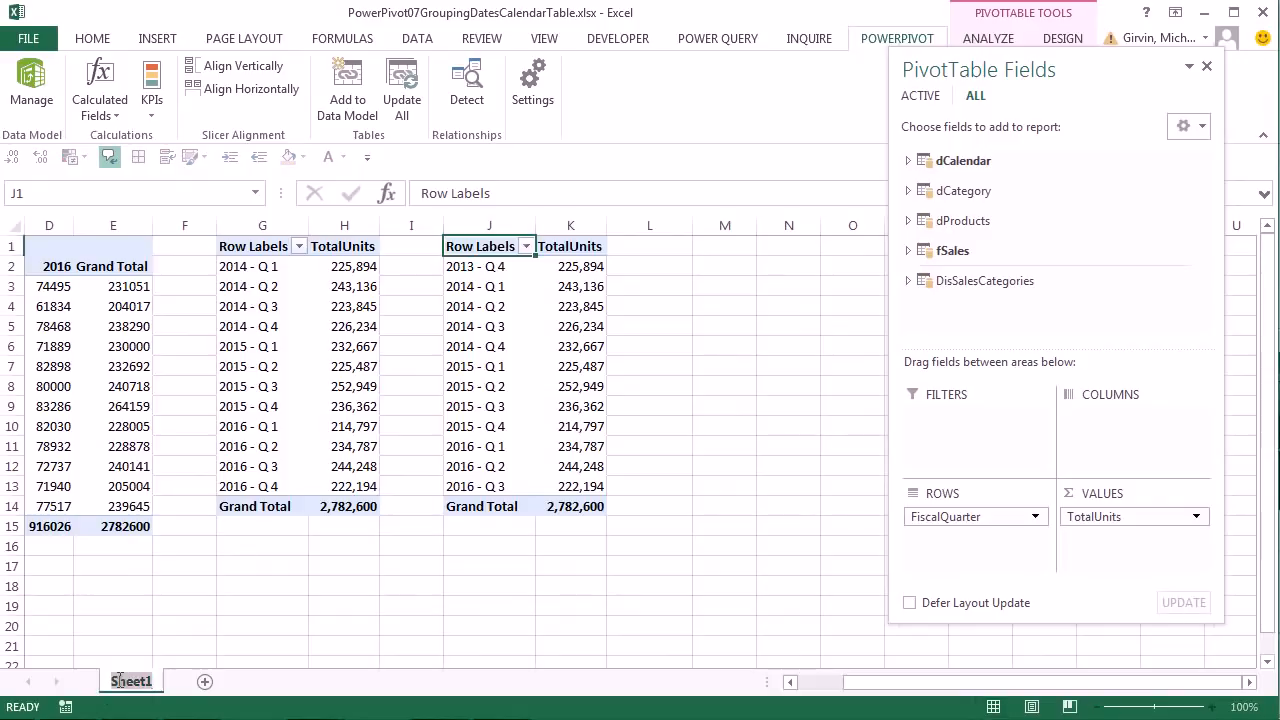
{"action": "type", "text": "PT1-3"}
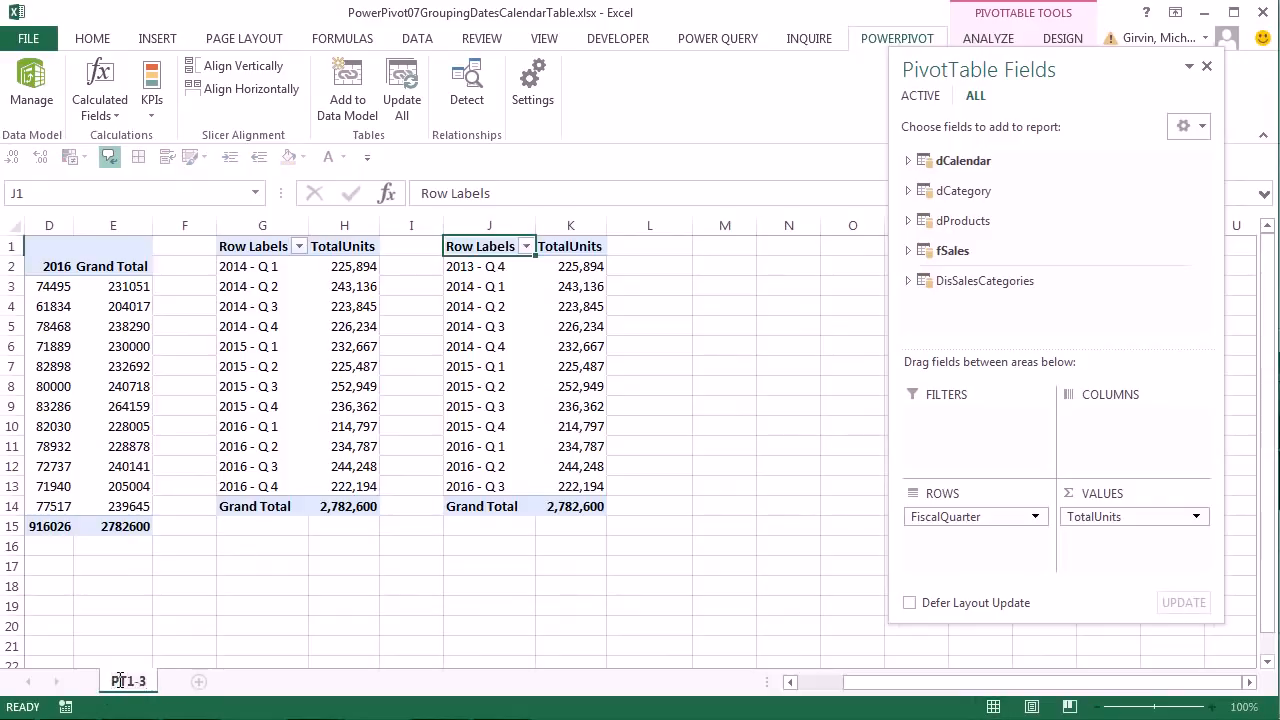
{"action": "key", "text": "Return"}
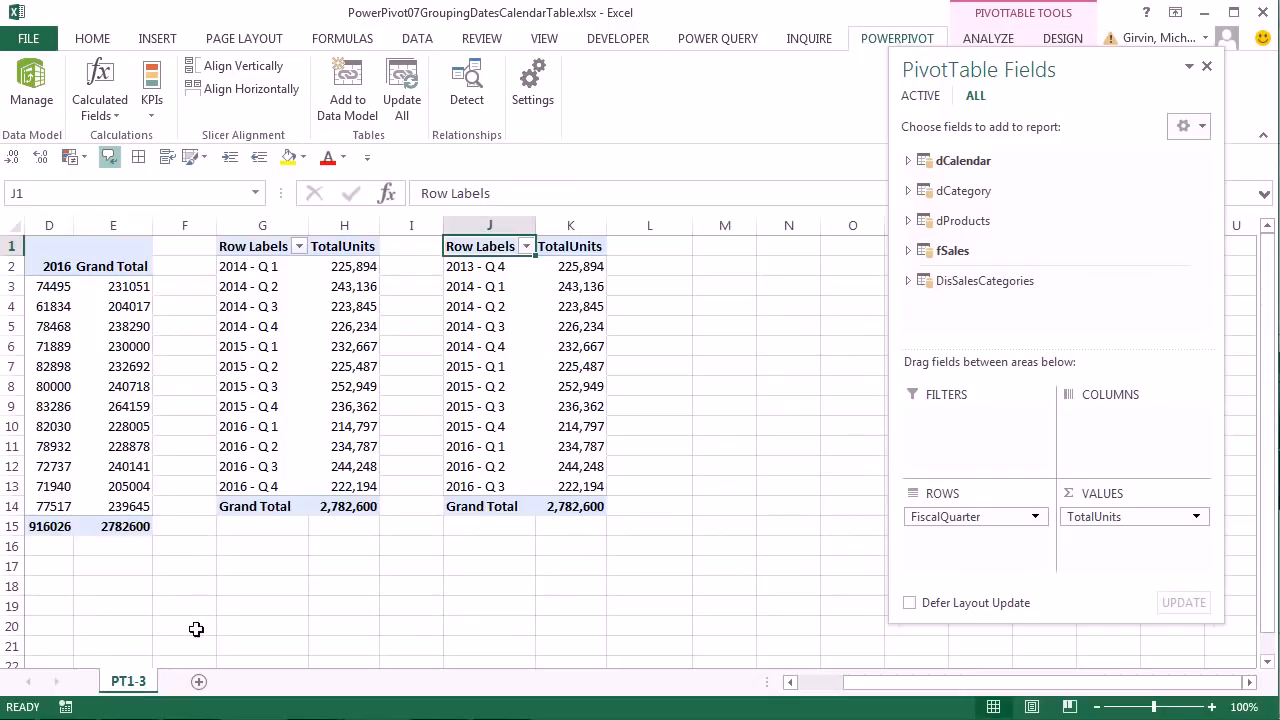
- Create a PivotTable on a new worksheet, using the tables in the workbook data model as its external data source
{"action": "left_click", "coordinate": [260, 574]}
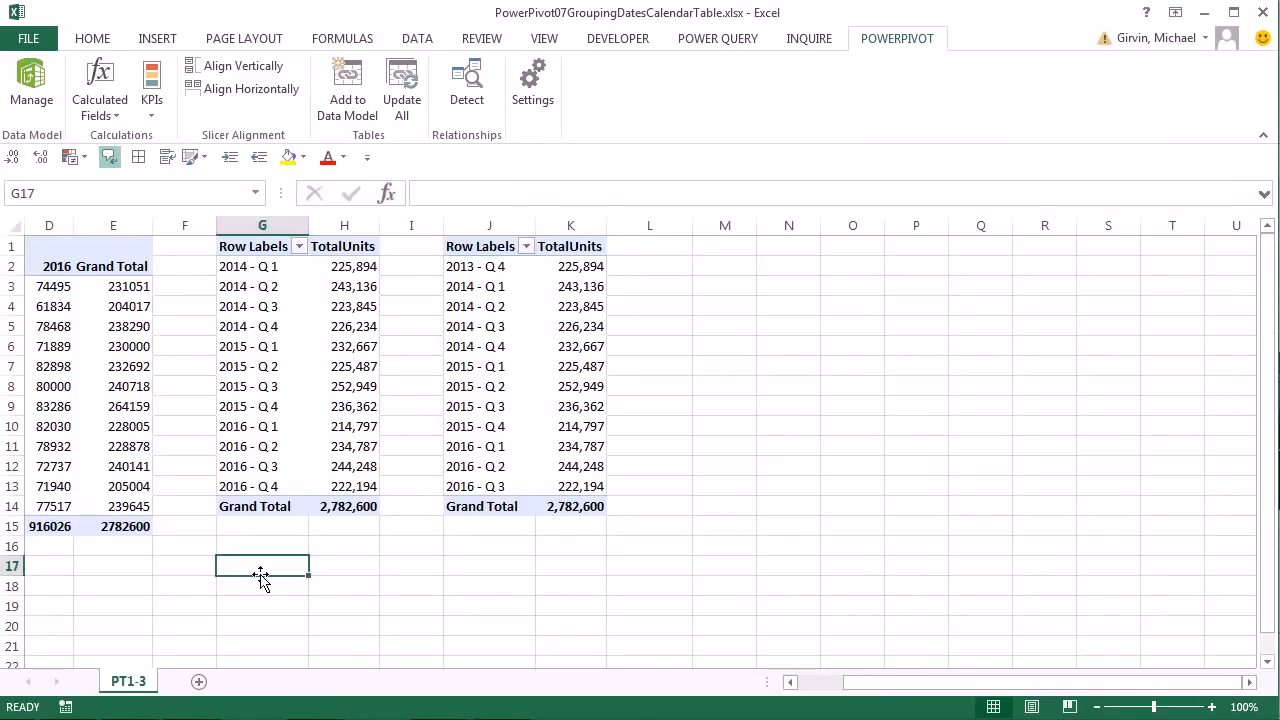
{"action": "key", "text": "alt"}
{"action": "key", "text": "n"}
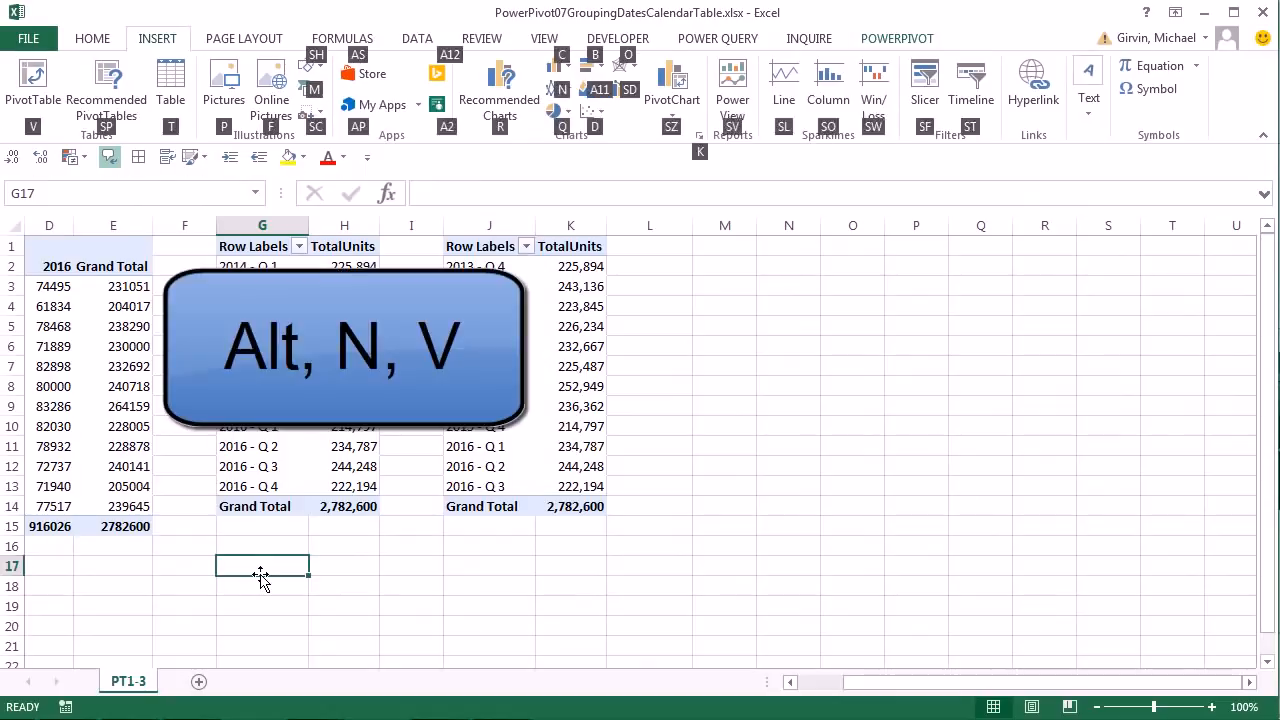
{"action": "key", "text": "v"}
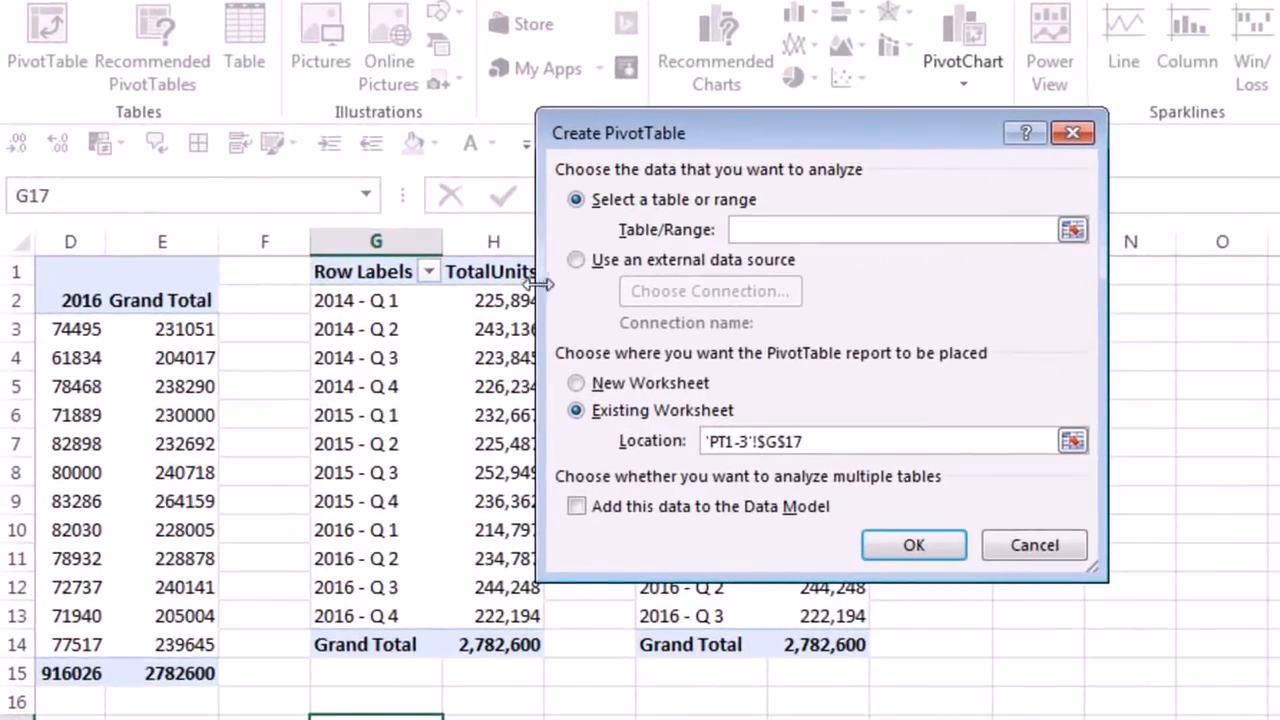
{"action": "left_click", "coordinate": [551, 258]}
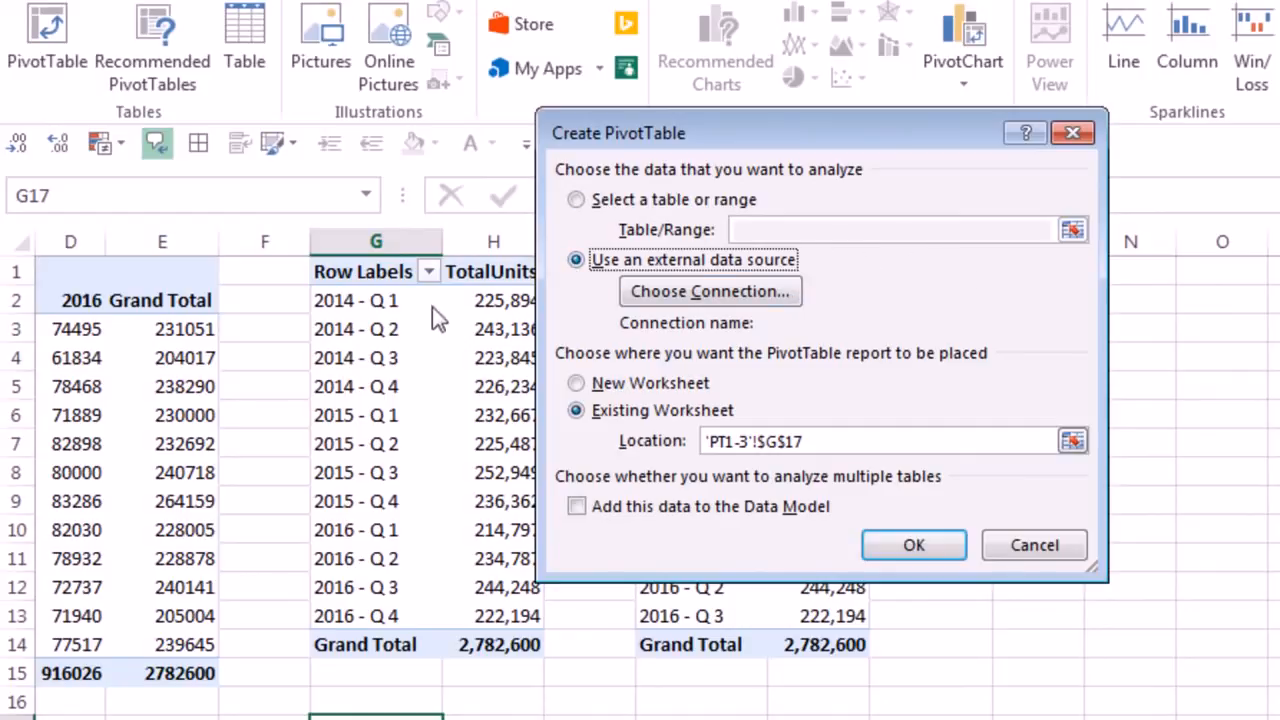
{"action": "left_click", "coordinate": [700, 296]}
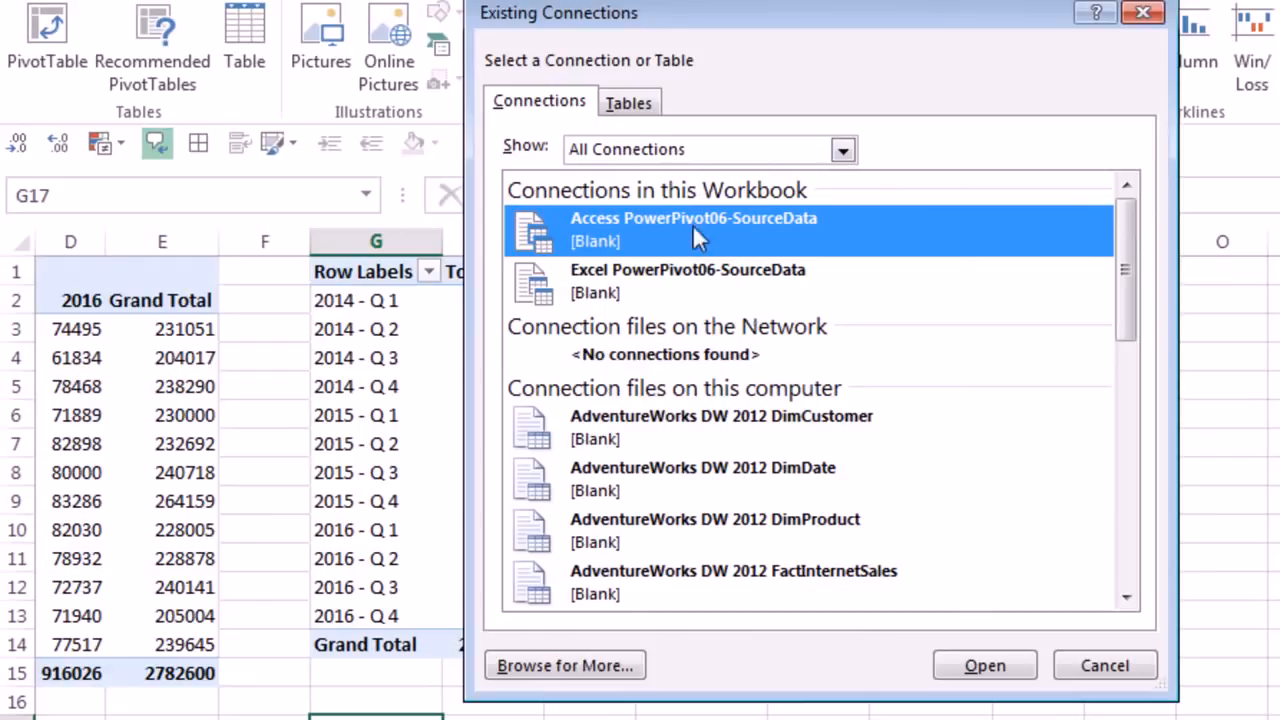
{"action": "left_click", "coordinate": [612, 95]}
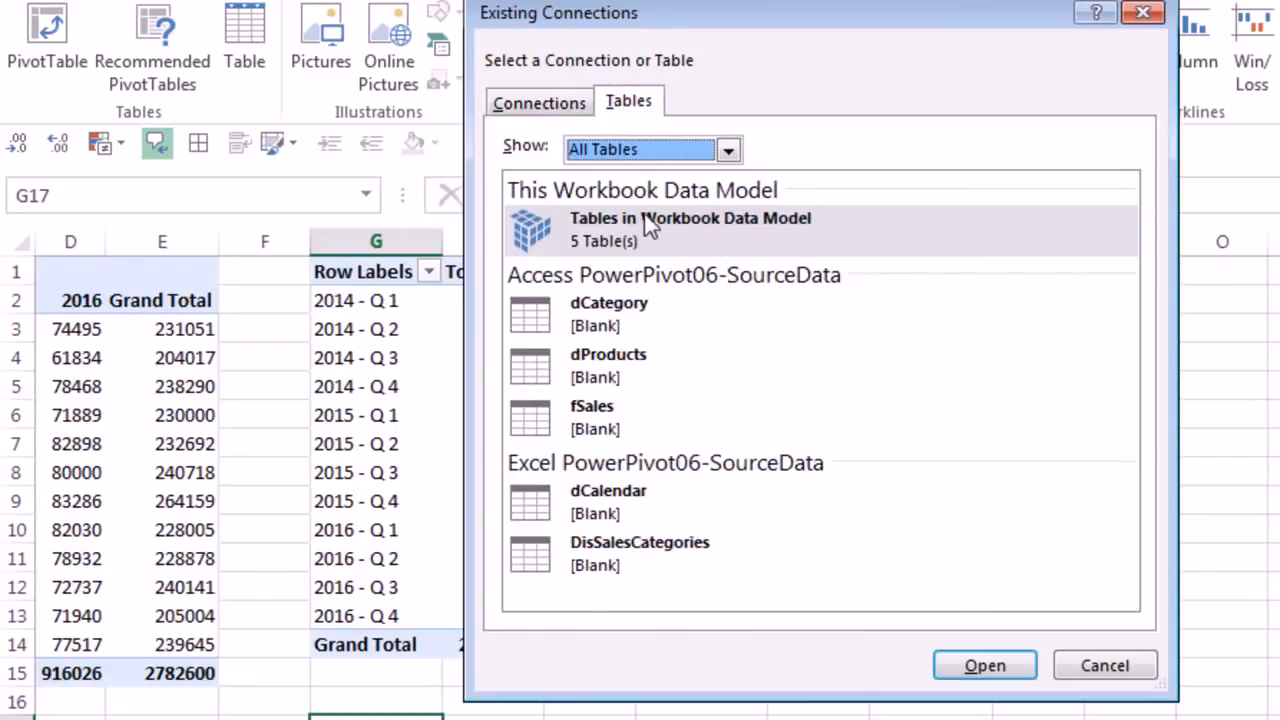
{"action": "left_click", "coordinate": [664, 242]}
{"action": "left_click", "coordinate": [1008, 675]}
{"action": "left_click", "coordinate": [601, 386]}
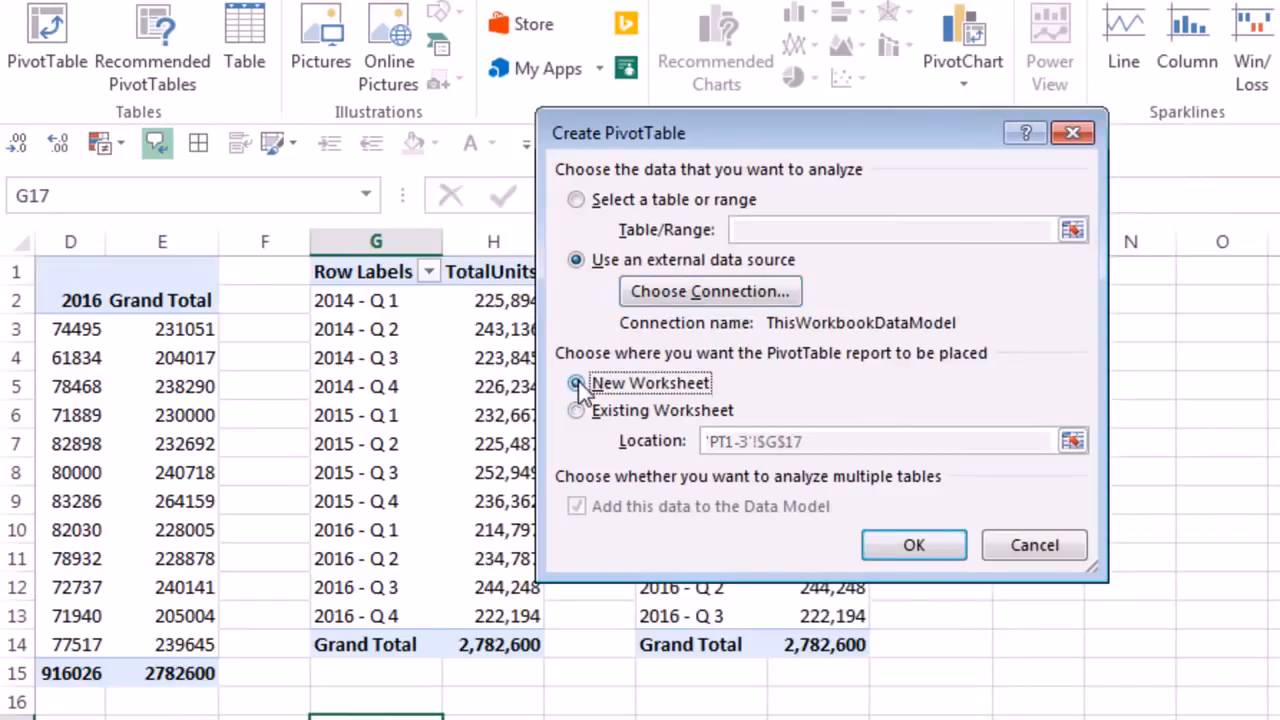
{"action": "left_click", "coordinate": [913, 548]}
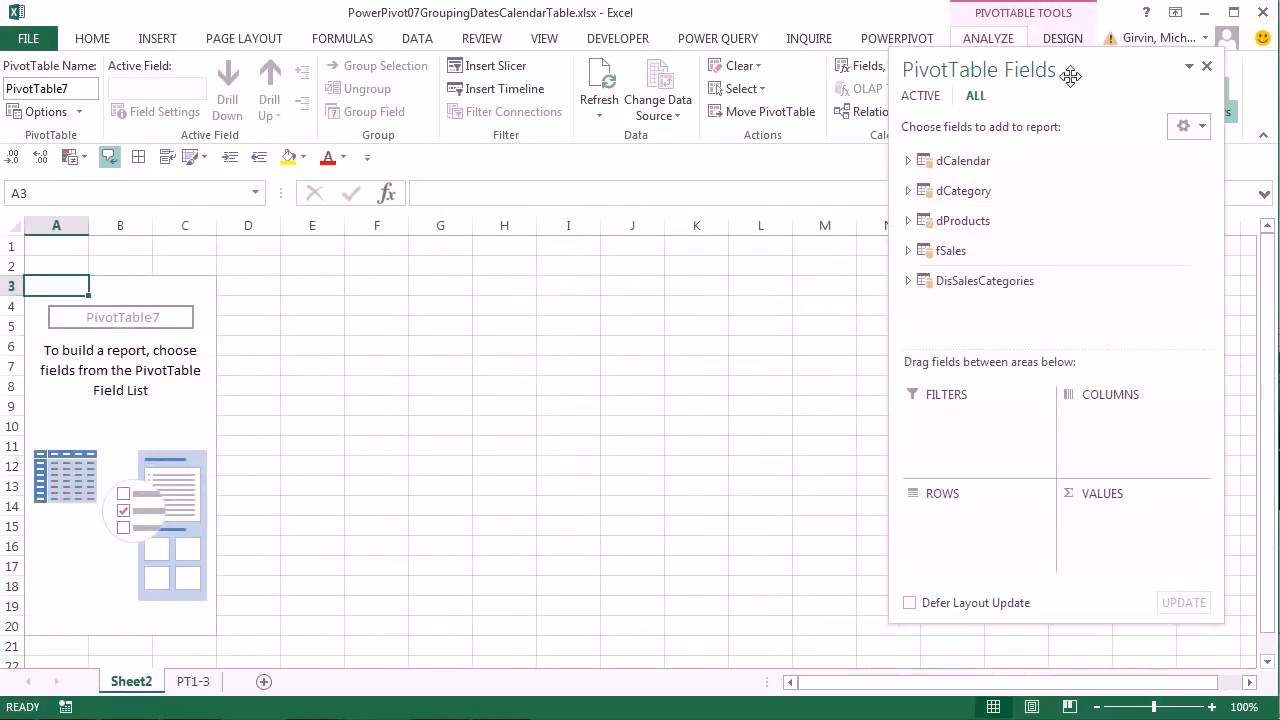
- Put dCalendar's Month in the rows, its Year in the columns and fSales TotalUnits in the values of the new PivotTable
{"action": "left_click_drag", "start_coordinate": [1091, 74], "coordinate": [844, 94]}
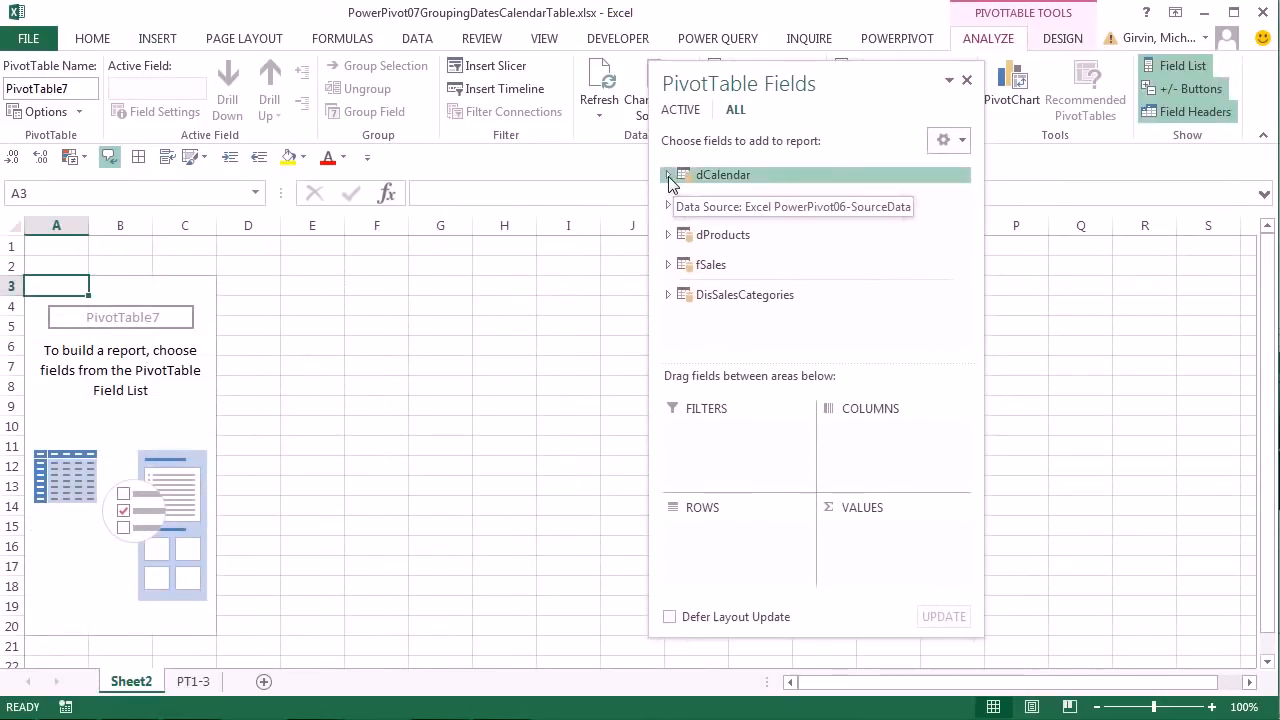
{"action": "left_click", "coordinate": [668, 175]}
{"action": "left_click_drag", "start_coordinate": [727, 262], "coordinate": [711, 528]}
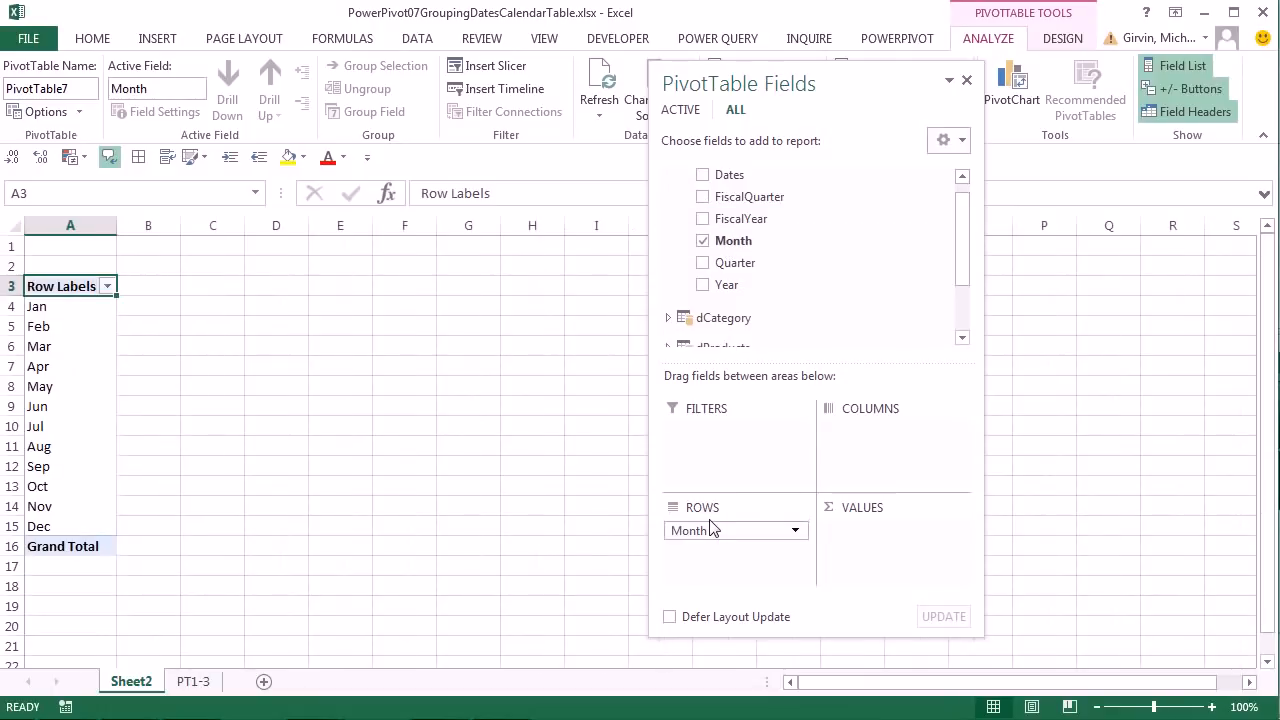
{"action": "left_click_drag", "start_coordinate": [708, 288], "coordinate": [855, 430]}
{"action": "left_click_drag", "start_coordinate": [963, 238], "coordinate": [968, 294]}
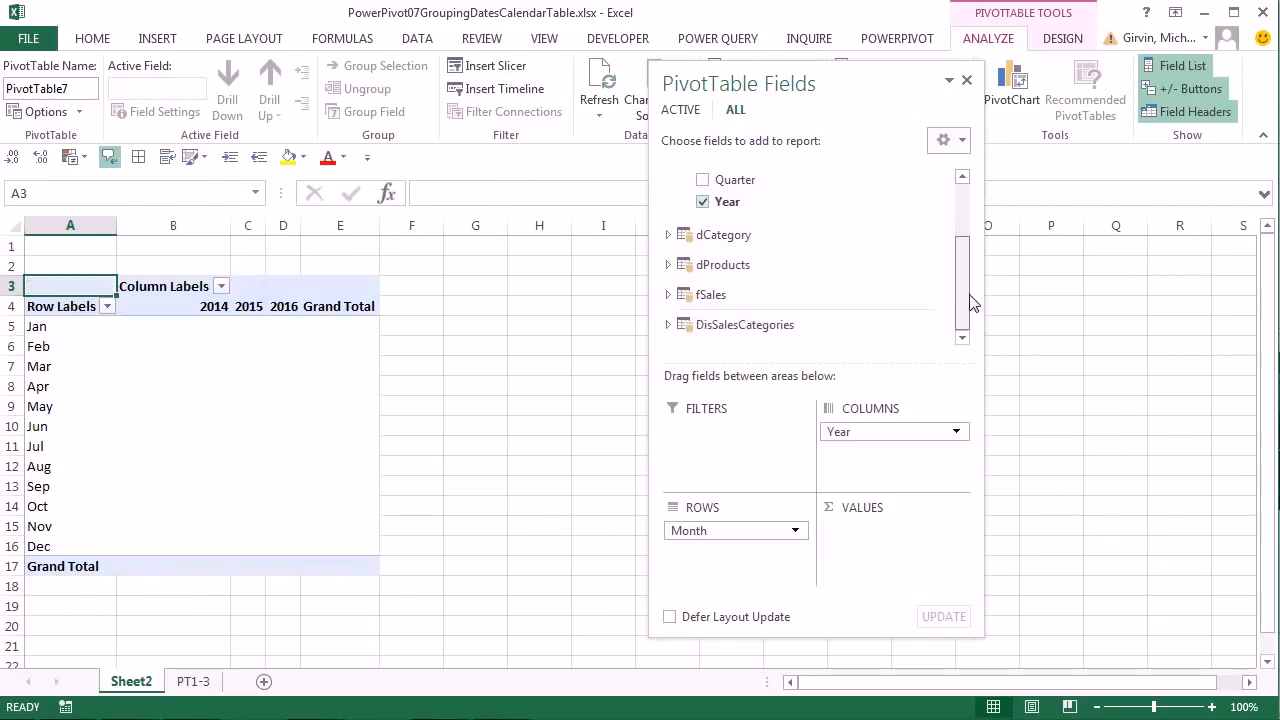
{"action": "left_click", "coordinate": [668, 295]}
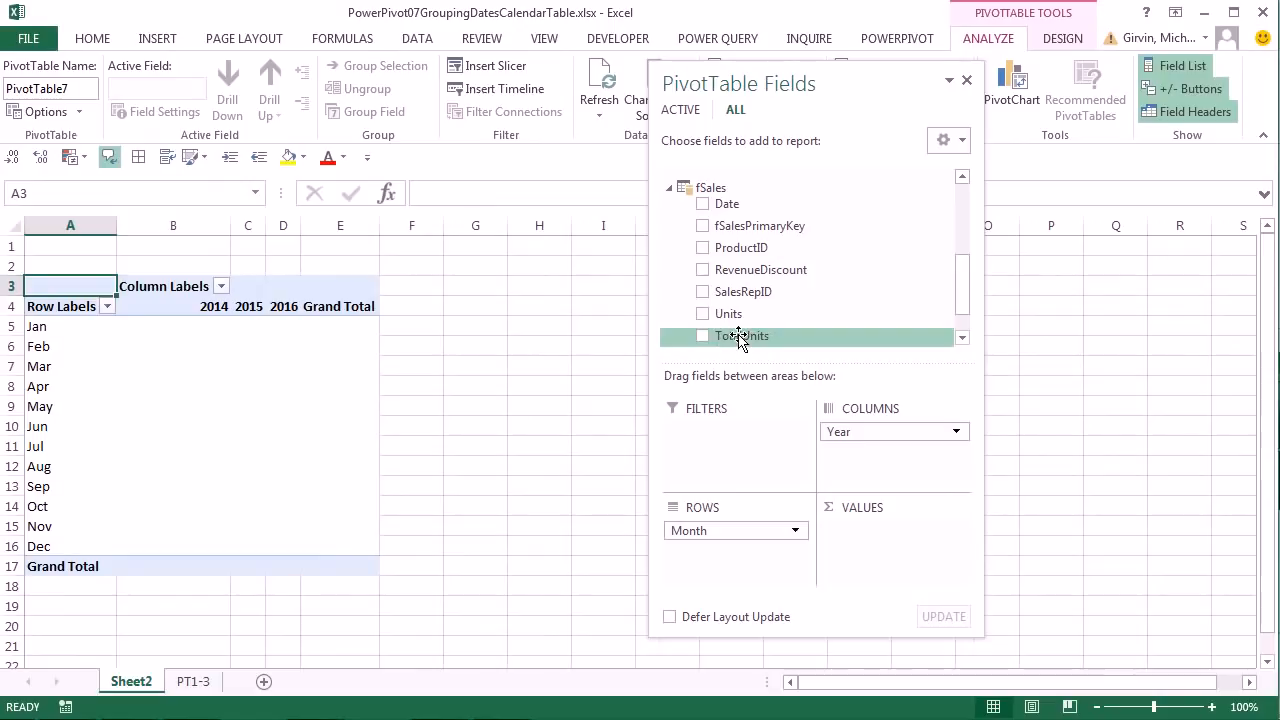
{"action": "left_click_drag", "start_coordinate": [740, 340], "coordinate": [891, 534]}
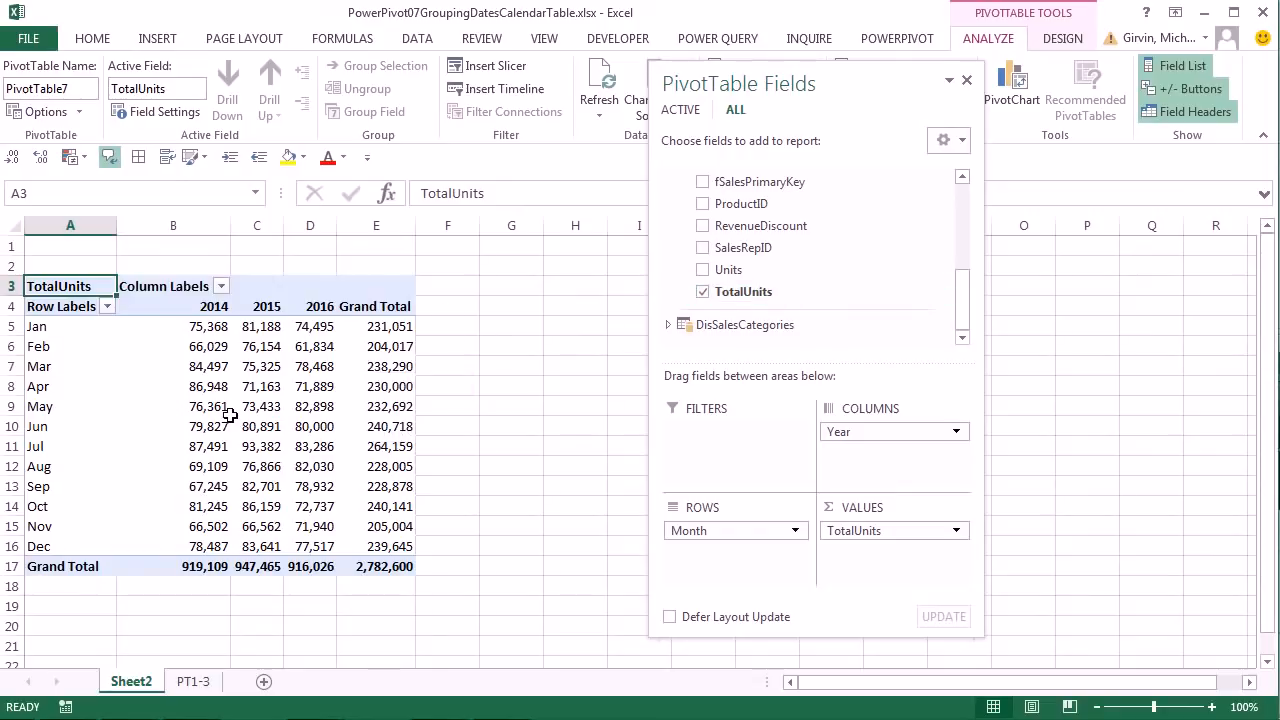
- Insert a slicer for the ProductName field of dProducts, place it beside the PivotTable and resize it to about 1.41" high by 1.48" wide
{"action": "mouse_move", "coordinate": [230, 414]}
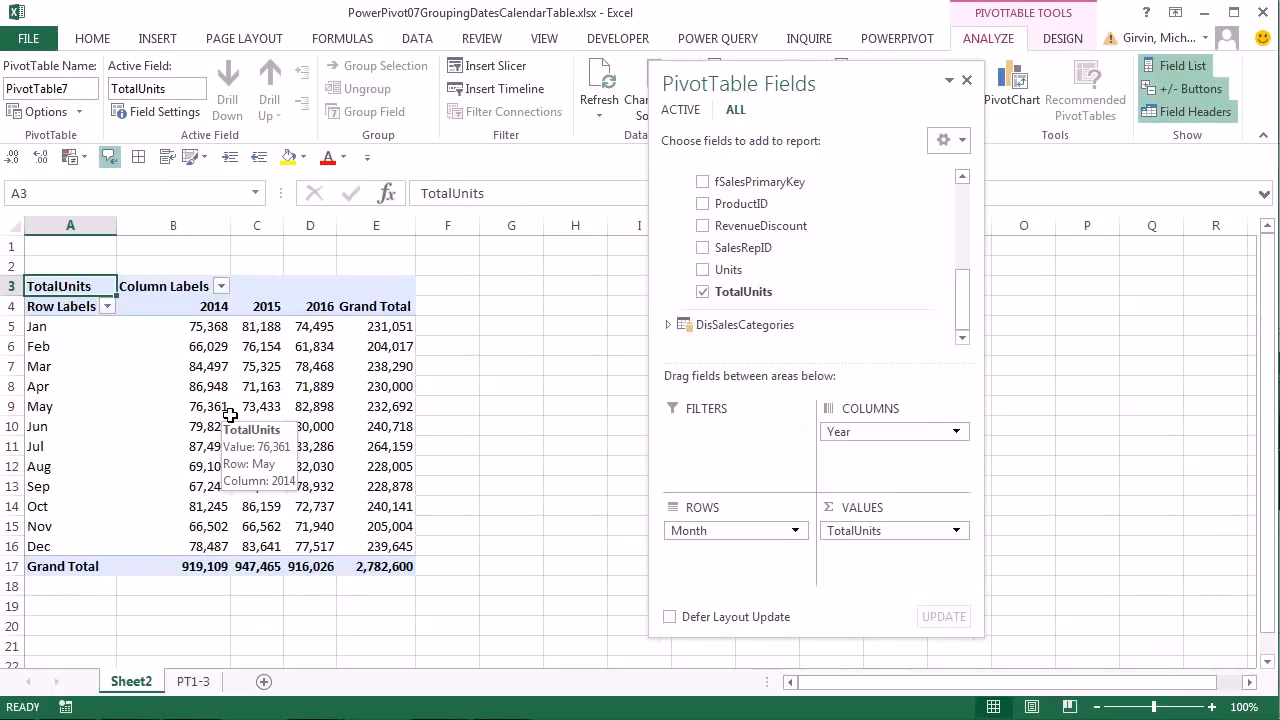
{"action": "left_click", "coordinate": [268, 408]}
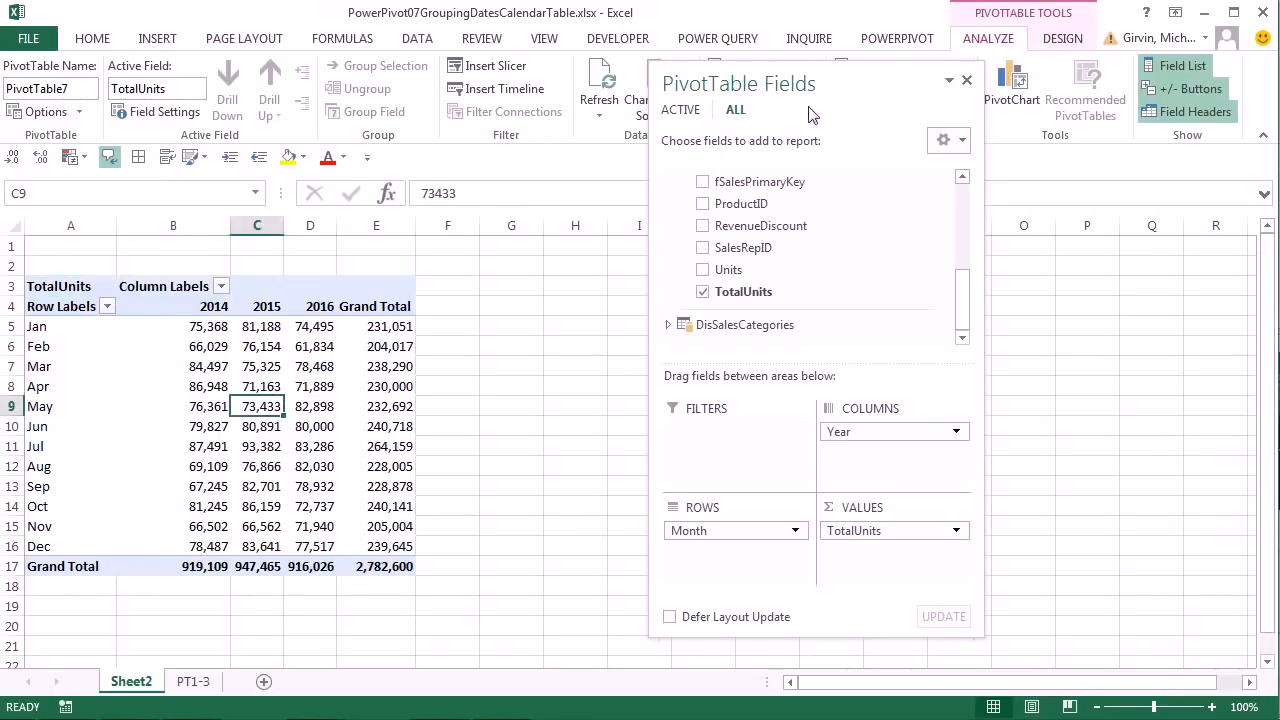
{"action": "left_click_drag", "start_coordinate": [867, 78], "coordinate": [1038, 154]}
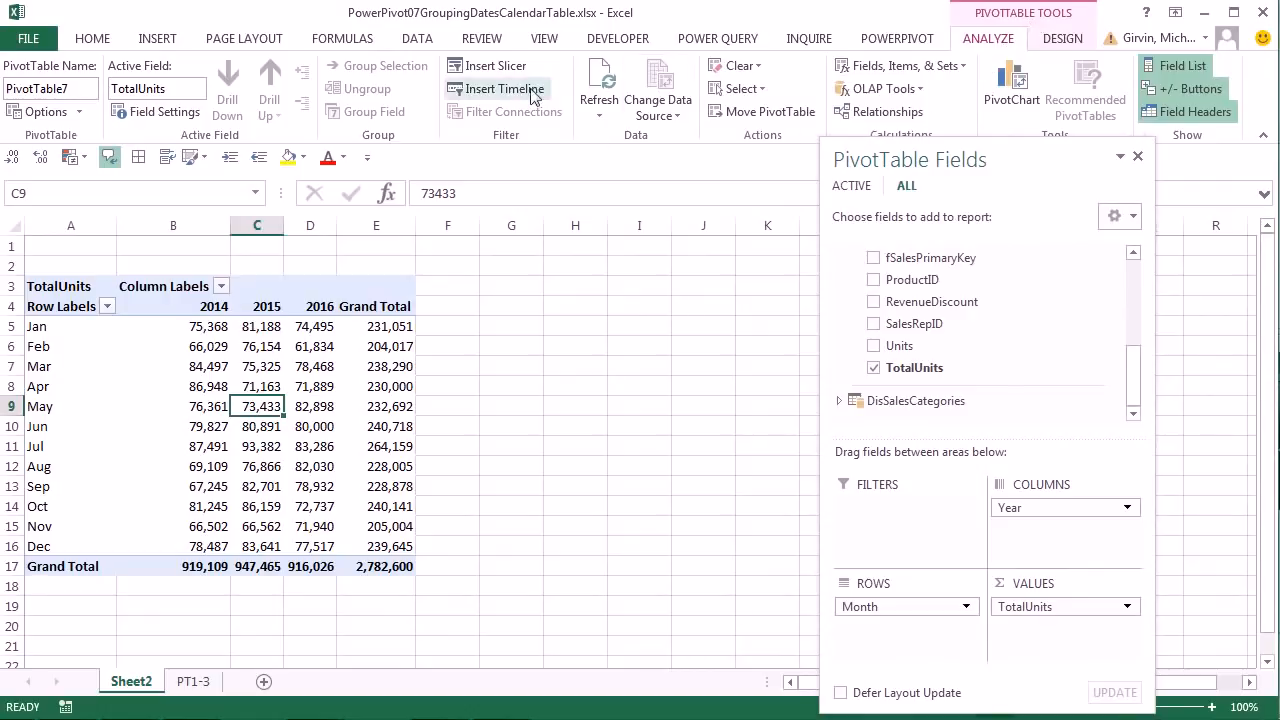
{"action": "left_click", "coordinate": [477, 72]}
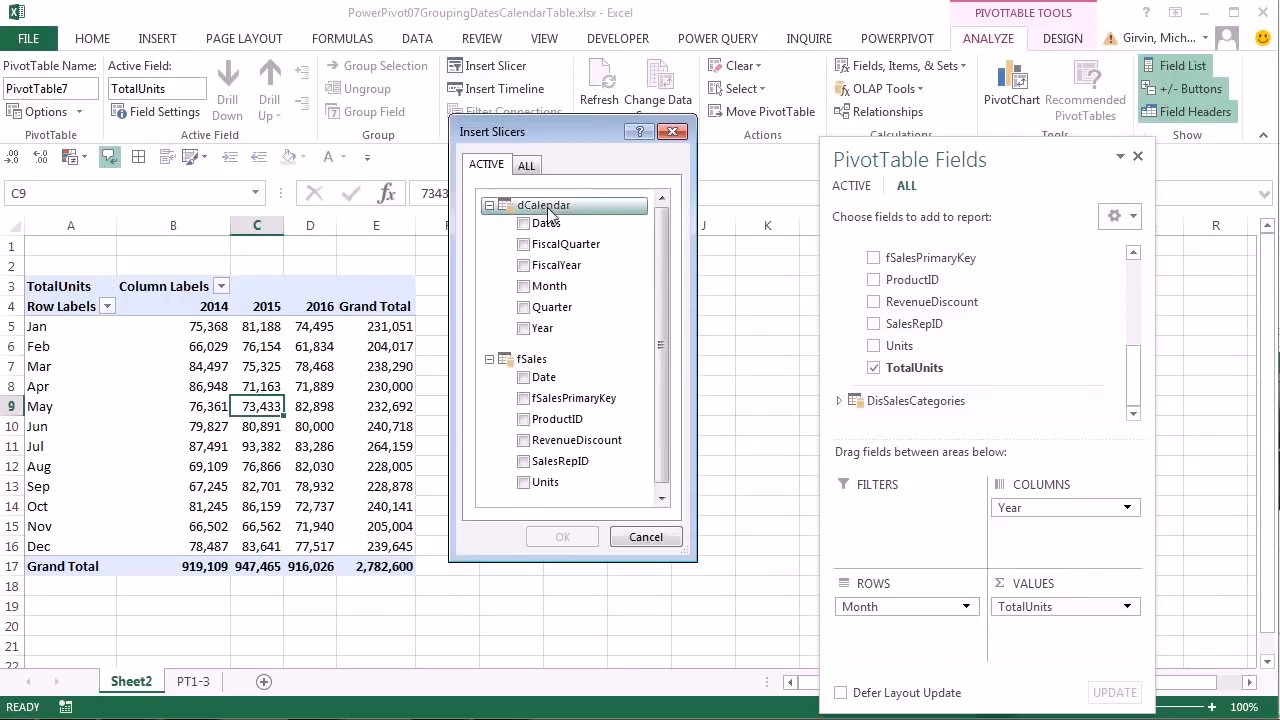
{"action": "left_click_drag", "start_coordinate": [658, 290], "coordinate": [663, 204]}
{"action": "left_click", "coordinate": [527, 166]}
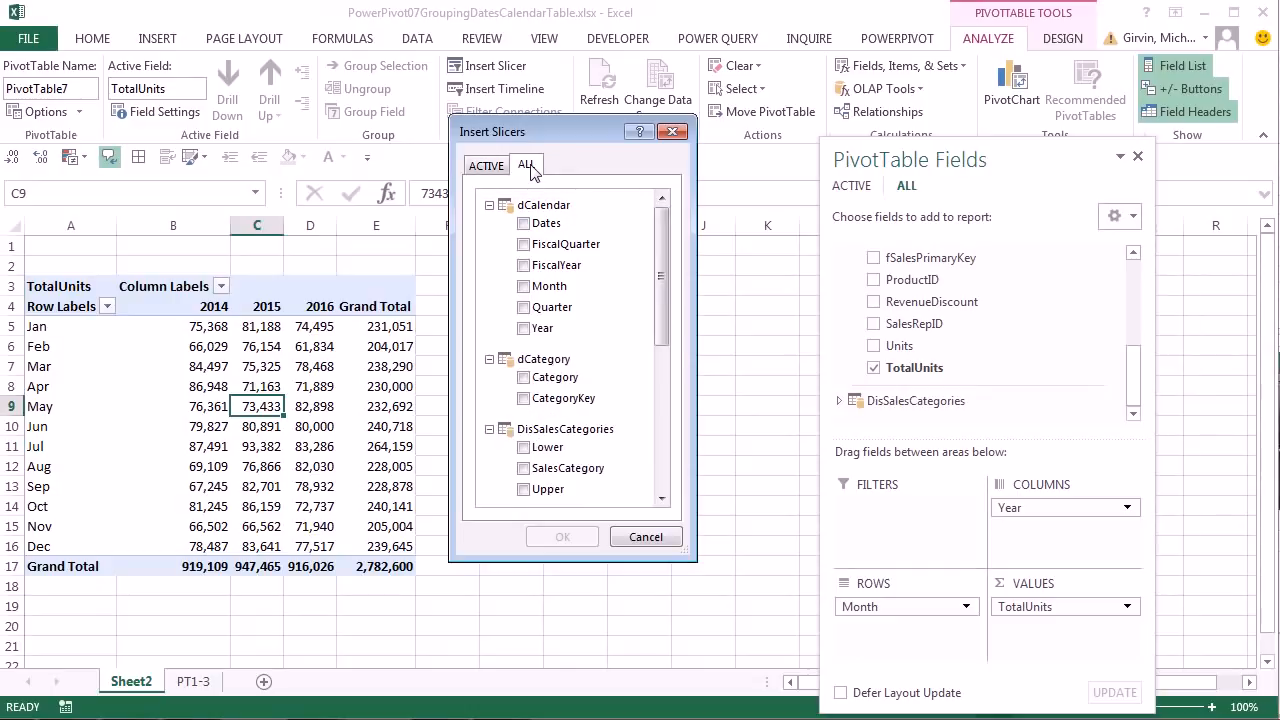
{"action": "scroll", "coordinate": [660, 267], "scroll_direction": "down", "scroll_amount": 4}
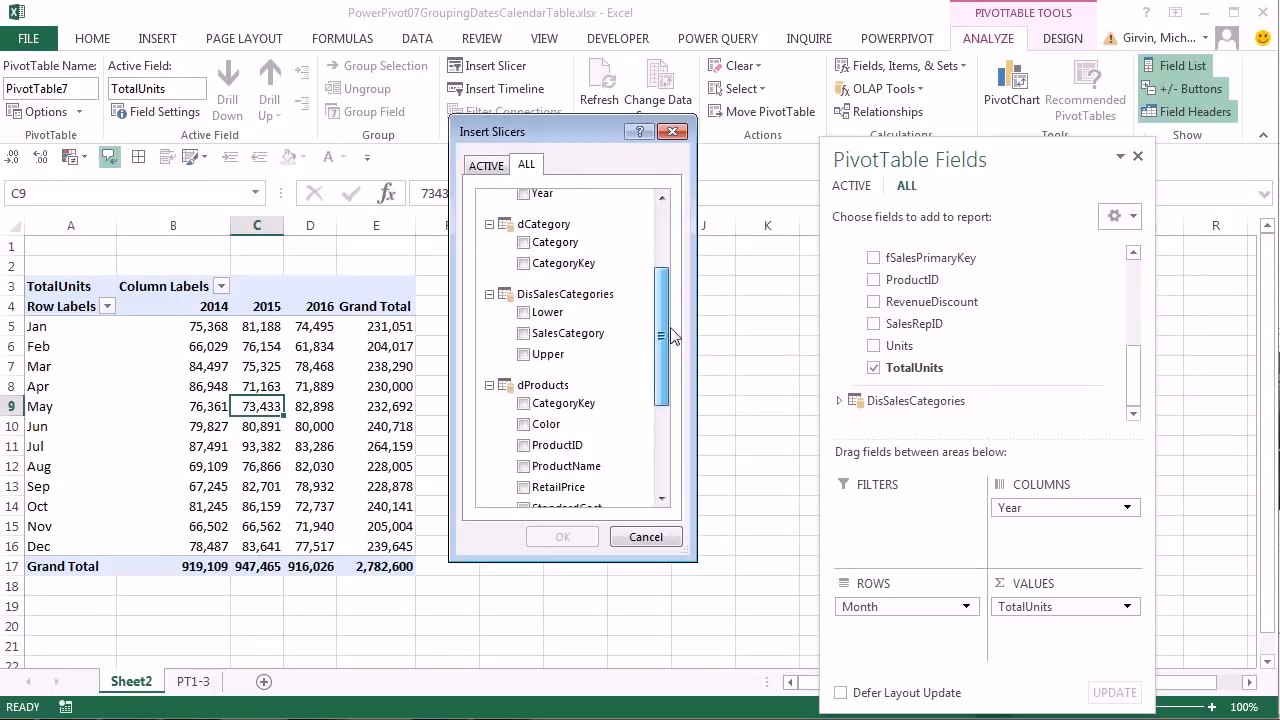
{"action": "left_click_drag", "start_coordinate": [566, 137], "coordinate": [743, 119]}
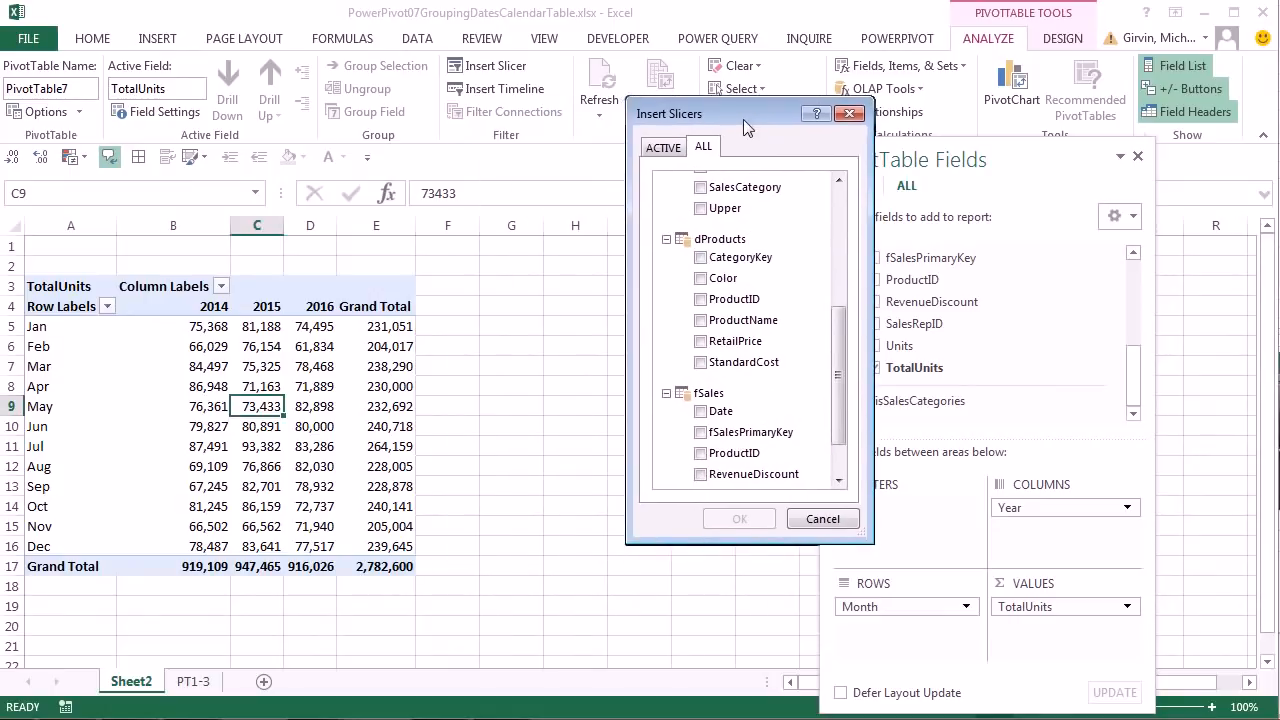
{"action": "left_click", "coordinate": [700, 321]}
{"action": "left_click", "coordinate": [739, 518]}
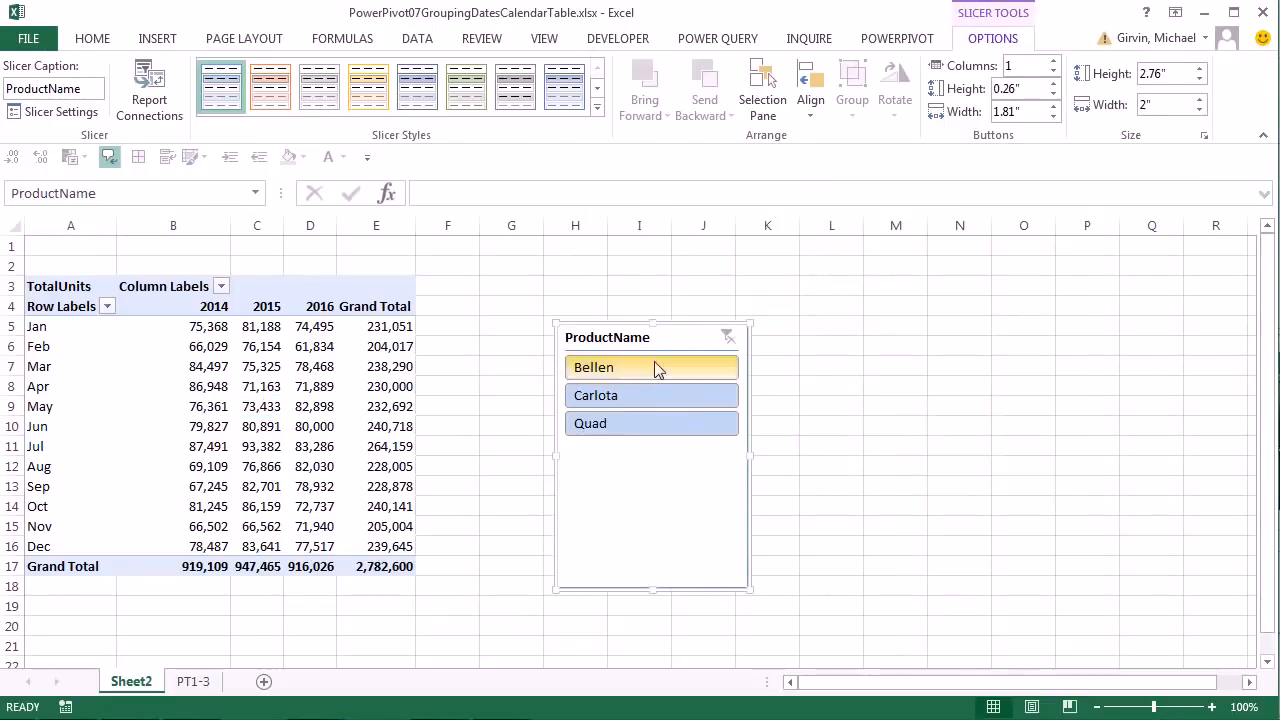
{"action": "left_click_drag", "start_coordinate": [617, 343], "coordinate": [505, 281]}
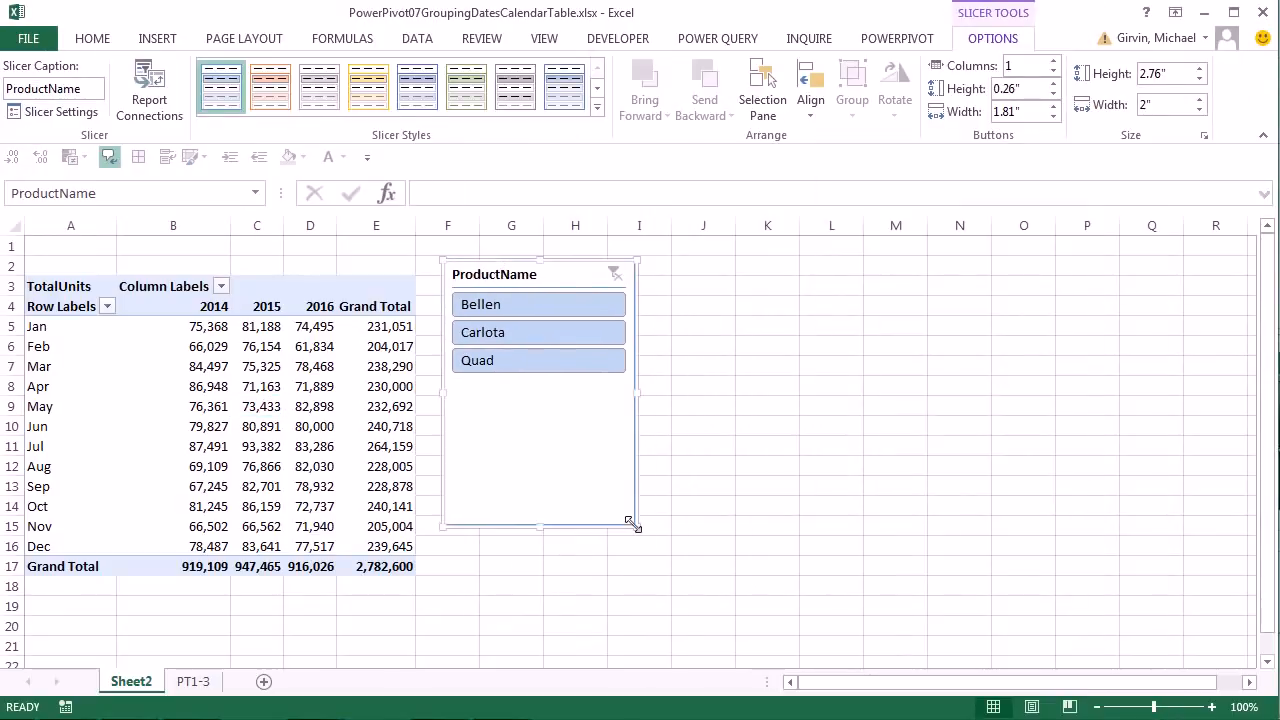
{"action": "left_click_drag", "start_coordinate": [634, 523], "coordinate": [586, 395]}
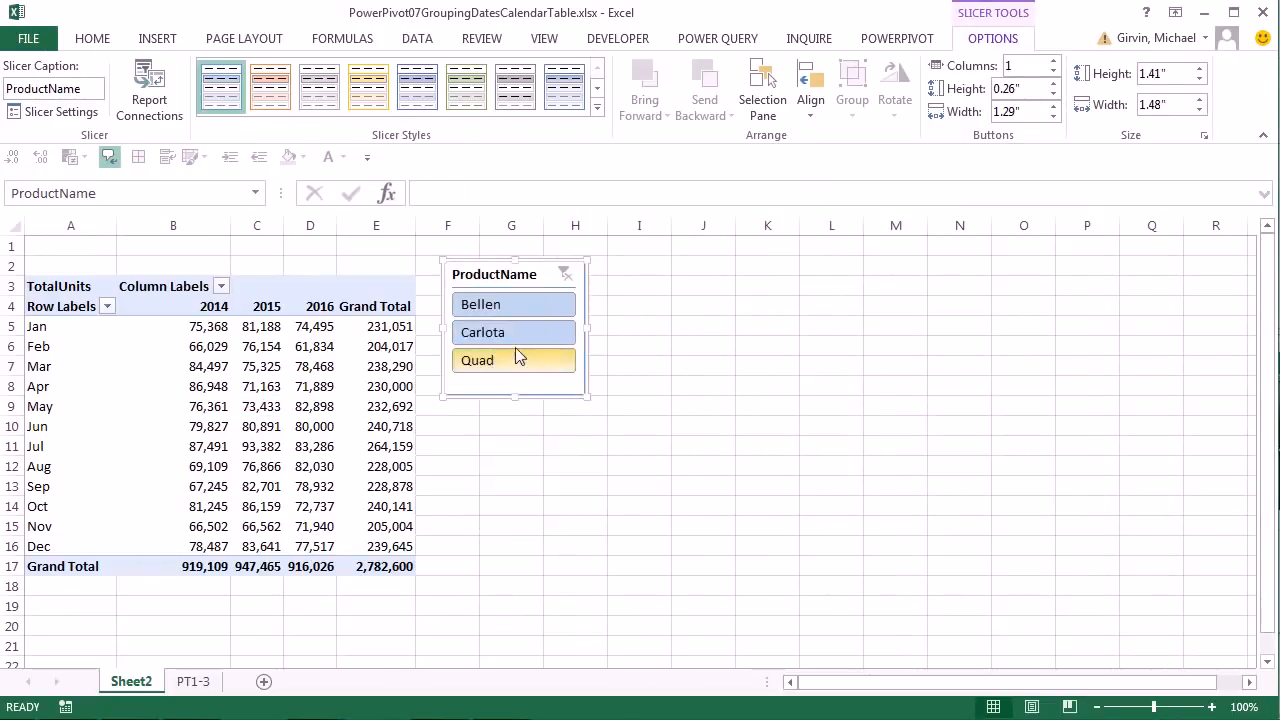
- Filter the PivotTable with the ProductName slicer by Carlota, by Bellen alone, and finally by Bellen and Quad together
{"action": "left_click", "coordinate": [501, 335]}
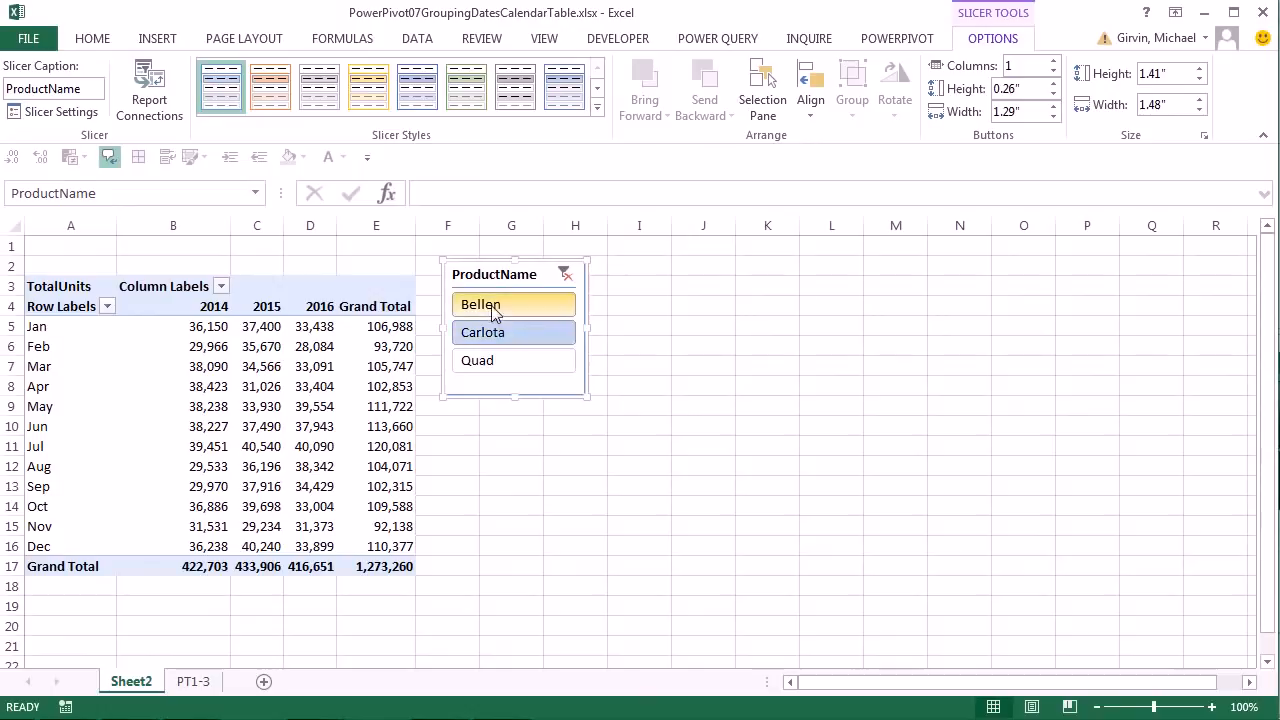
{"action": "left_click", "coordinate": [501, 314]}
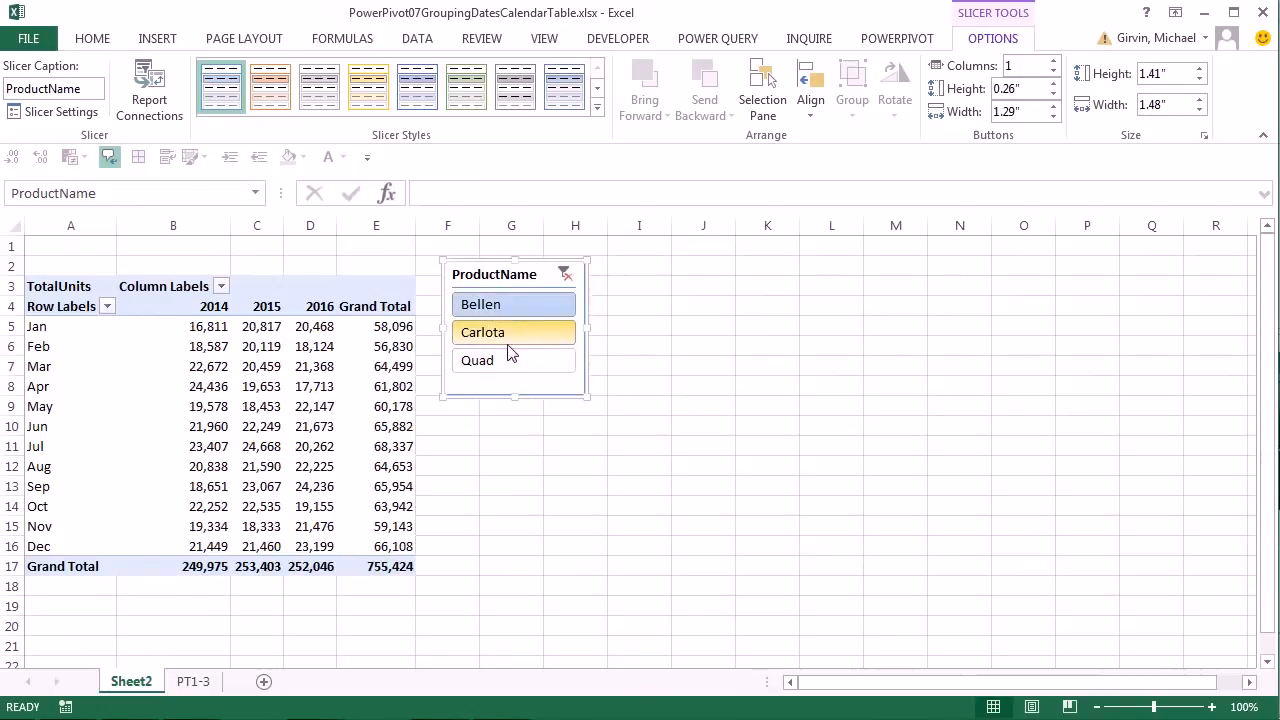
{"action": "key", "text": "ctrl"}
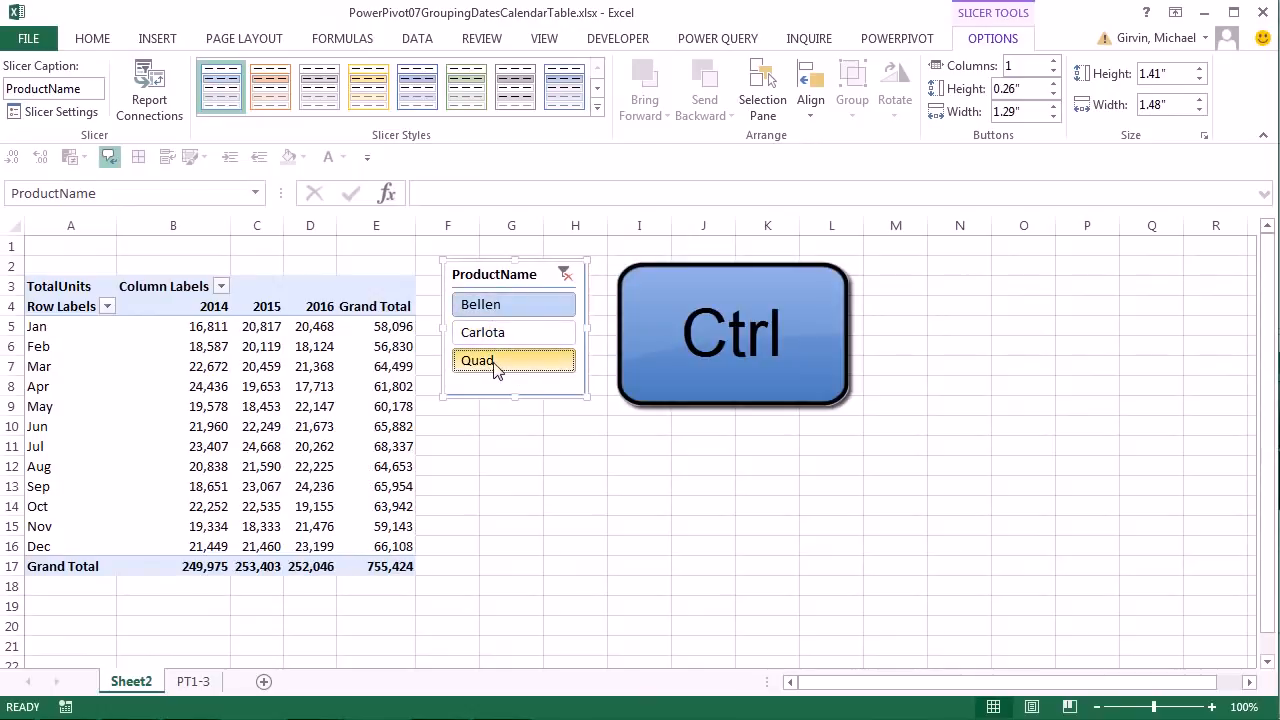
{"action": "left_click", "coordinate": [470, 367], "text": "ctrl"}
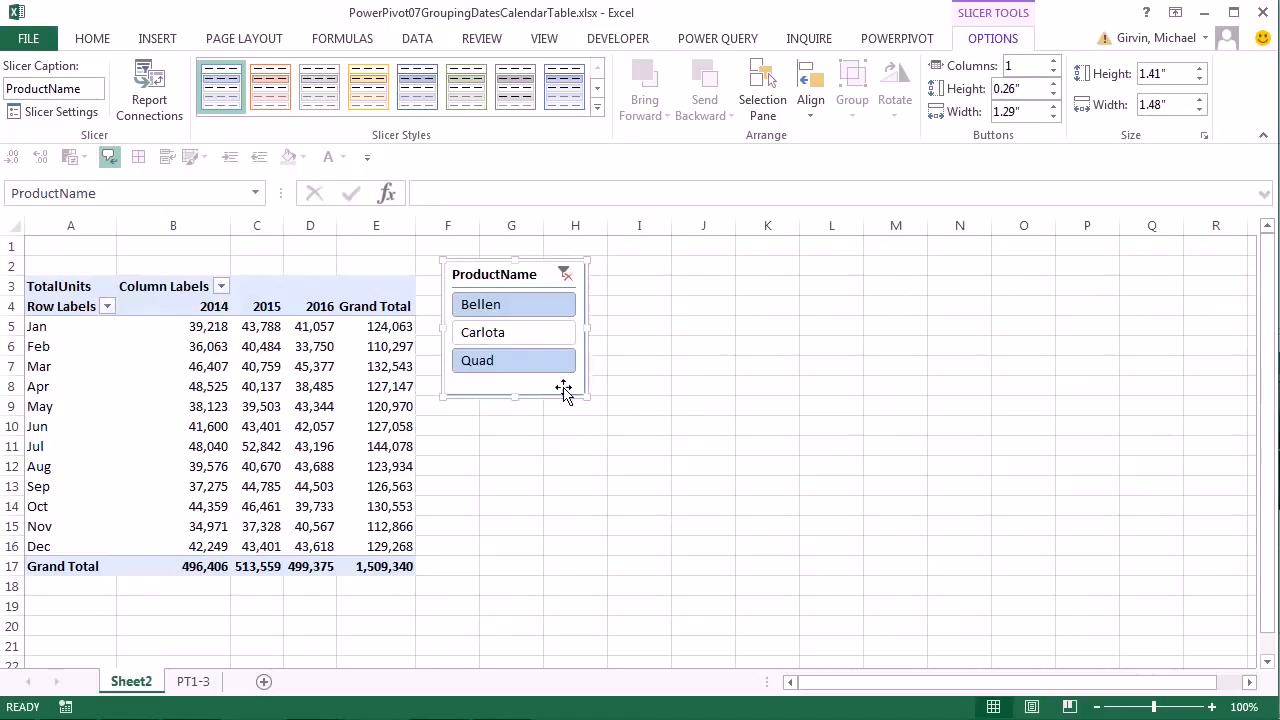
{"action": "left_click", "coordinate": [555, 337], "text": "ctrl"}
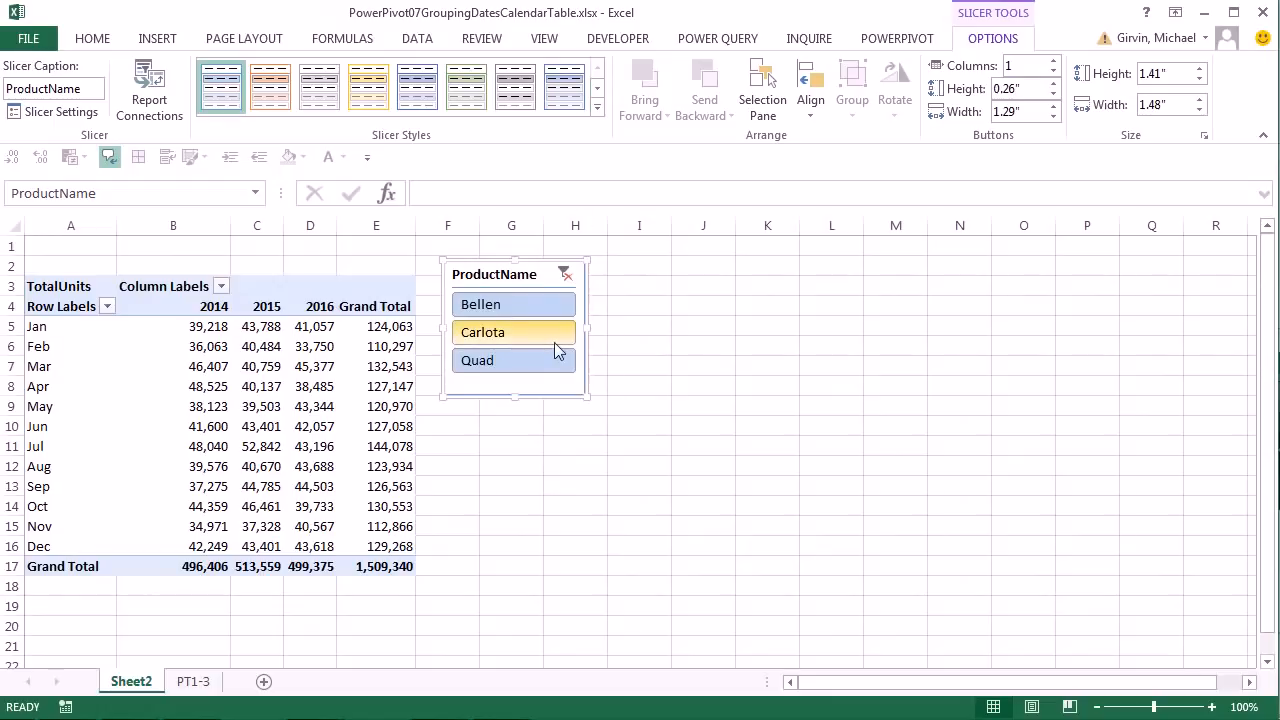
{"action": "mouse_move", "coordinate": [308, 426]}
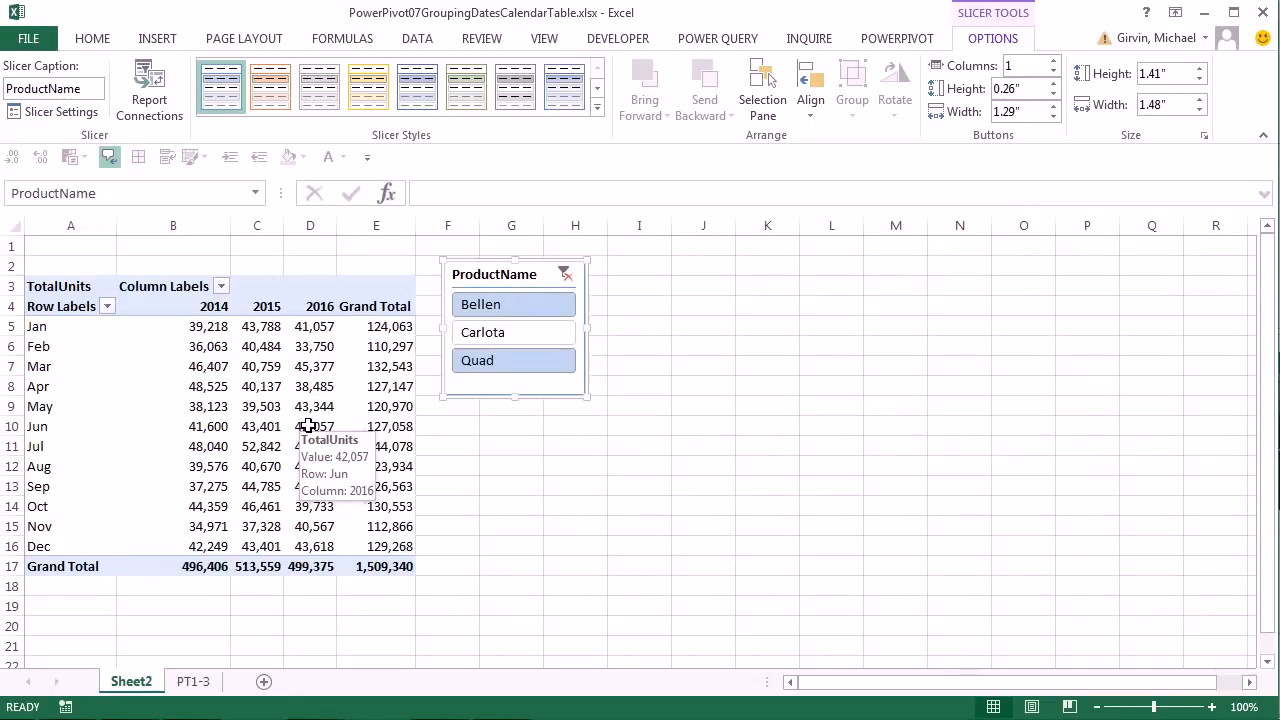
- Rename the worksheet holding the slicer-filtered PivotTable as PT4
{"action": "left_click", "coordinate": [150, 683]}
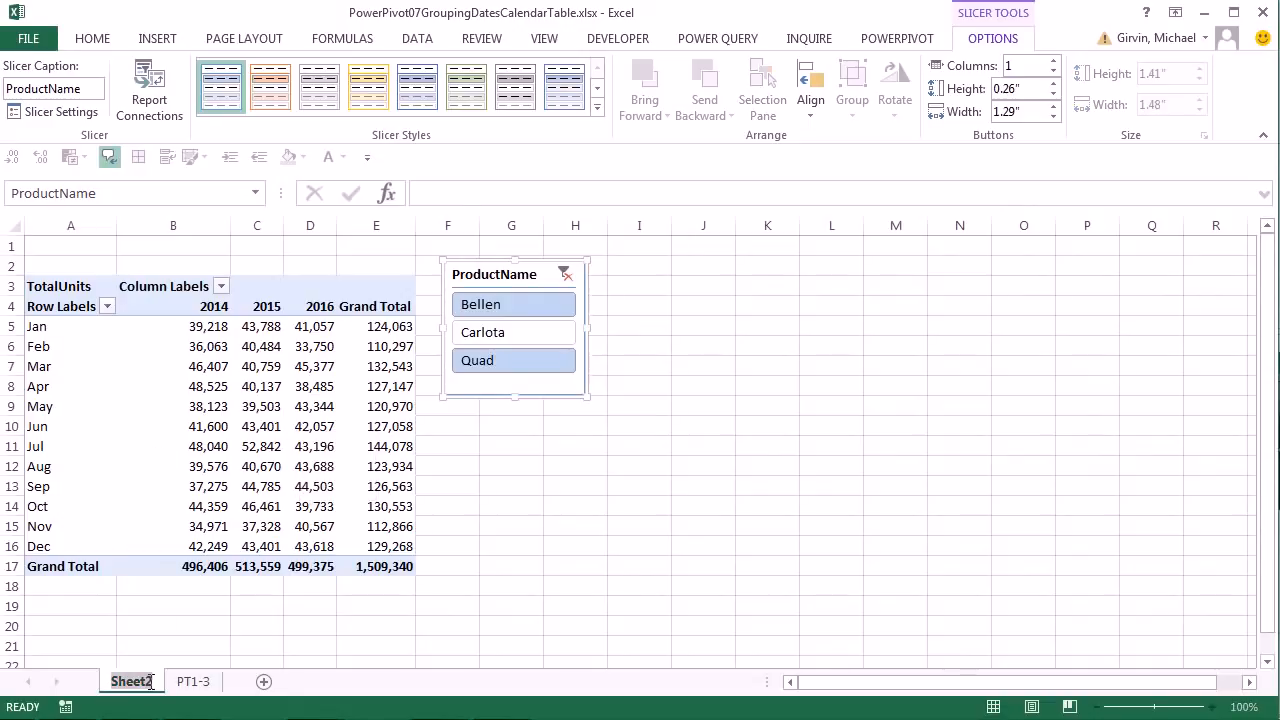
{"action": "type", "text": "PT4"}
{"action": "key", "text": "Return"}
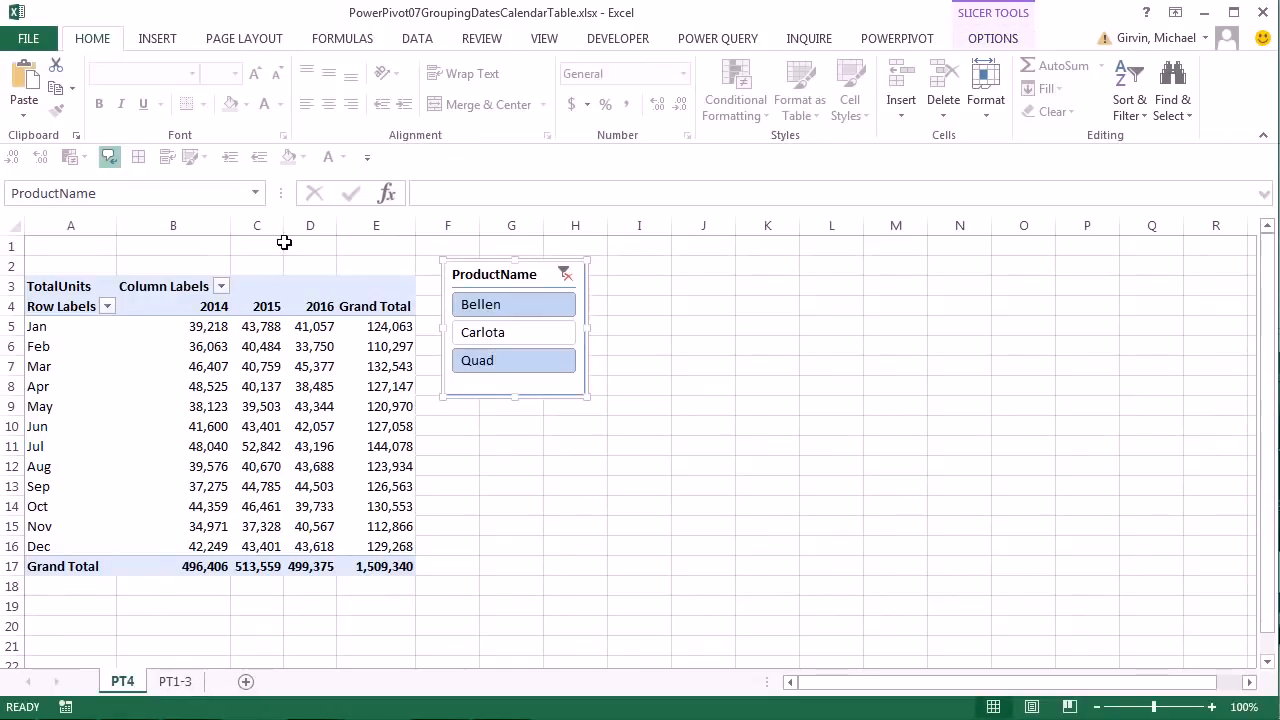
- Show the PT4 PivotTable in tabular form so its row and column headers use the field names
{"action": "left_click", "coordinate": [70, 312]}
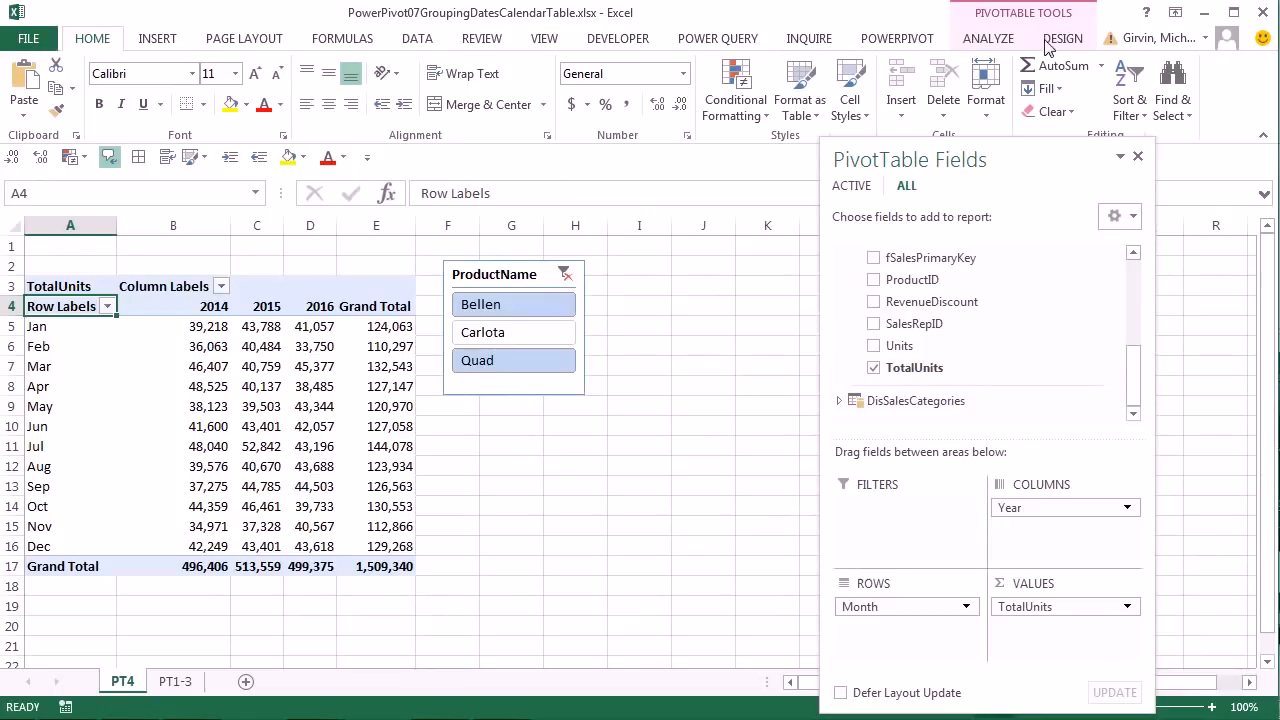
{"action": "left_click", "coordinate": [1056, 44]}
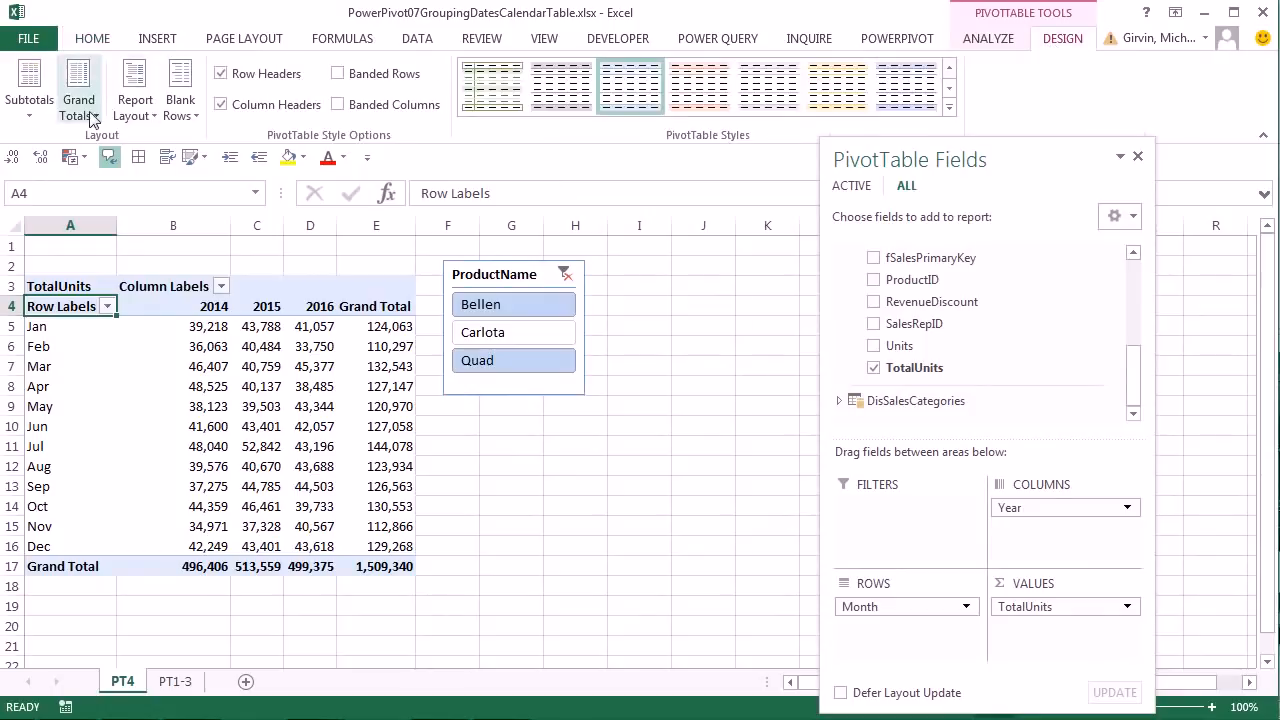
{"action": "left_click", "coordinate": [140, 108]}
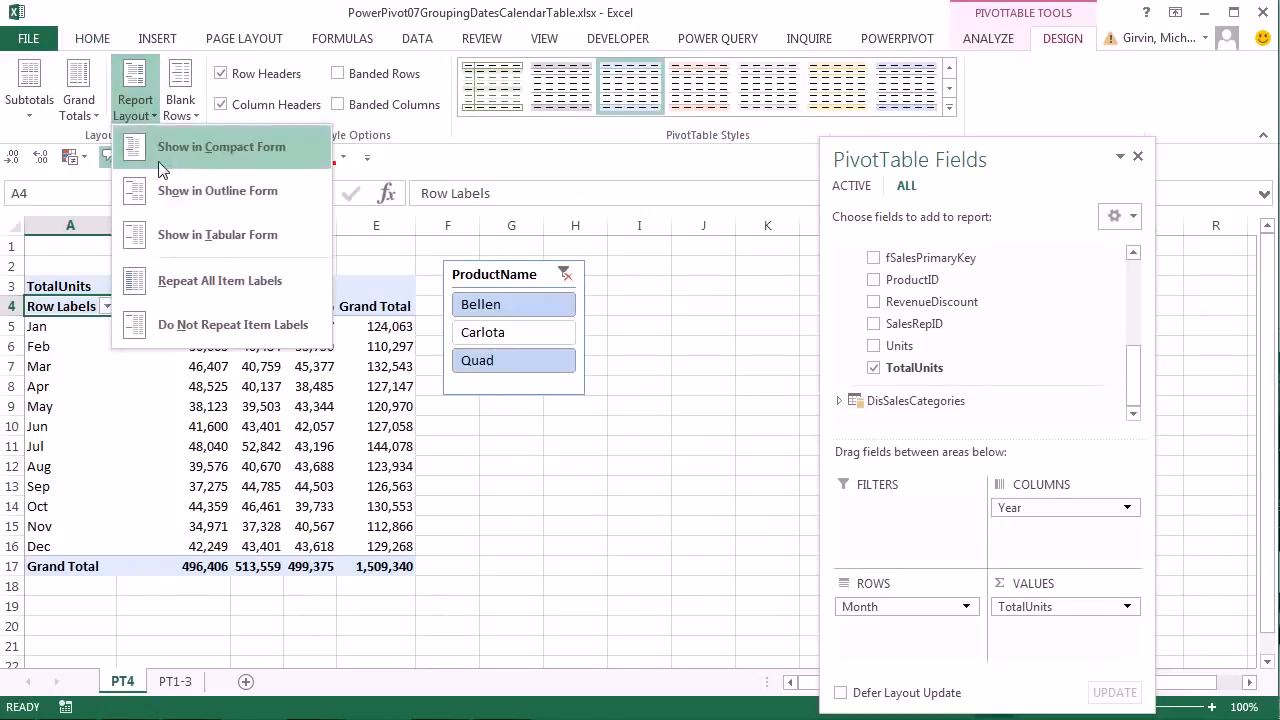
{"action": "left_click", "coordinate": [198, 237]}
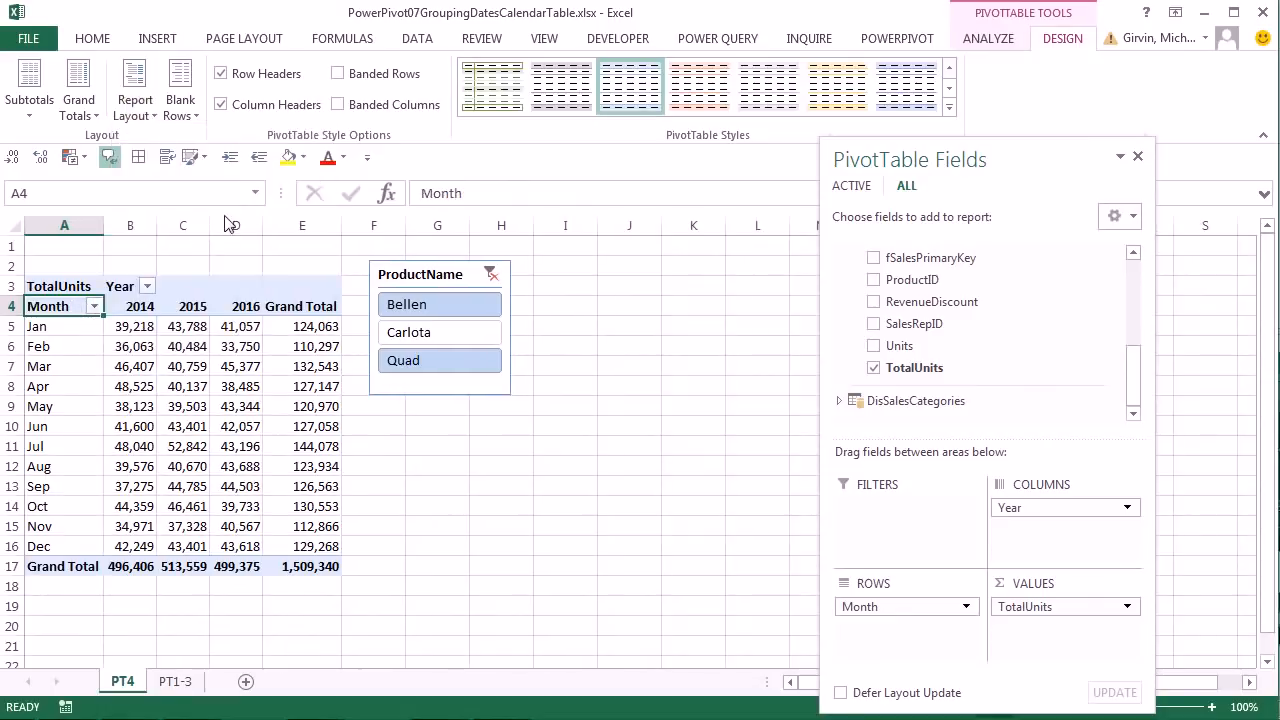
- Look over the PT1-3 and PT4 worksheets, and switch to the PowerPivot window to view the dCalendar table
{"action": "left_click", "coordinate": [175, 681]}
{"action": "left_click", "coordinate": [122, 683]}
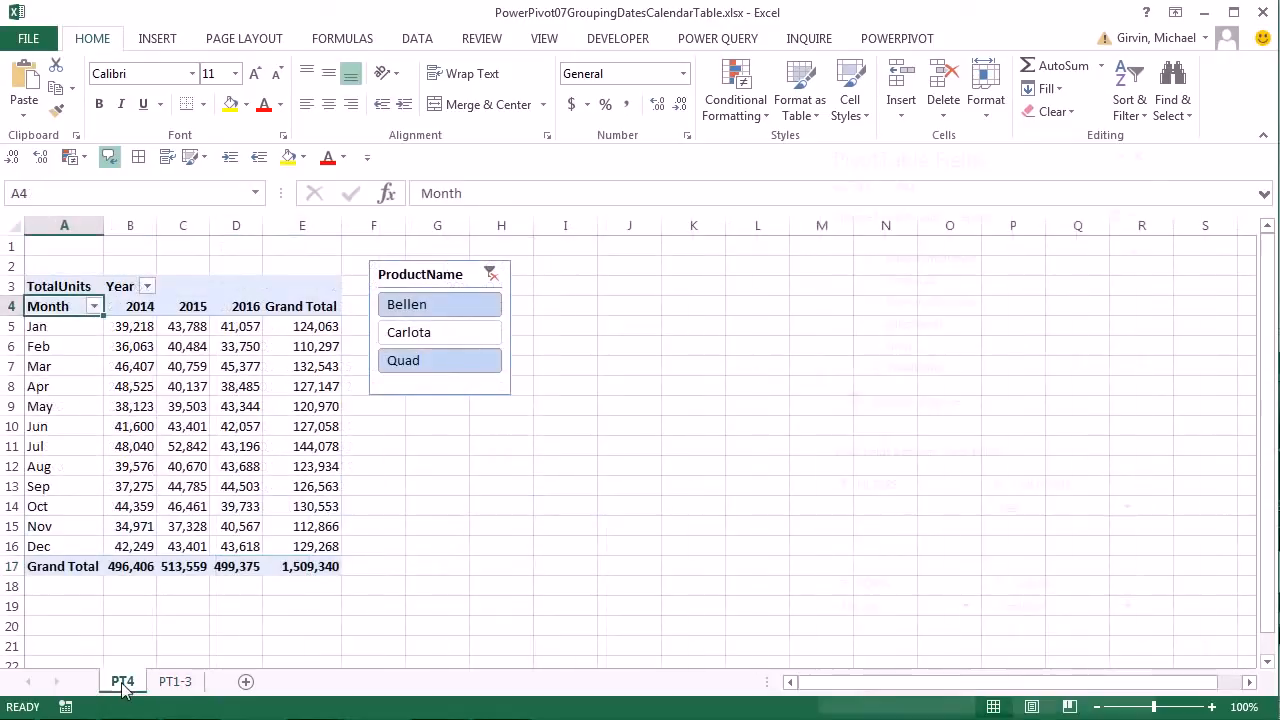
{"action": "key", "text": "alt+Tab"}
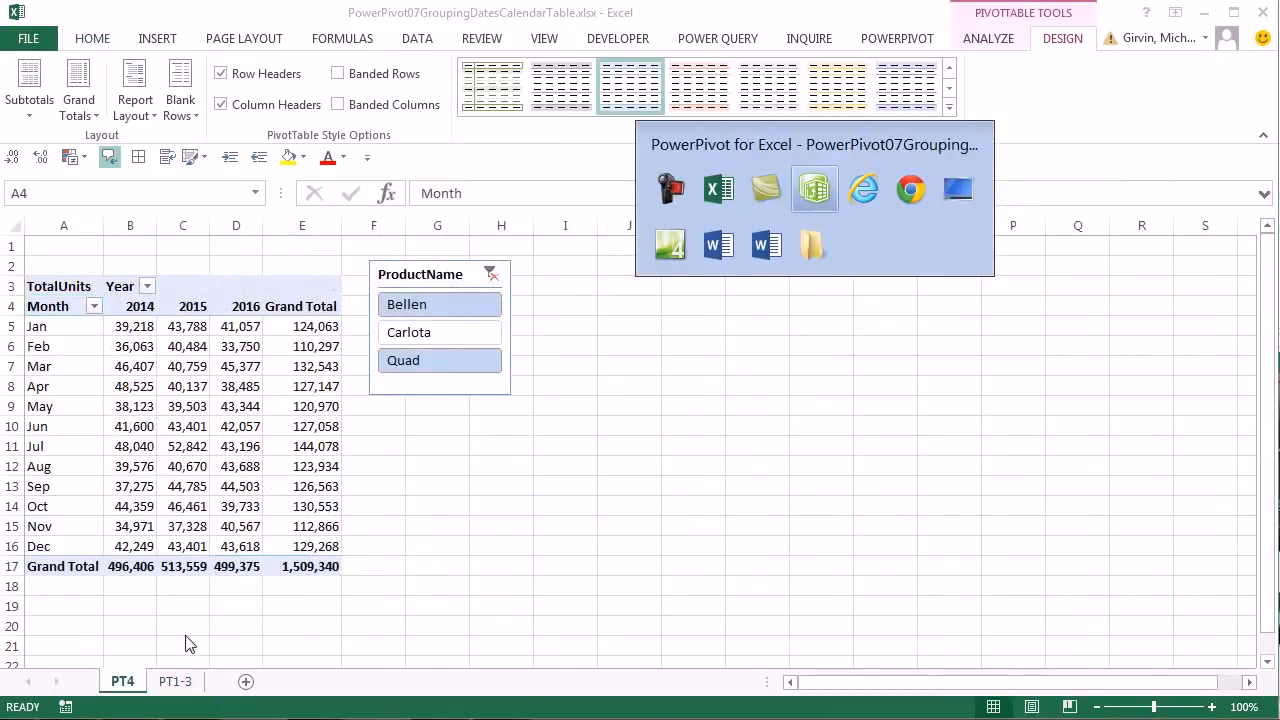
{"action": "key", "text": "alt+Tab"}
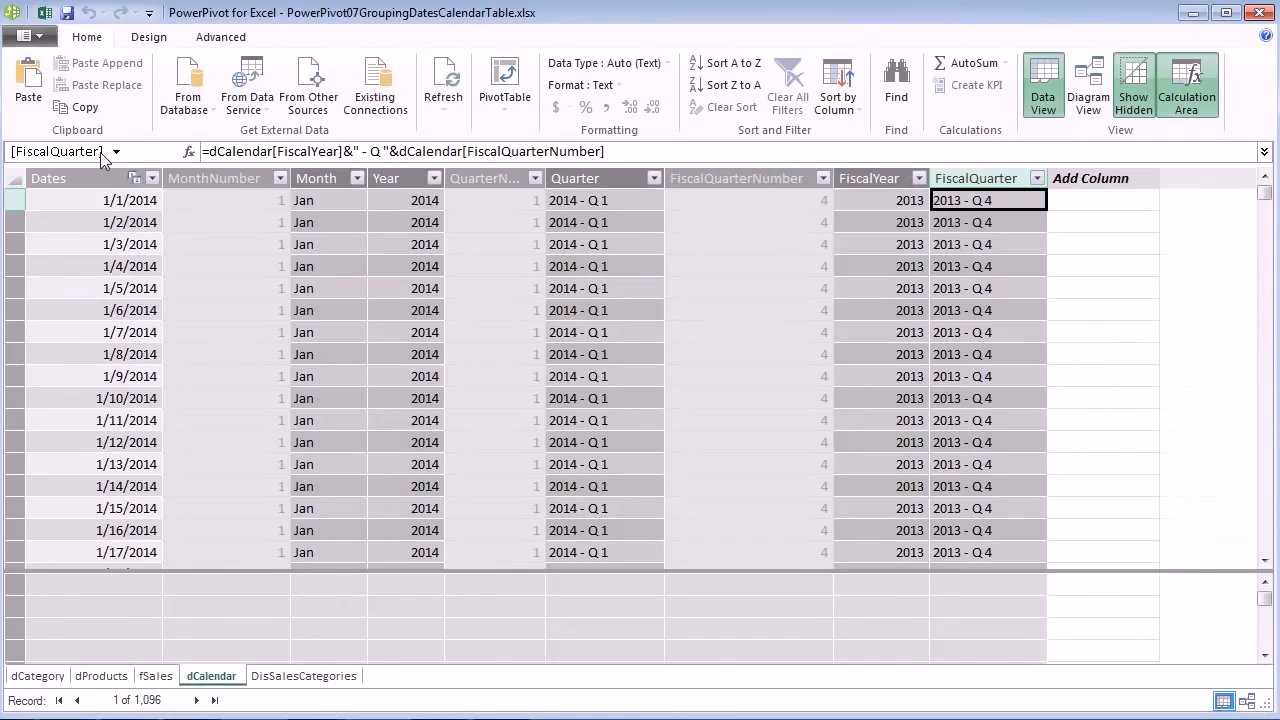